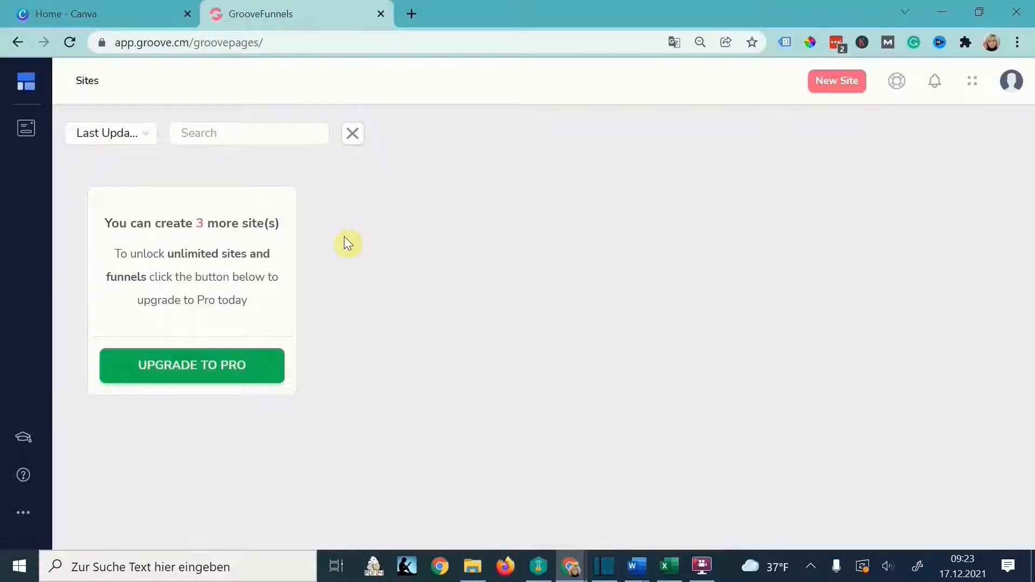
- Start a new site and filter the template gallery to free templates
left_click(845, 93)
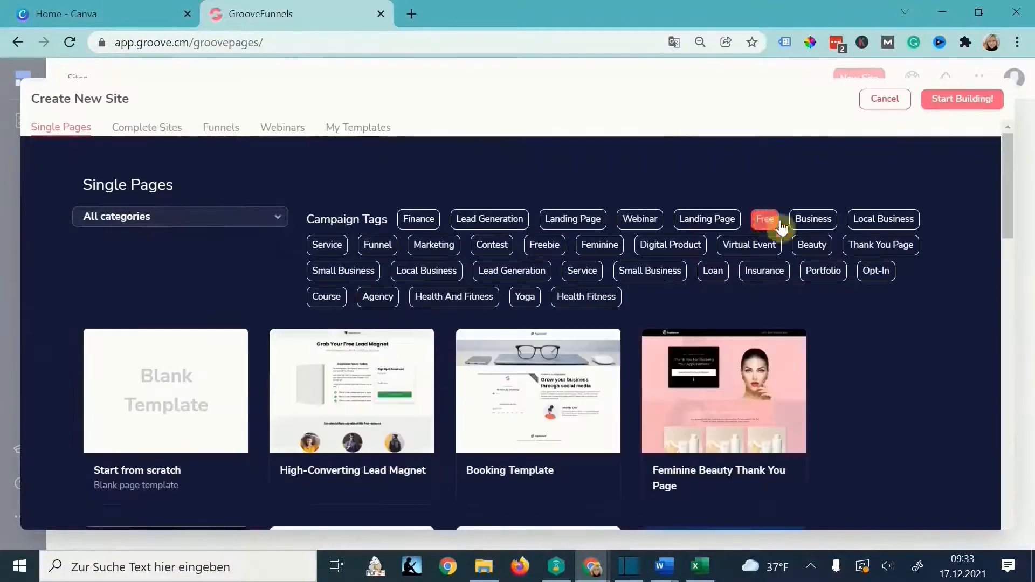
left_click(781, 225)
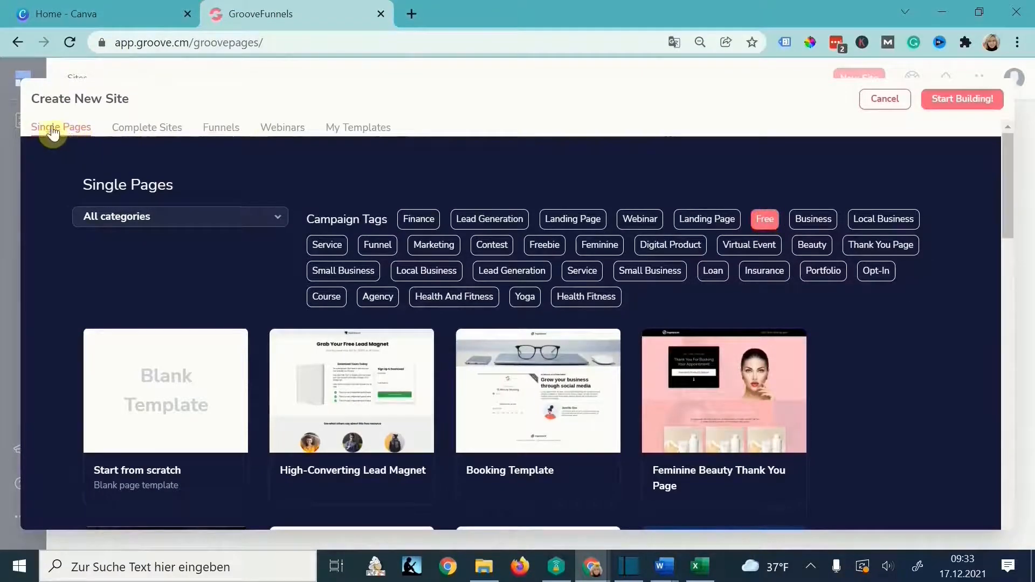
scroll(279, 183, "down", 5)
scroll(215, 162, "up", 5)
- Compare the Complete Sites and Funnels templates, then choose the blank Complete Sites template
left_click(152, 132)
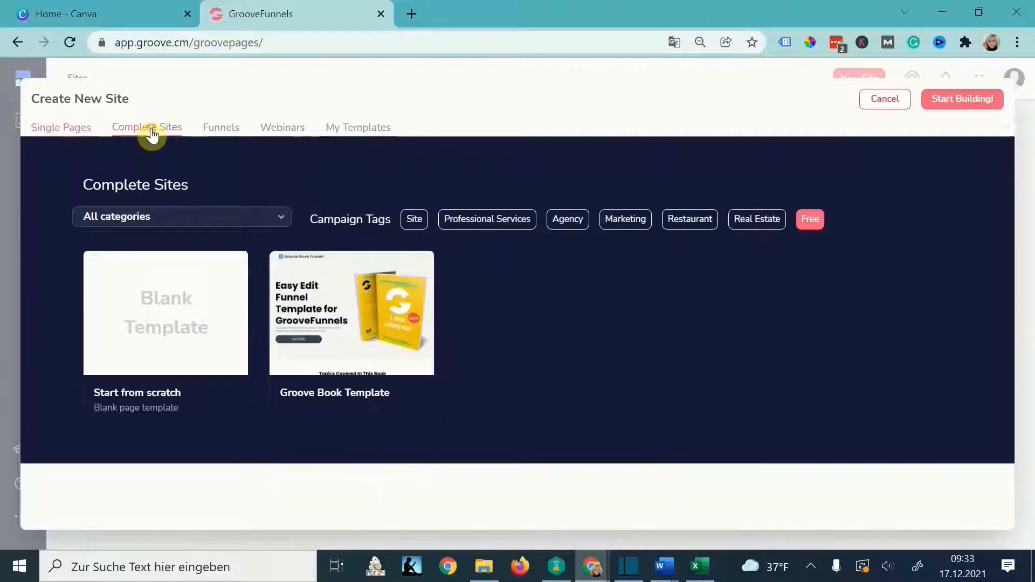
left_click(221, 129)
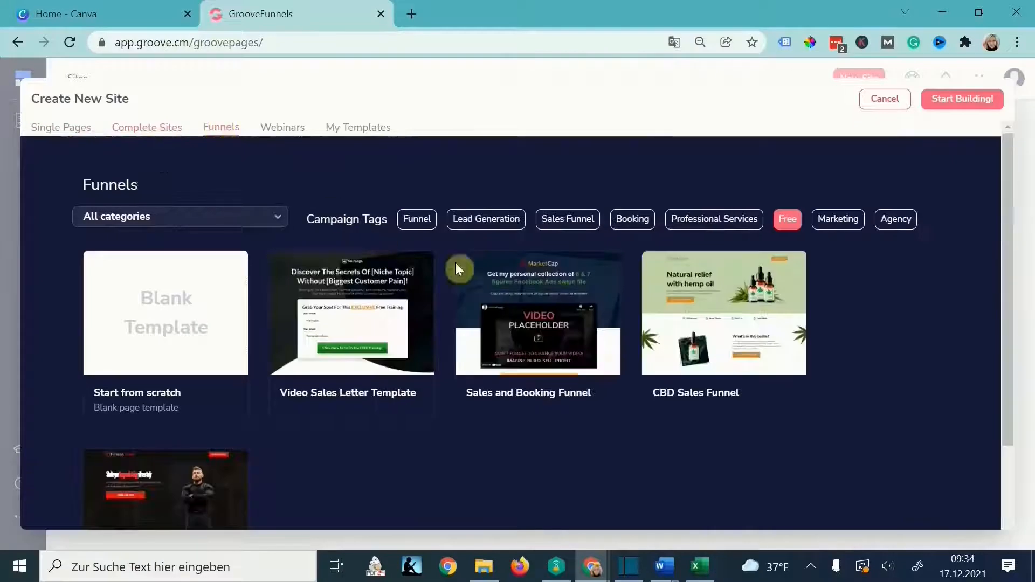
scroll(366, 340, "down", 2)
scroll(323, 302, "up", 2)
left_click(146, 128)
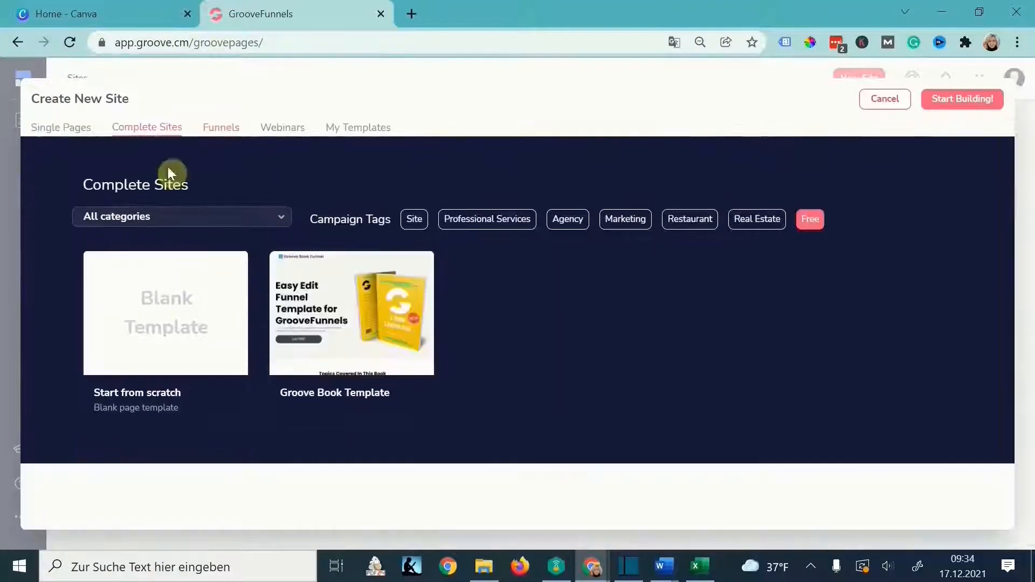
left_click(182, 340)
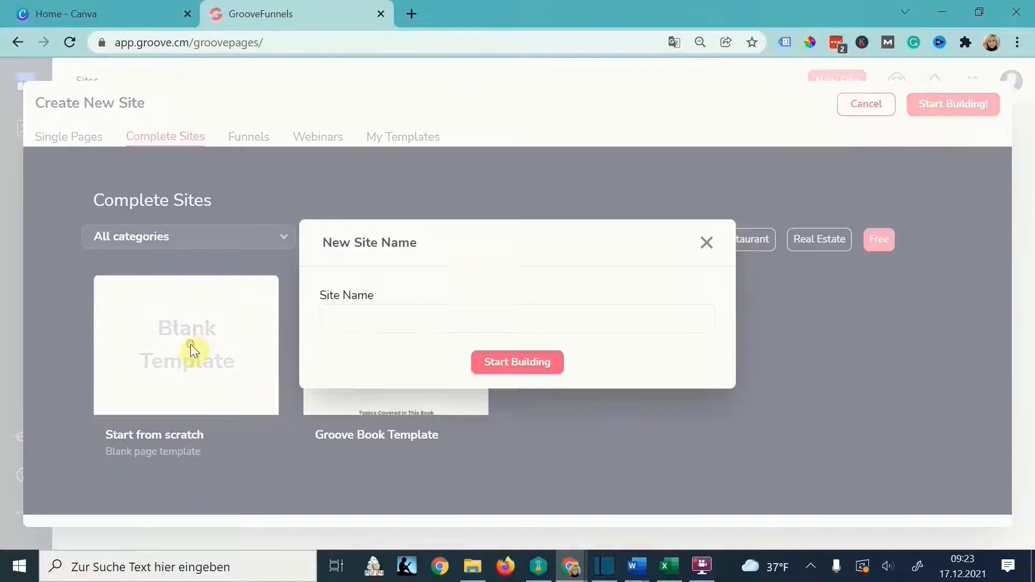
- Confirm the Dreamlifeheroes site name and open its Home page in the builder
left_click(517, 362)
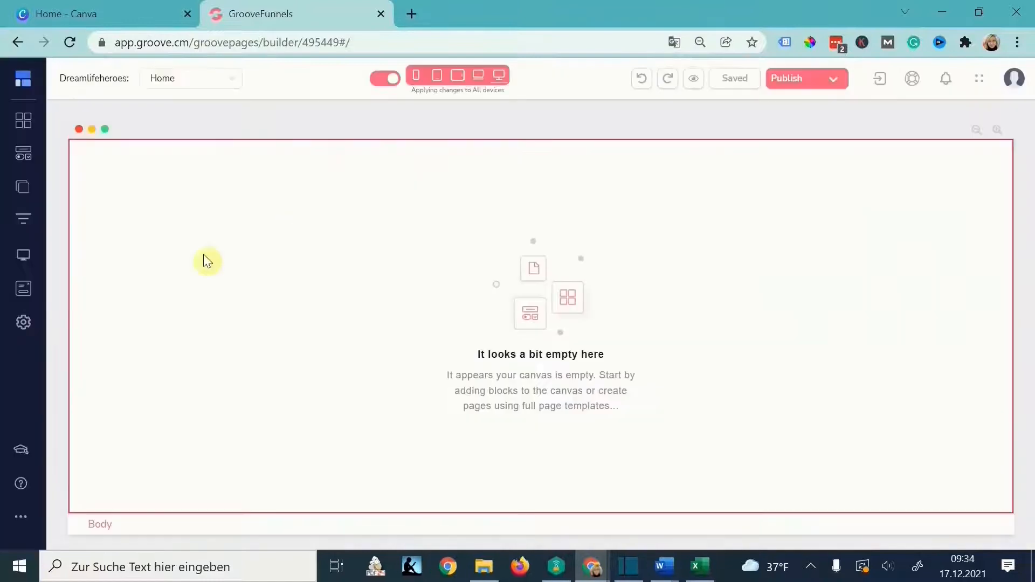
left_click(21, 220)
left_click(23, 189)
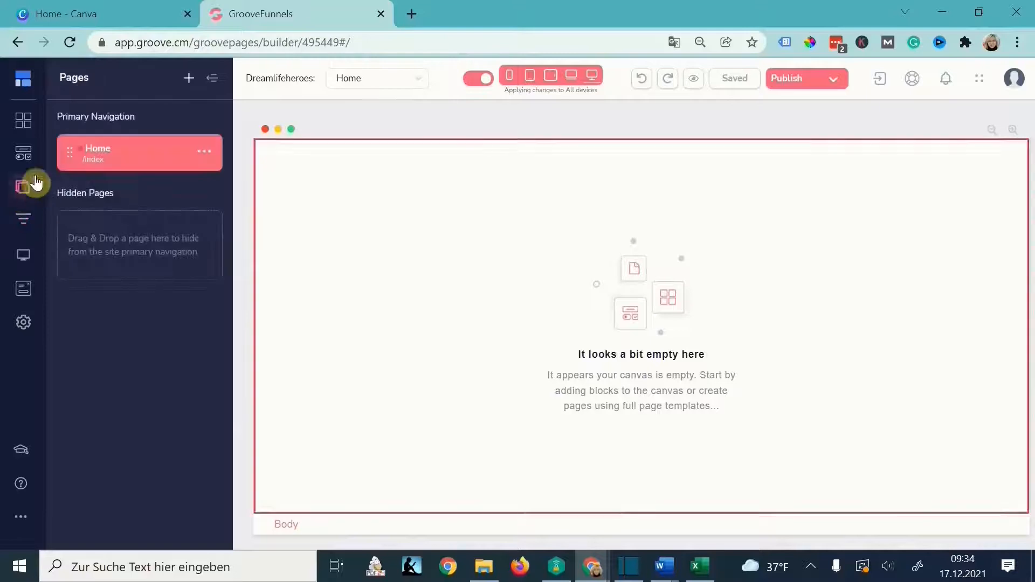
left_click(132, 158)
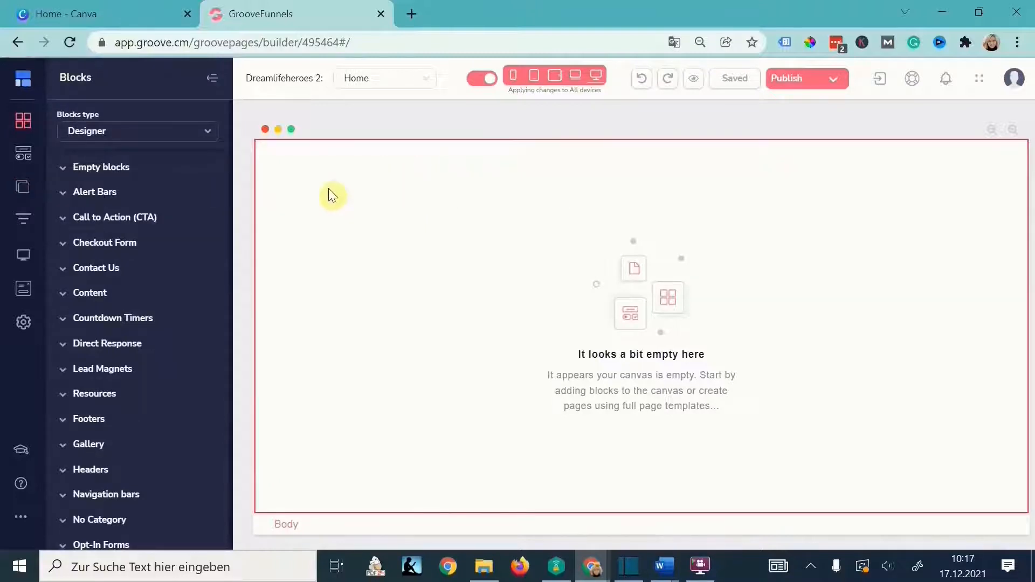
- Switch the block library to Direct Response and browse its Guarantee blocks
left_click(210, 133)
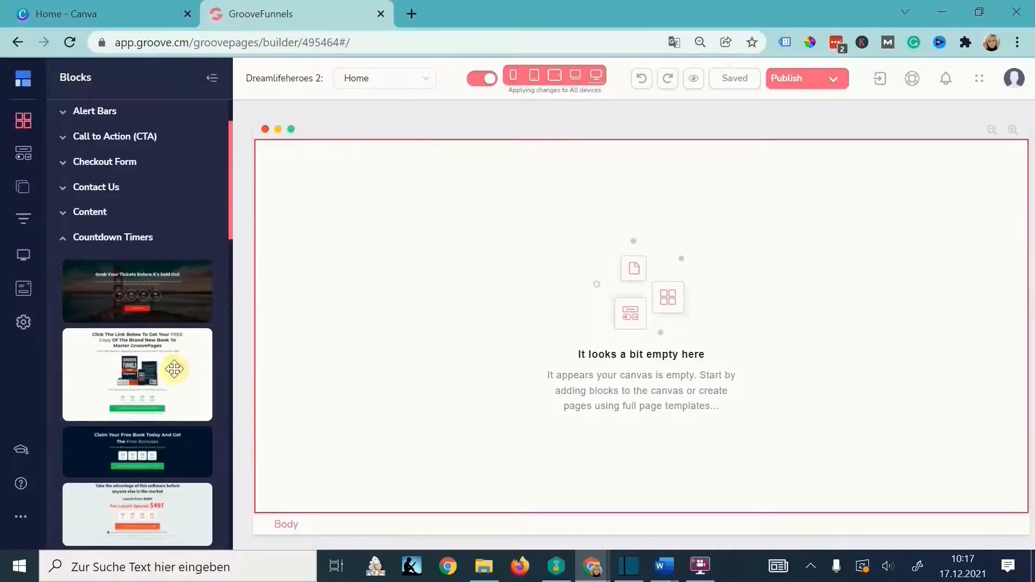
scroll(174, 369, "down", 2)
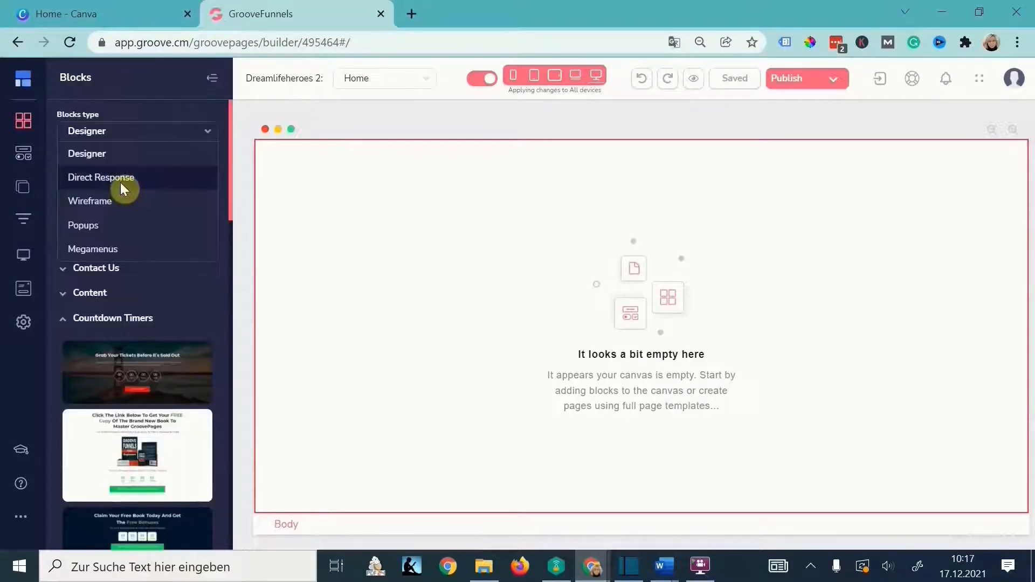
left_click(121, 182)
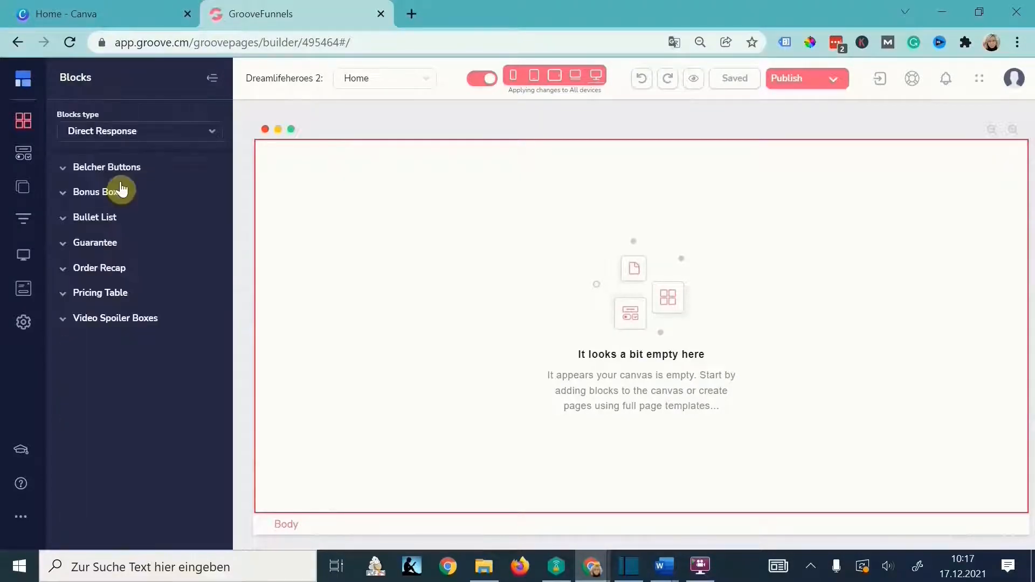
left_click(98, 243)
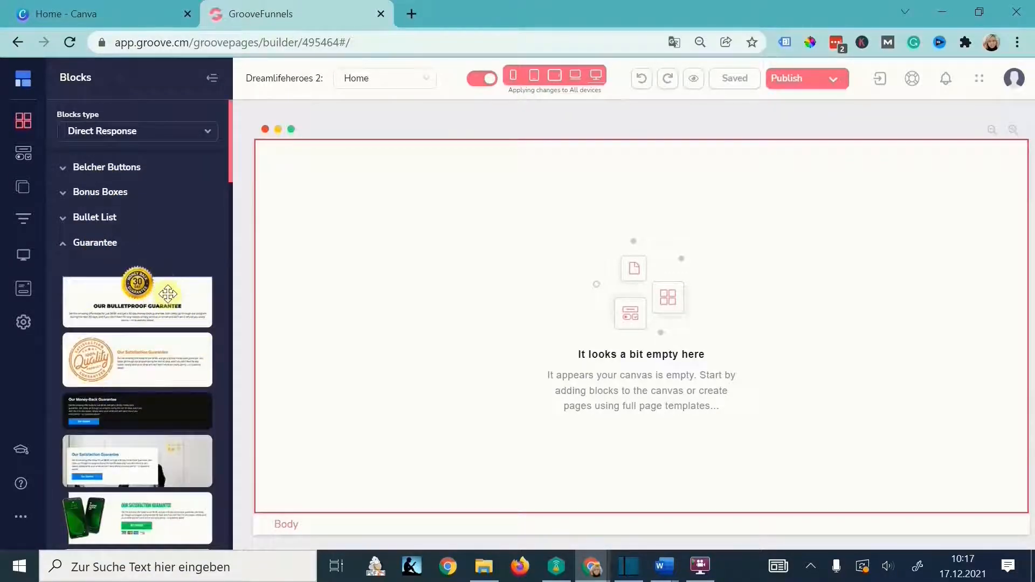
scroll(167, 294, "down", 5)
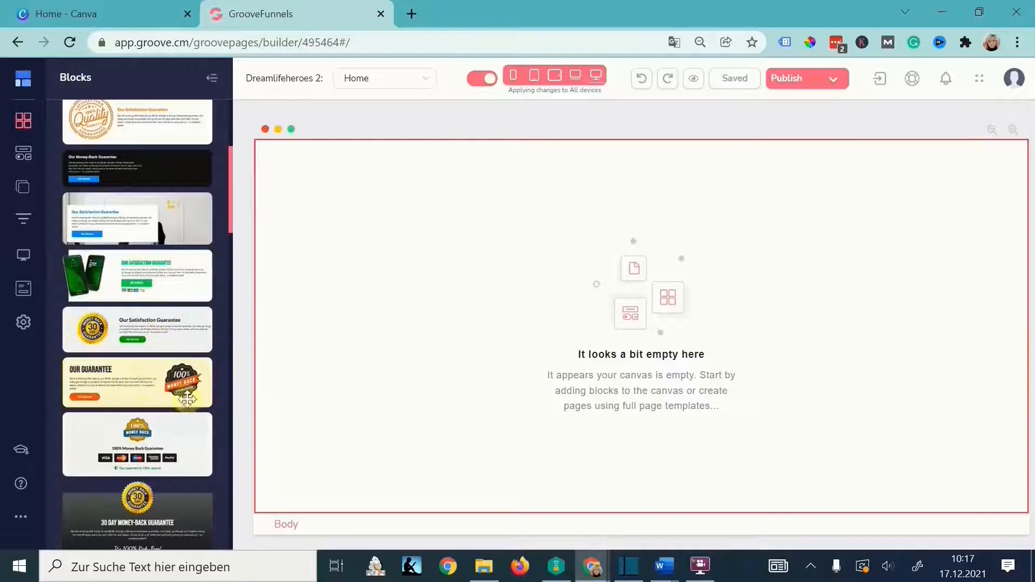
scroll(131, 263, "down", 10)
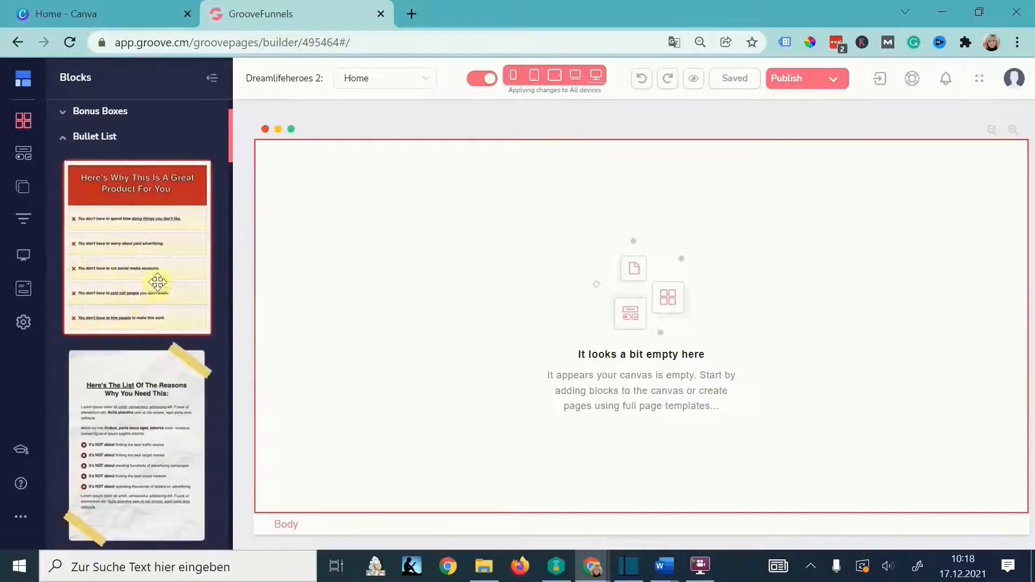
scroll(99, 236, "down", 1)
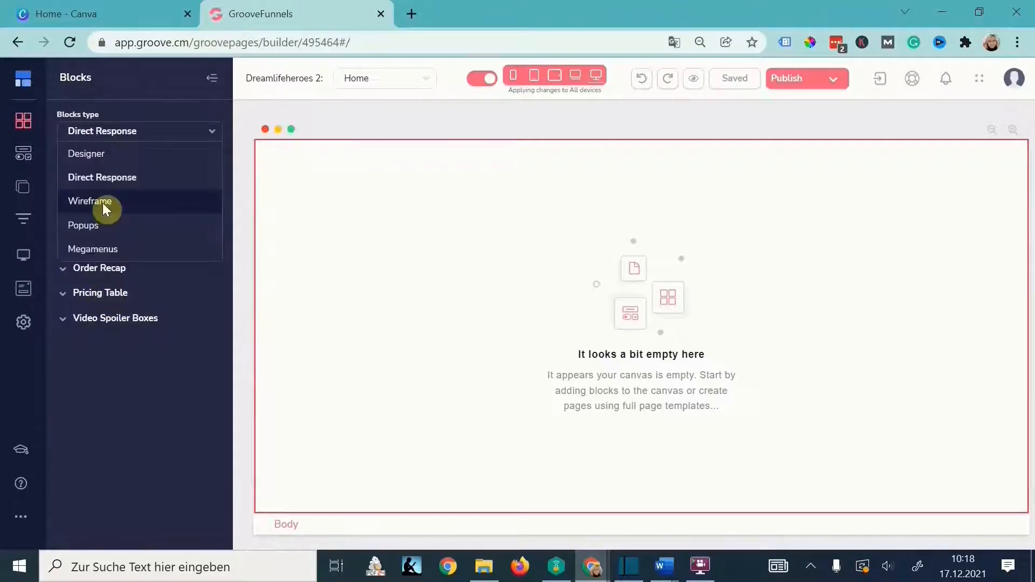
- Browse Wireframe's Countdown Timers and Checkout Form blocks, then return the library to Designer
left_click(103, 203)
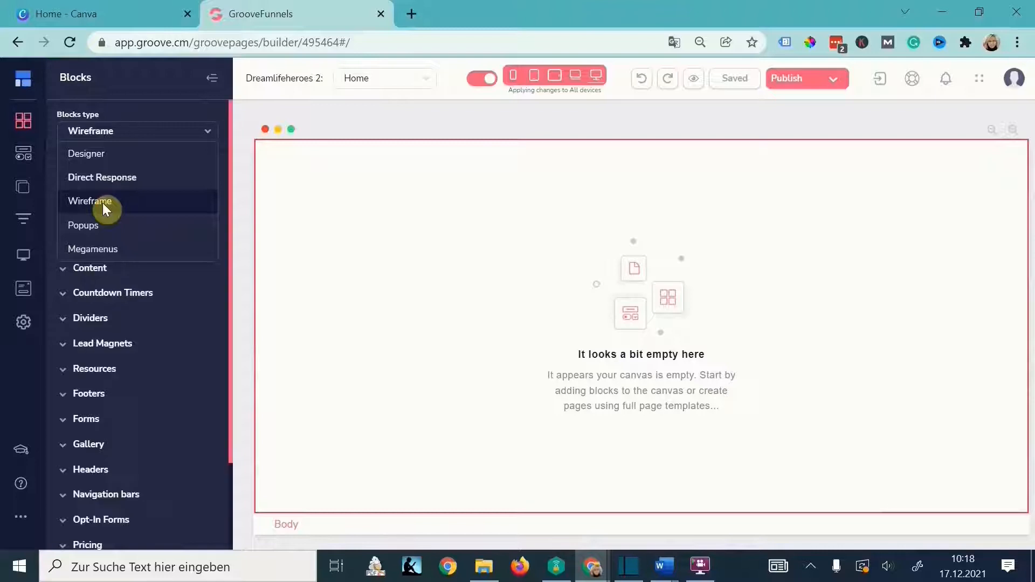
left_click(159, 132)
left_click(113, 292)
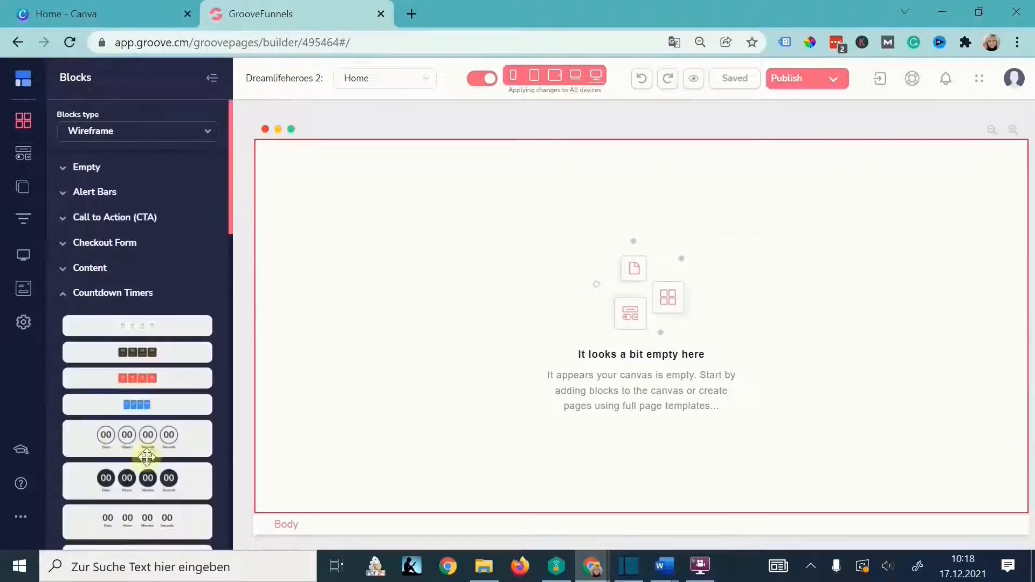
left_click(104, 292)
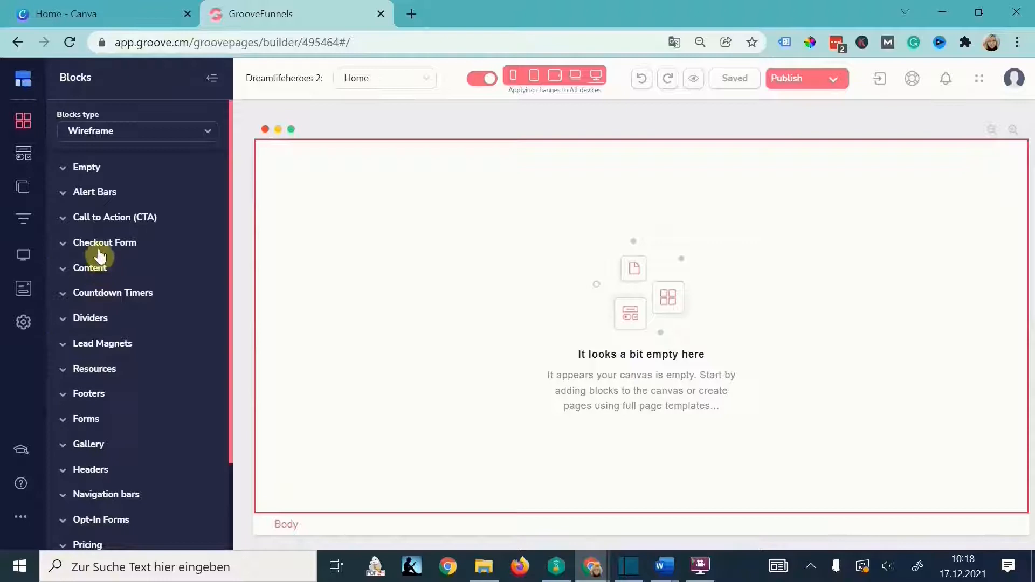
left_click(99, 246)
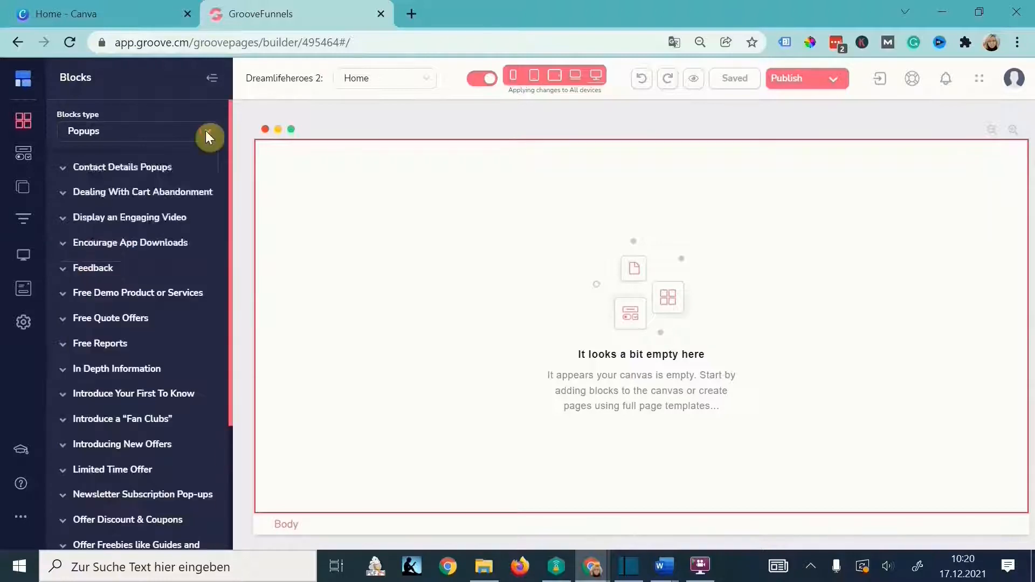
left_click(205, 131)
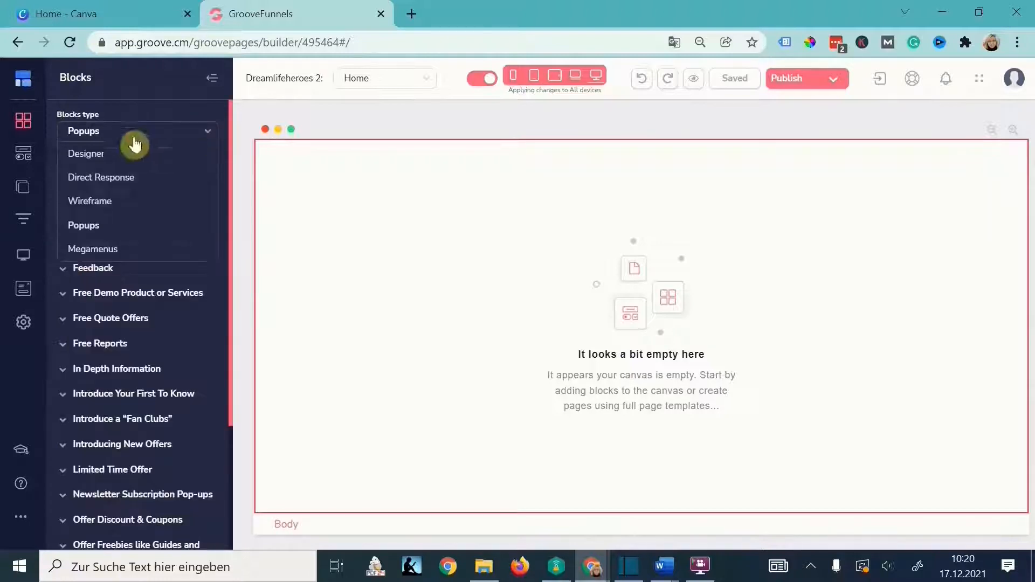
left_click(92, 154)
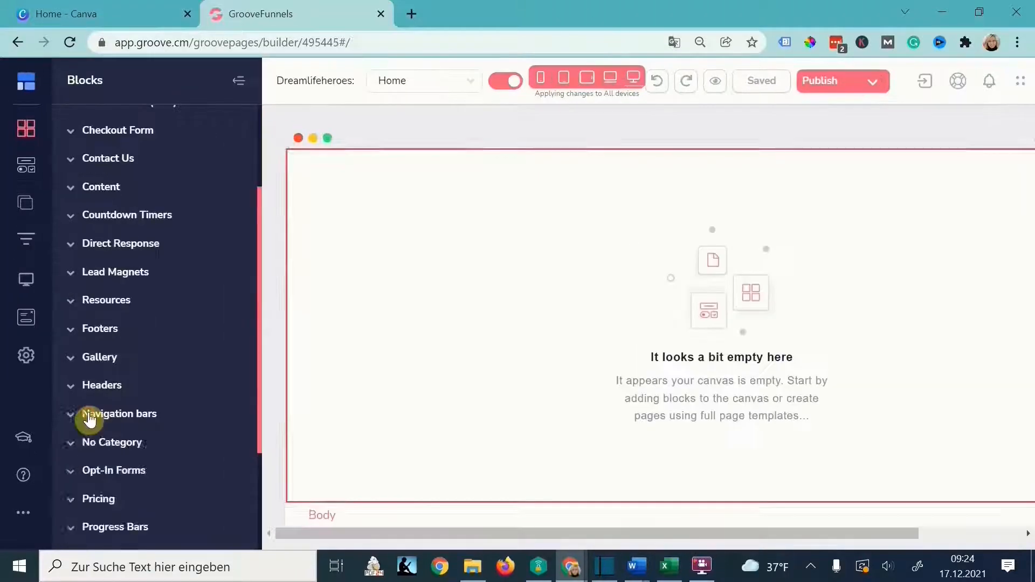
- Add a navigation bar at the top, a header block, and the pink pricing block at the bottom
left_click(86, 416)
scroll(167, 346, "down", 3)
left_click_drag(168, 347, 409, 165)
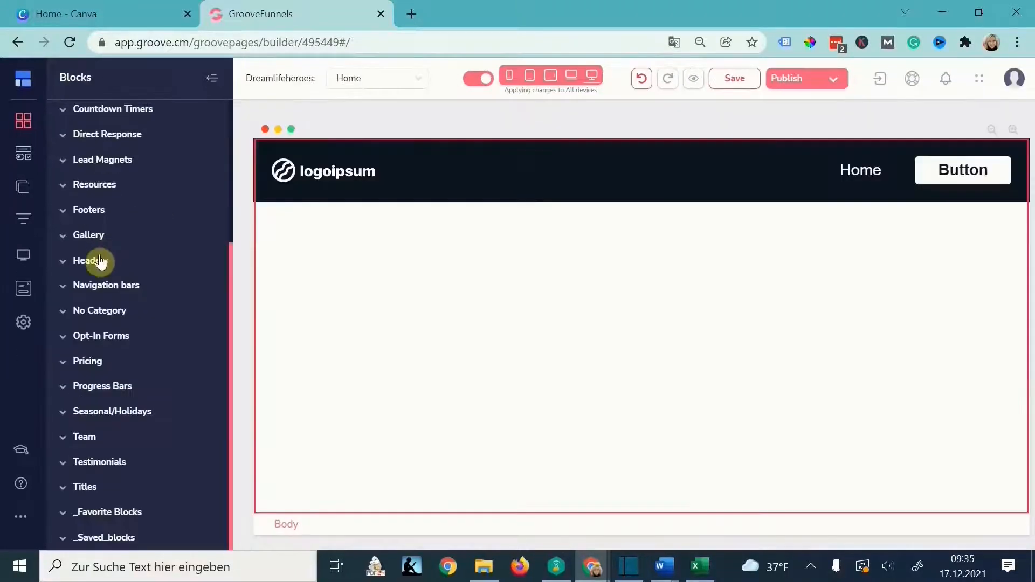
left_click(97, 266)
scroll(178, 348, "down", 4)
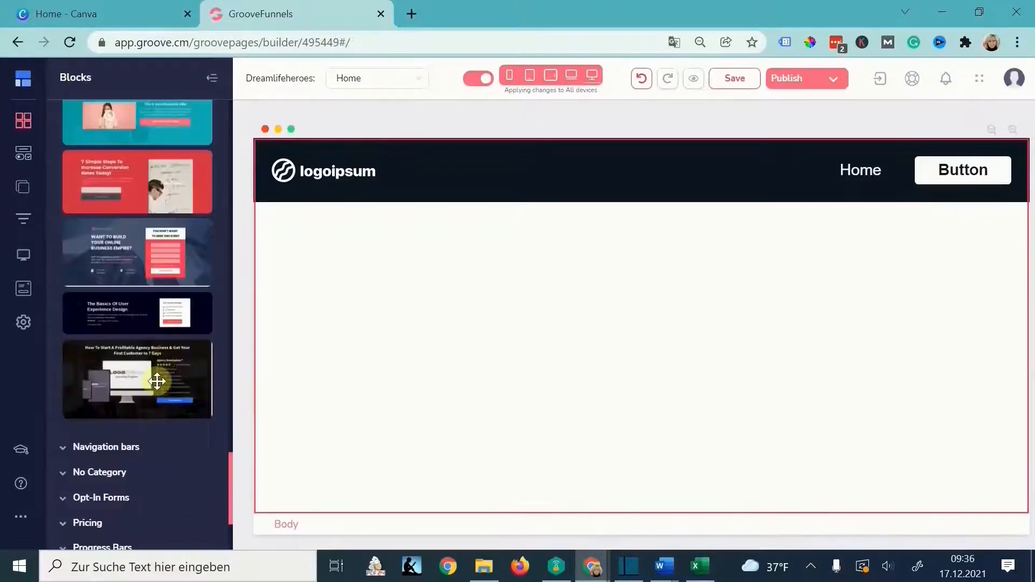
left_click_drag(159, 380, 453, 267)
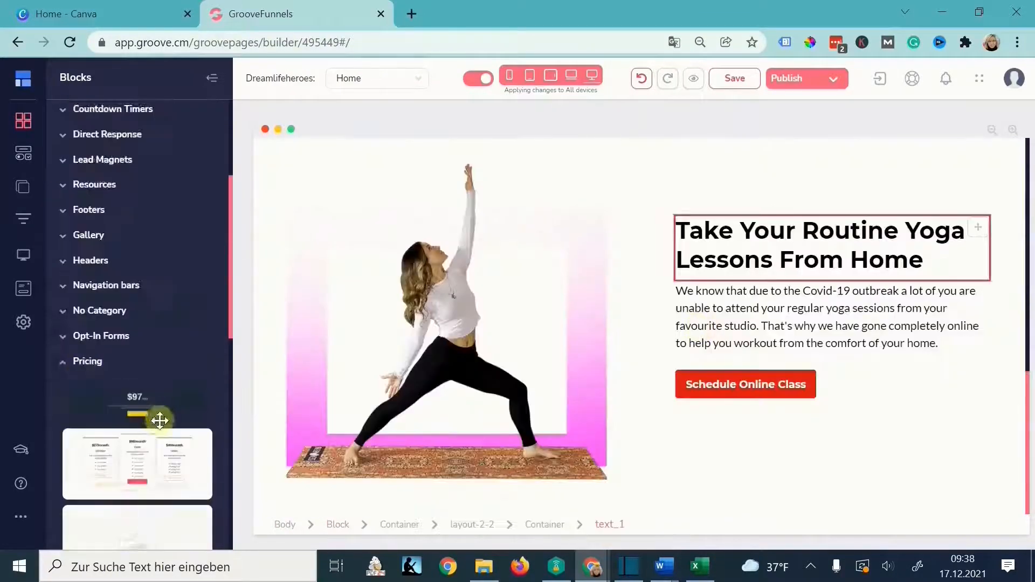
scroll(160, 420, "down", 6)
left_click_drag(145, 302, 555, 506)
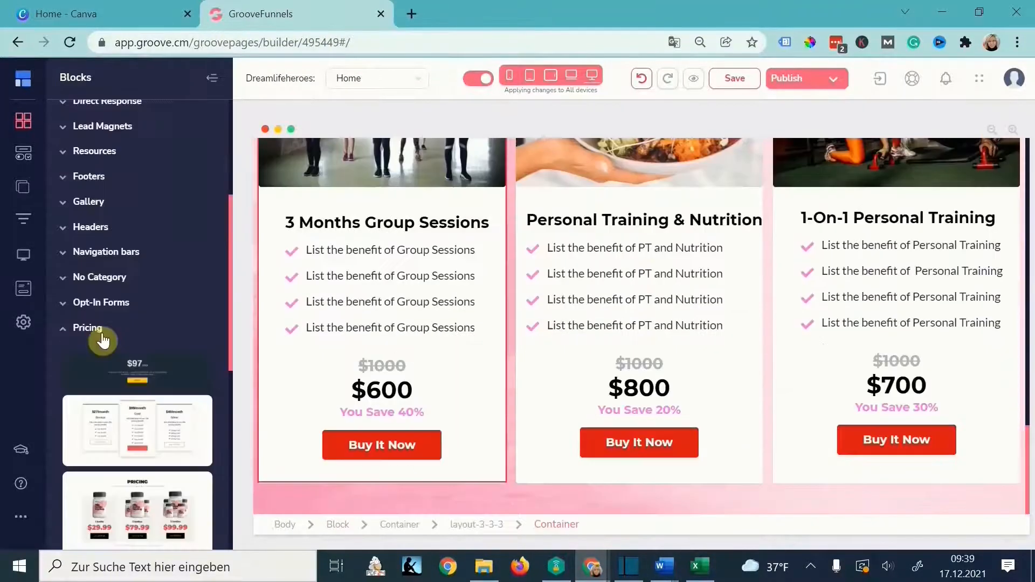
left_click(102, 334)
- Select the yoga header section and duplicate it
scroll(138, 395, "up", 4)
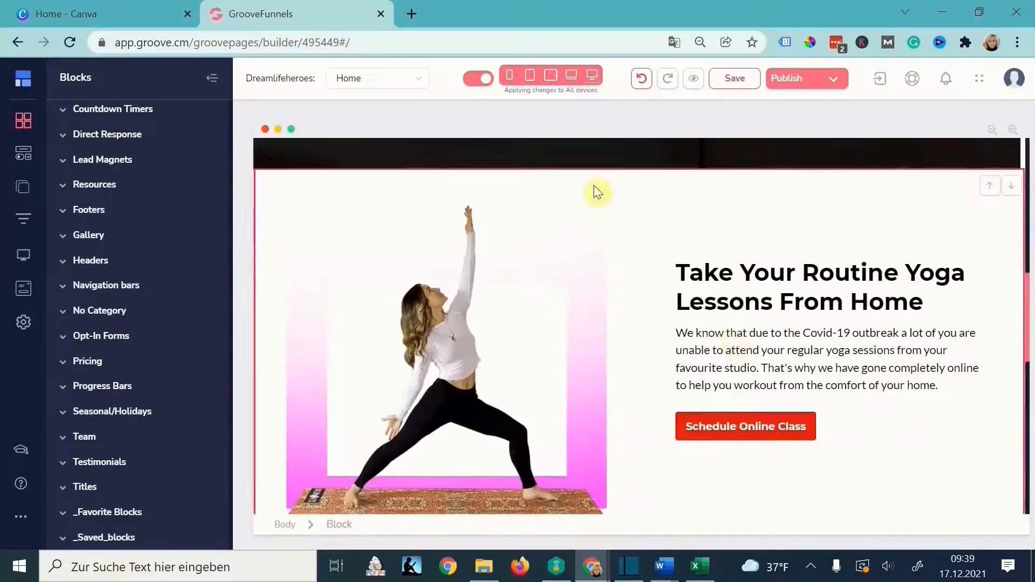
left_click(541, 186)
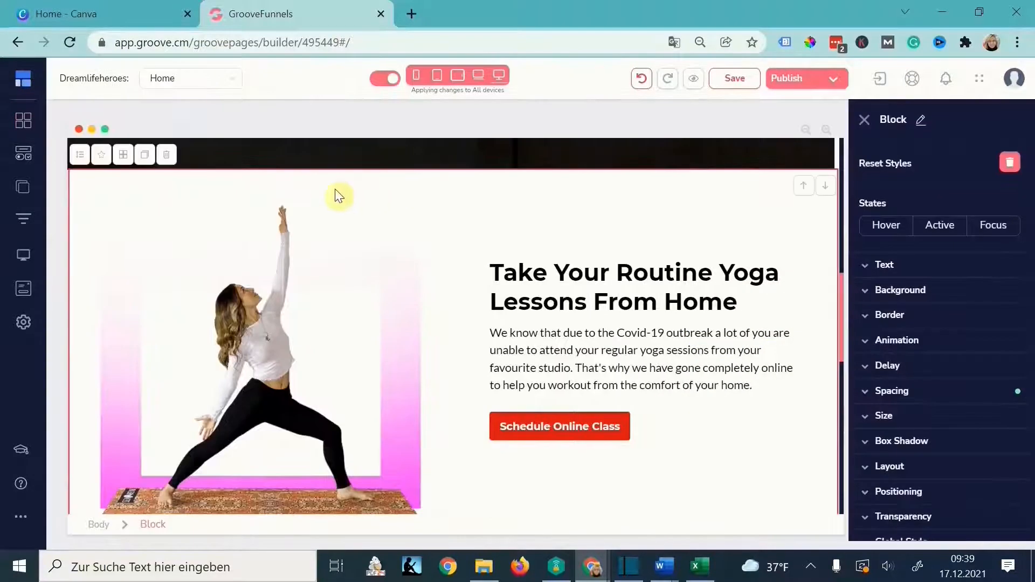
left_click(145, 158)
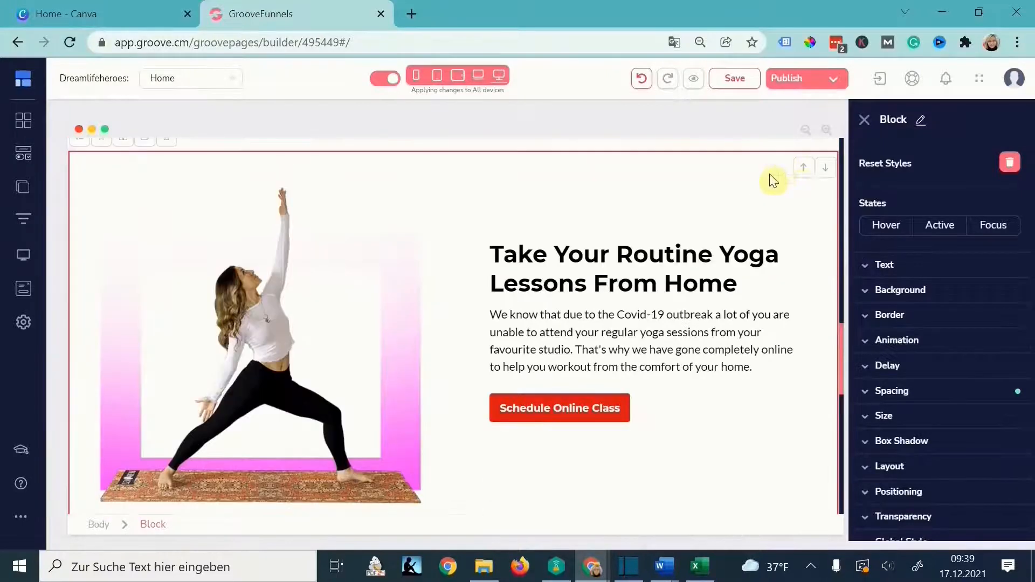
left_click(825, 171)
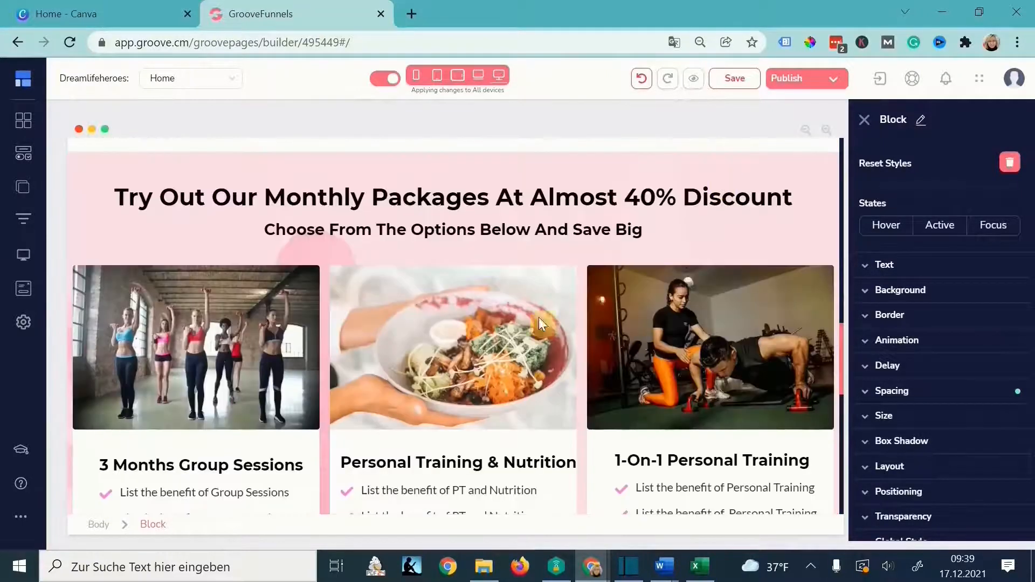
scroll(566, 323, "up", 5)
scroll(458, 393, "down", 15)
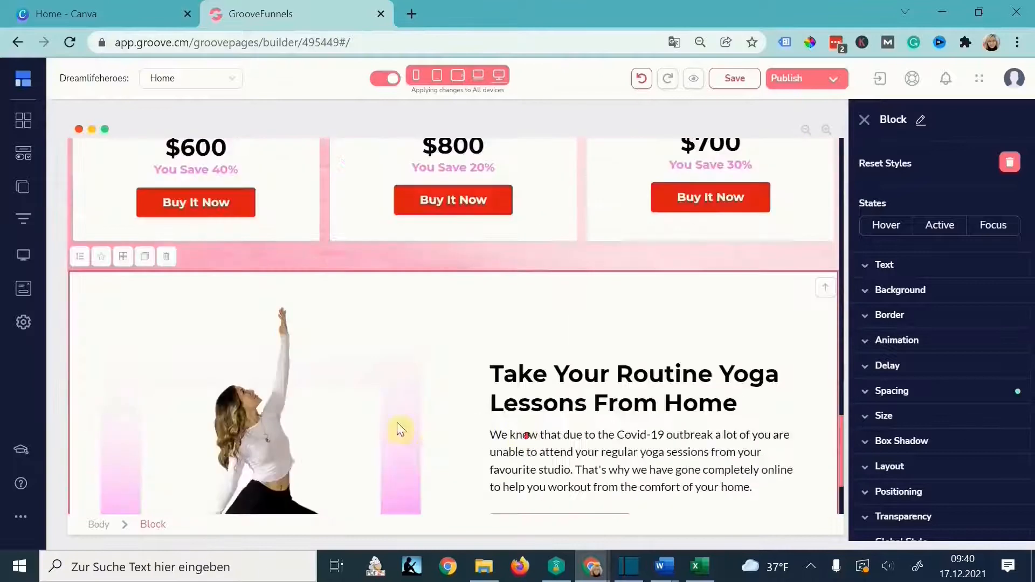
- Retype the duplicated yoga section's heading and place a footer block below that section
left_click(644, 240)
key("BackSpace")
scroll(588, 328, "up", 6)
scroll(593, 302, "down", 7)
type("Dream Life Herie")
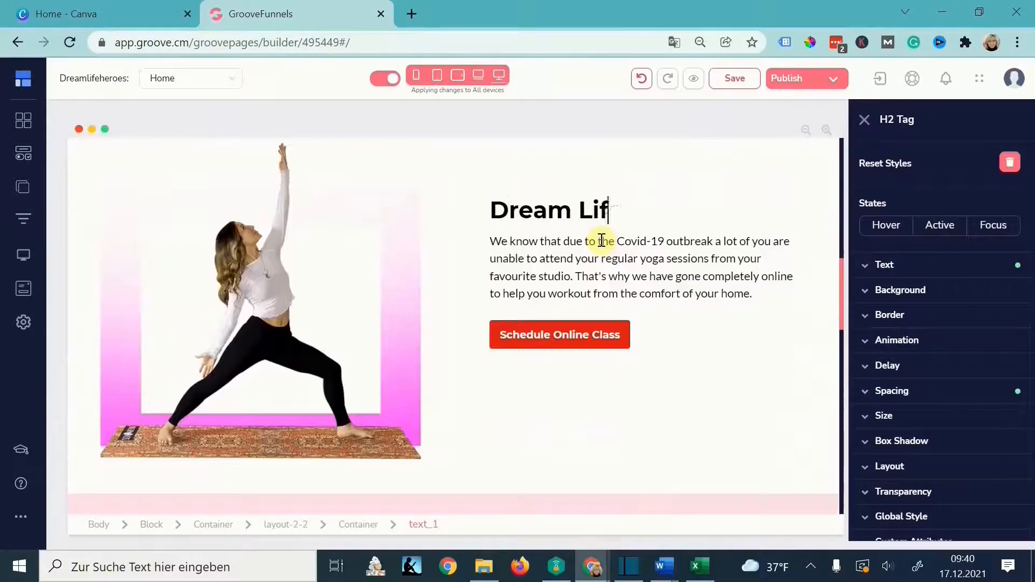
key("BackSpace")
key("BackSpace")
type("oes")
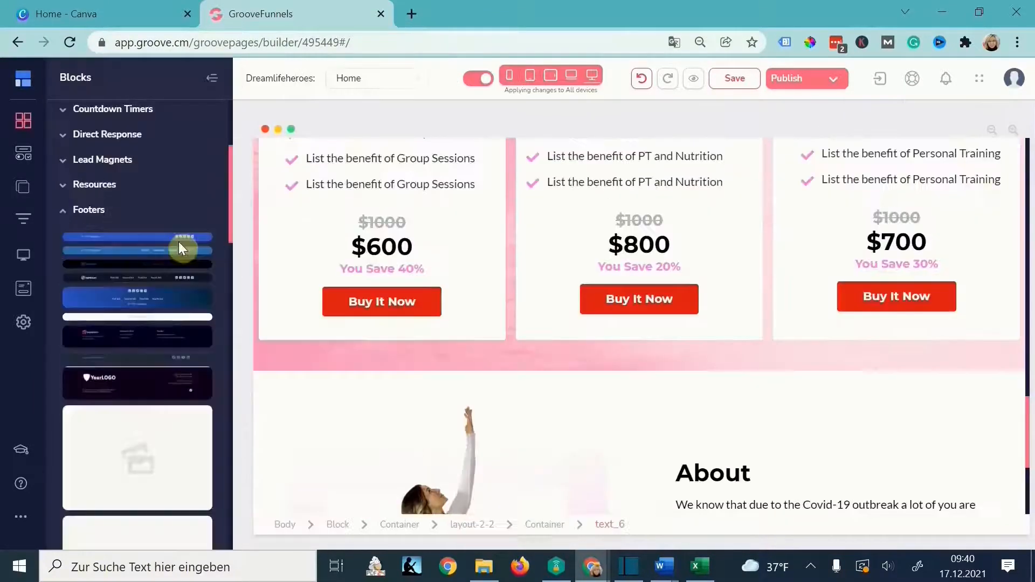
left_click_drag(179, 249, 605, 491)
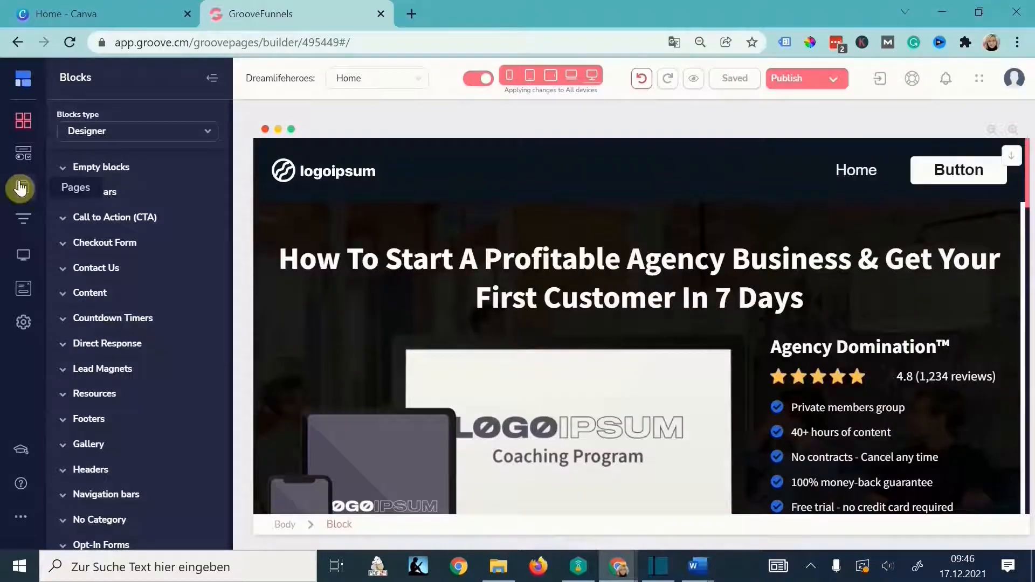
- Clone the Home page into the Primary Navigation
left_click(20, 188)
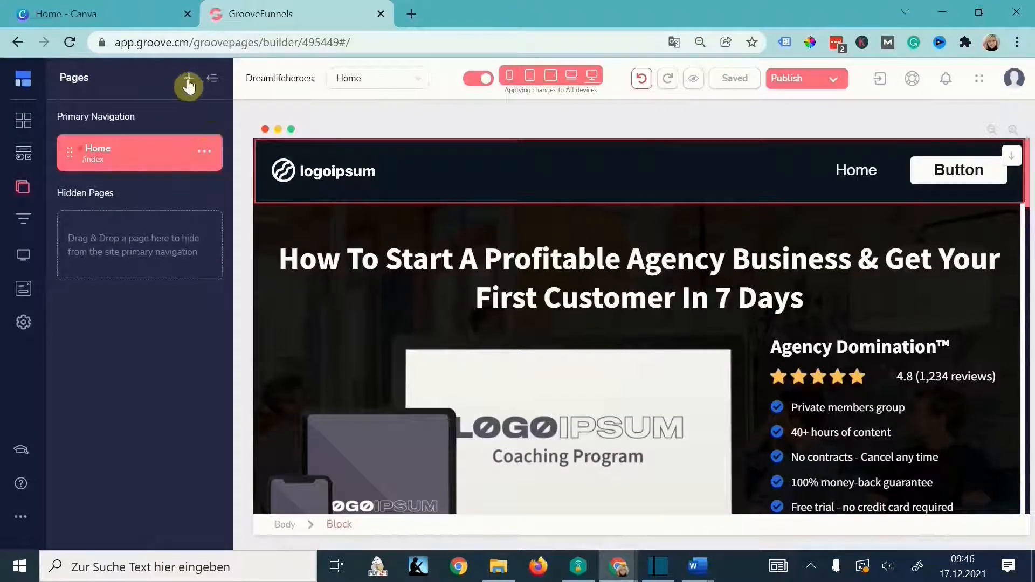
left_click(207, 155)
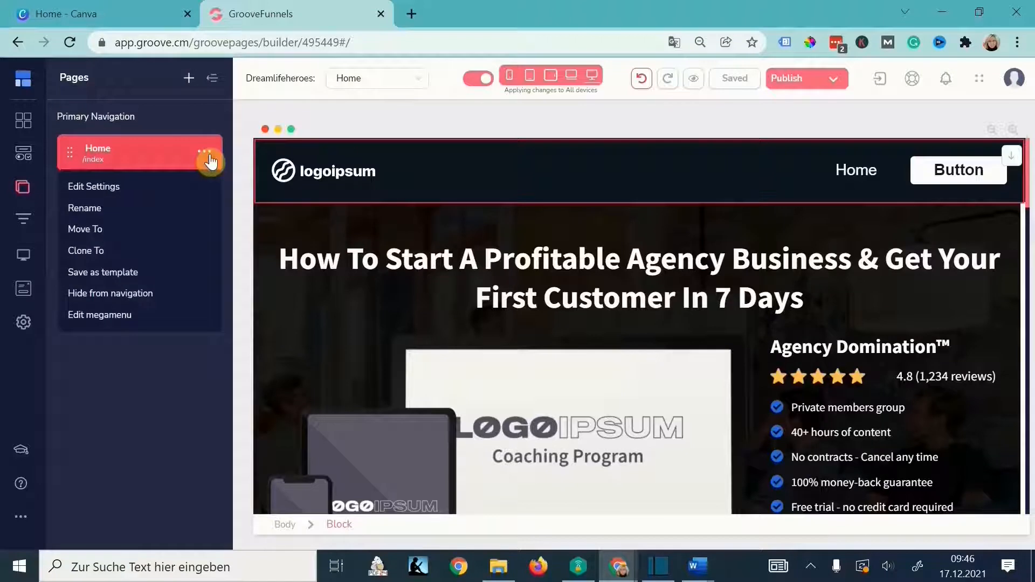
left_click(84, 254)
left_click(597, 296)
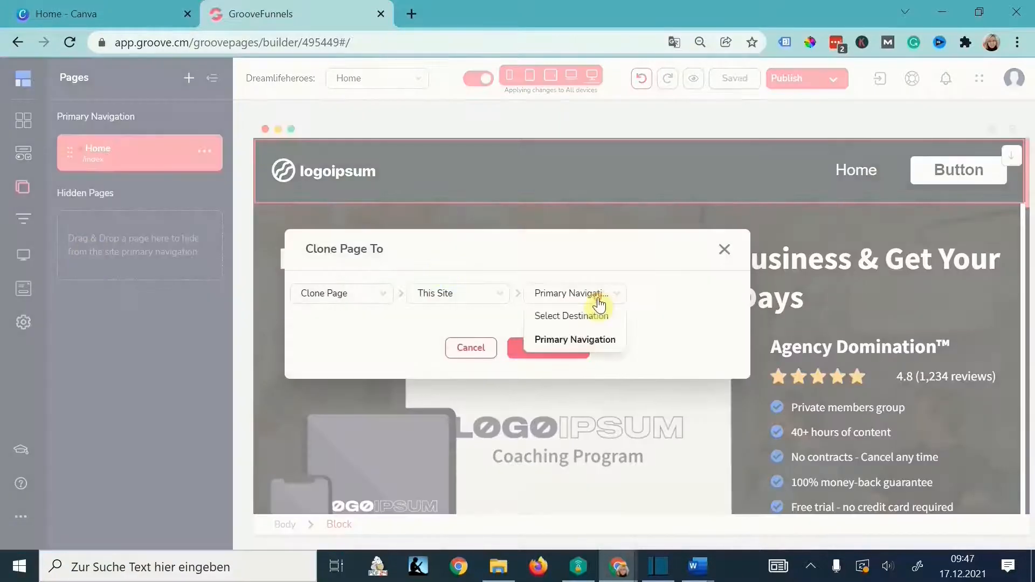
left_click(605, 341)
left_click(555, 351)
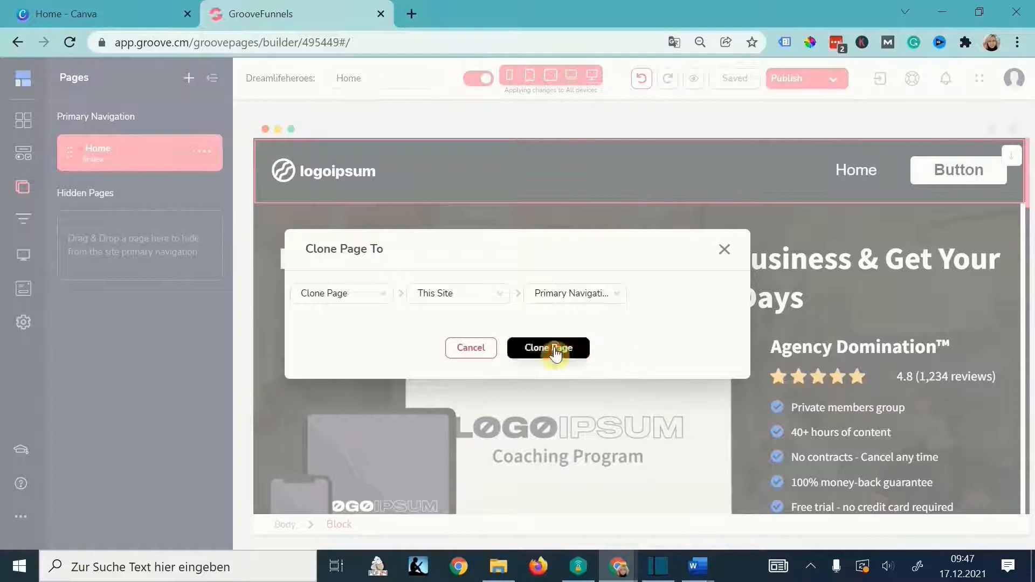
left_click(205, 197)
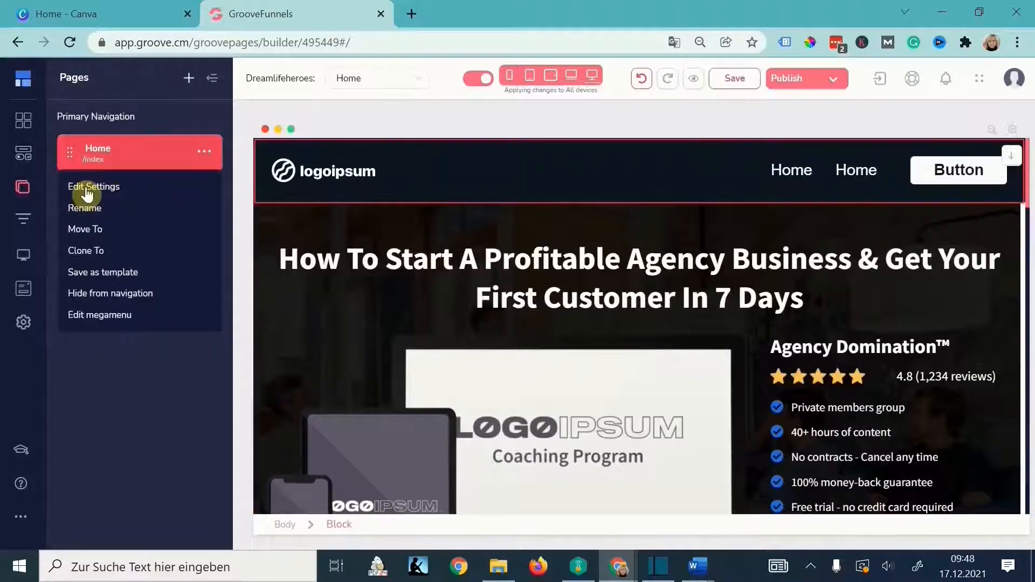
- Rename the original Home page to Dream Life Projects
left_click(86, 189)
left_click_drag(109, 143, 31, 138)
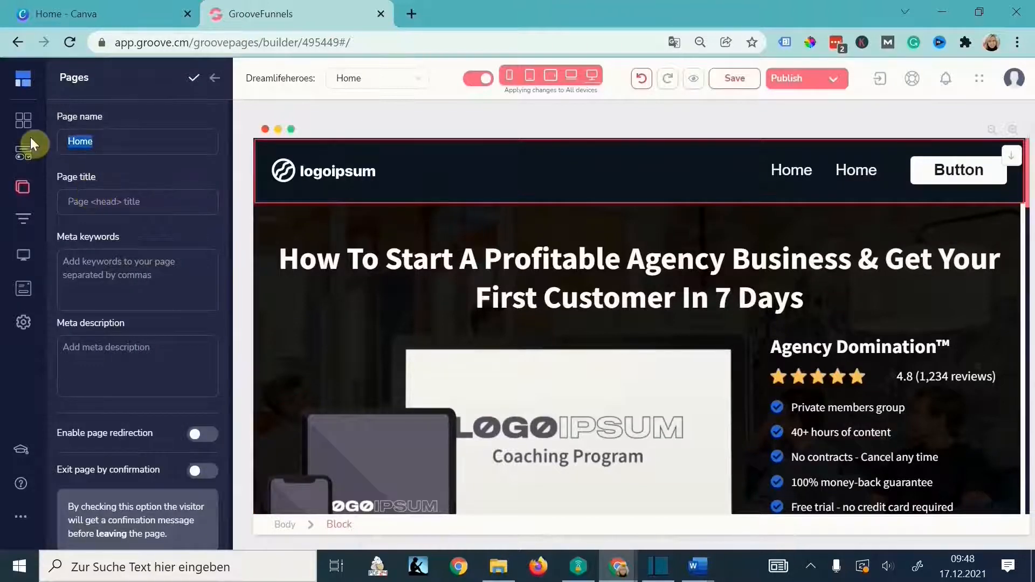
type("Dream Life Projects")
key("Return")
left_click(204, 197)
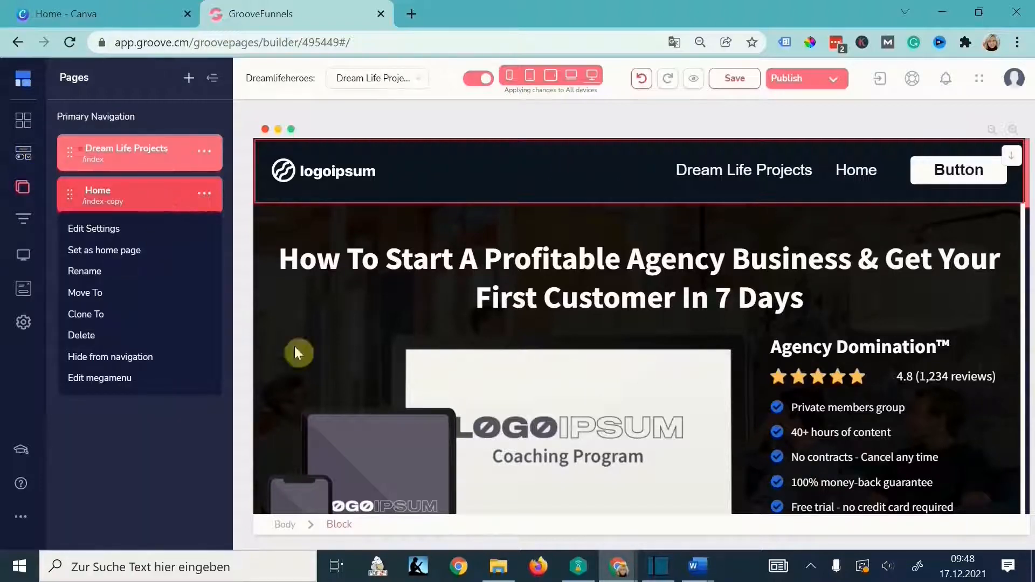
- Rename the copied page to Courses with page URL courses
left_click(100, 230)
left_click_drag(124, 143, 33, 136)
type("Courses")
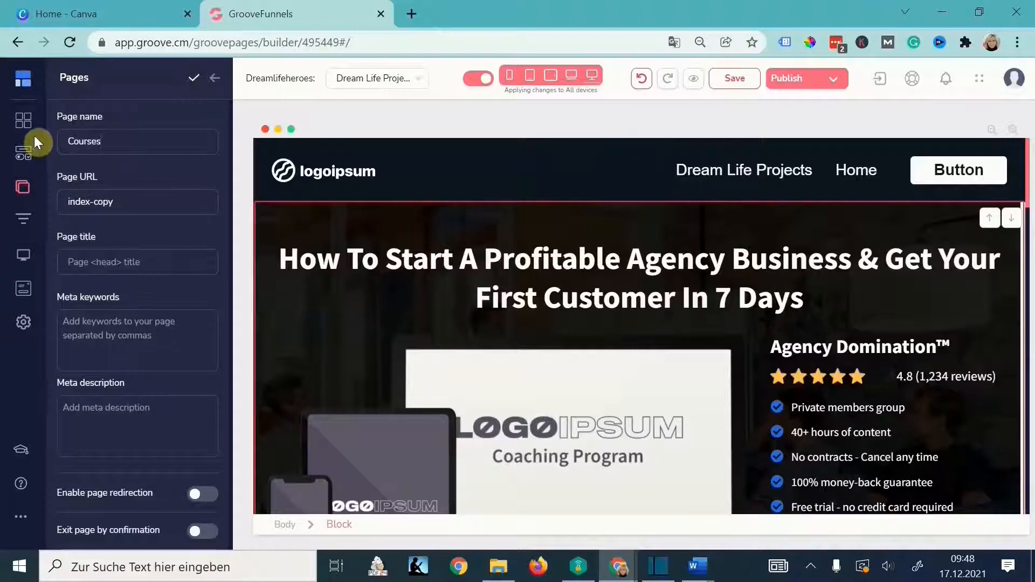
left_click_drag(128, 203, 23, 199)
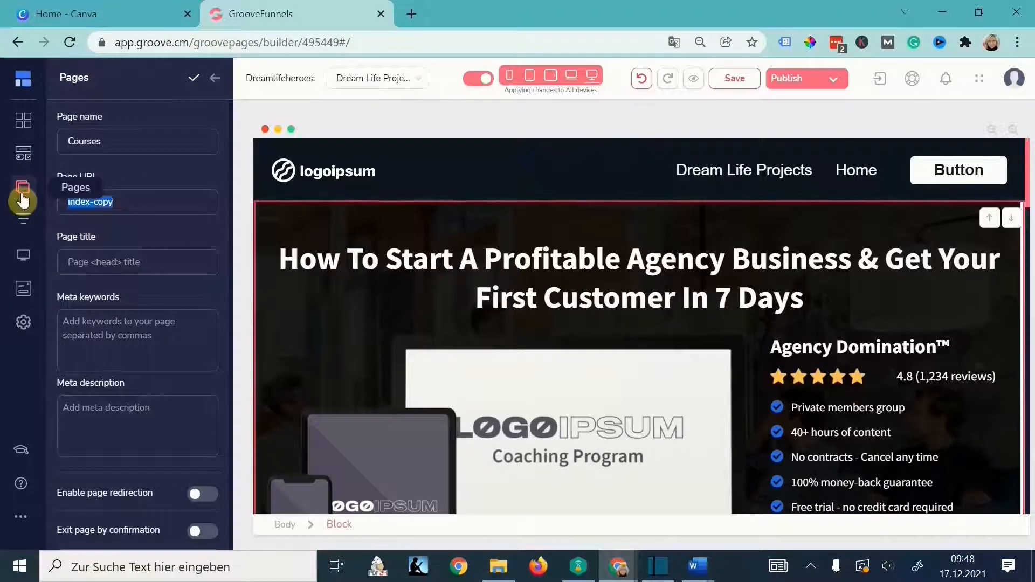
type("courses")
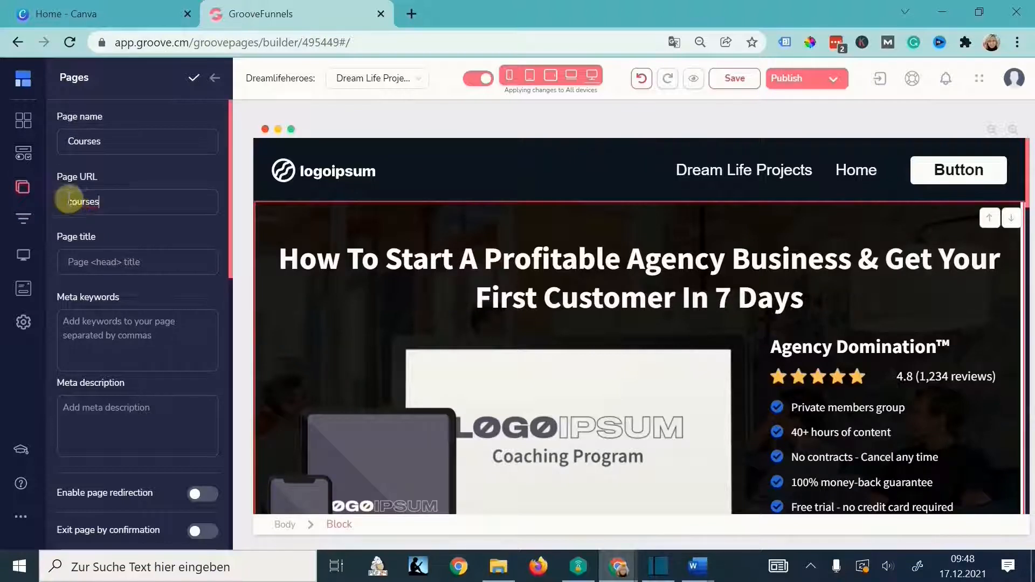
left_click(194, 78)
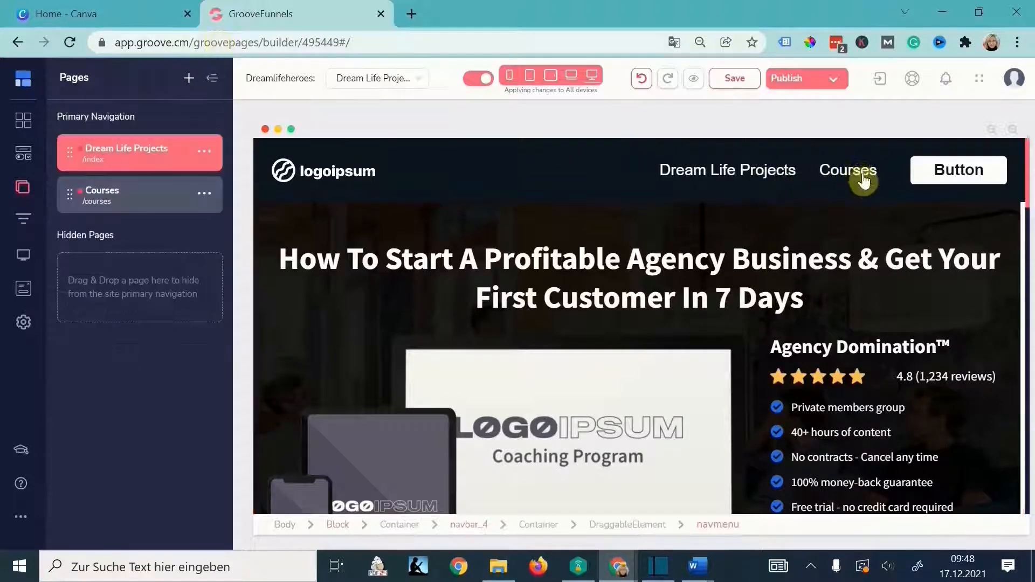
left_click(204, 193)
- Clone Courses into Primary Navigation and rename the copy About with URL about
left_click(85, 326)
left_click(573, 293)
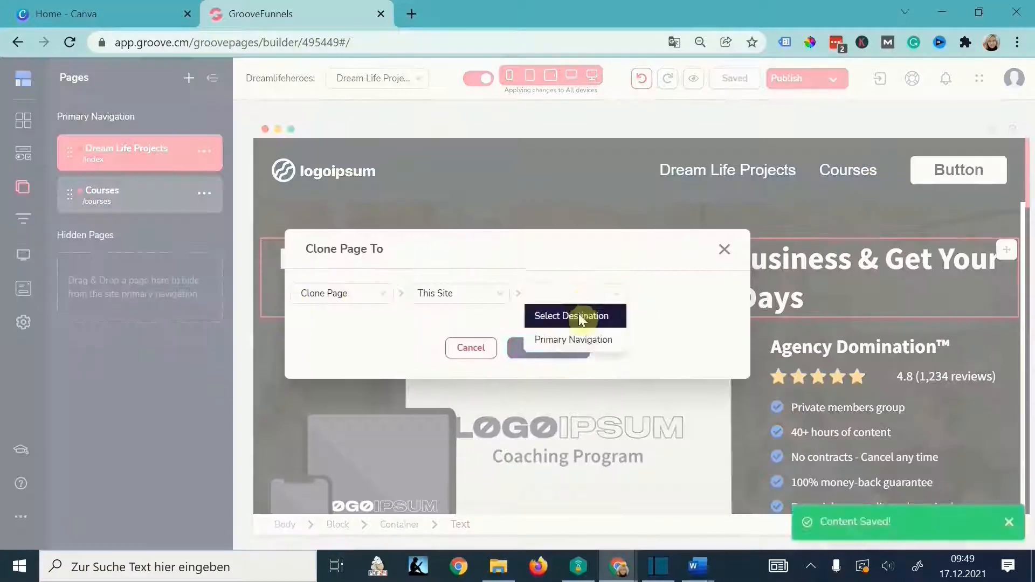
left_click(573, 340)
left_click(549, 349)
left_click(205, 235)
left_click(92, 272)
type("About")
left_click_drag(135, 201, 6, 165)
type("about")
left_click(193, 80)
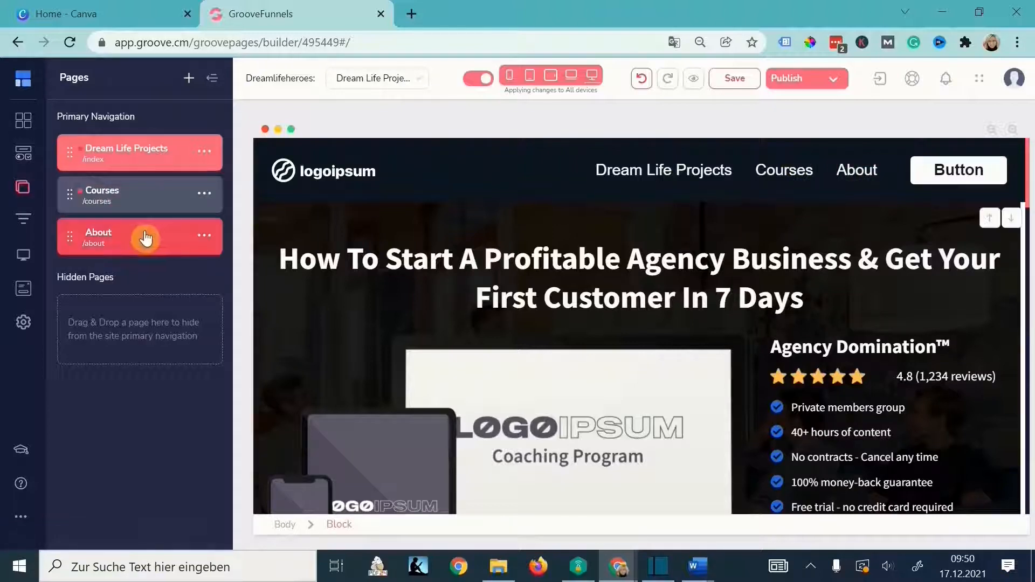
- Rearrange the pages list so Courses is nested under About
left_click_drag(146, 235, 144, 324)
left_click_drag(138, 247, 121, 407)
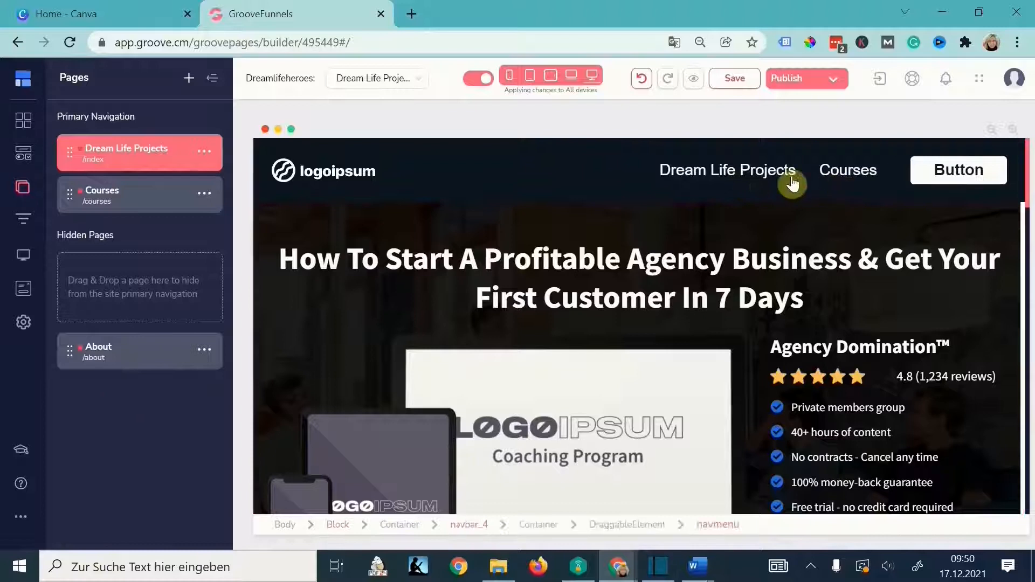
left_click_drag(64, 194, 106, 254)
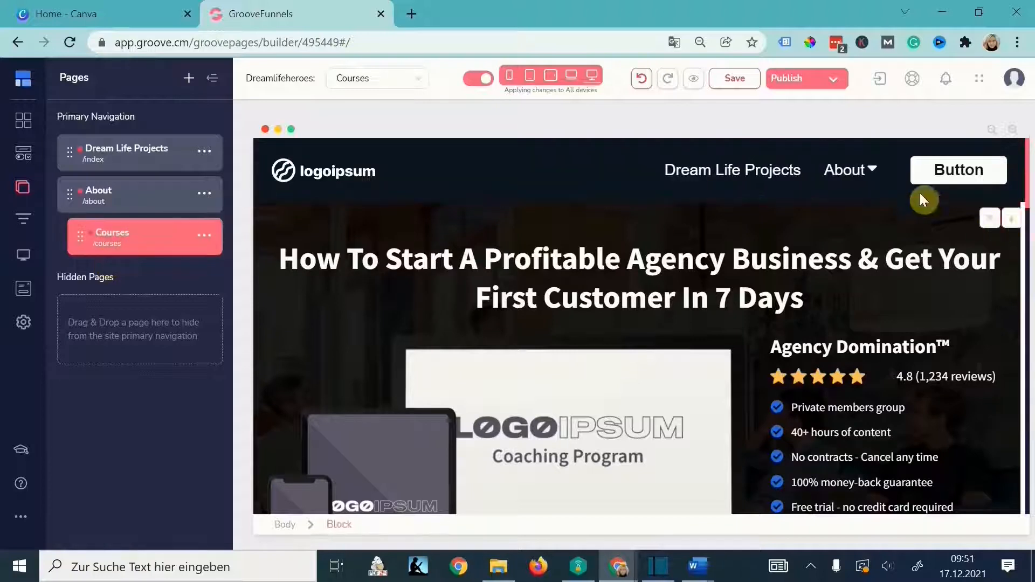
mouse_move(872, 170)
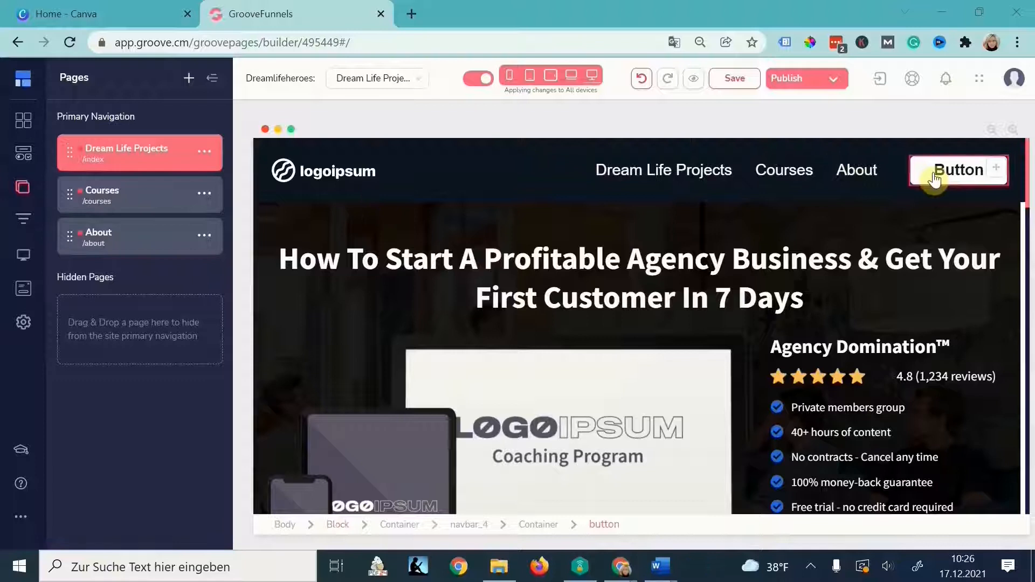
- Change the navbar button's label from Button to Start Here
left_click(959, 170)
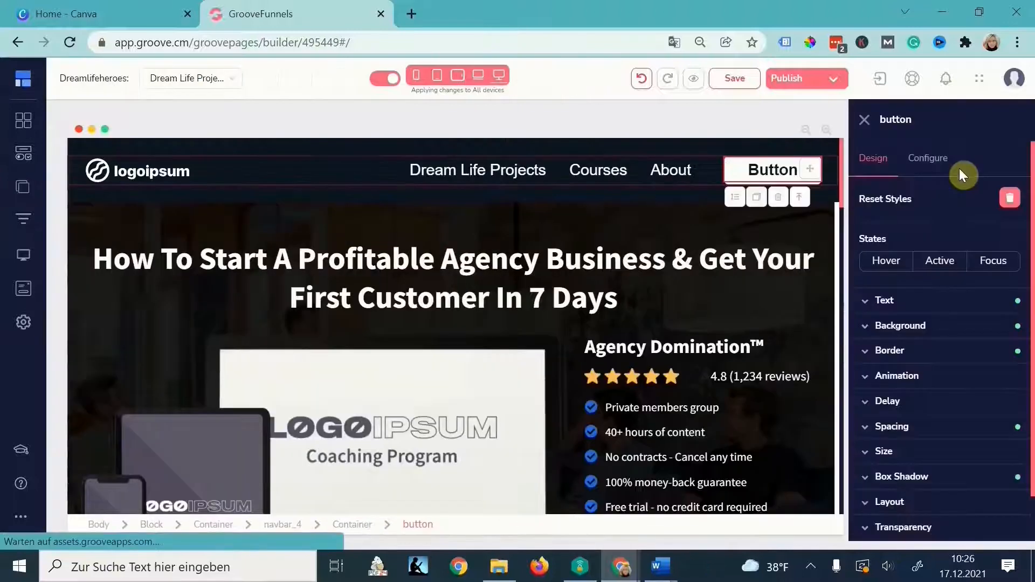
left_click(955, 165)
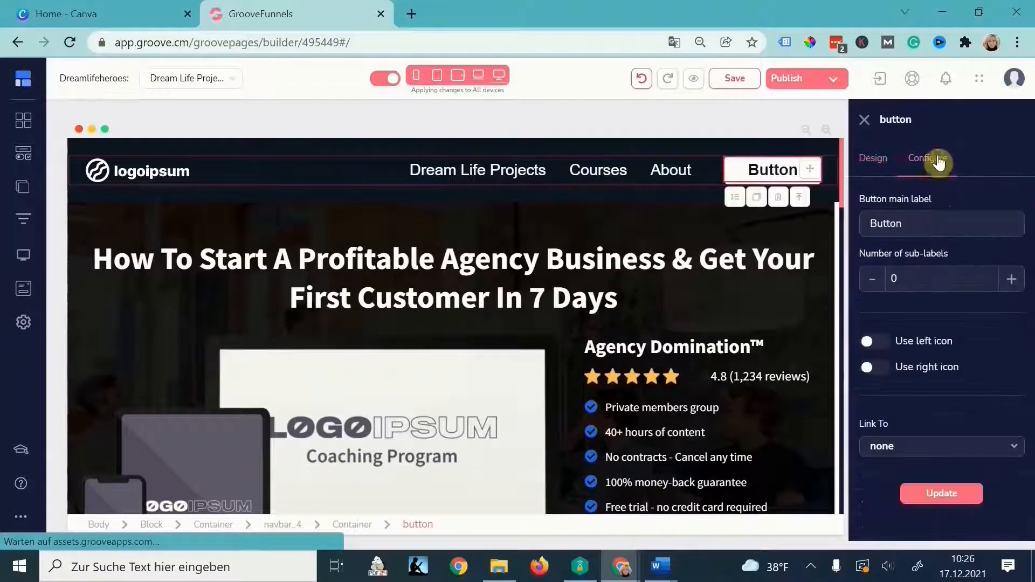
double_click(939, 220)
type("Star")
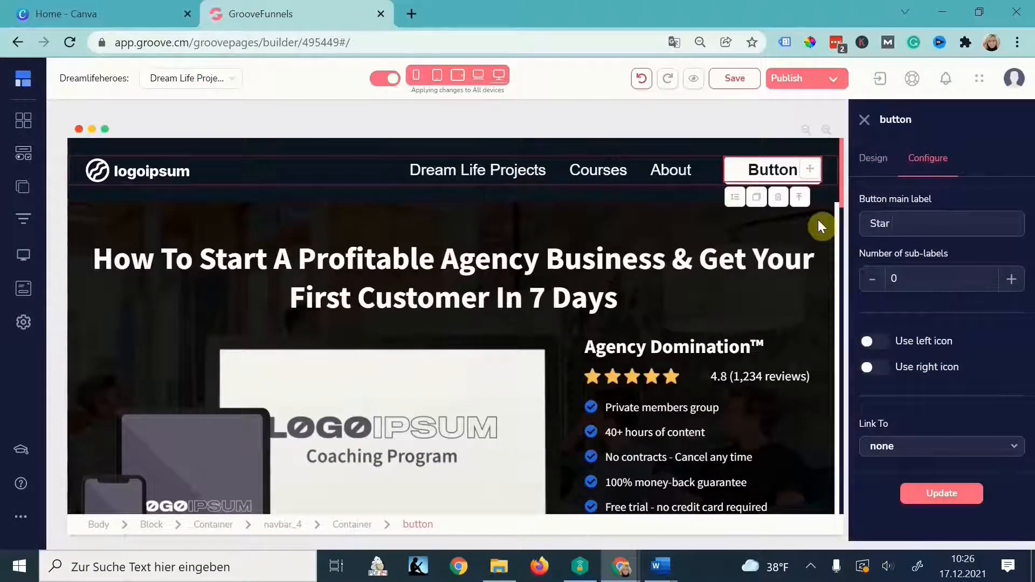
type("t Here")
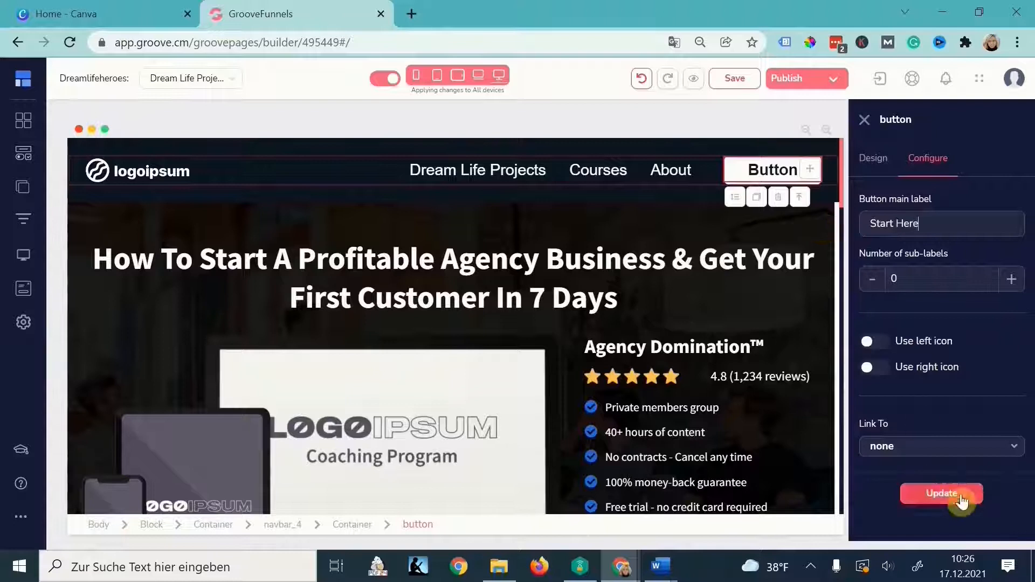
left_click(942, 494)
left_click(864, 120)
left_click(22, 187)
- Clone the About page and open the copy's page settings
left_click(203, 238)
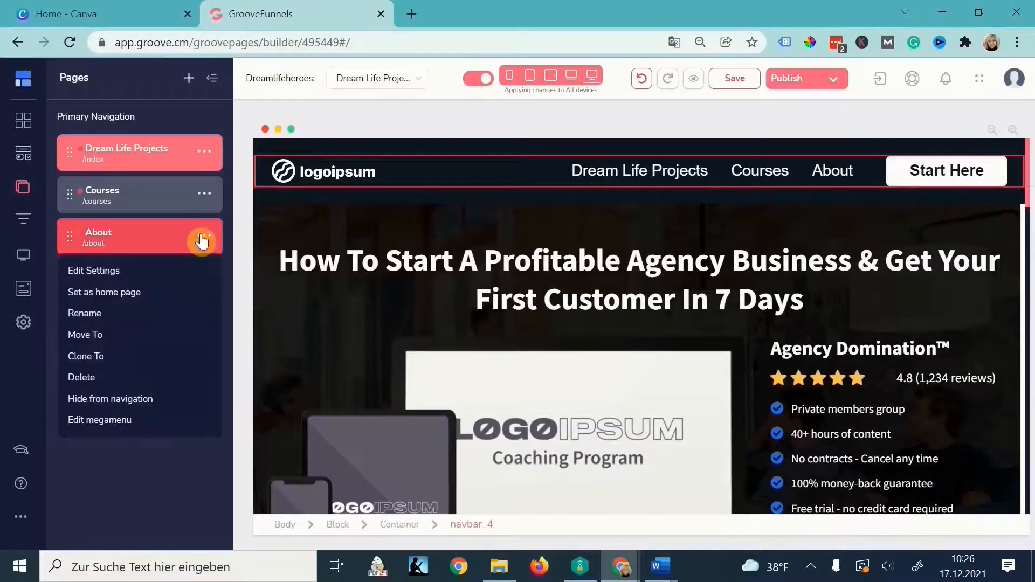
left_click(84, 365)
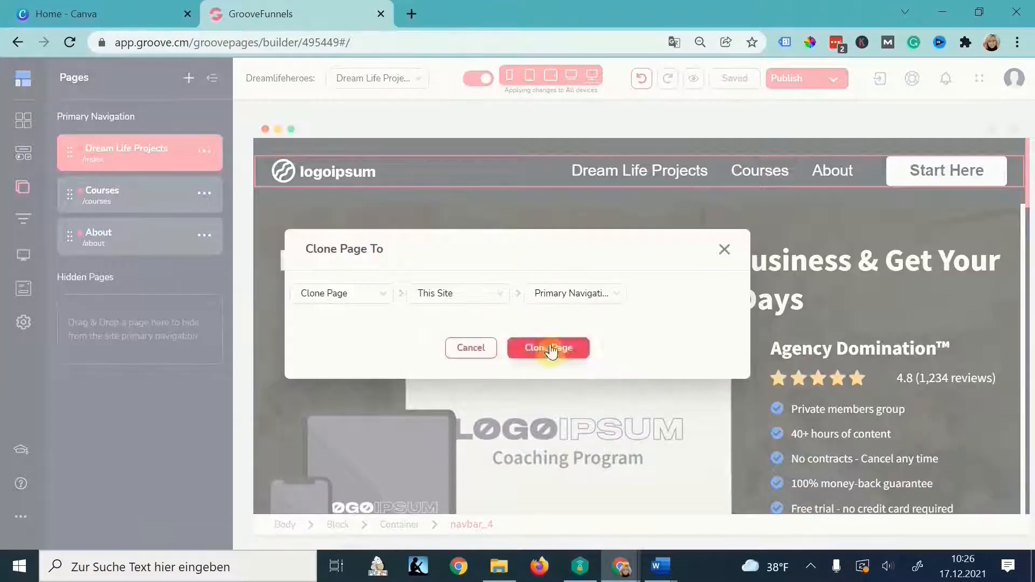
left_click(548, 352)
left_click(204, 397)
left_click(95, 426)
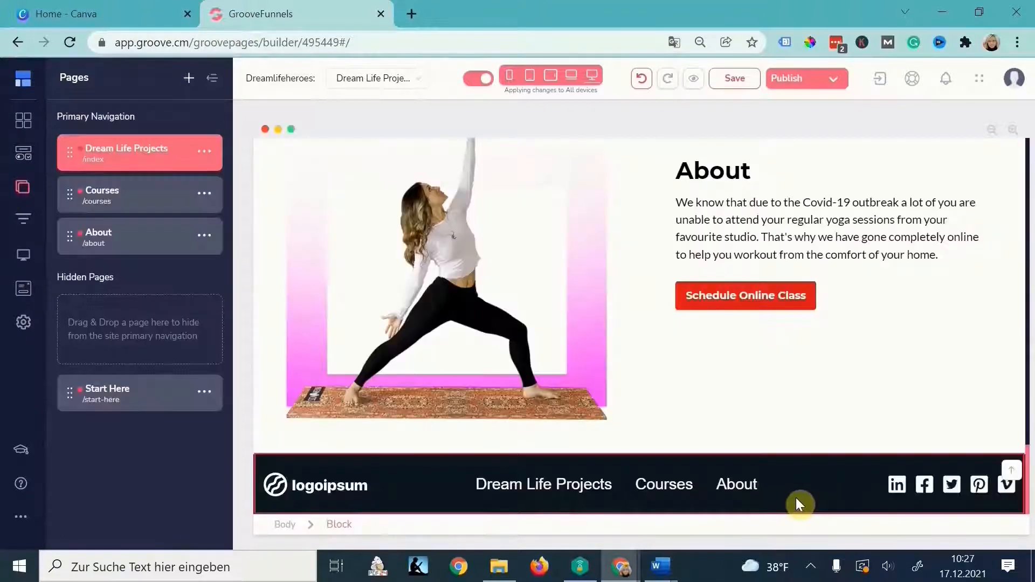
- Open the Start Here page in the builder and scroll down to its footer
mouse_move(668, 564)
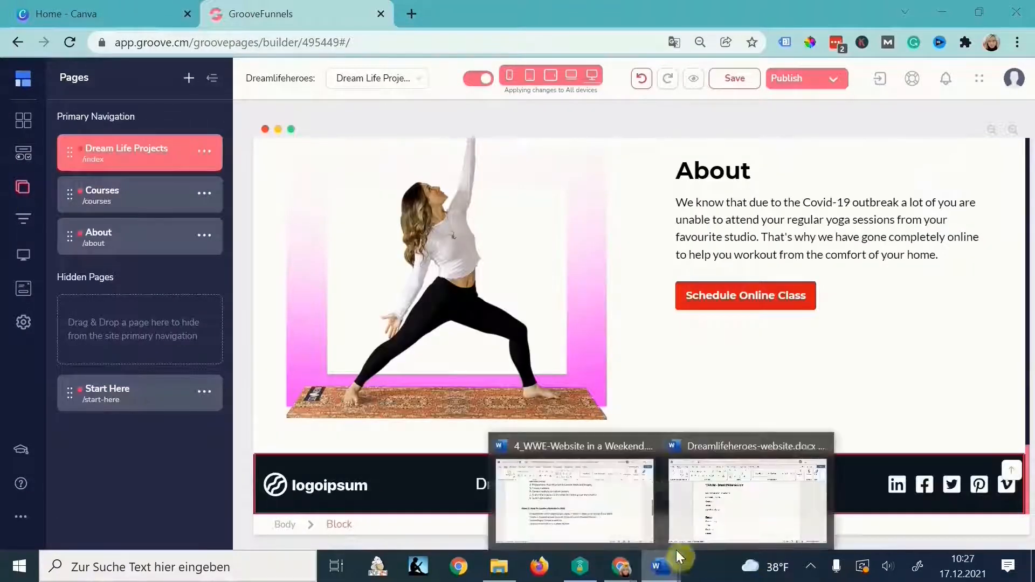
left_click(749, 488)
scroll(274, 410, "down", 3)
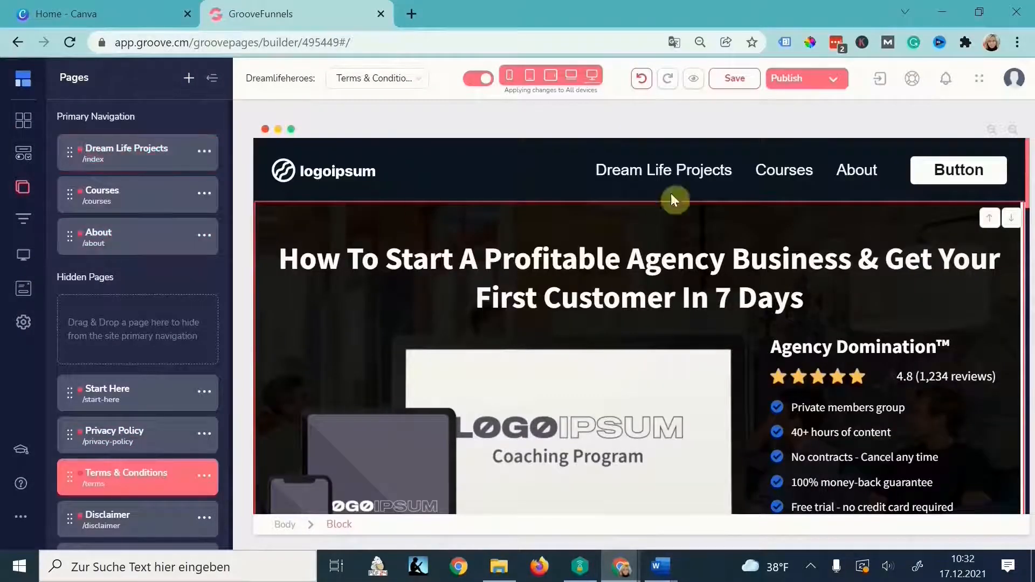
scroll(213, 353, "down", 1)
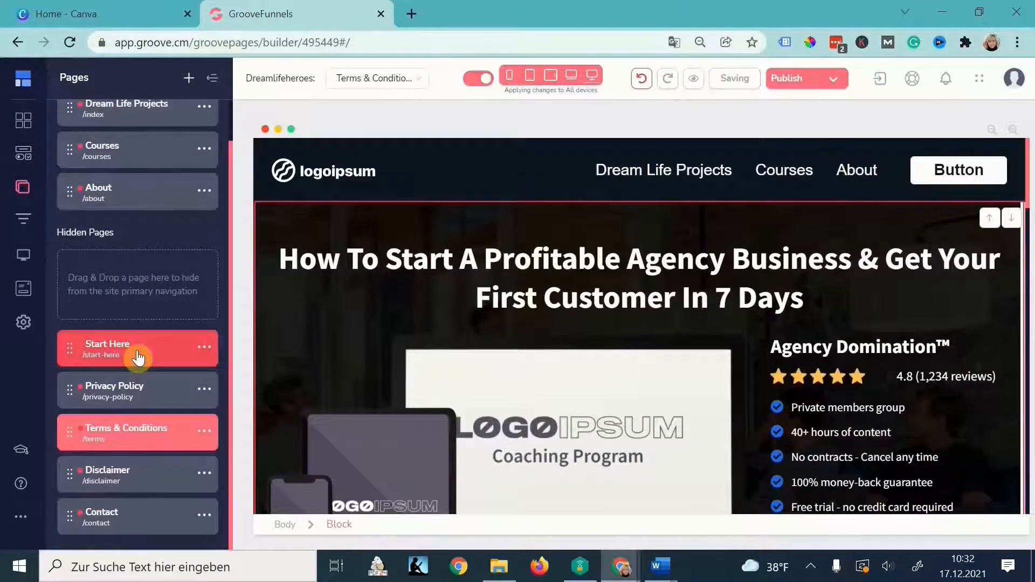
left_click(167, 360)
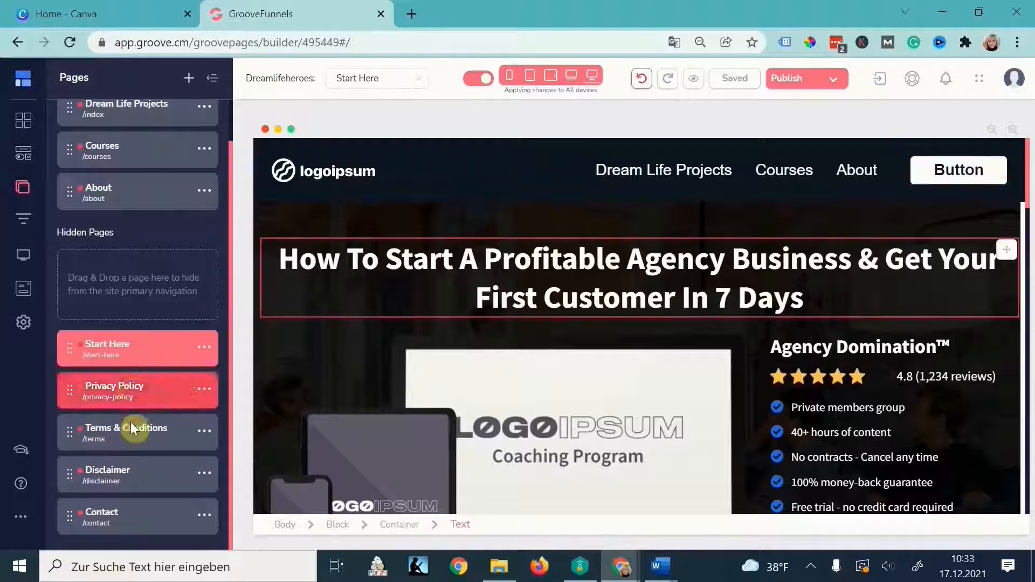
left_click(674, 449)
scroll(580, 444, "down", 2)
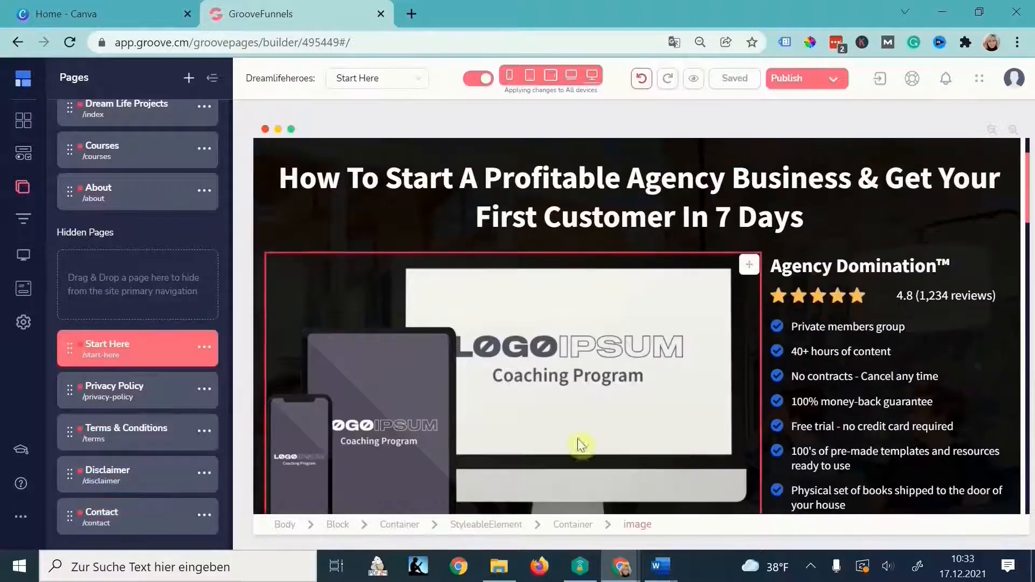
scroll(690, 323, "down", 15)
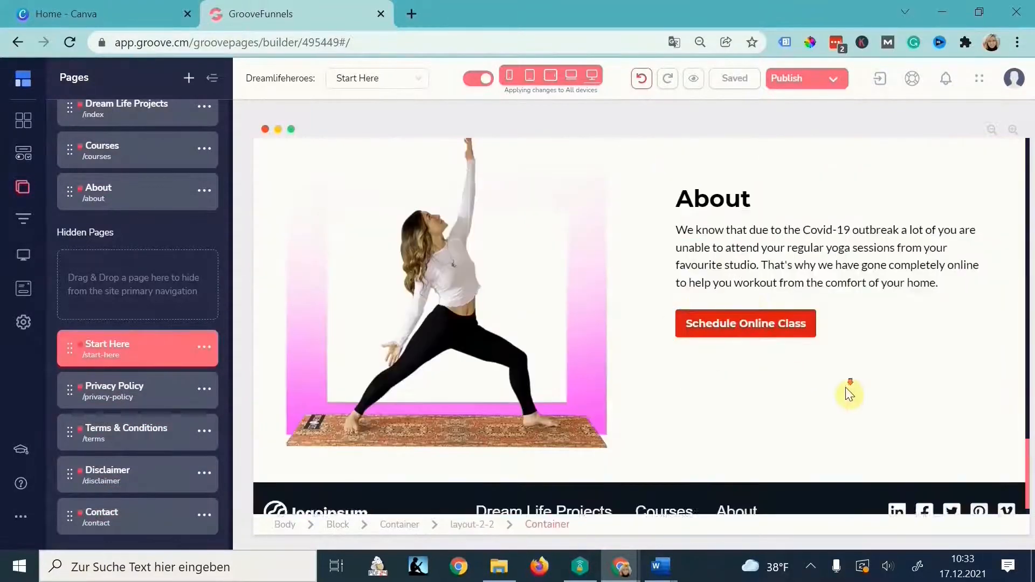
scroll(189, 216, "up", 1)
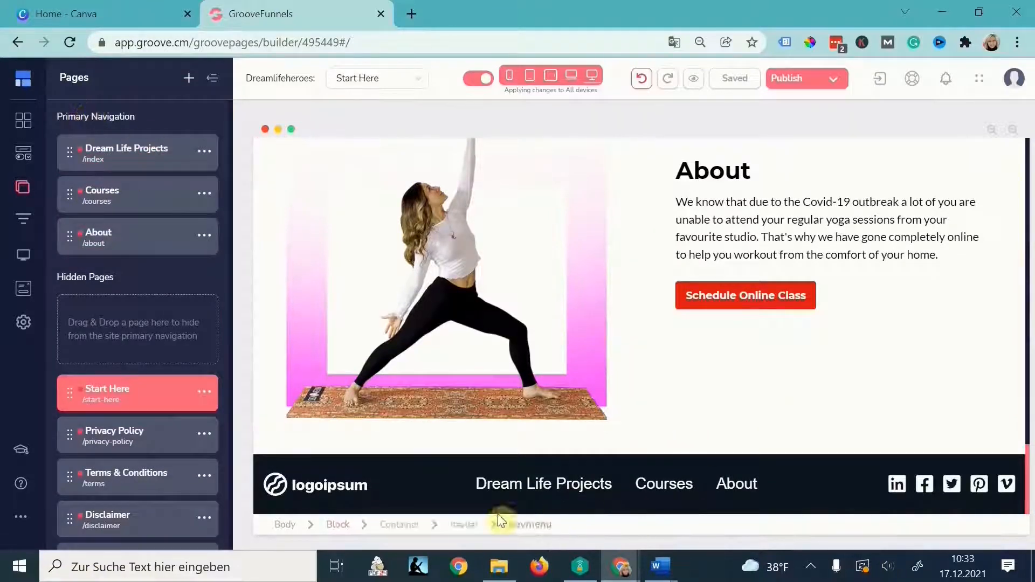
- Exclude Dream Life Projects, Courses and About from the footer menu and set four external links
left_click(736, 484)
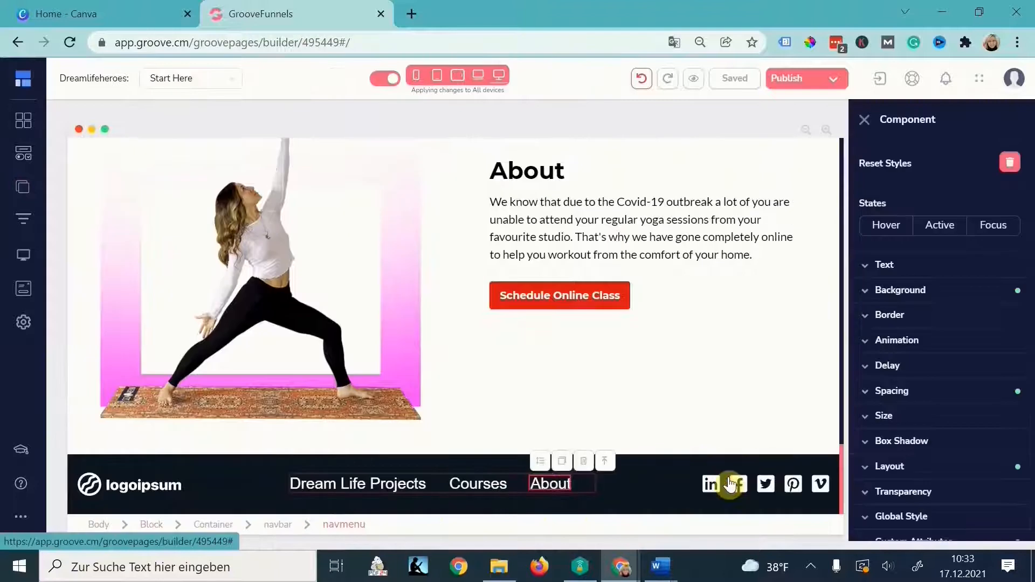
left_click(588, 487)
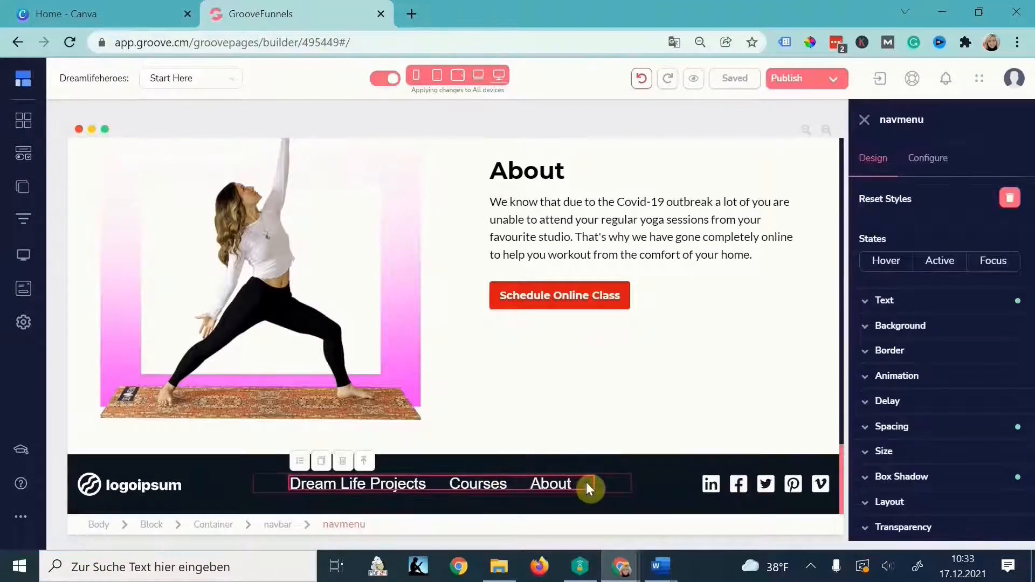
left_click(923, 169)
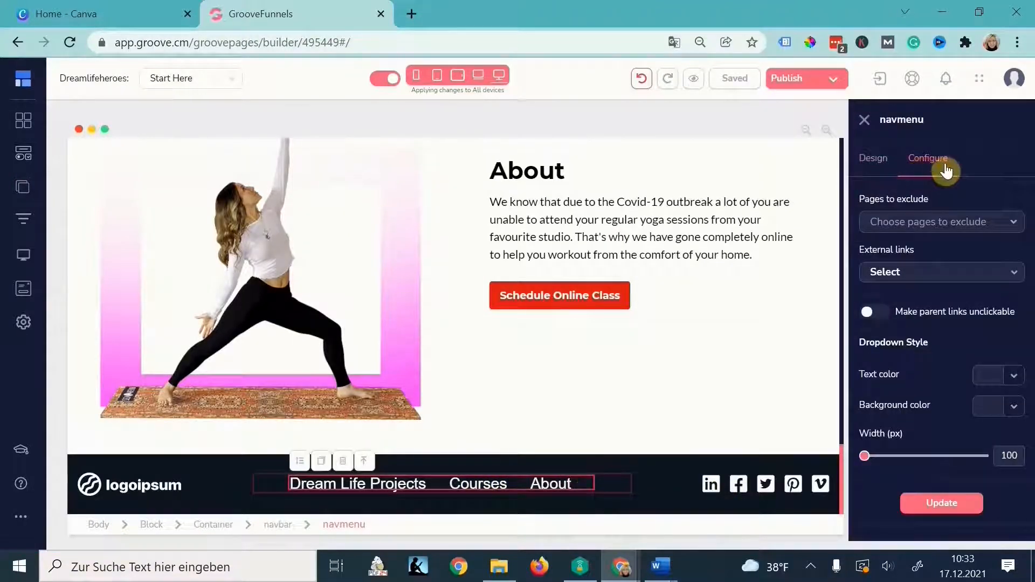
left_click(1004, 224)
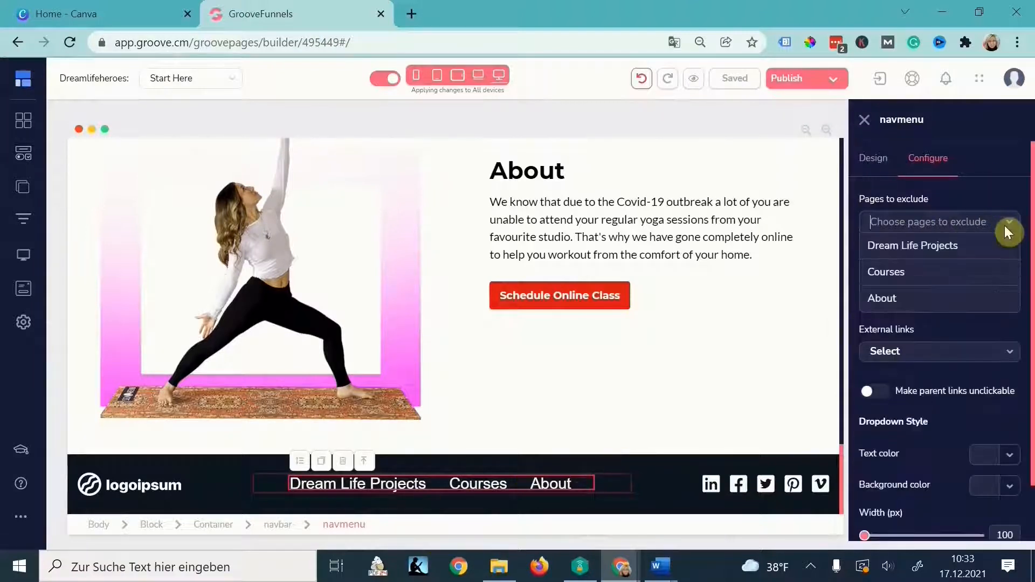
left_click(947, 248)
left_click(948, 279)
left_click(951, 302)
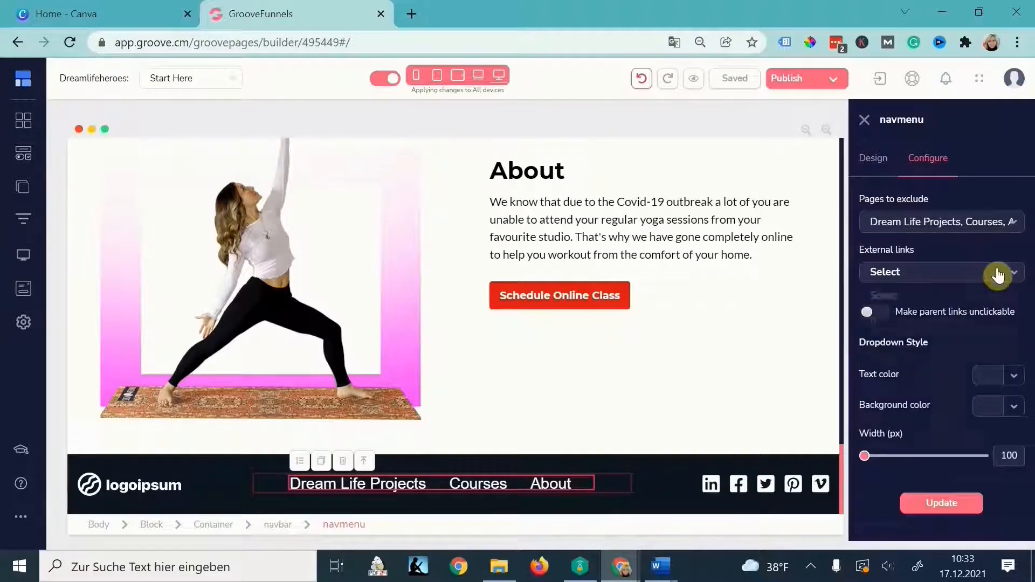
left_click(998, 273)
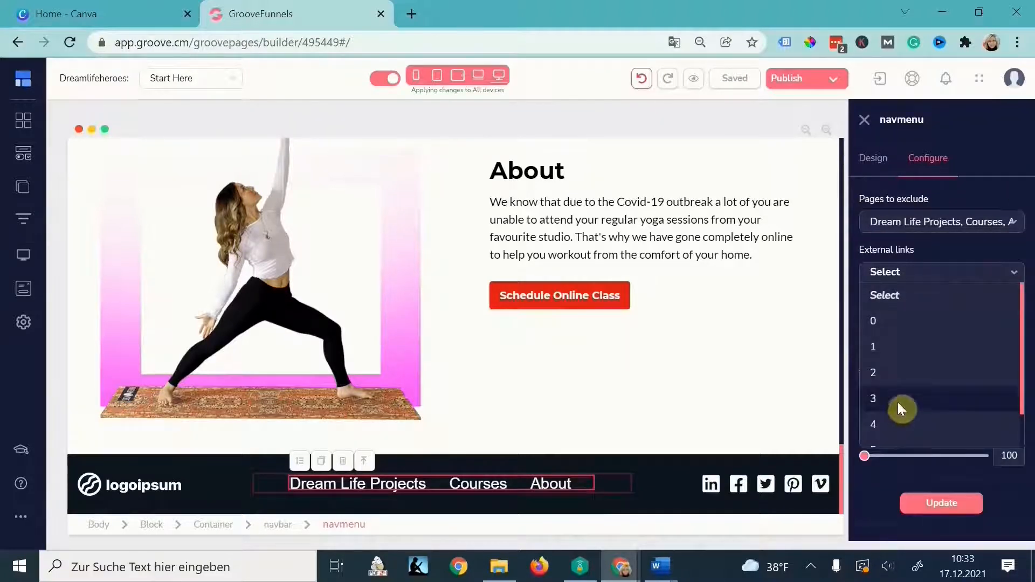
key("alt+Tab")
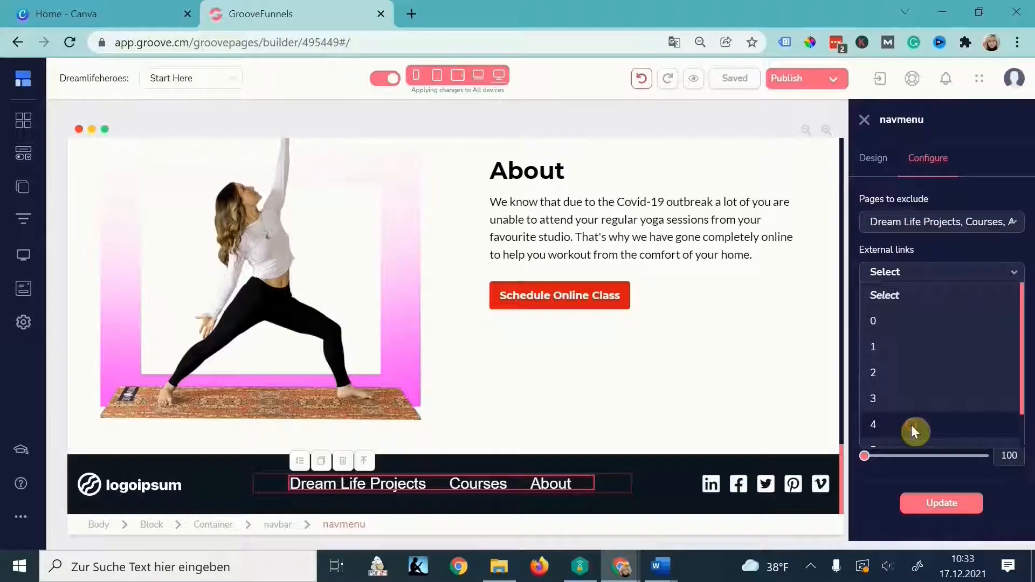
left_click(911, 425)
- Label link 1 Privacy Policy and point it to the Privacy Policy page
double_click(932, 314)
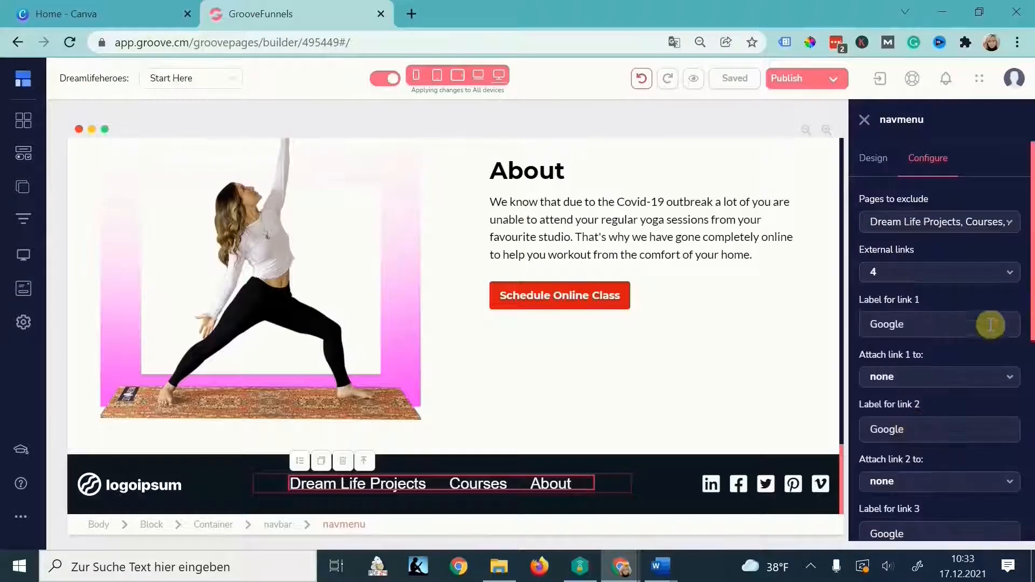
scroll(970, 345, "down", 2)
type("Privacy Policy")
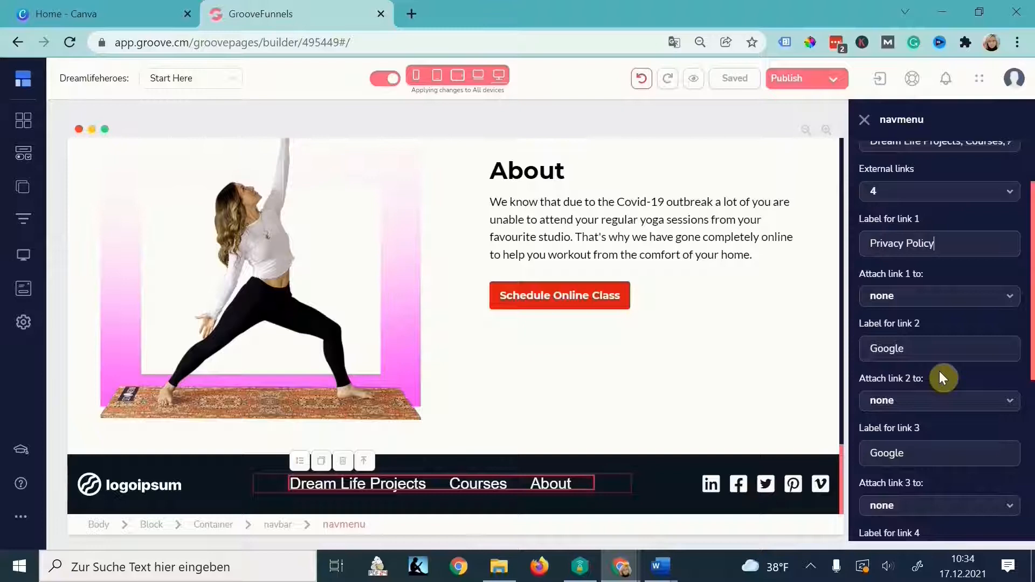
left_click(938, 296)
left_click(894, 371)
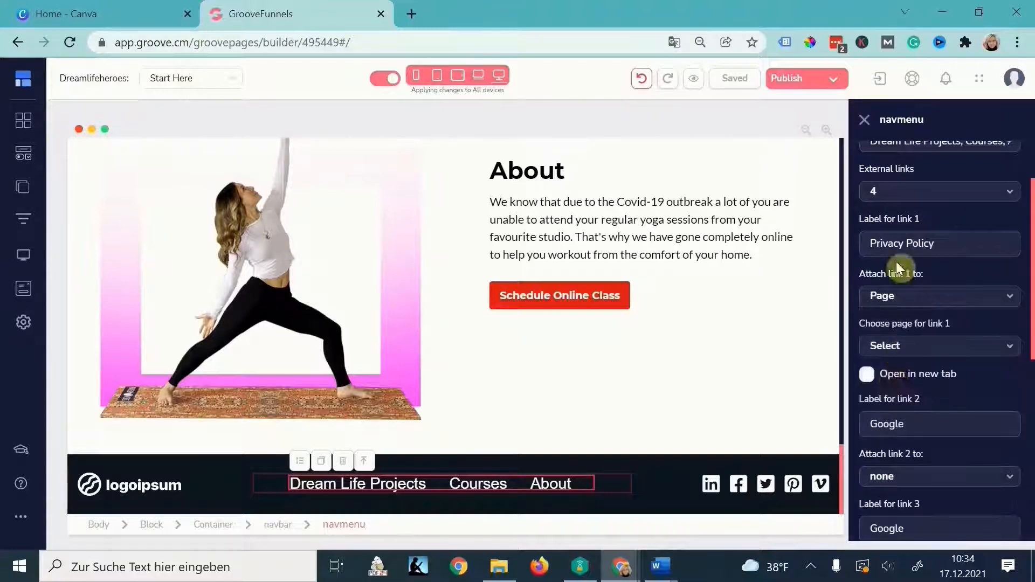
left_click(907, 345)
scroll(900, 437, "down", 1)
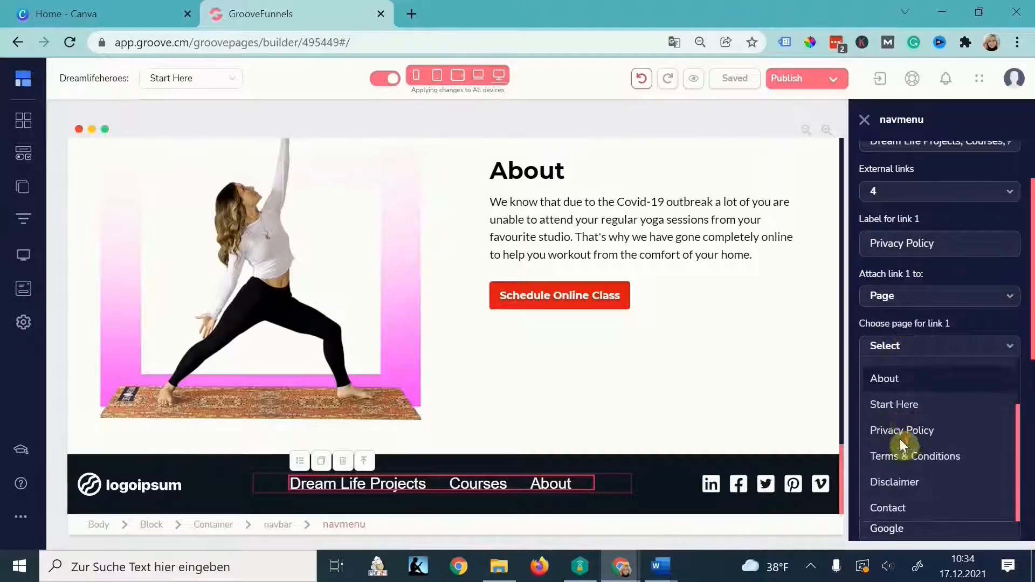
left_click(892, 431)
- Label link 2 Terms & Conditions and point it to the Terms & Conditions page
type("Terms & Conditions")
left_click(913, 396)
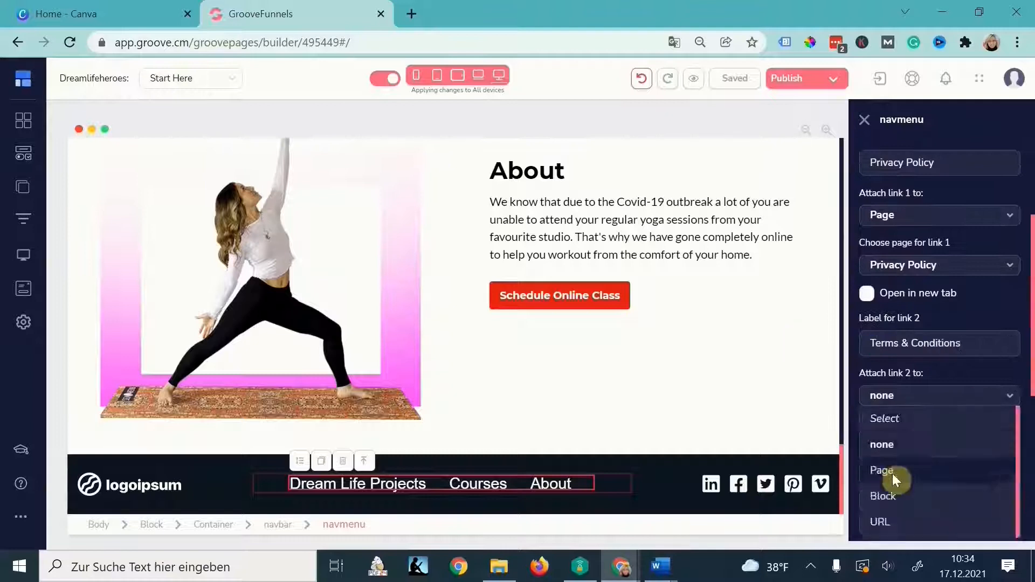
left_click(900, 470)
left_click(930, 284)
left_click(931, 413)
- Point link 3 to the Disclaimer page, label link 4 Contact opening in a new tab, and apply
left_click_drag(909, 281, 855, 281)
type("Dsclaimeri")
left_click(916, 333)
left_click(912, 302)
left_click(898, 438)
left_click_drag(908, 379, 838, 368)
type("Contact")
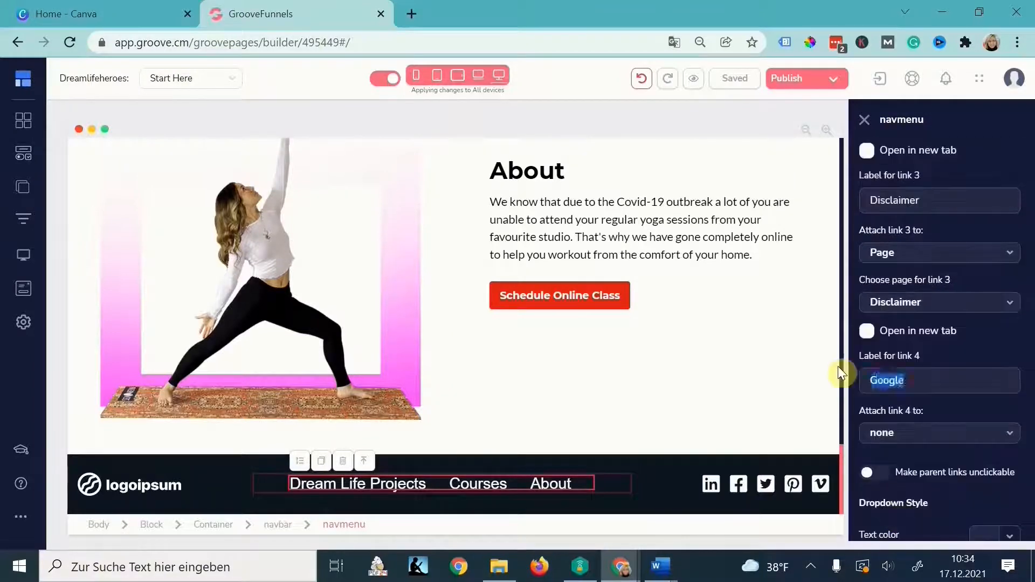
left_click(896, 433)
scroll(901, 431, "down", 3)
left_click(941, 519)
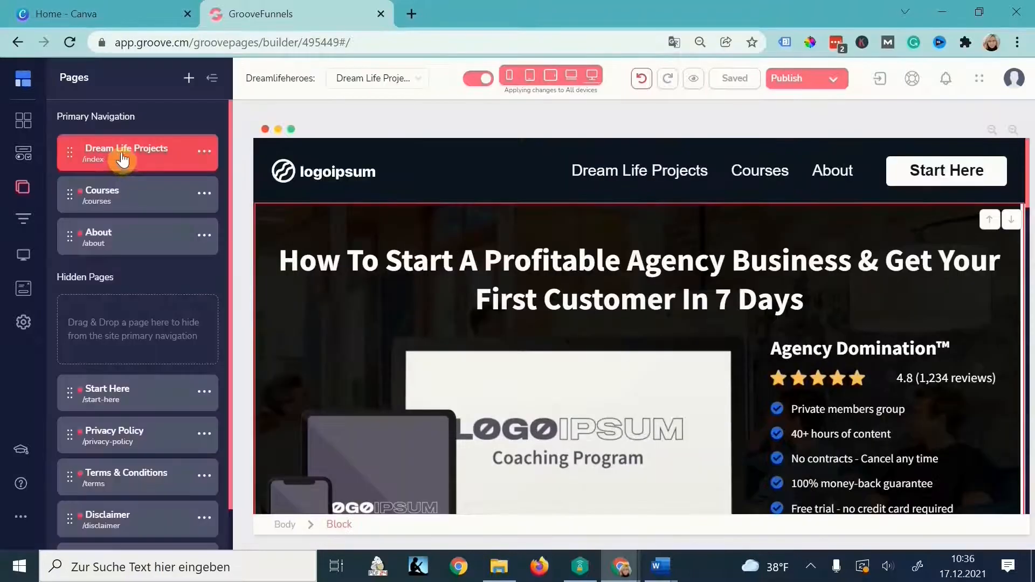
- On the Dream Life Projects page, make the header navbar background blue
left_click(127, 195)
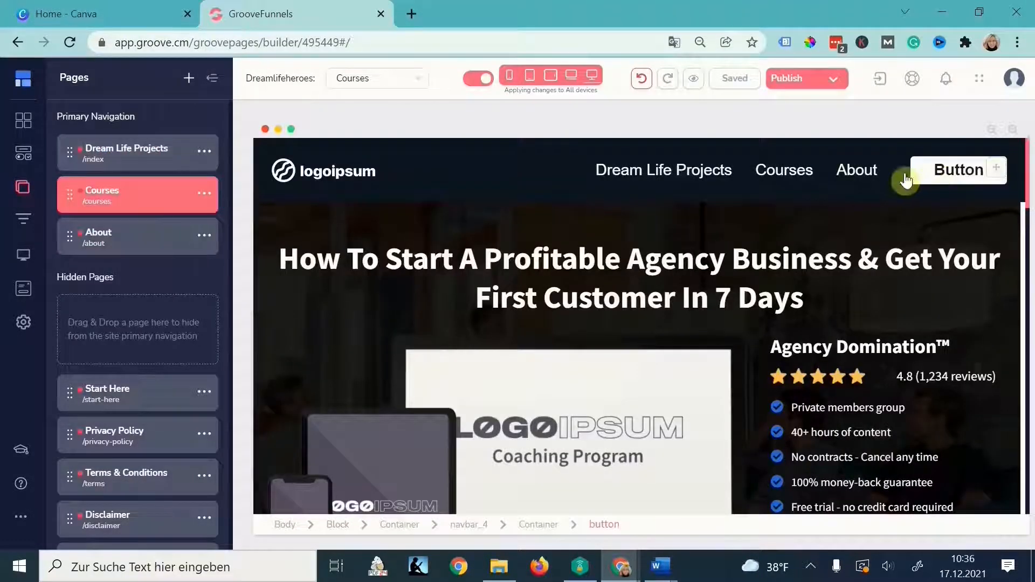
left_click(144, 153)
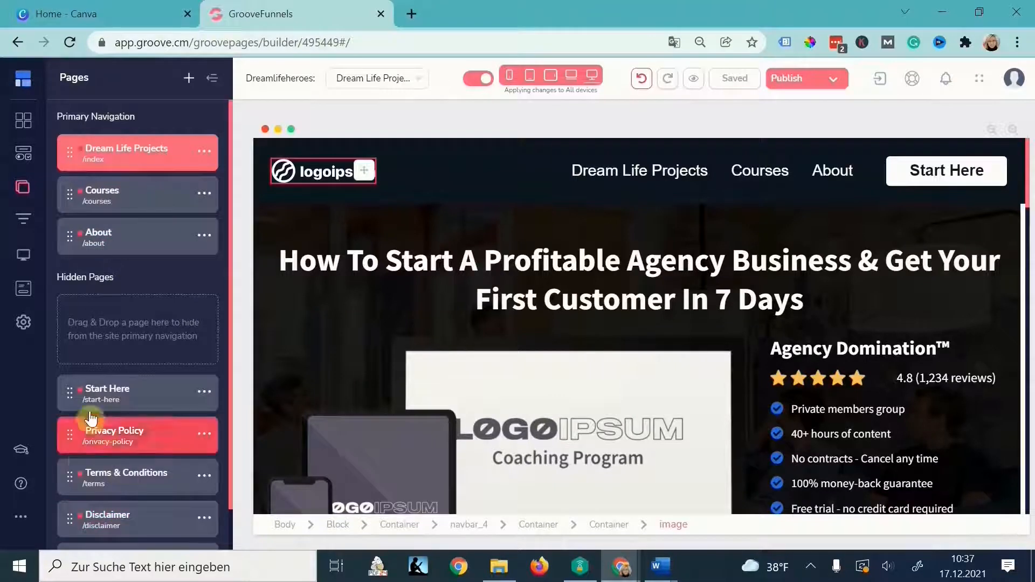
left_click(501, 142)
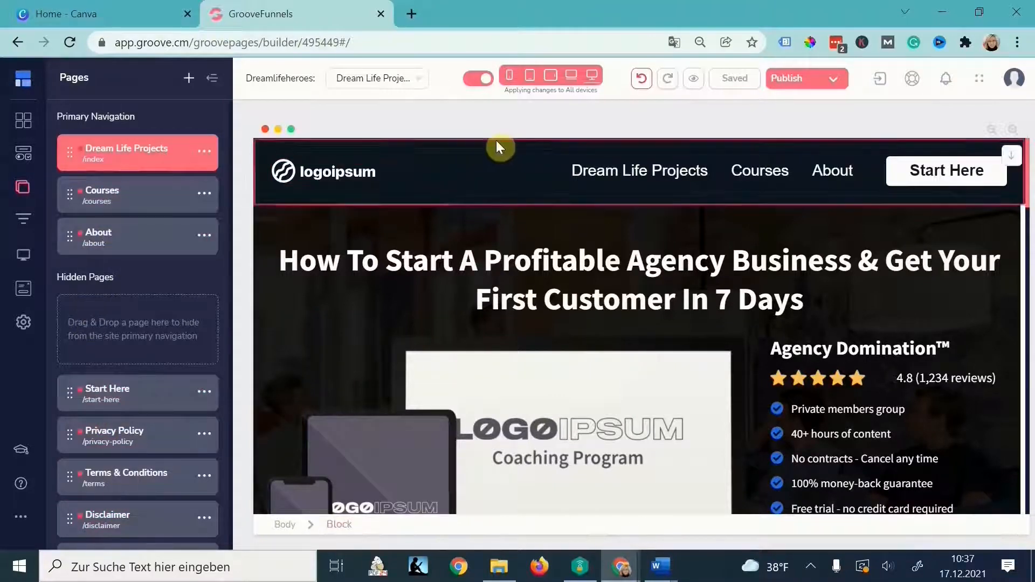
left_click(496, 140)
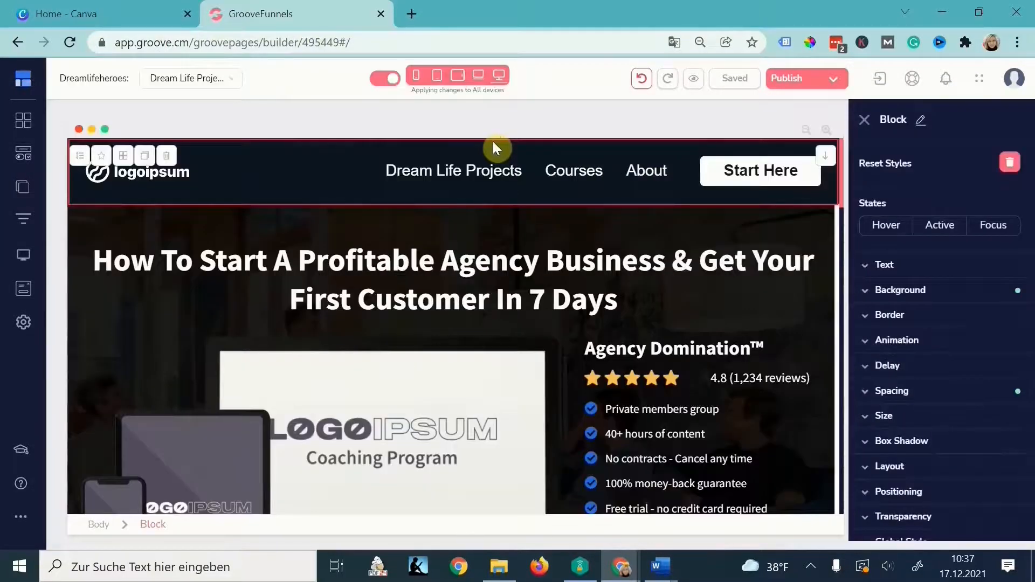
left_click(903, 290)
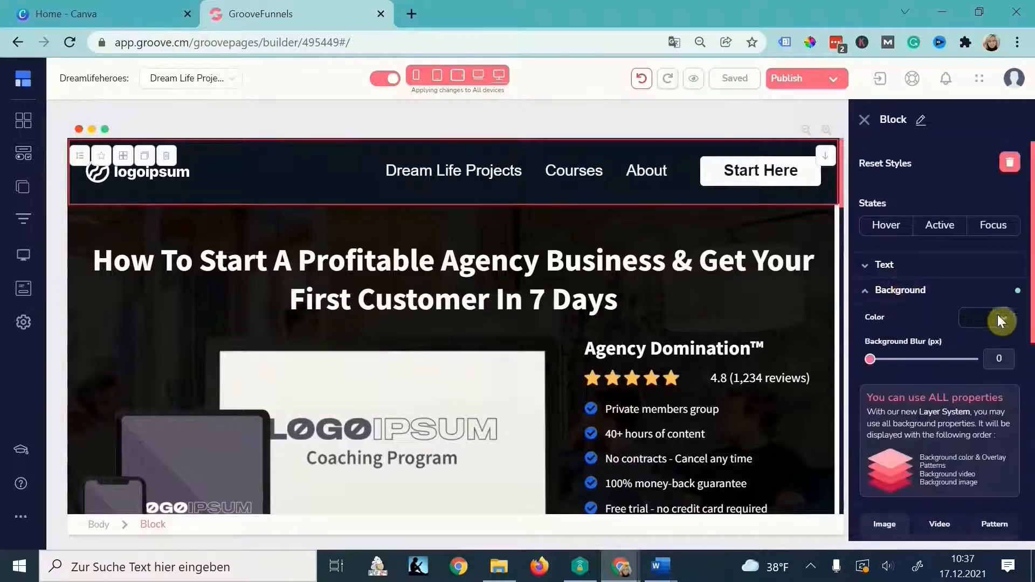
left_click(977, 322)
scroll(916, 474, "down", 1)
left_click(884, 525)
- Change the background colour of the navbar's navigation links menu
left_click(684, 167)
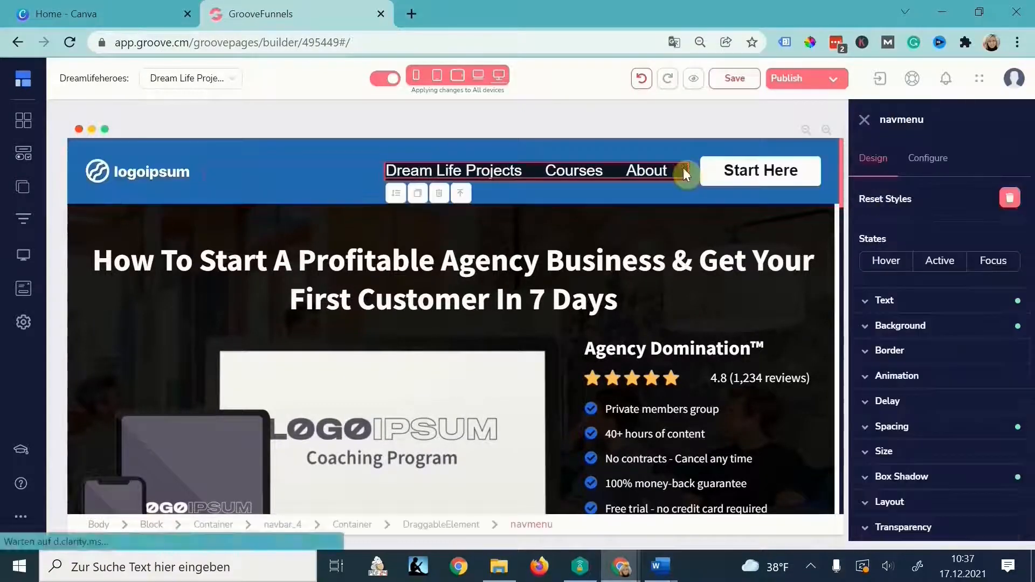
left_click(969, 327)
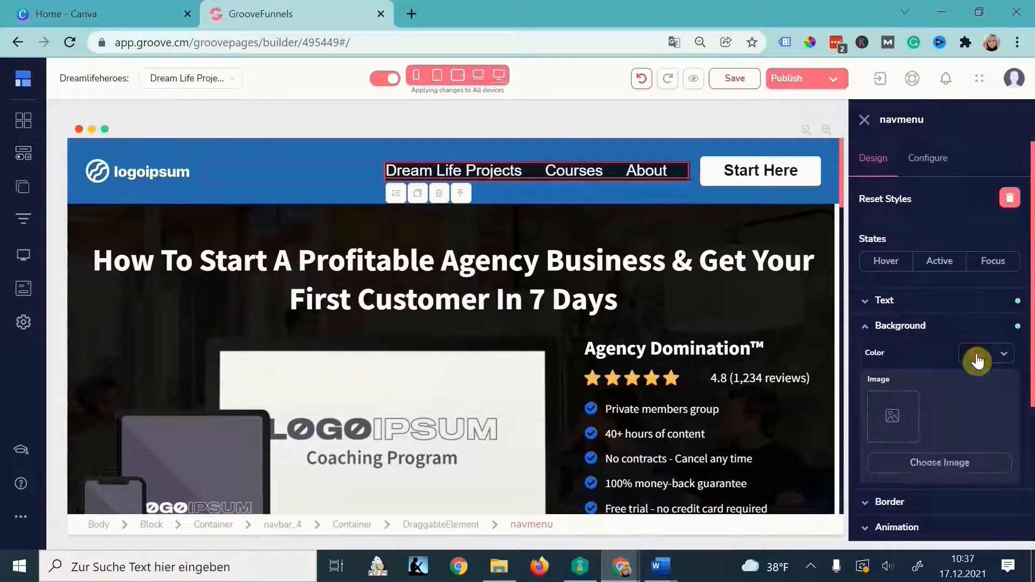
left_click(976, 353)
scroll(999, 419, "down", 2)
left_click(999, 420)
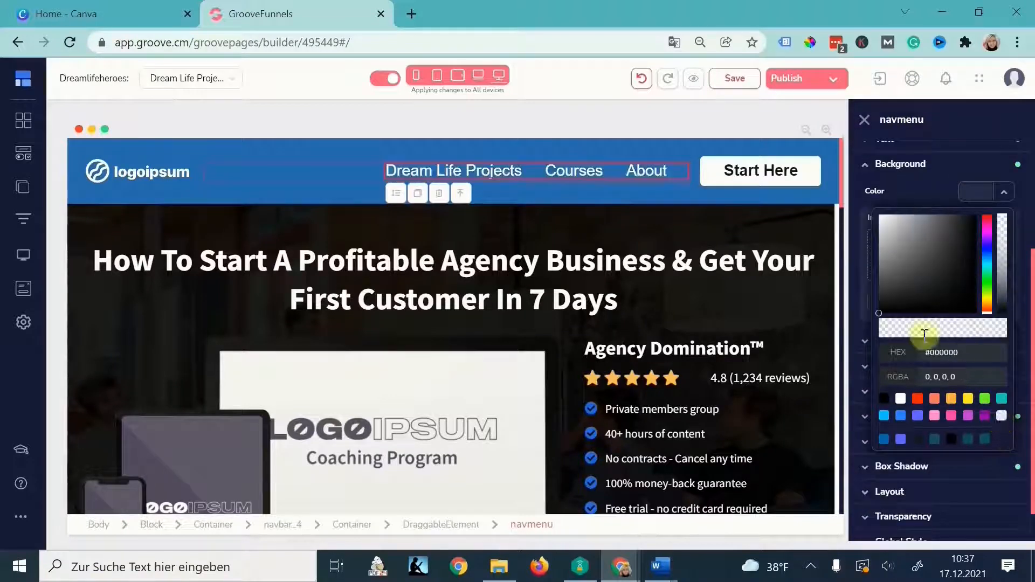
scroll(934, 173, "up", 5)
- Make the Start Here button's background yellow (#FFE623)
left_click(819, 170)
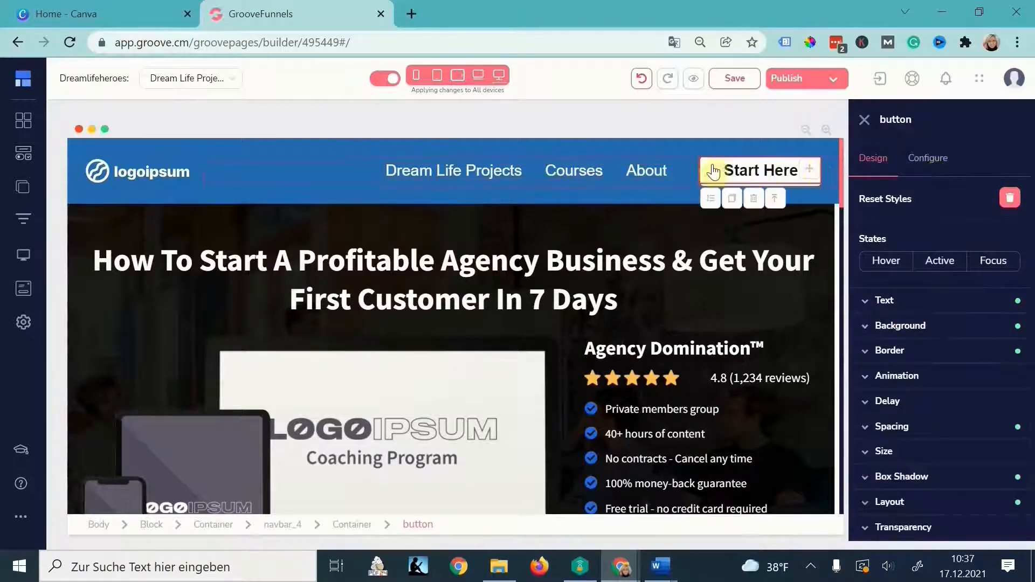
left_click(923, 158)
left_click(878, 158)
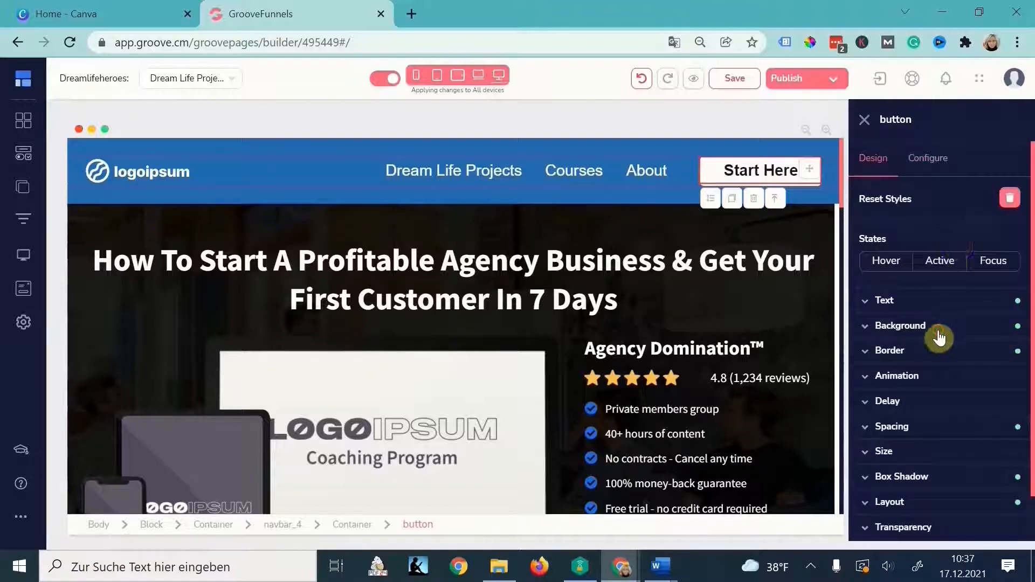
left_click(959, 329)
left_click(981, 354)
left_click(899, 523)
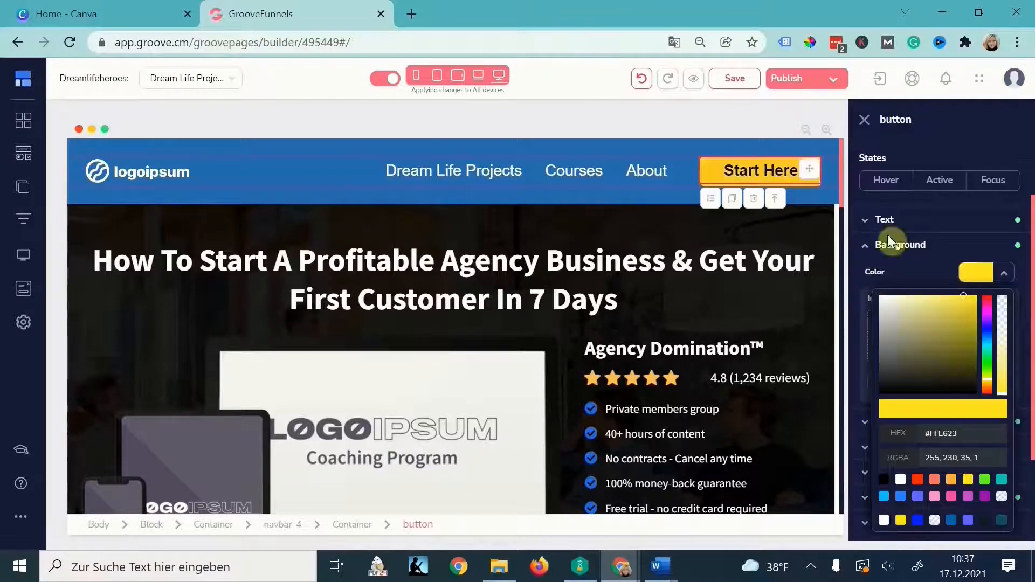
left_click(368, 149)
- Save the blue navbar as a new block in the _Saved_blocks category
left_click(101, 160)
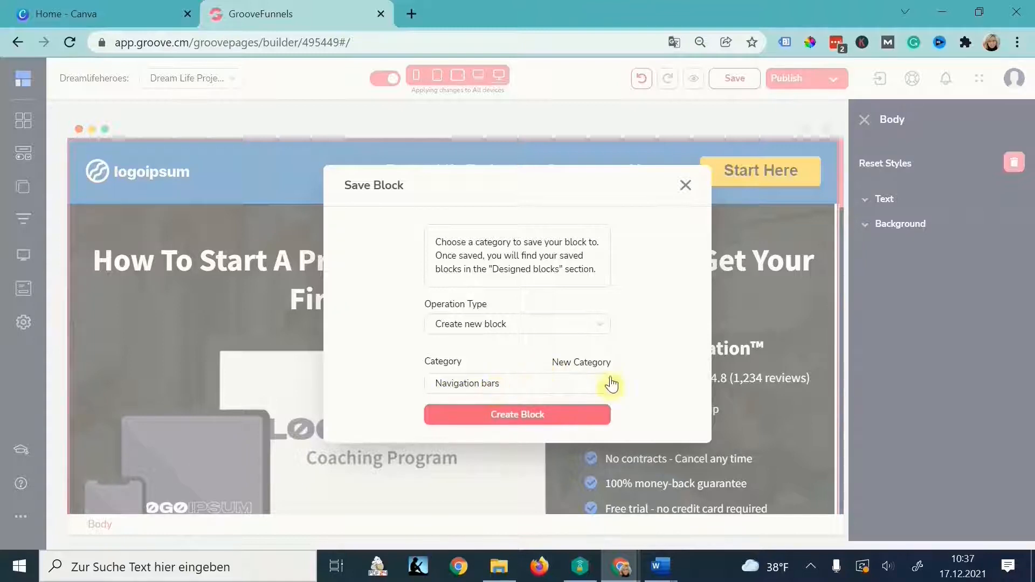
left_click(597, 381)
scroll(690, 353, "down", 1)
scroll(691, 353, "down", 3)
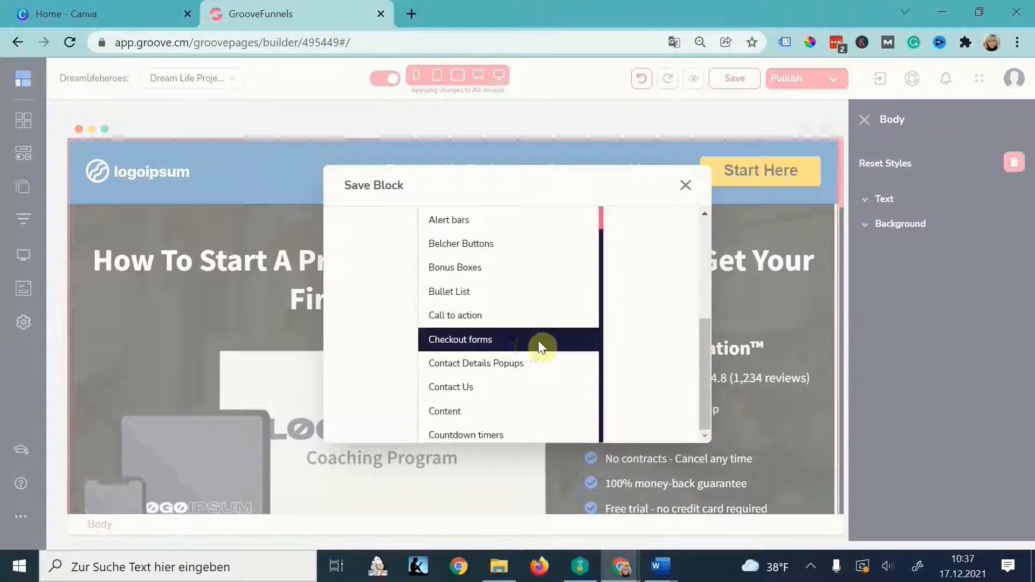
scroll(524, 340, "down", 8)
scroll(526, 347, "down", 10)
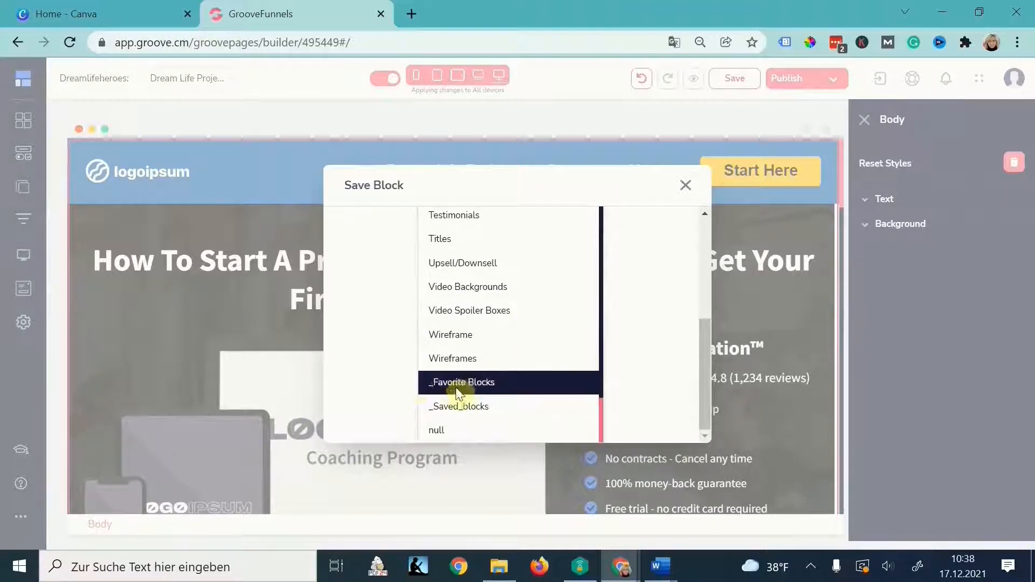
left_click(482, 407)
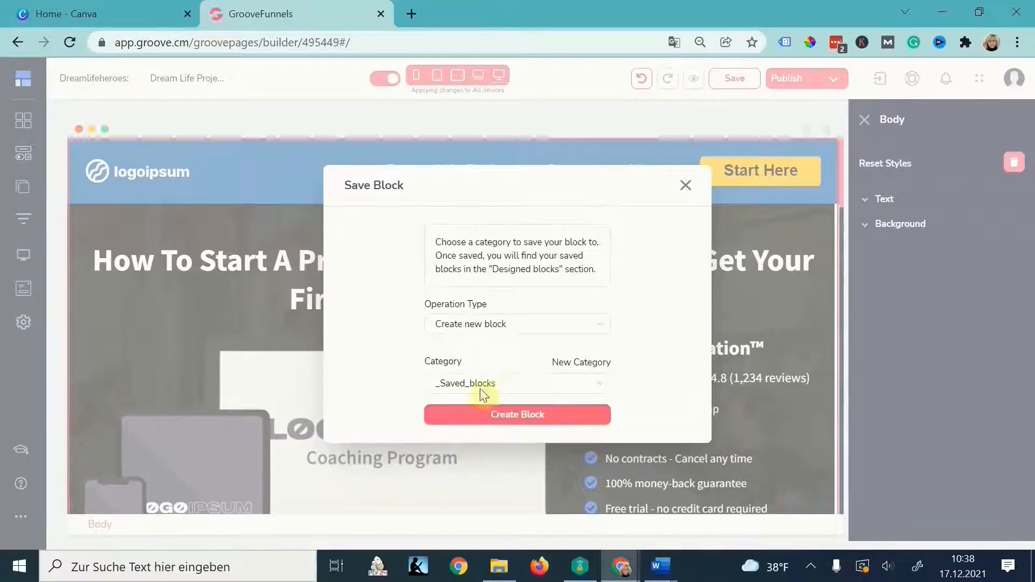
left_click(569, 418)
- Add the saved blue navbar from _Saved_blocks to the top of the Courses page
left_click(22, 187)
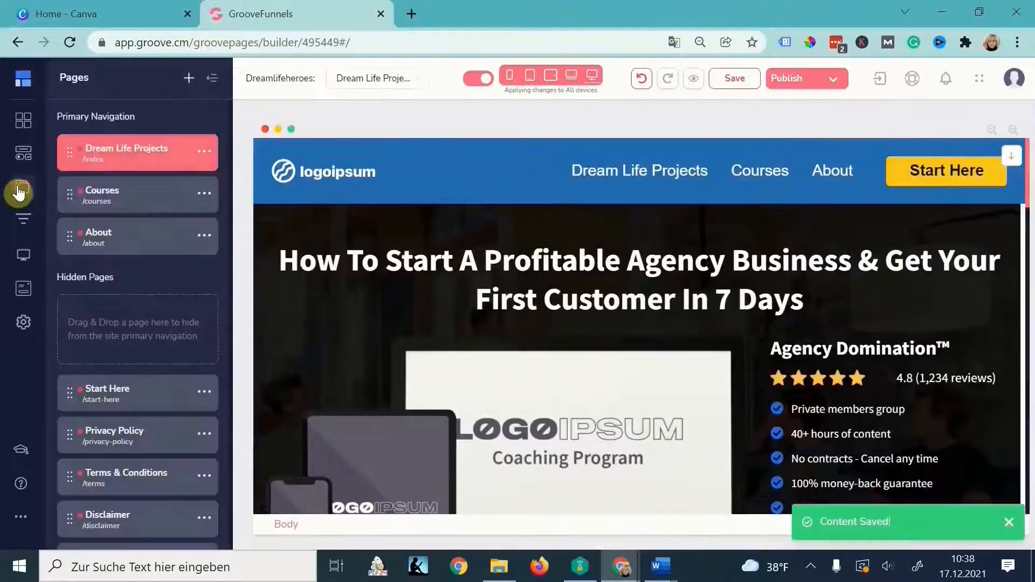
left_click(136, 198)
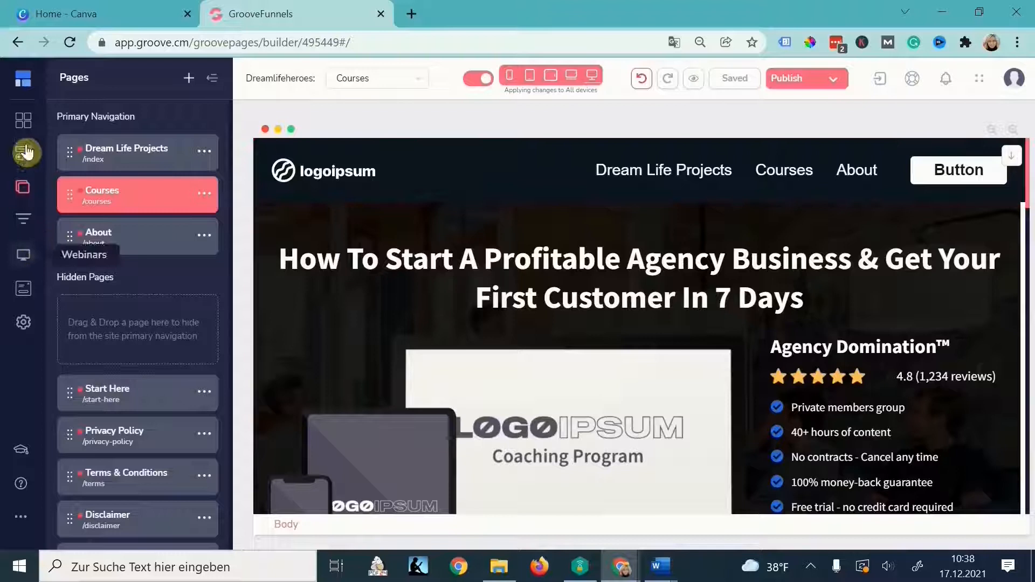
left_click(24, 122)
scroll(128, 351, "down", 5)
left_click(105, 476)
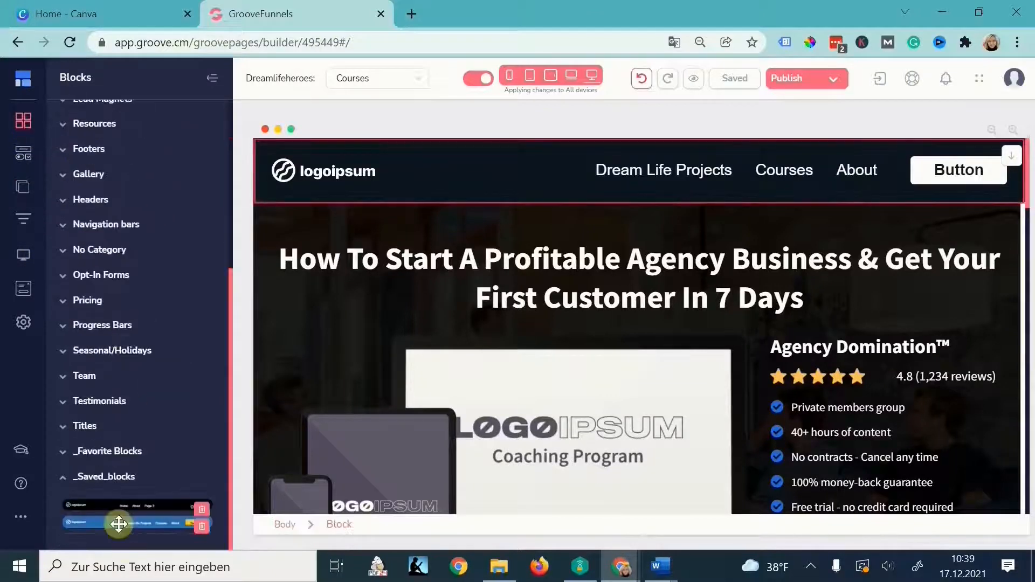
left_click_drag(141, 522, 465, 145)
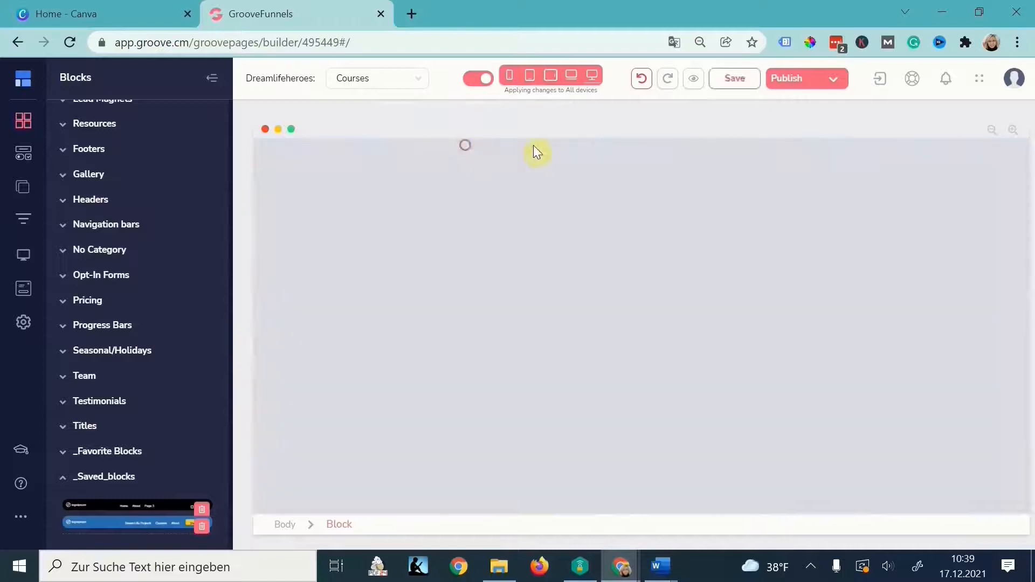
- Delete the Courses page's old dark navbar, then begin saving the Start Here footer as a block
left_click(476, 220)
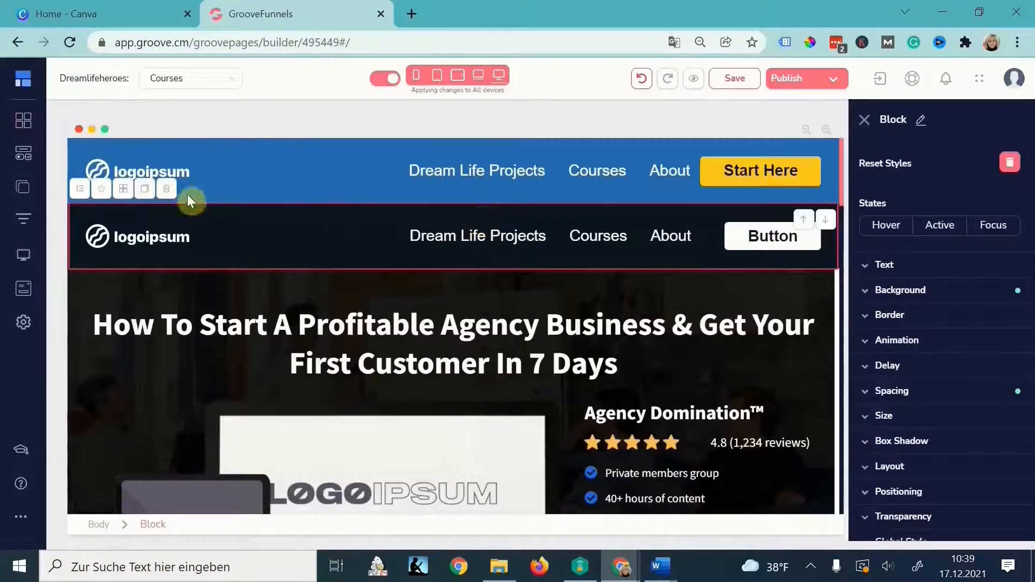
left_click(170, 191)
left_click(547, 324)
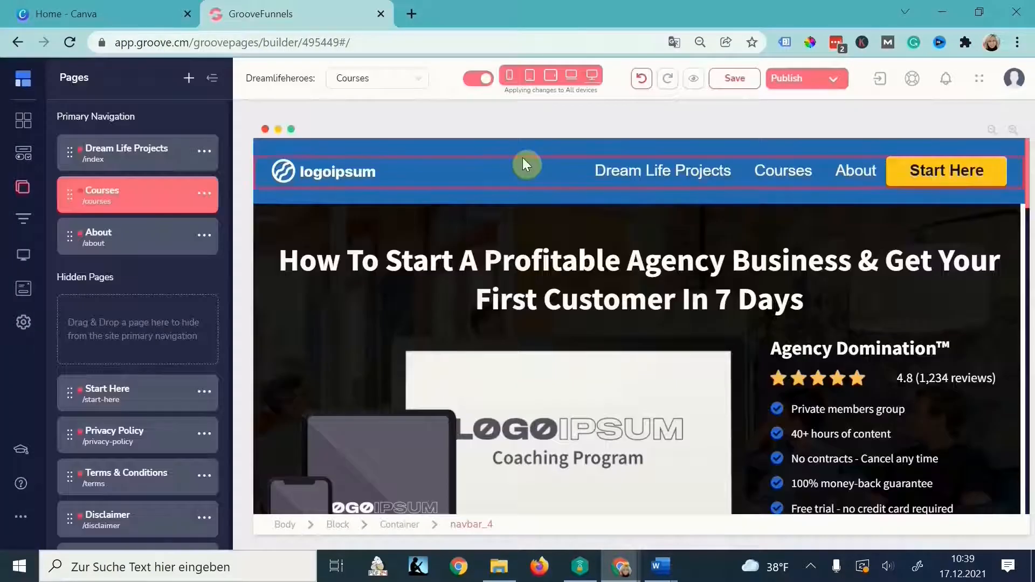
scroll(554, 230, "down", 20)
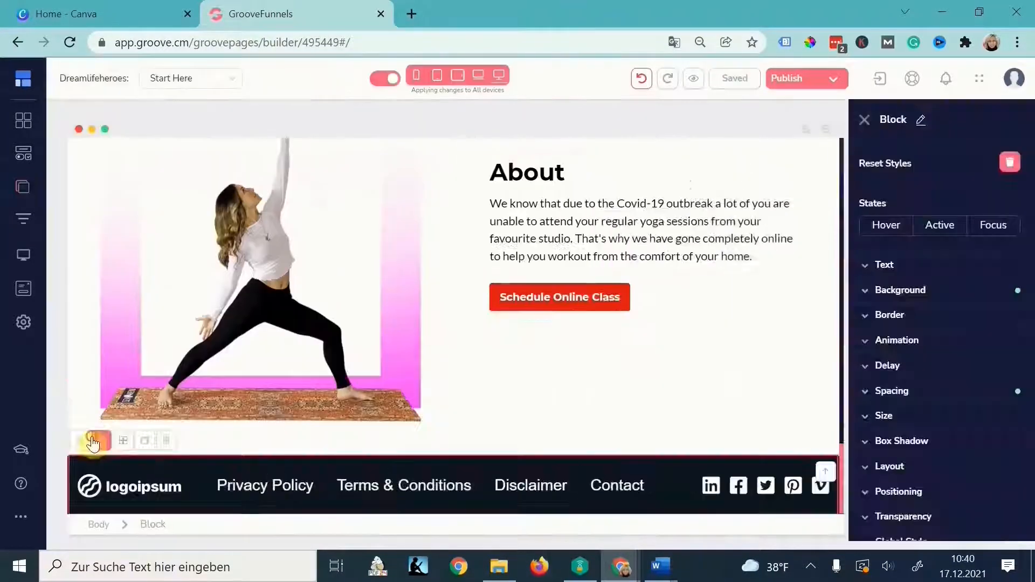
left_click(92, 437)
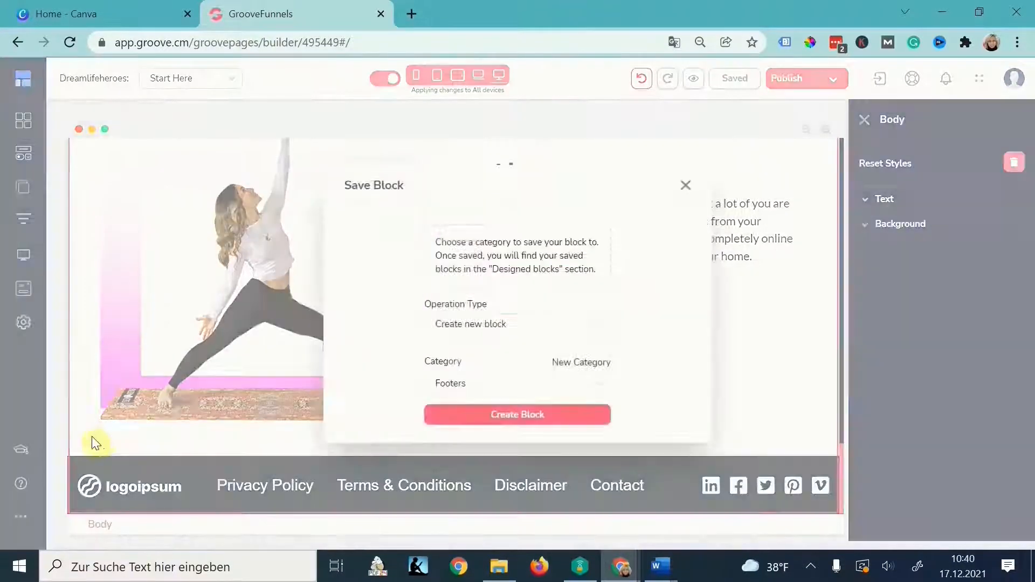
- Save the Start Here footer as a new block in _Saved_blocks
left_click(597, 384)
scroll(572, 424, "down", 3)
scroll(571, 420, "down", 5)
left_click(464, 411)
left_click(536, 418)
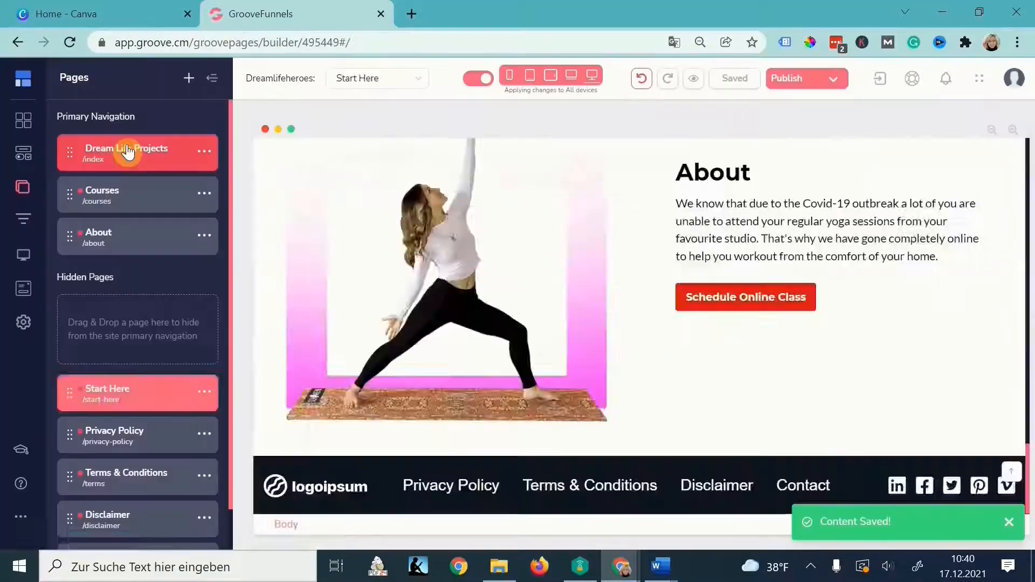
- On Dream Life Projects, add the saved footer and delete the original footer
left_click(128, 152)
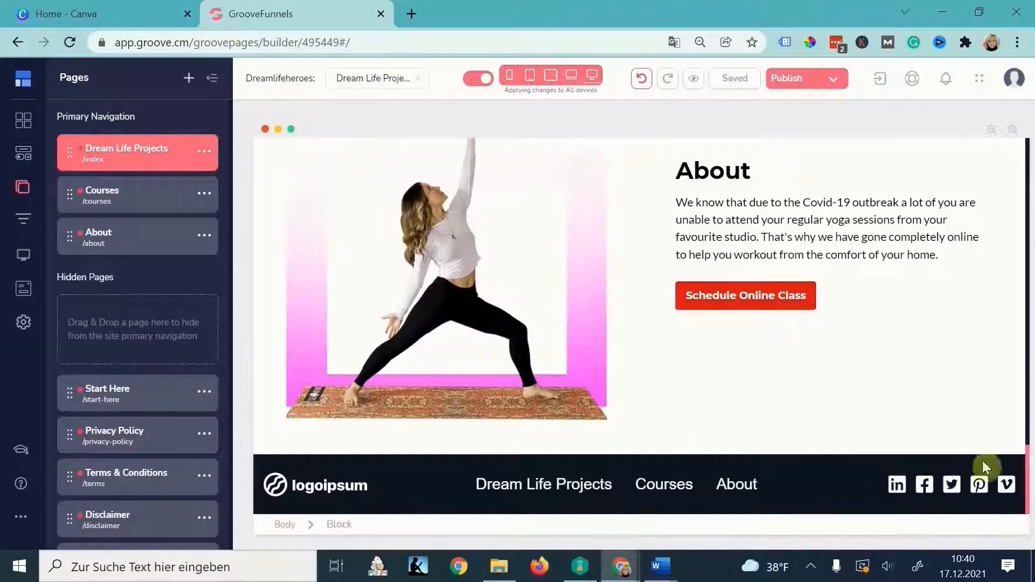
left_click(23, 123)
scroll(135, 432, "down", 7)
left_click_drag(138, 525, 409, 474)
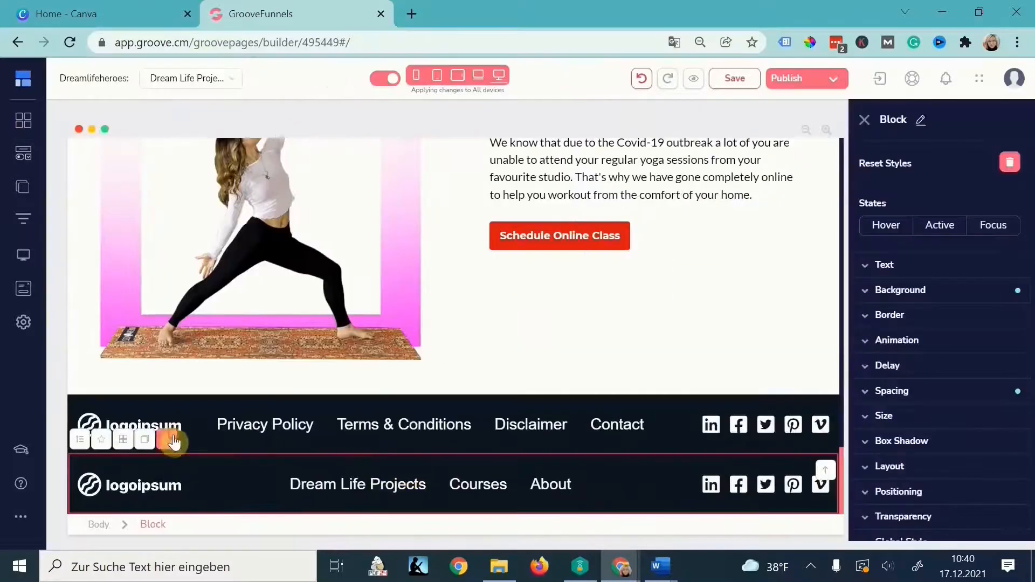
left_click(173, 441)
left_click(546, 326)
left_click(716, 85)
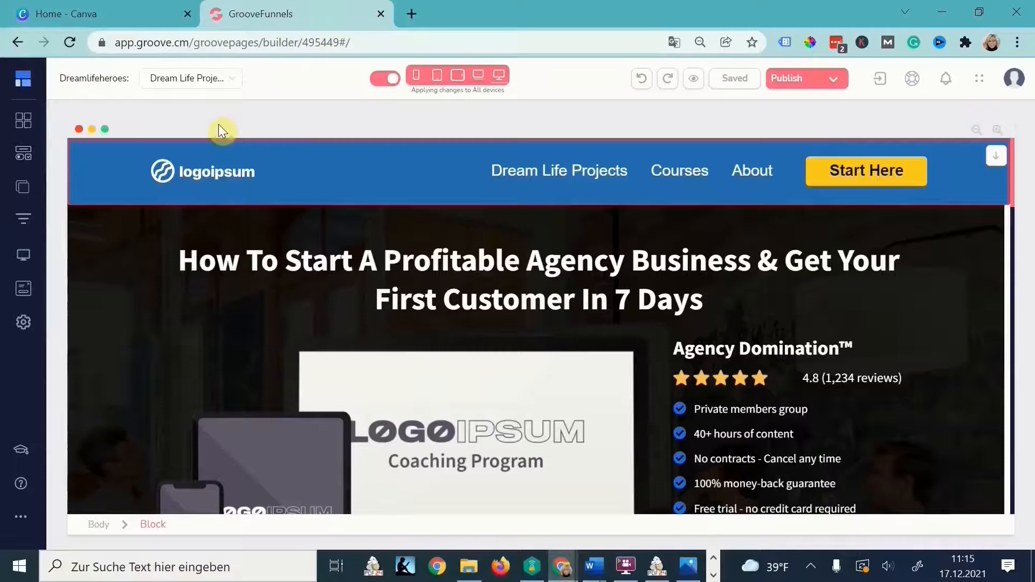
- Upload Dream_life_heroes_logo3-tr.png to the Image Library and choose it for the navbar logo
left_click(237, 171)
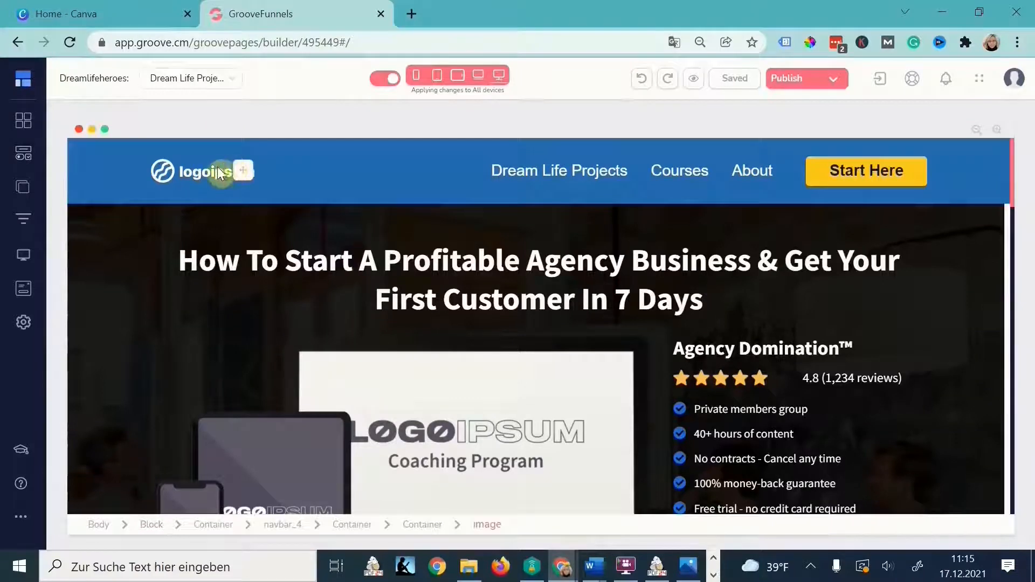
left_click(927, 158)
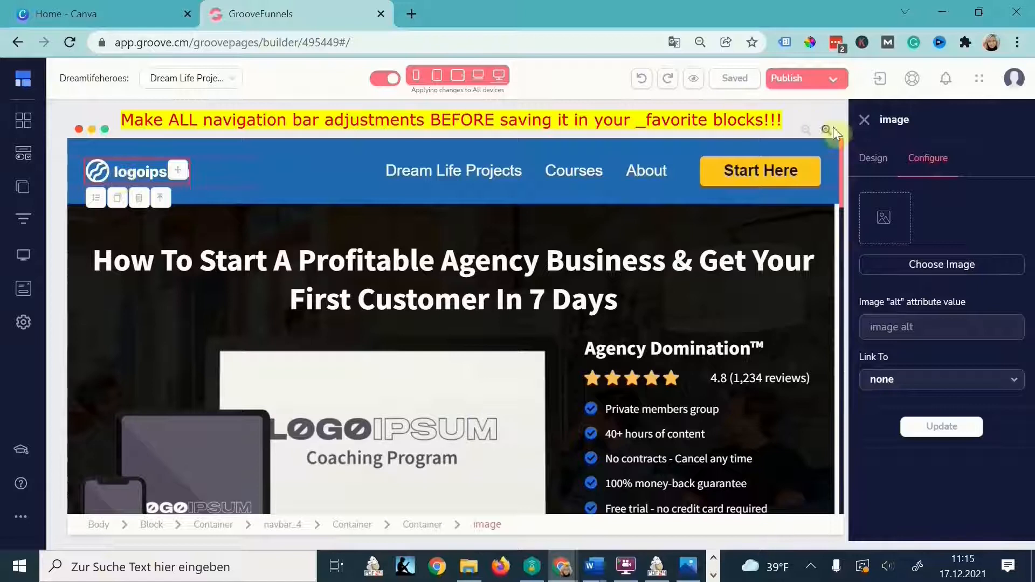
left_click(925, 264)
left_click(425, 323)
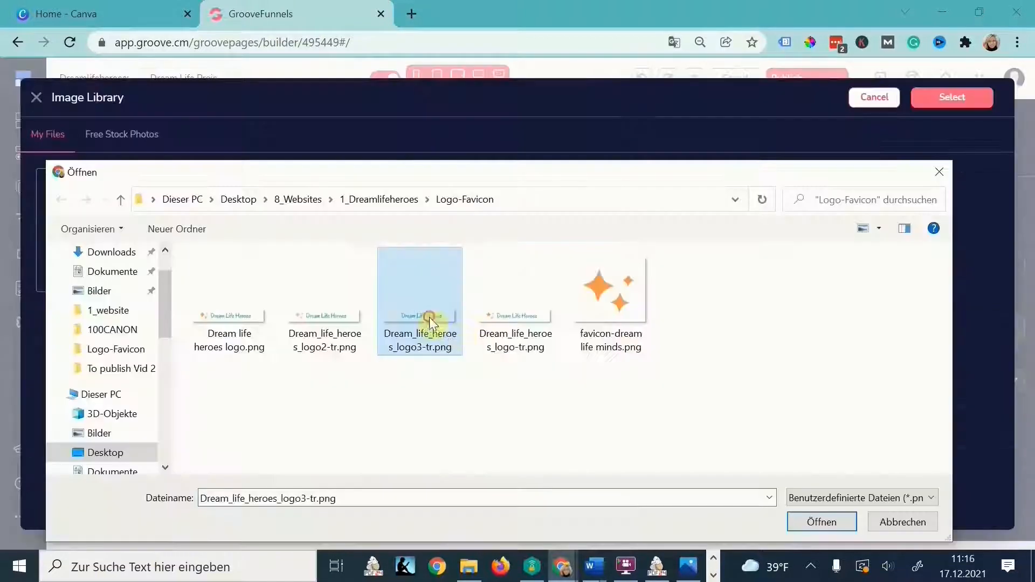
left_click(820, 522)
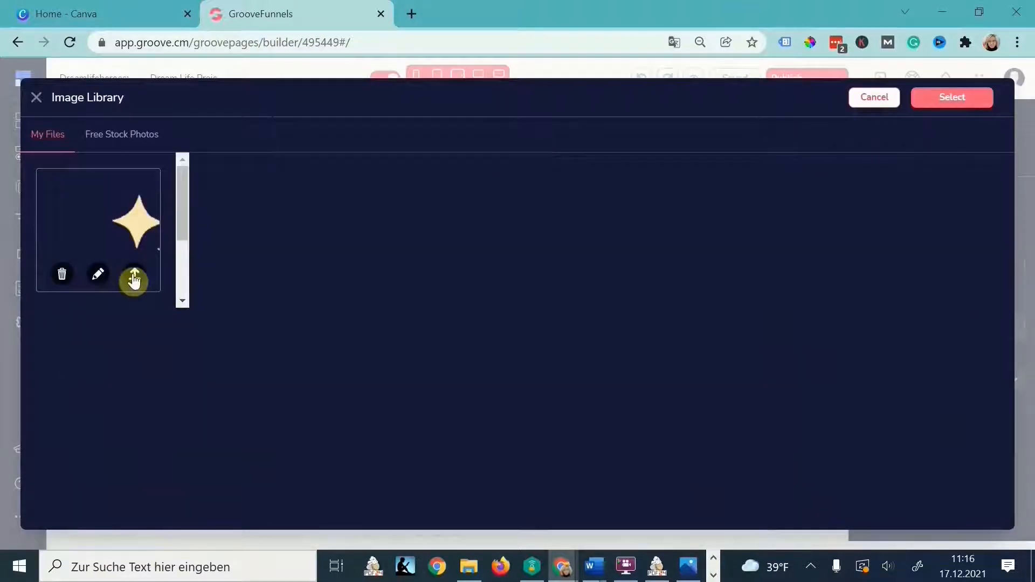
left_click(132, 273)
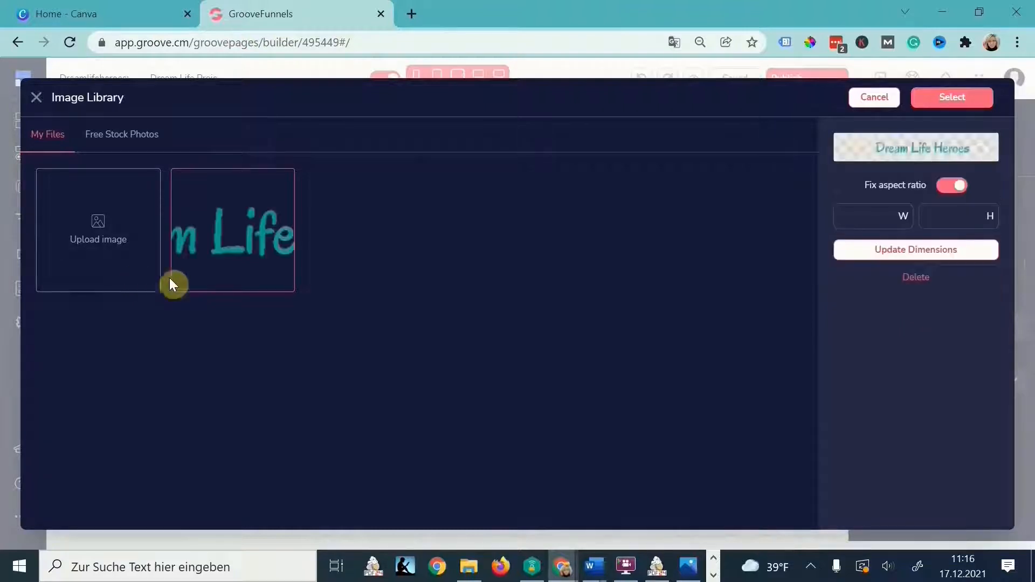
left_click(413, 13)
- Remove the logo's background on remove.bg and download the transparent PNG
type("remove")
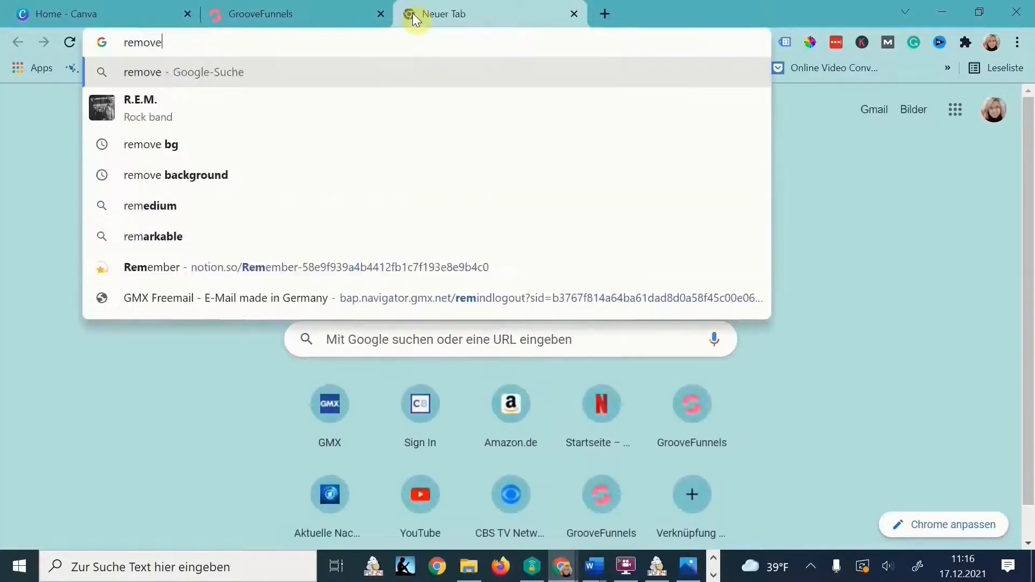
type(" bg")
key("Return")
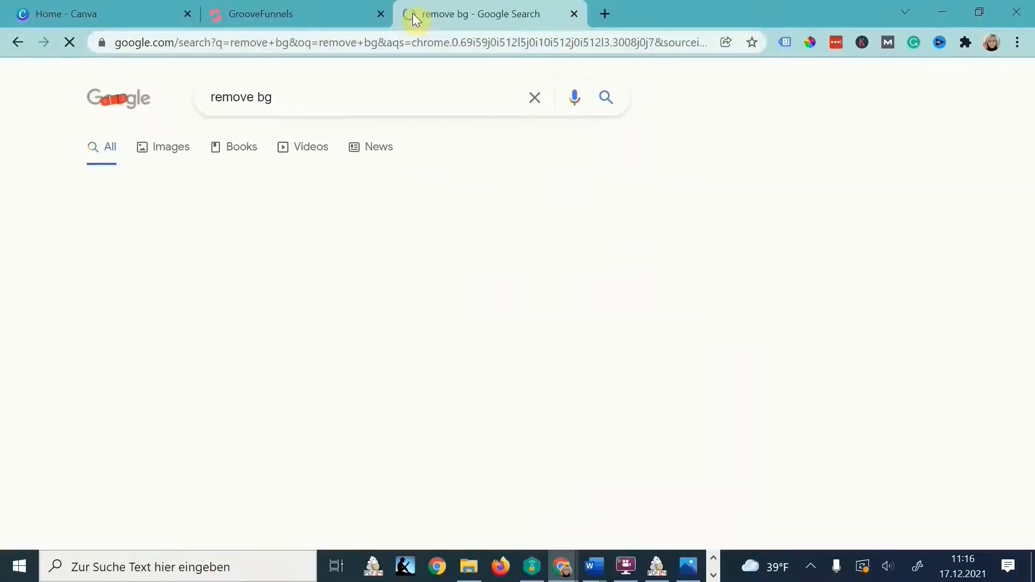
left_click(153, 237)
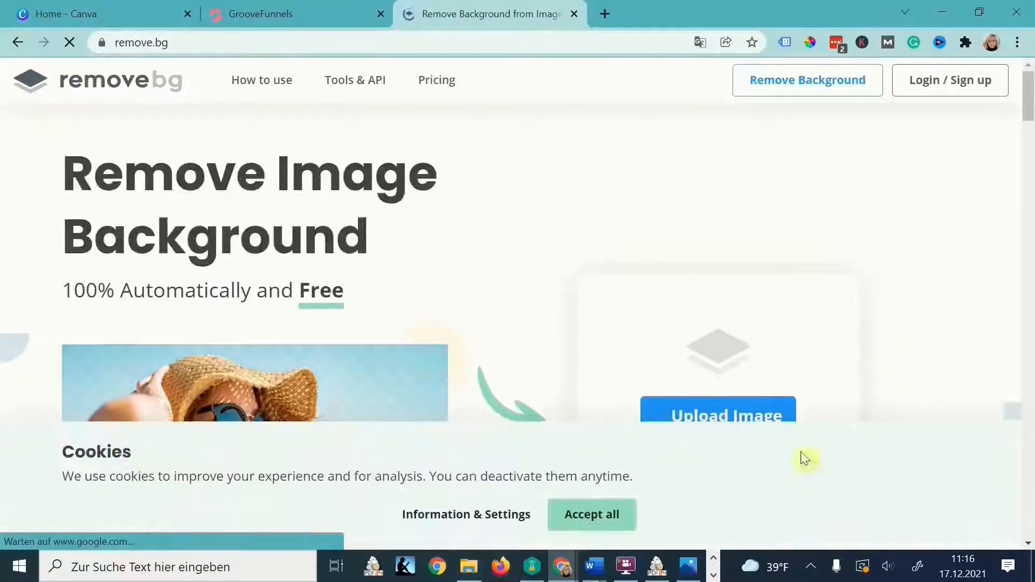
left_click(592, 515)
scroll(635, 296, "down", 5)
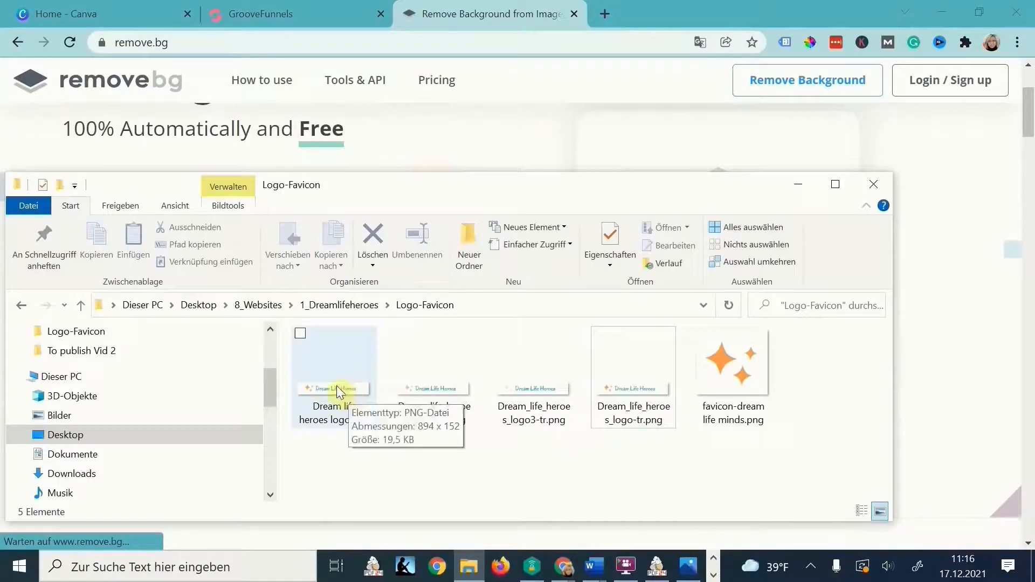
left_click_drag(337, 386, 969, 277)
left_click(769, 189)
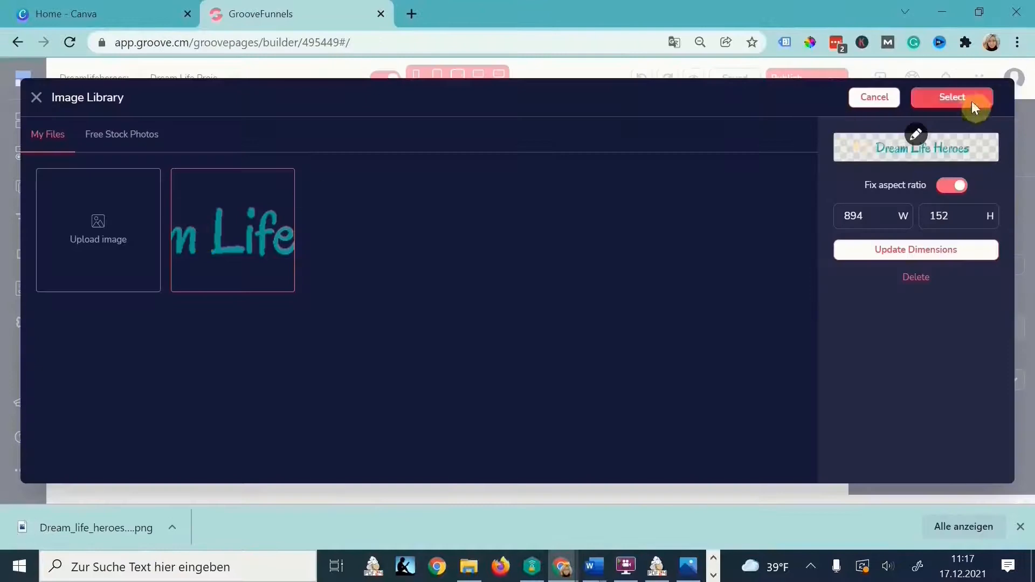
left_click(972, 101)
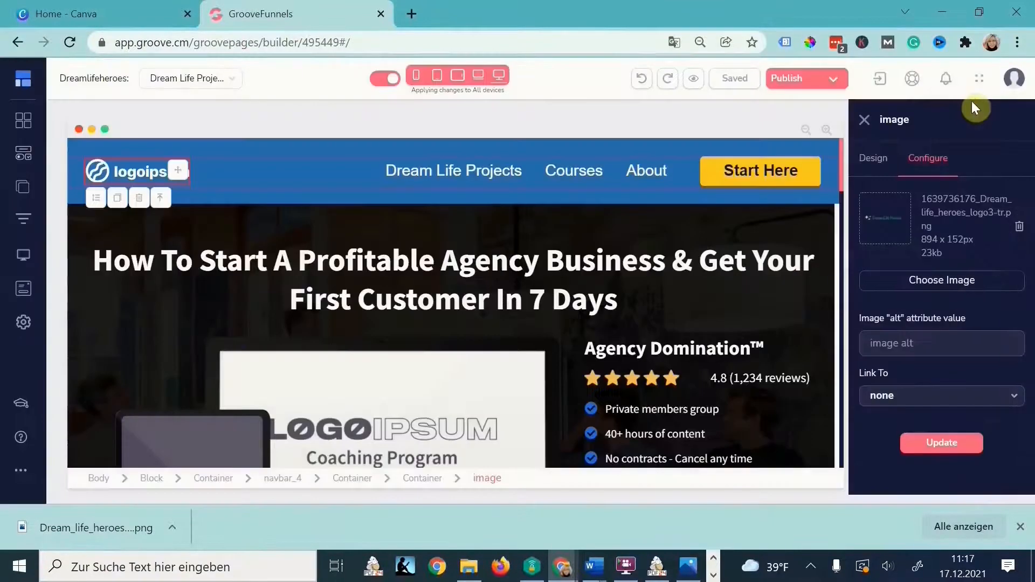
- Apply the Dream Life Heroes logo image and set its link type to URL
left_click(951, 445)
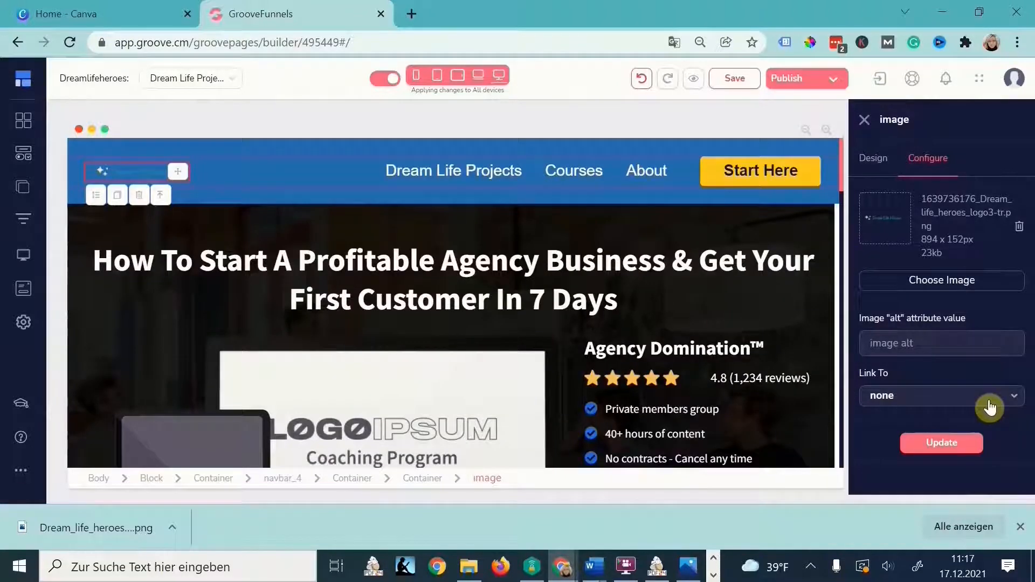
left_click(972, 409)
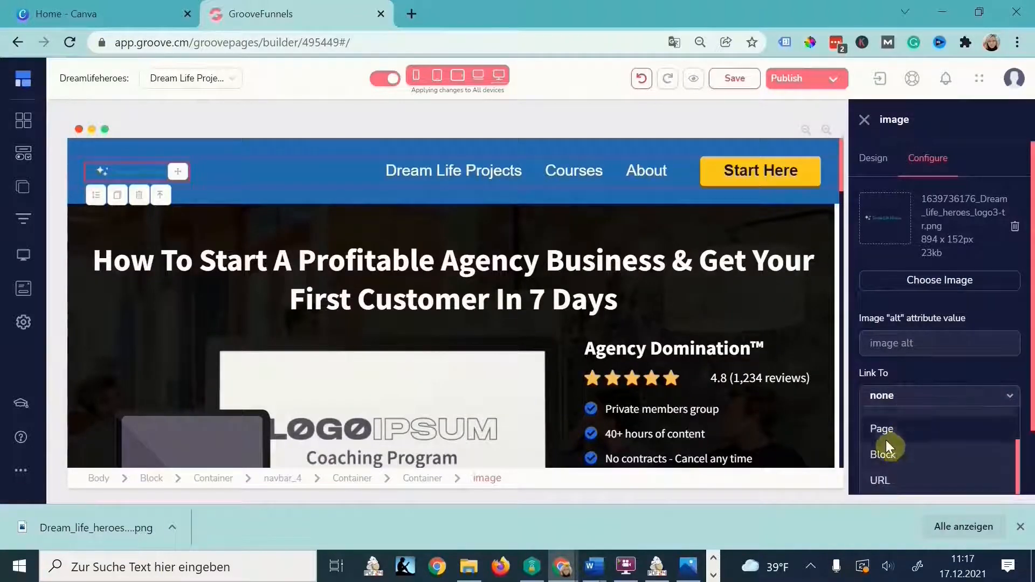
left_click(891, 479)
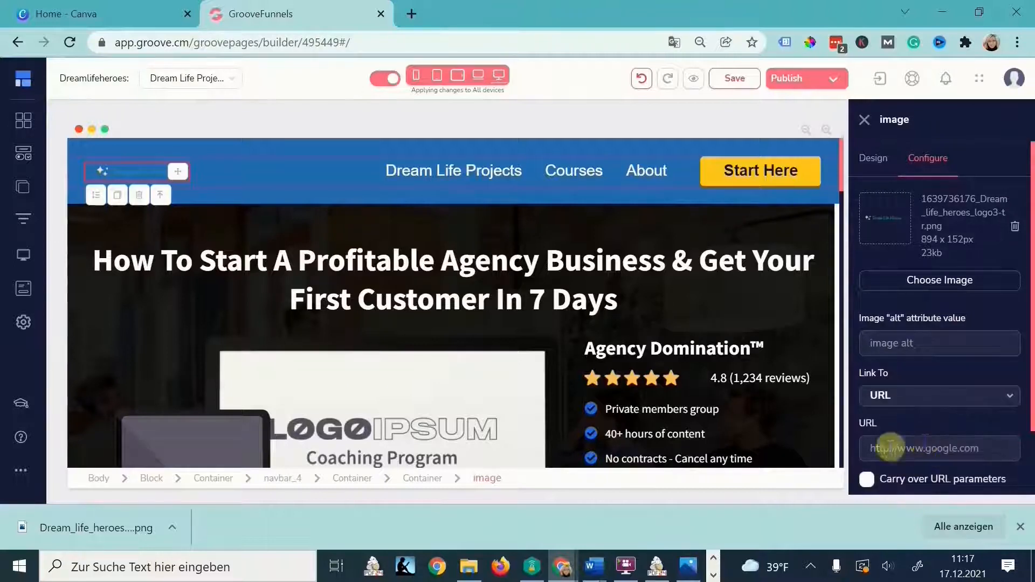
- Set the logo's maximum width to 197 px
left_click(876, 162)
scroll(950, 402, "down", 2)
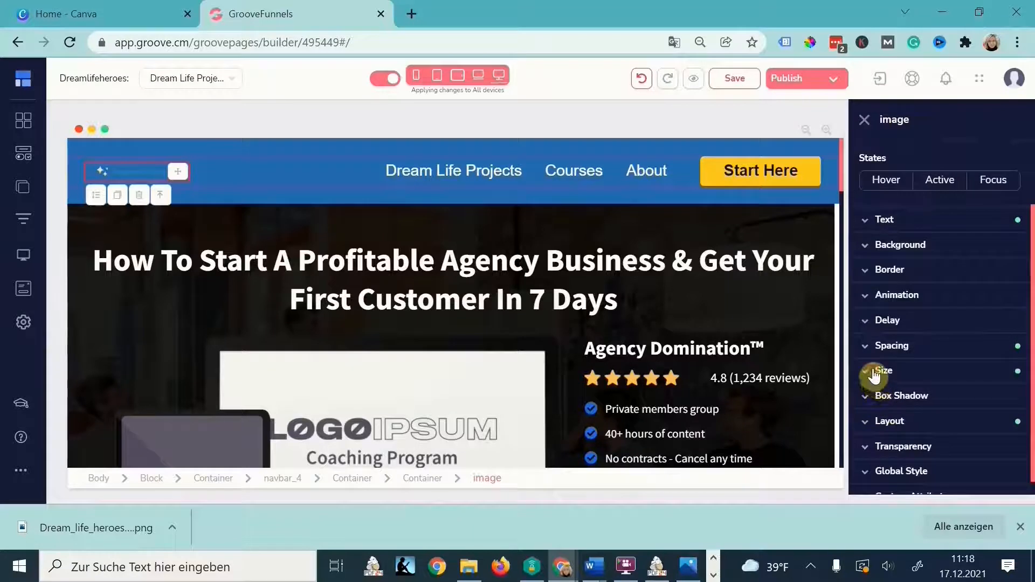
left_click(883, 374)
scroll(885, 375, "down", 4)
scroll(880, 339, "up", 2)
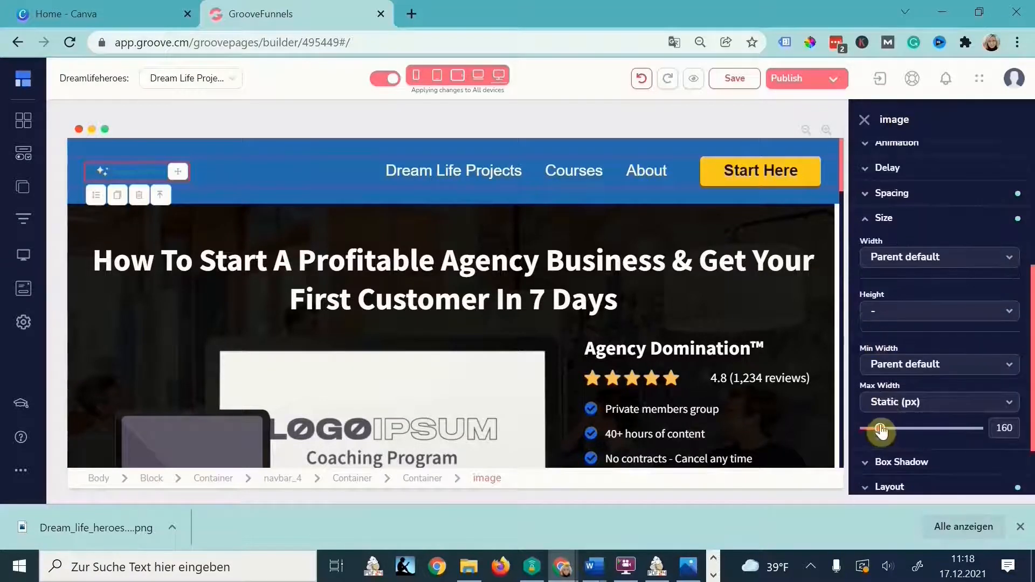
left_click_drag(880, 432, 885, 431)
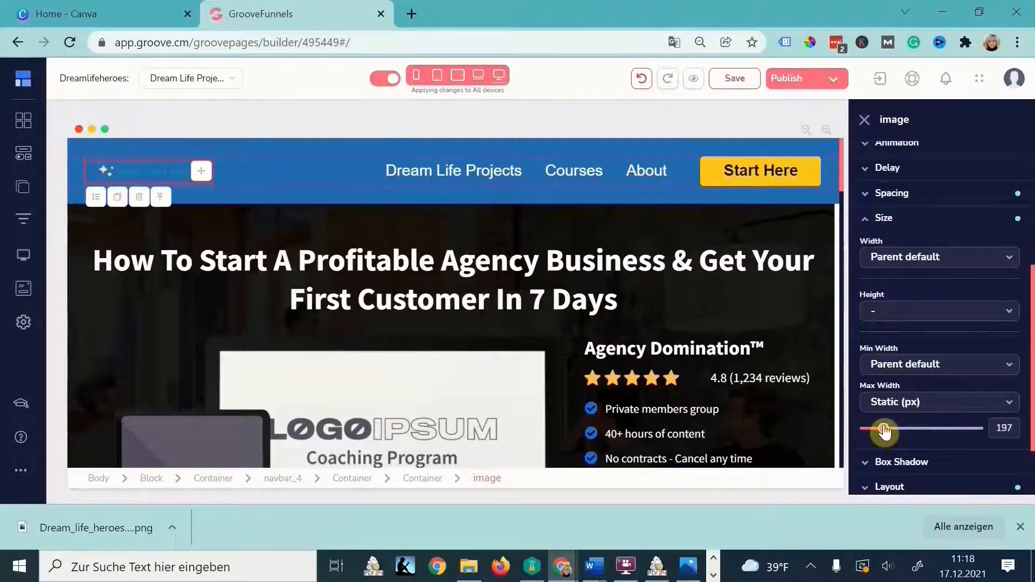
left_click(340, 157)
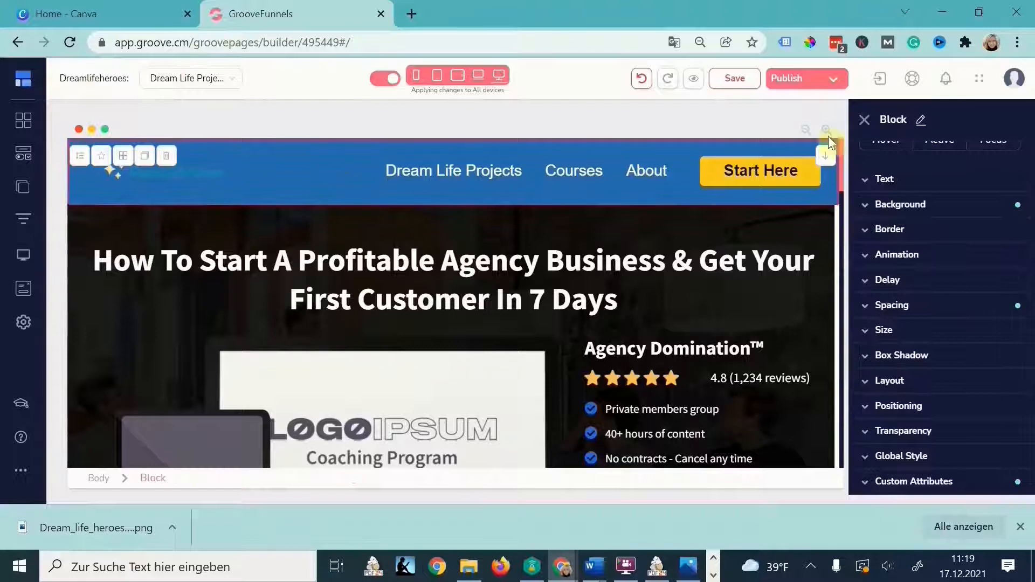
- Make the navbar background white
scroll(918, 302, "up", 2)
left_click(918, 294)
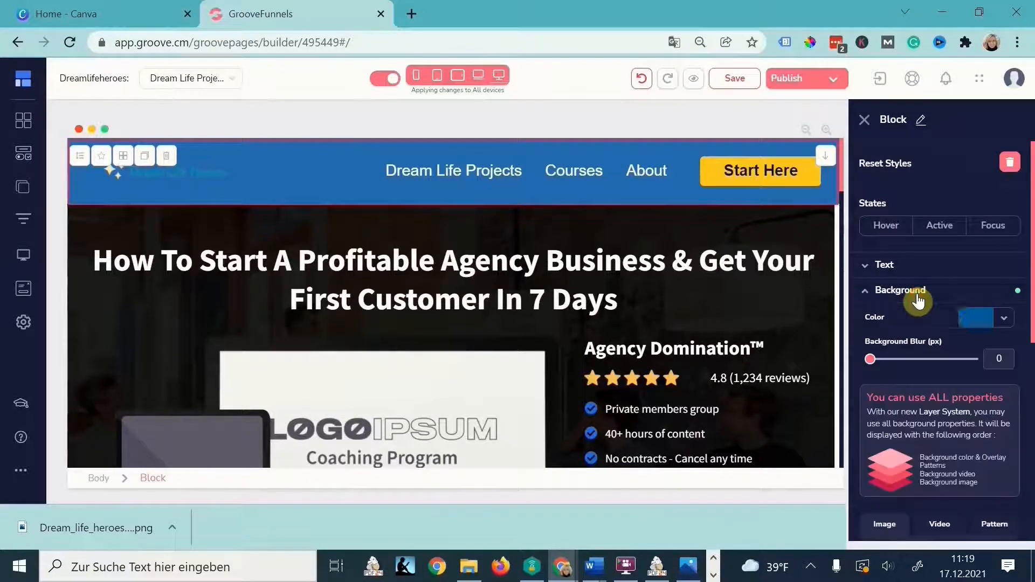
left_click(975, 317)
left_click(900, 524)
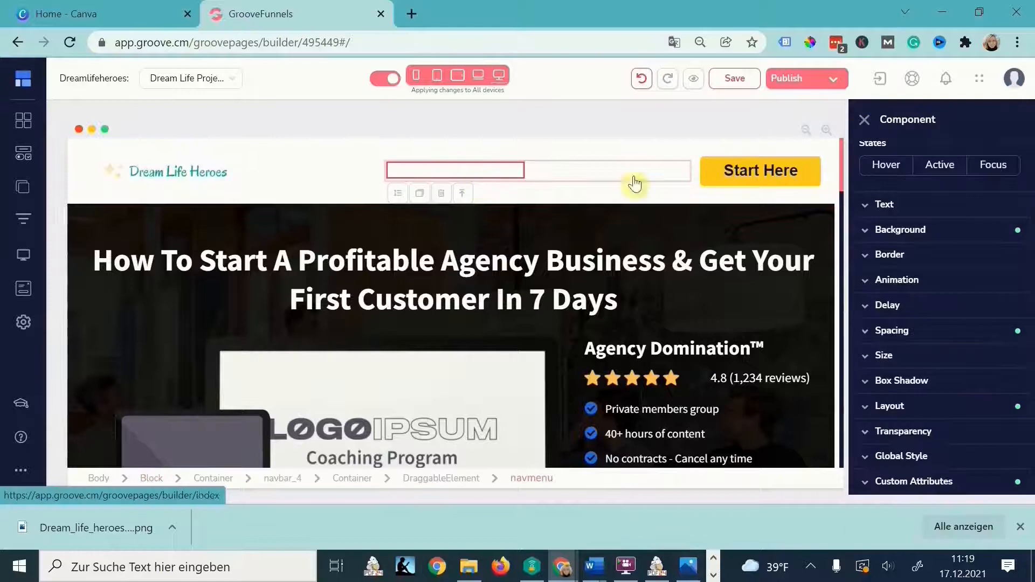
- Set the menu link text colour to teal #089F9B, using the mood board for reference
mouse_move(659, 575)
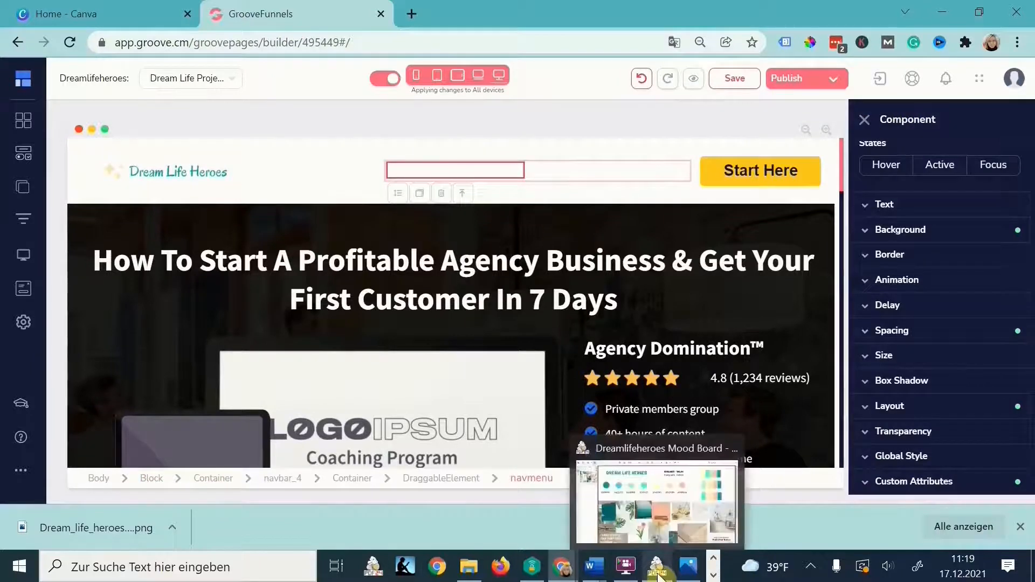
left_click(667, 500)
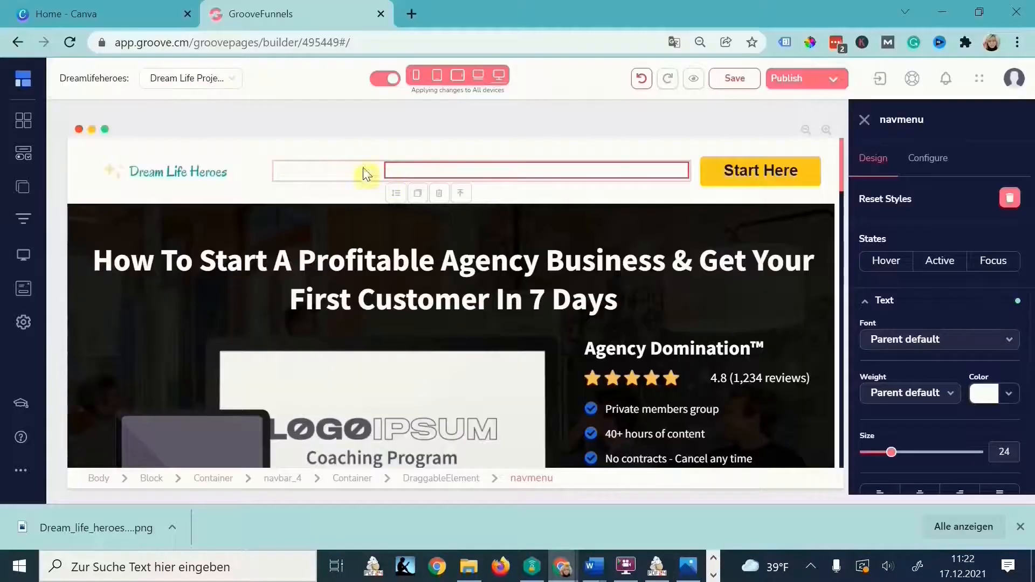
left_click(992, 389)
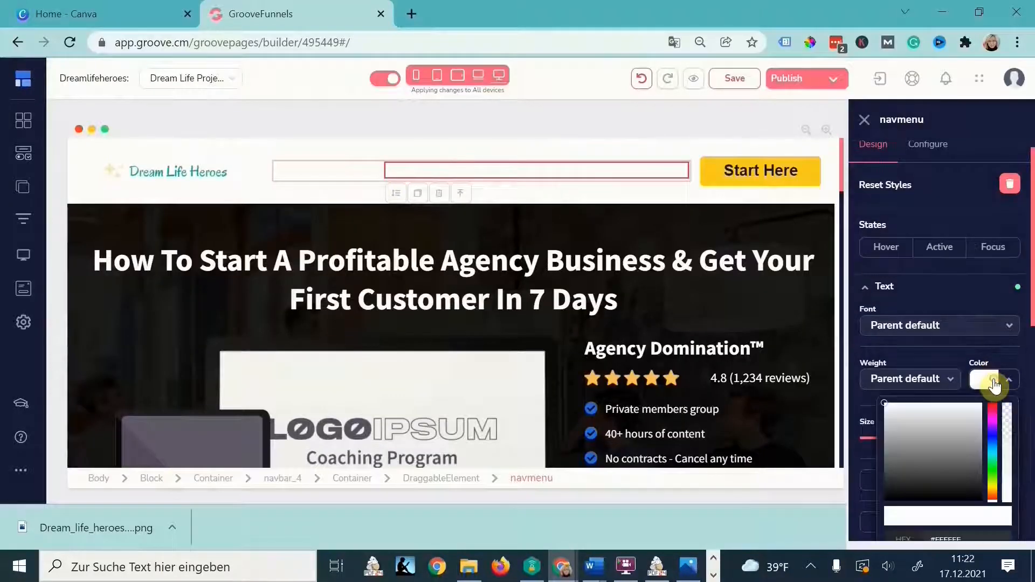
left_click_drag(971, 458, 883, 455)
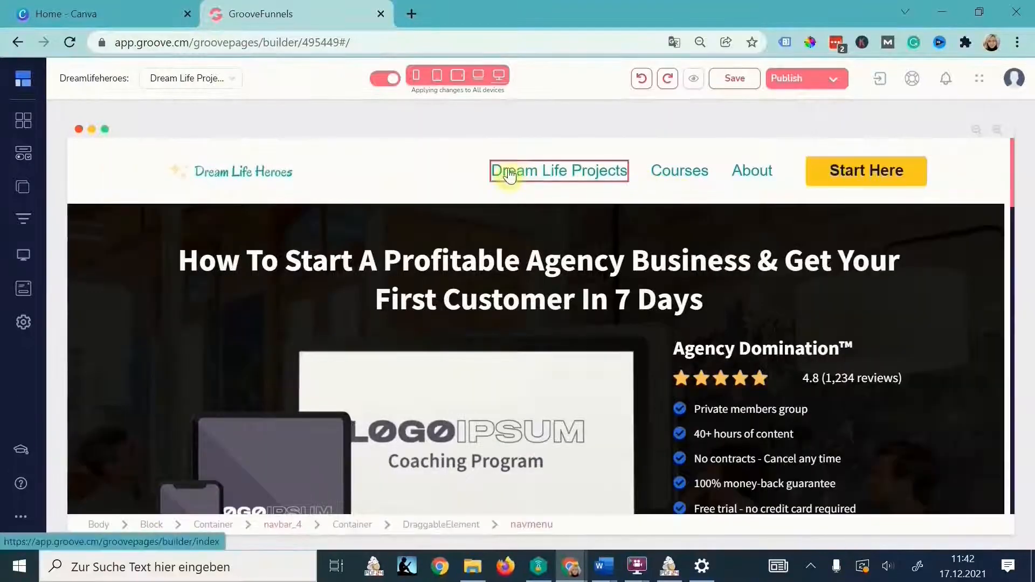
- Shrink the navigation menu link text size from 24 to 22
left_click(786, 178)
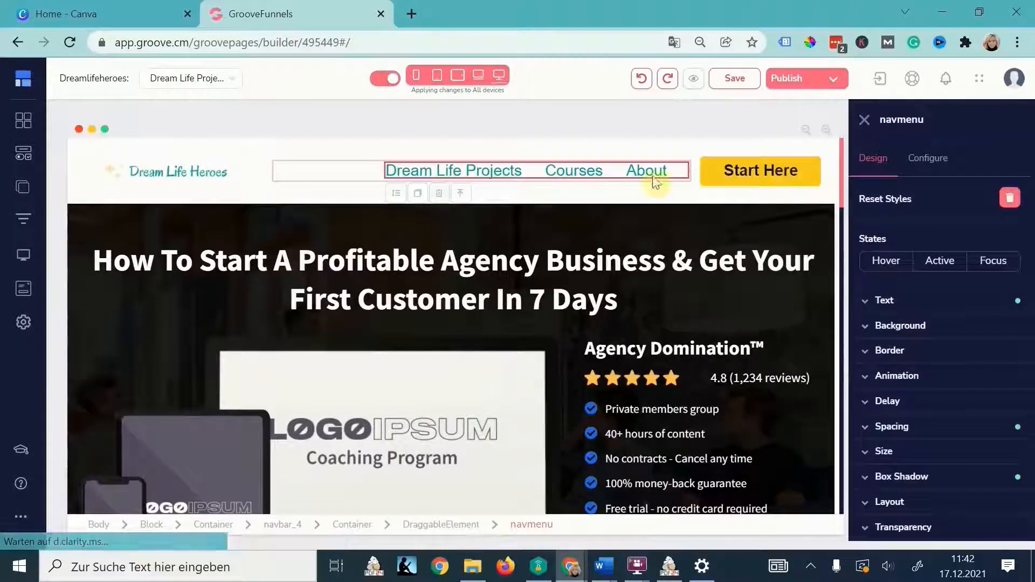
left_click(575, 173)
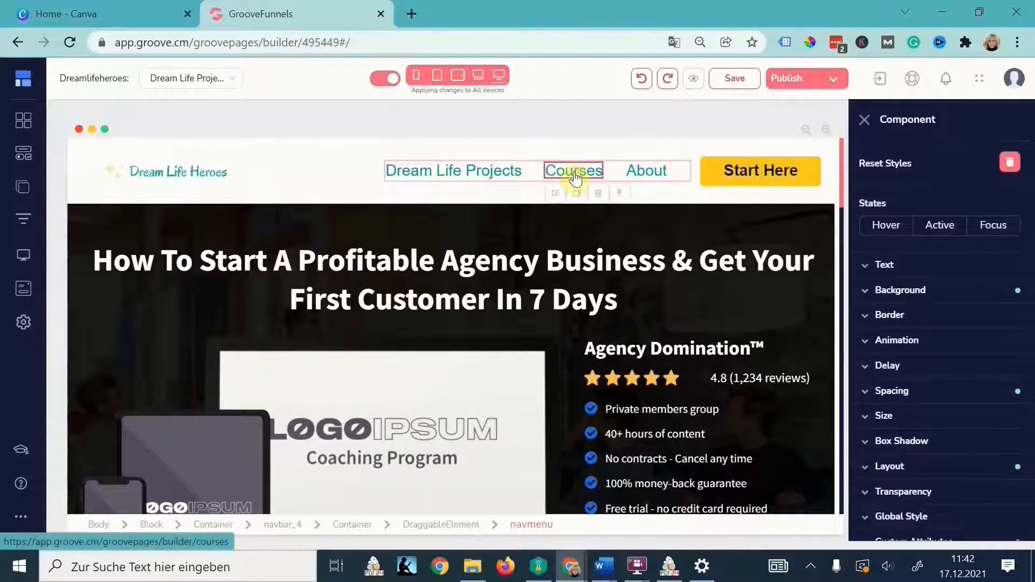
left_click(444, 525)
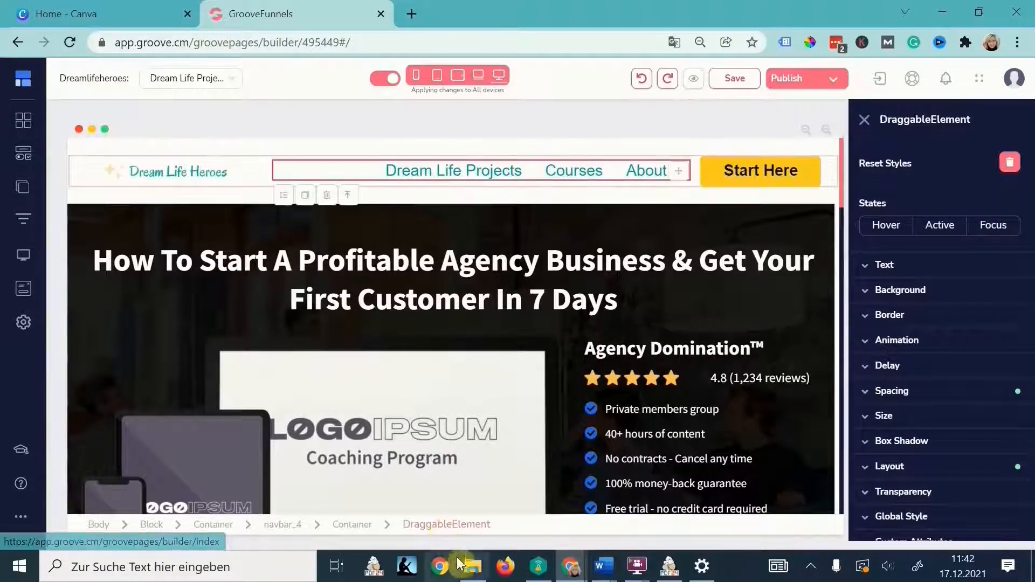
left_click(701, 162)
left_click(923, 302)
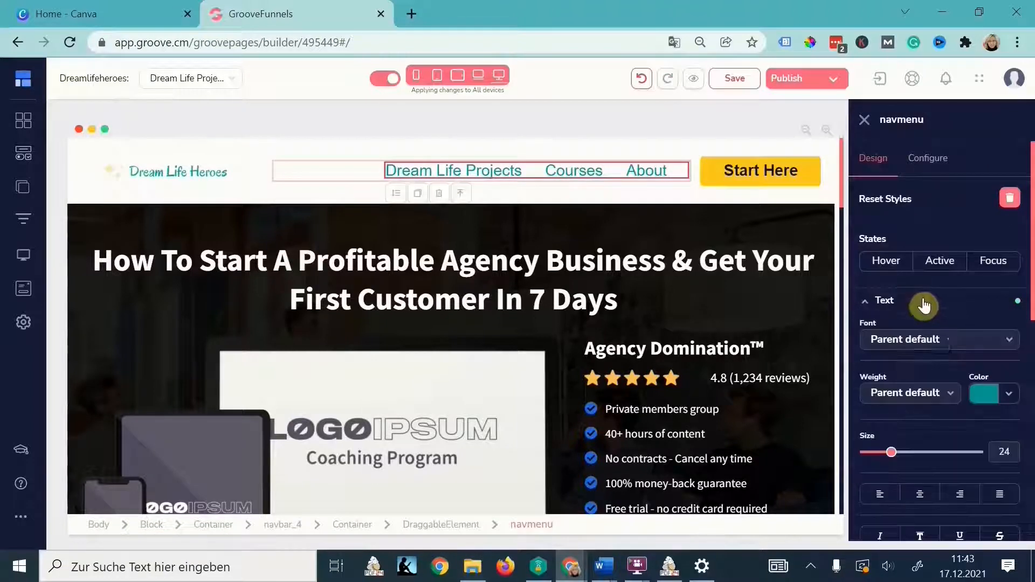
left_click_drag(893, 455, 890, 456)
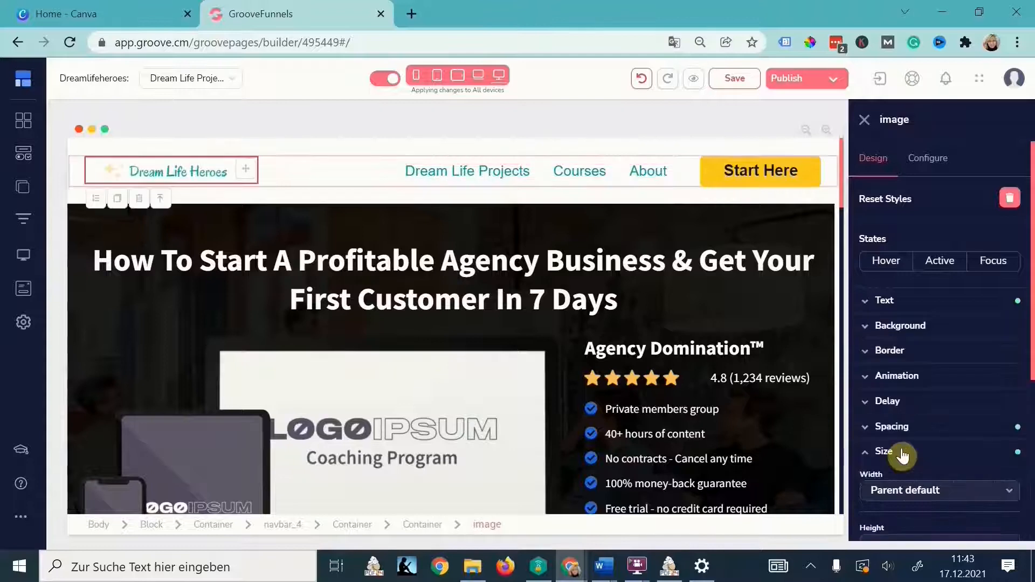
- Widen the logo's maximum width to 289 px
scroll(901, 451, "down", 2)
scroll(900, 477, "down", 2)
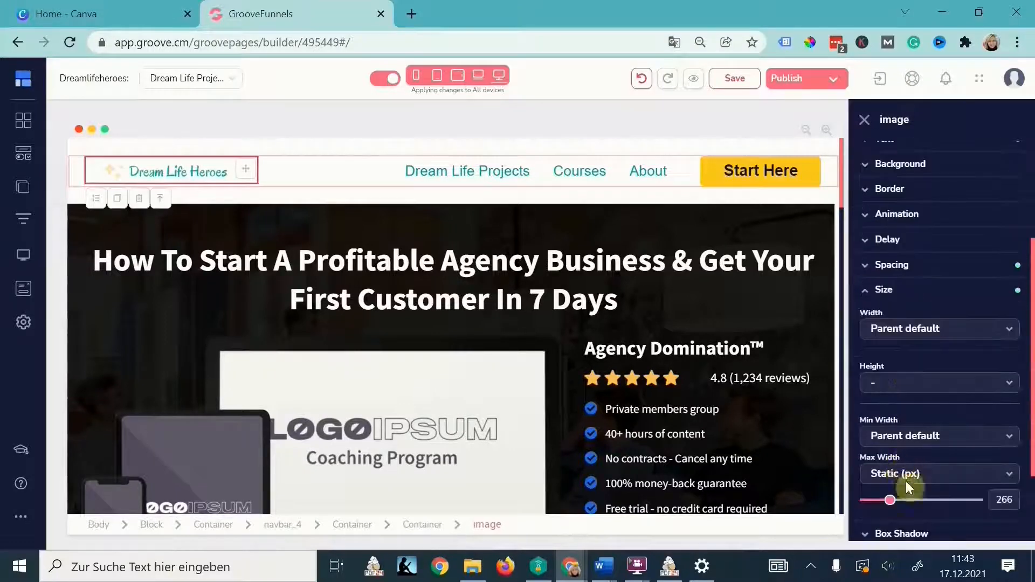
left_click_drag(889, 505, 894, 503)
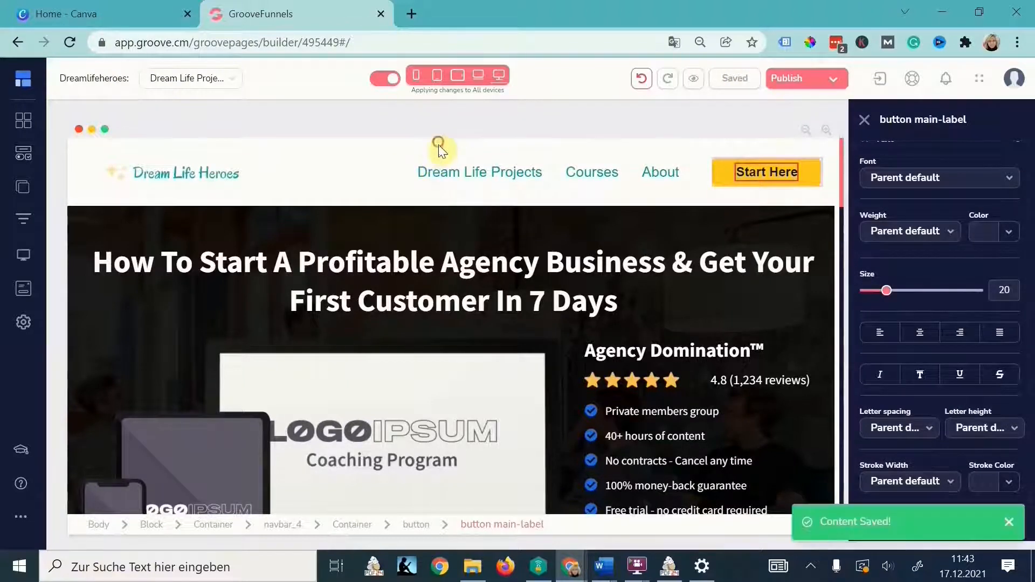
- Reduce the navbar's vertical padding from 28 to 12 and save the page
left_click(438, 148)
left_click(892, 351)
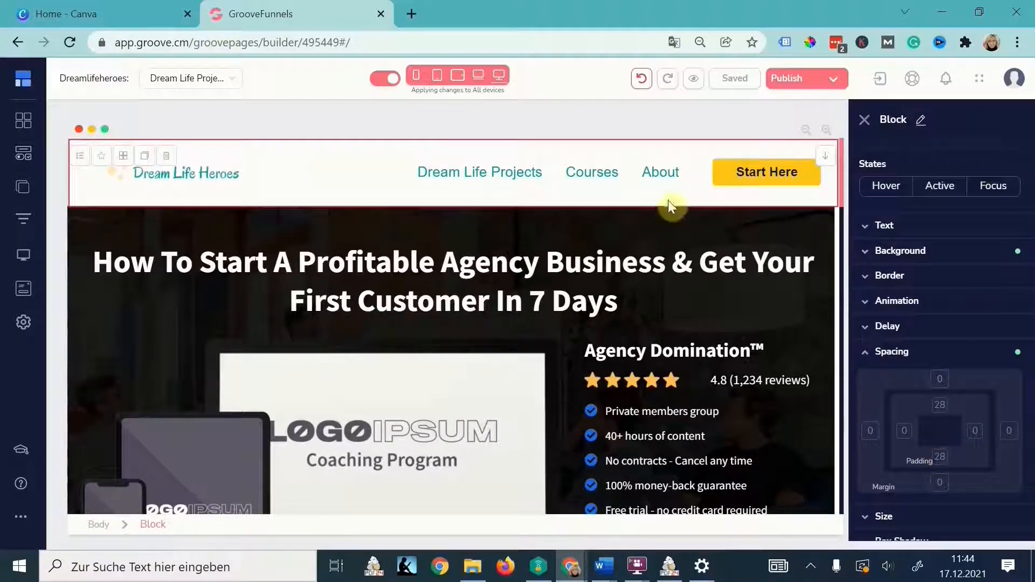
left_click(943, 407)
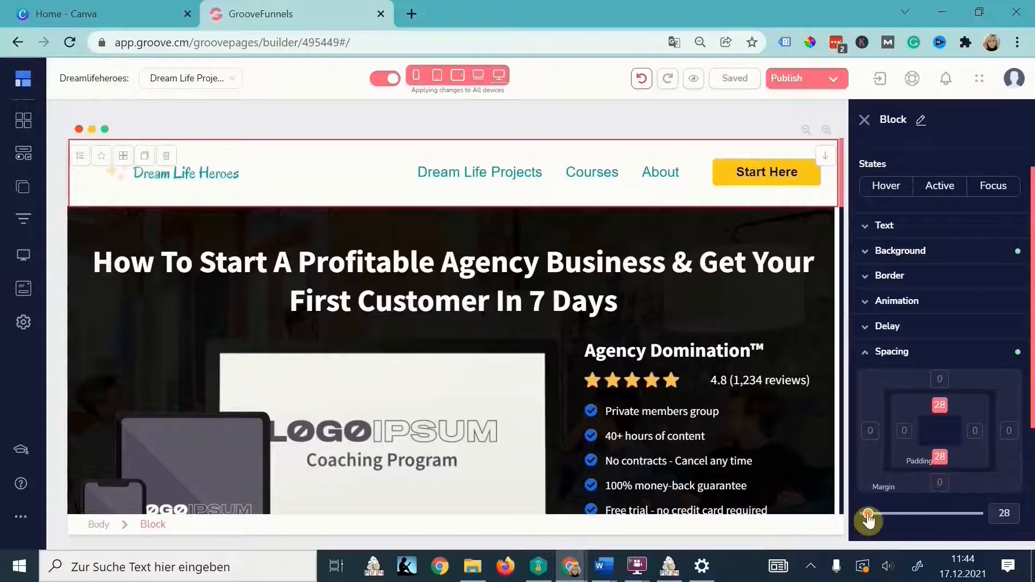
left_click_drag(868, 520, 866, 520)
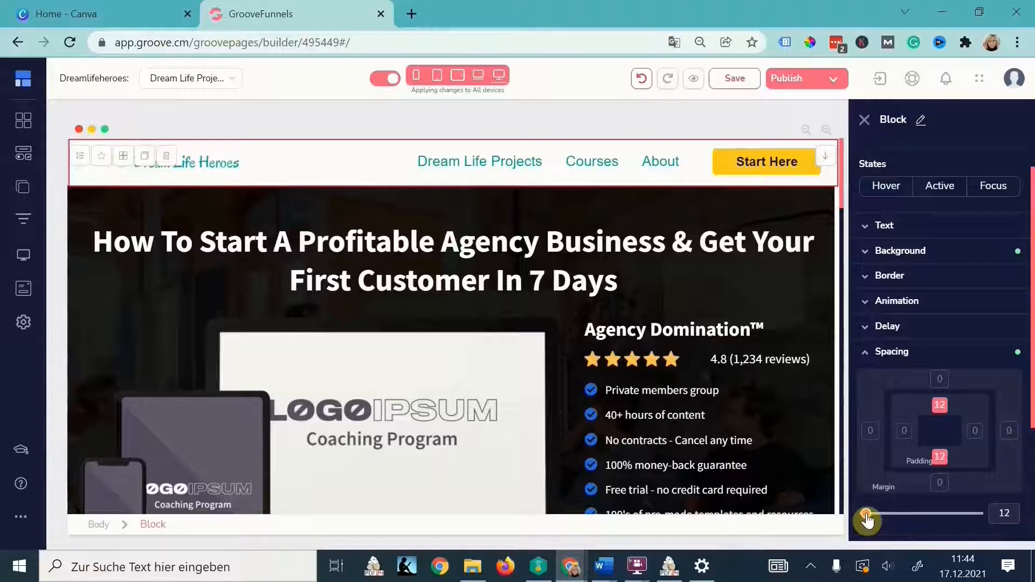
left_click_drag(867, 520, 870, 520)
left_click(735, 78)
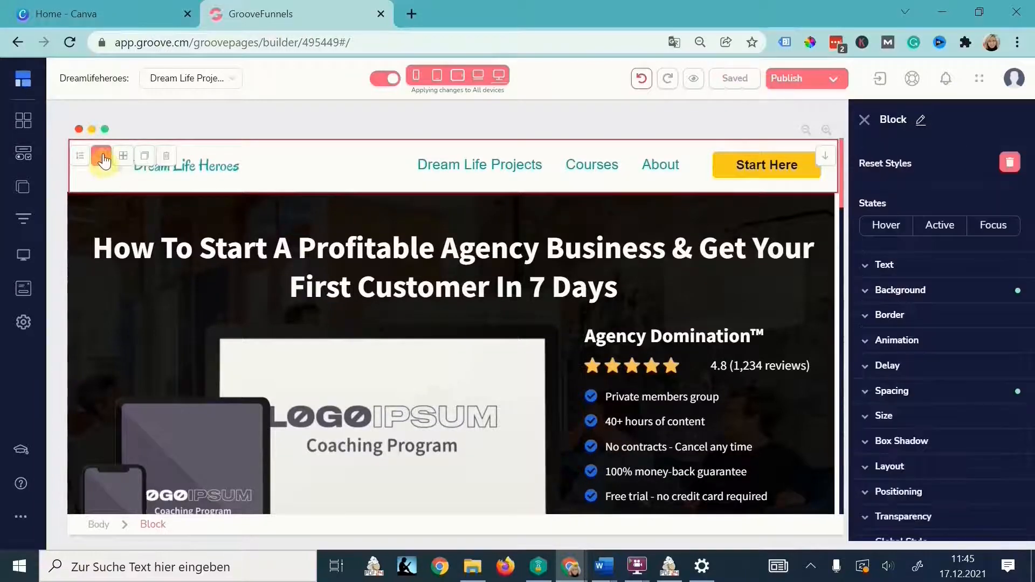
- Save the navbar as a reusable block in _Saved_blocks
left_click(103, 156)
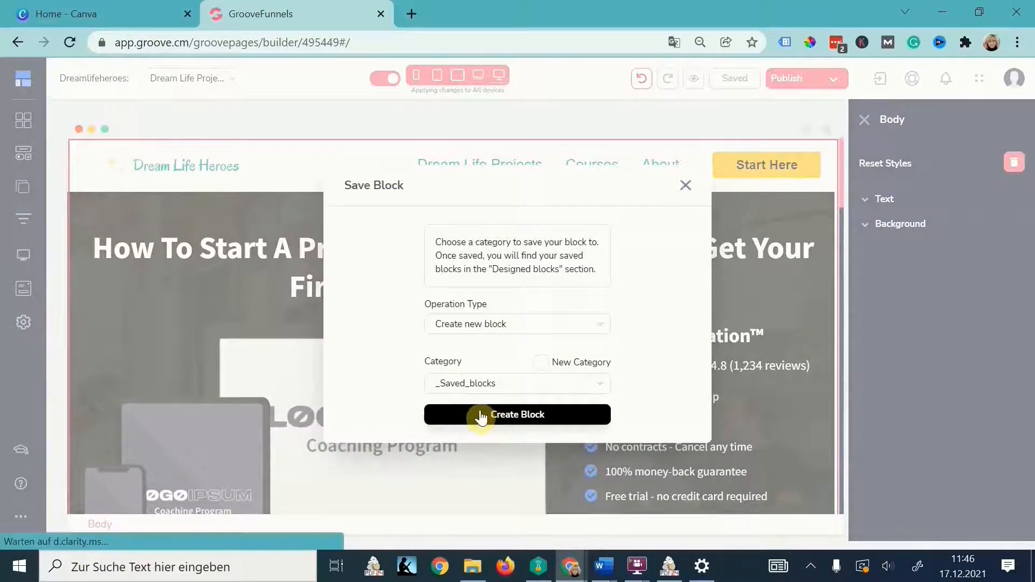
left_click(479, 417)
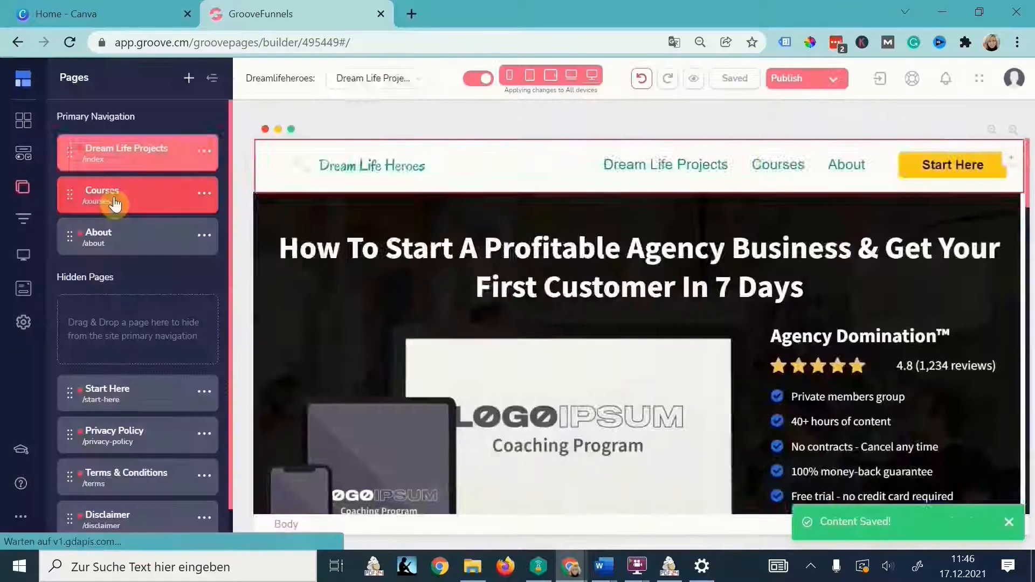
left_click(111, 201)
- Place the saved white Dream Life Heroes navbar atop Courses and delete the old blue header
left_click(413, 148)
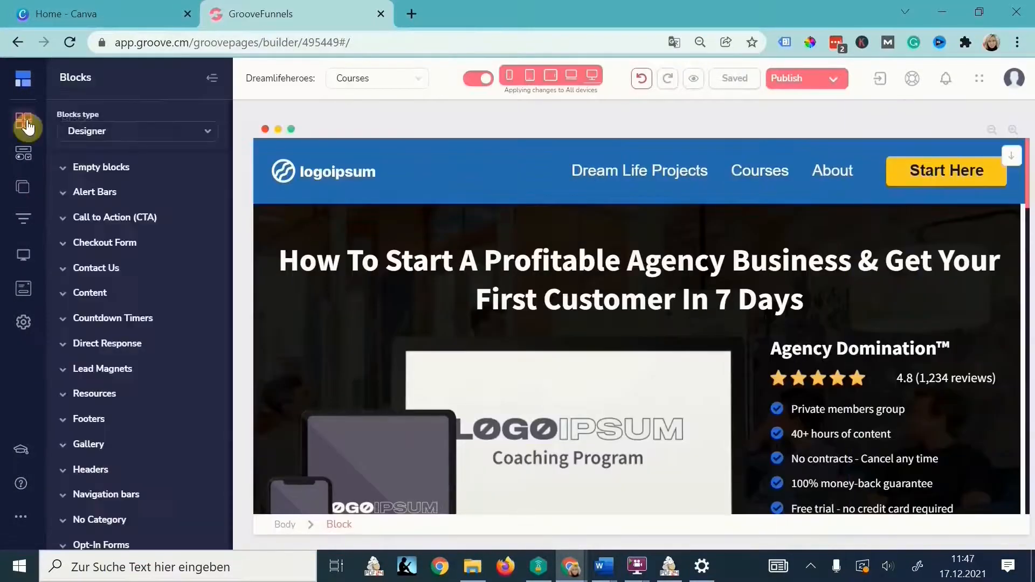
scroll(144, 378, "down", 5)
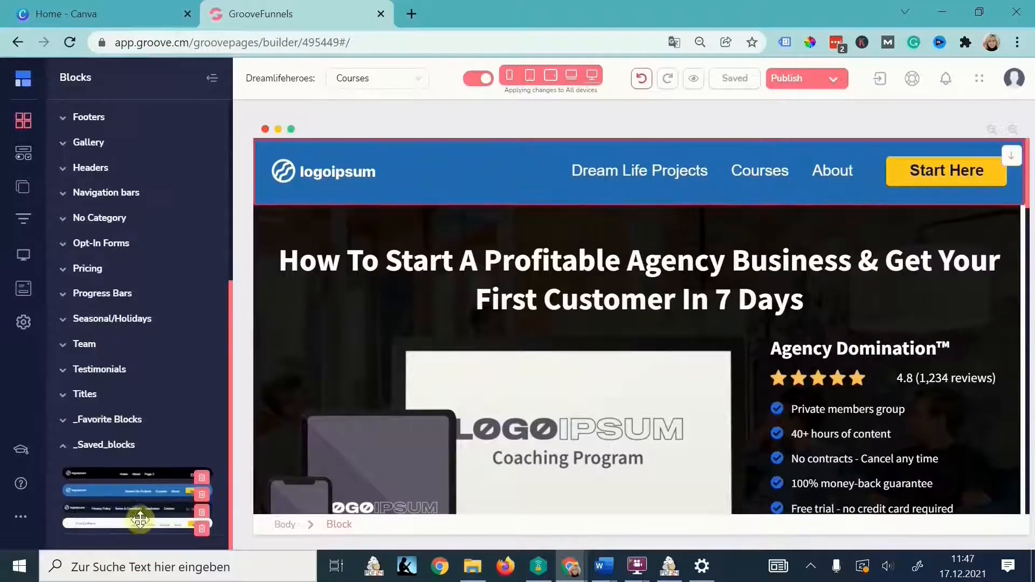
left_click_drag(144, 521, 375, 156)
left_click(259, 220)
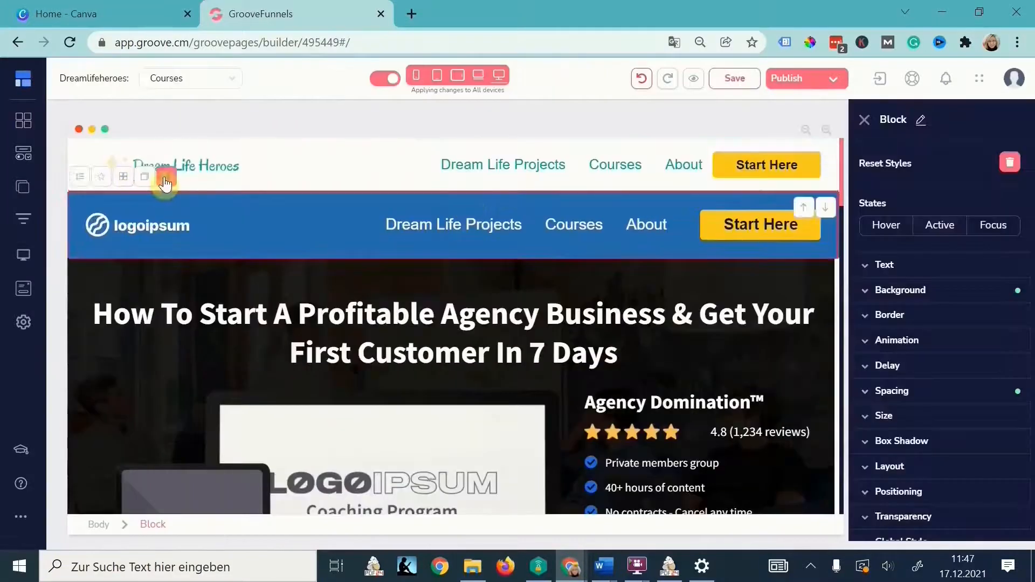
left_click(166, 179)
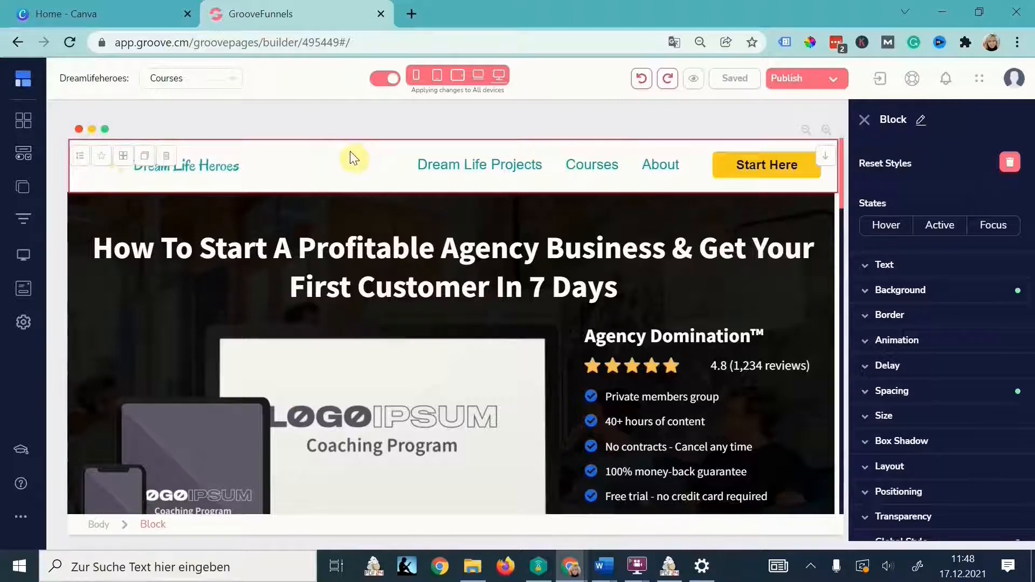
scroll(933, 439, "down", 1)
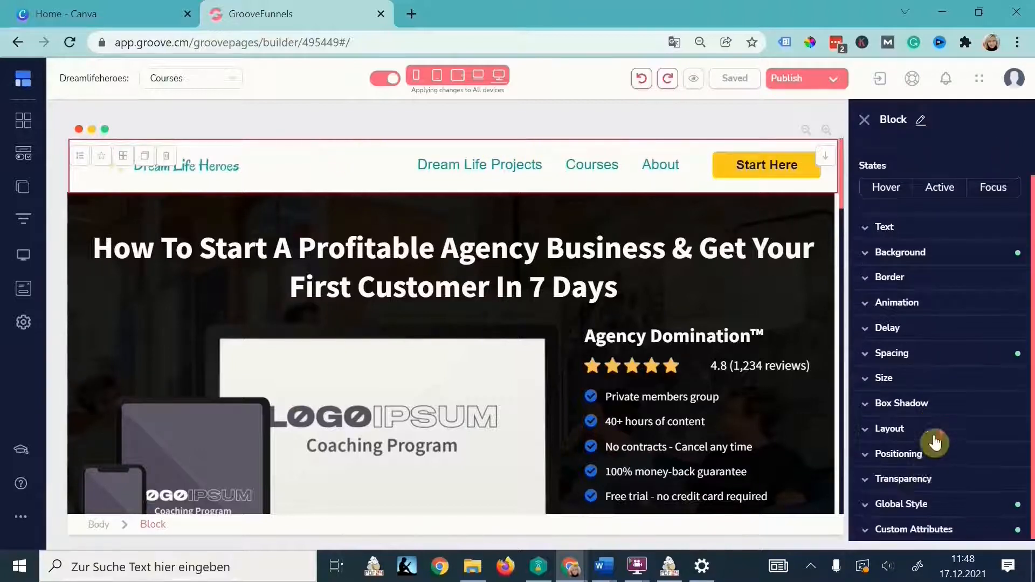
- Apply the saved Nav 1 global style to the About page's header
left_click(917, 510)
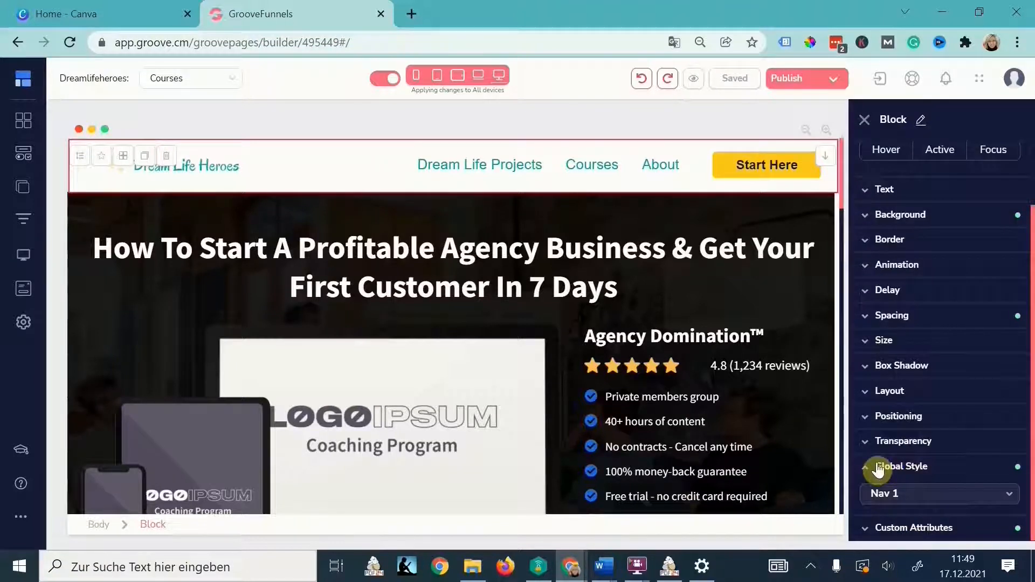
left_click(23, 187)
left_click(127, 237)
left_click(434, 145)
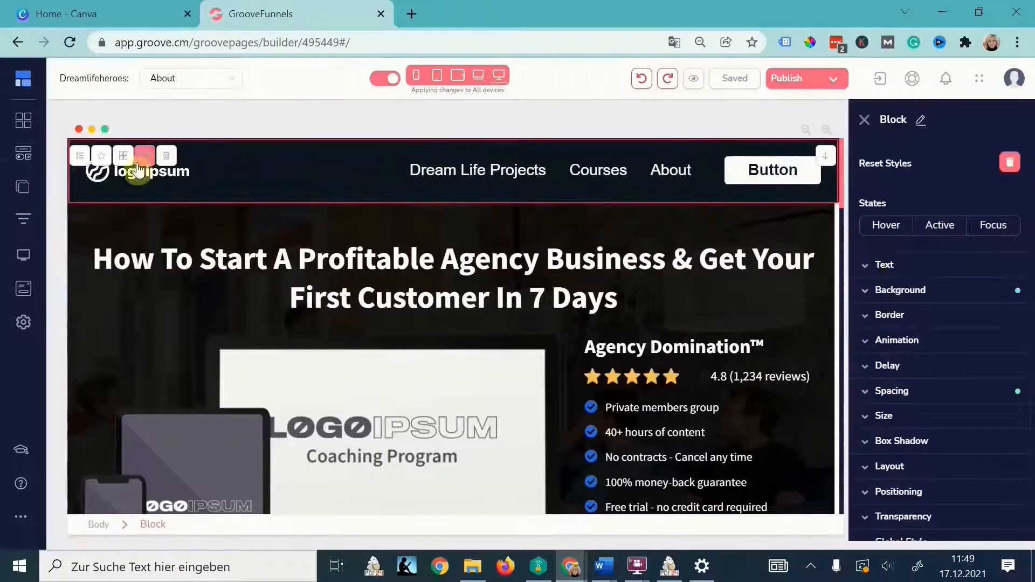
scroll(920, 442, "down", 1)
left_click(918, 503)
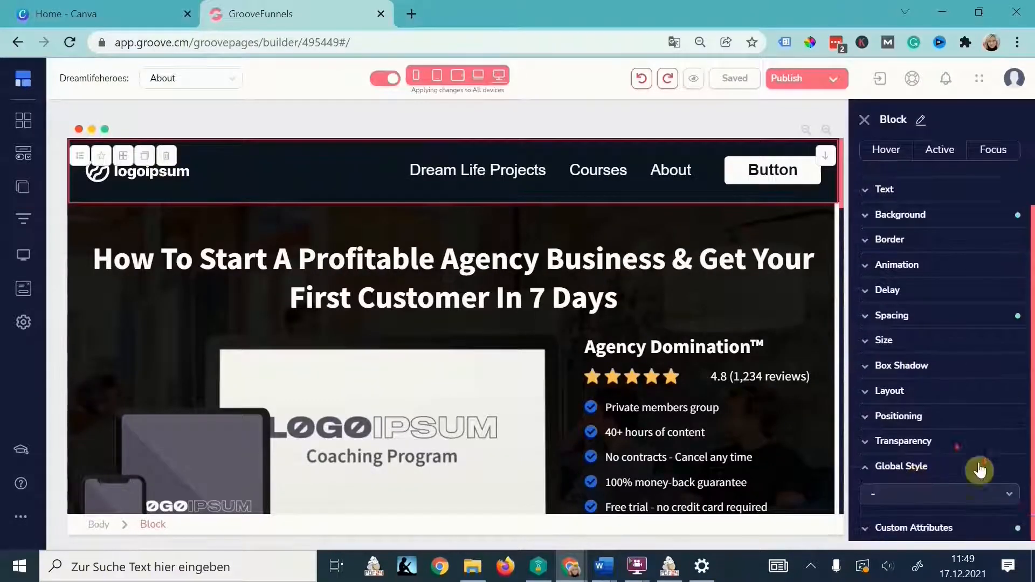
left_click(979, 494)
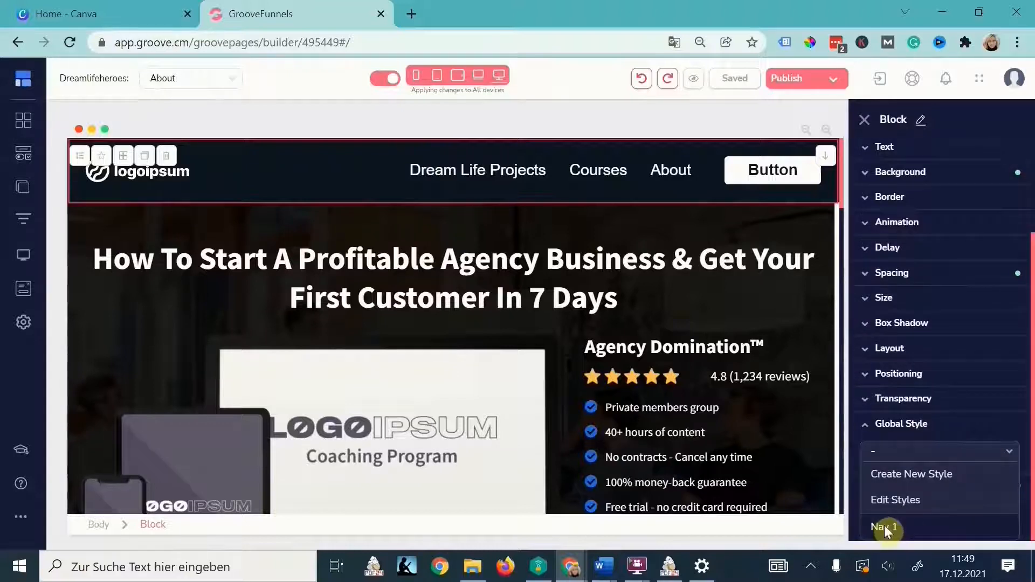
left_click(884, 528)
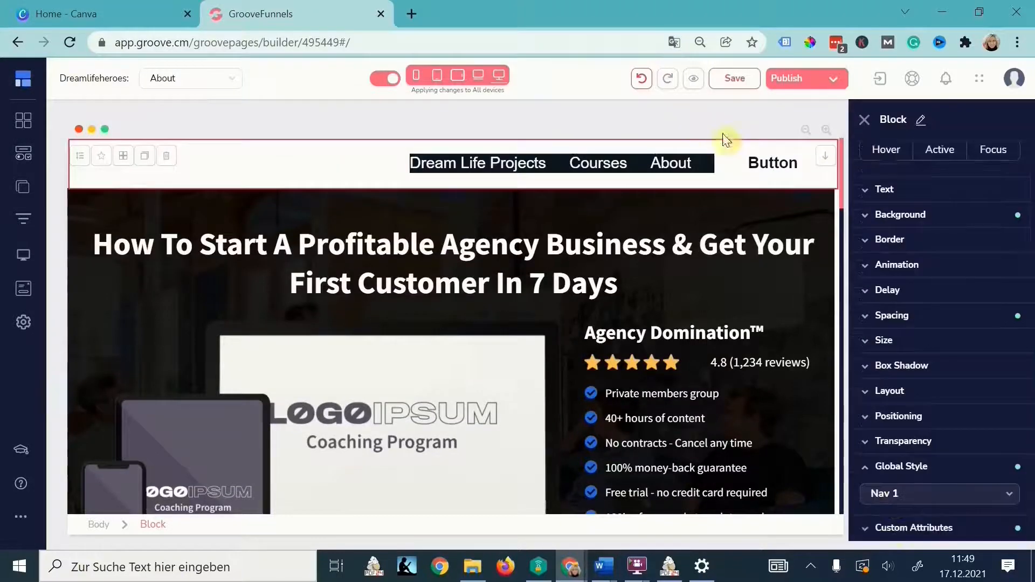
left_click(865, 120)
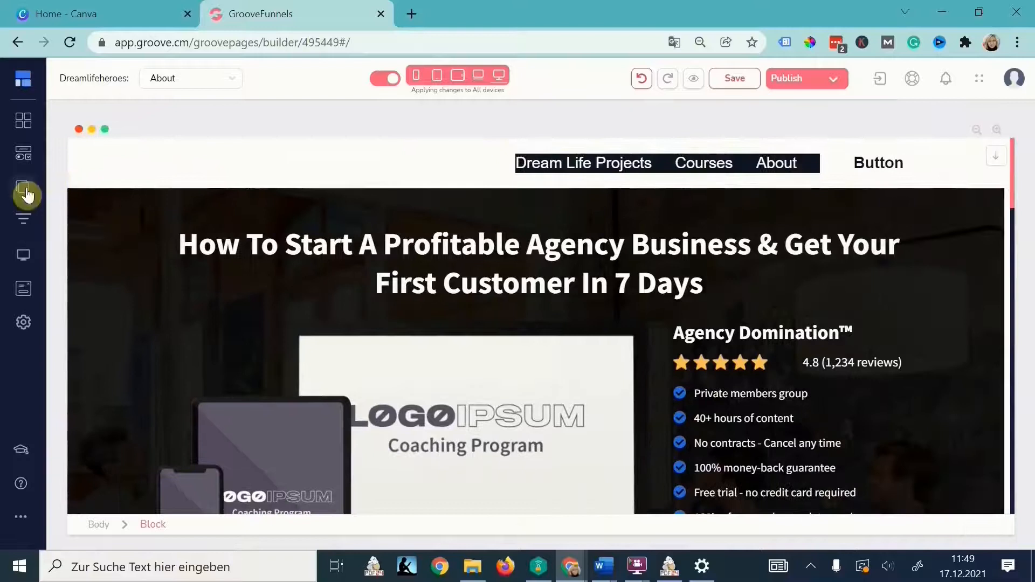
- Replace the navbar with the saved white Dream Life Heroes header block
left_click(481, 160)
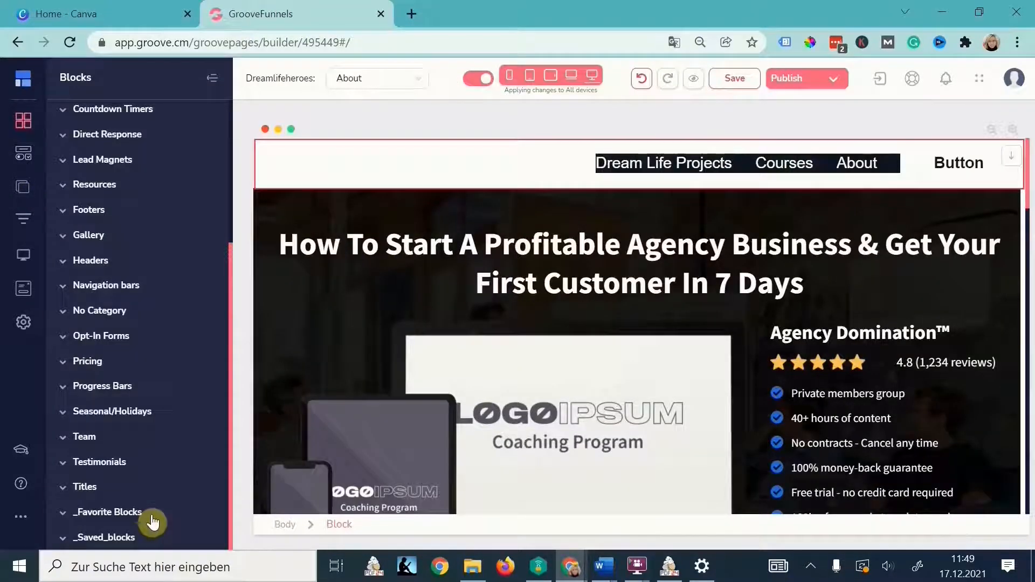
left_click(81, 537)
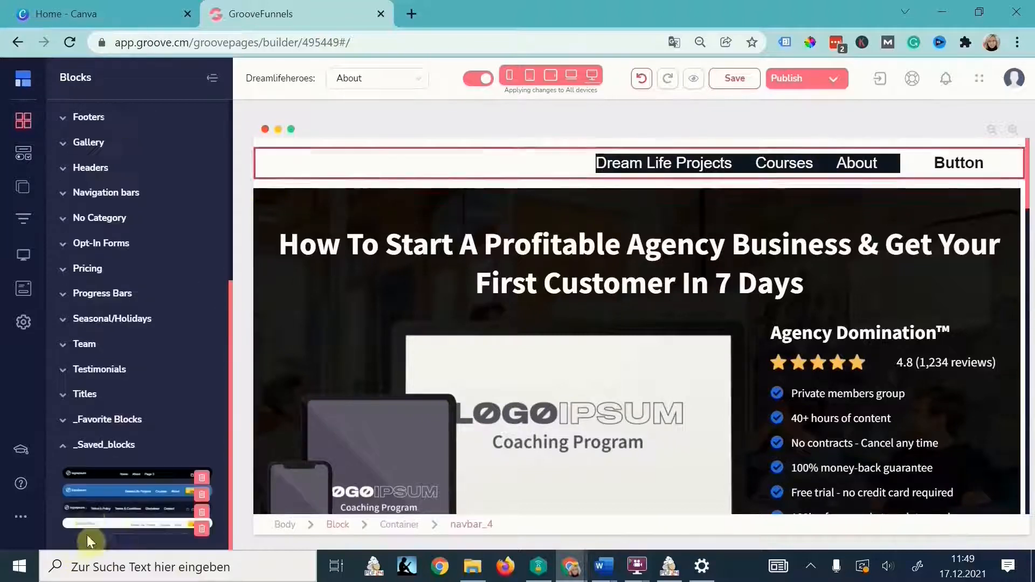
left_click_drag(111, 524, 422, 166)
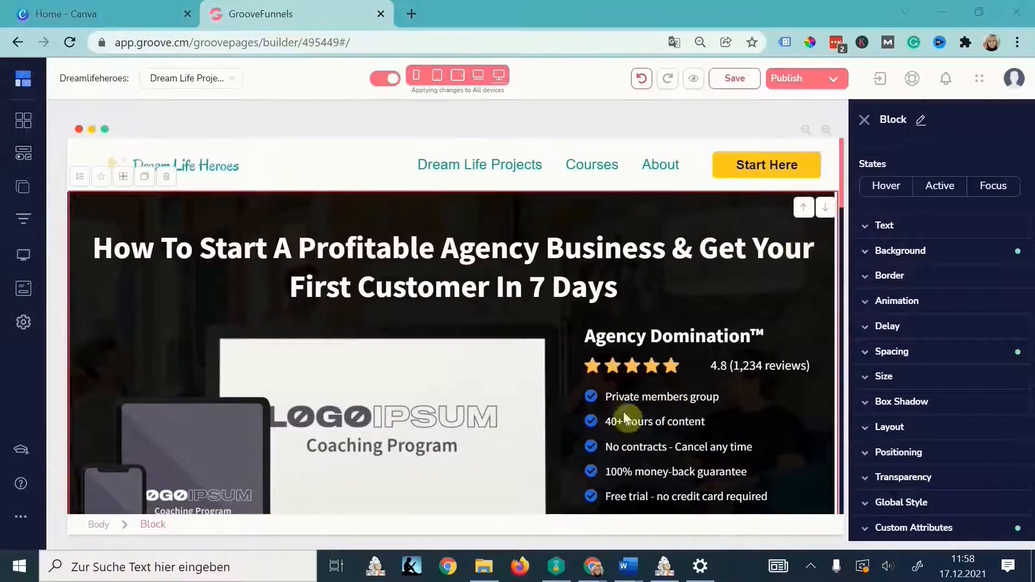
- Narrow the hero device image's parent container to 94% width
scroll(608, 448, "down", 7)
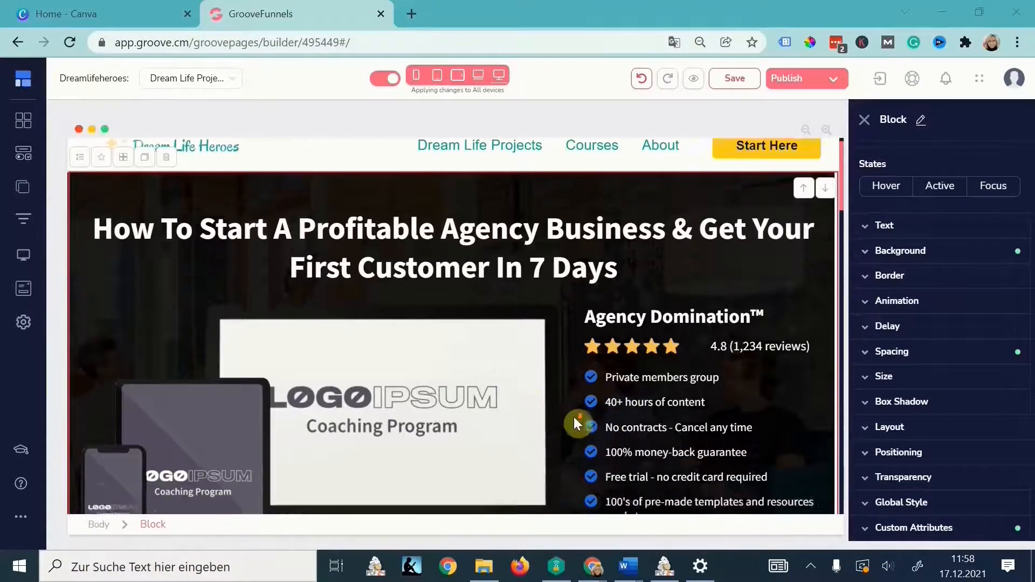
scroll(523, 397, "down", 4)
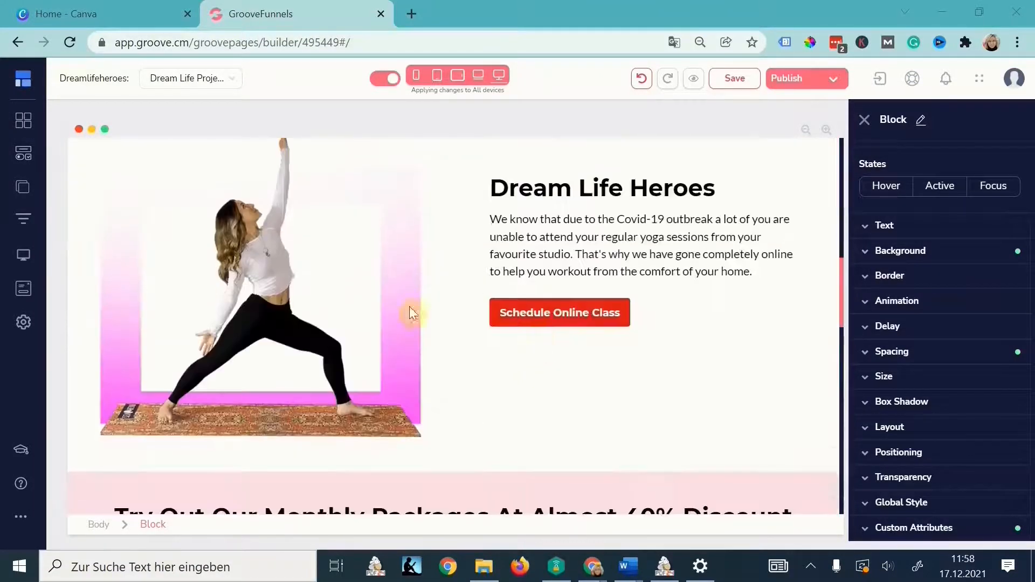
left_click(636, 237)
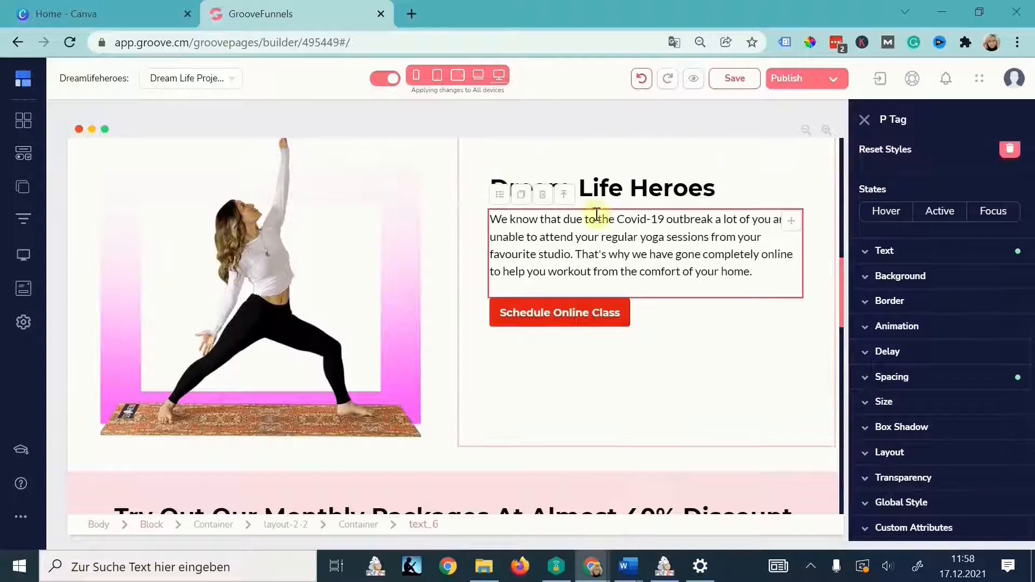
scroll(474, 318, "down", 7)
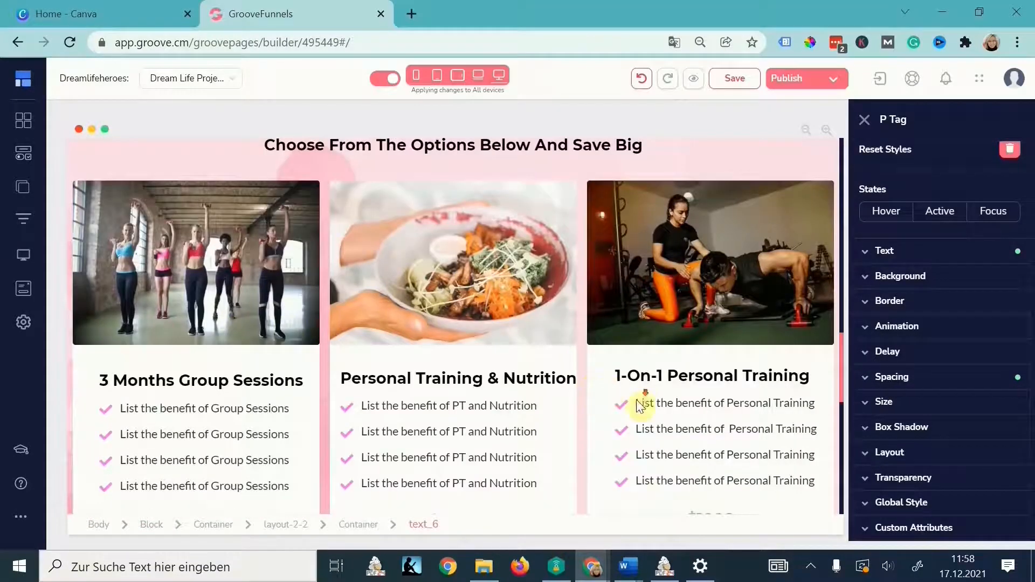
scroll(640, 406, "down", 10)
scroll(733, 351, "up", 20)
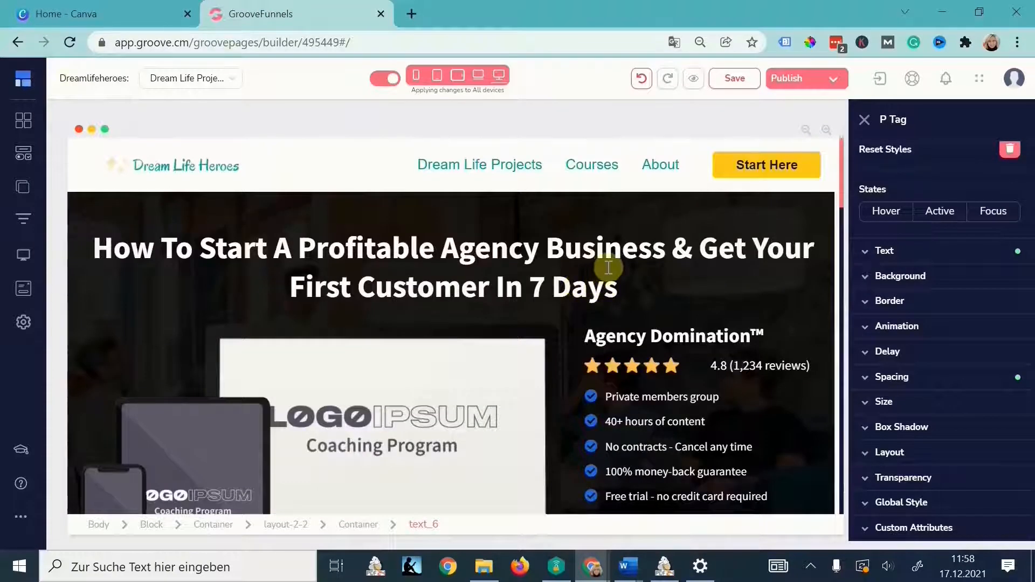
scroll(511, 343, "down", 1)
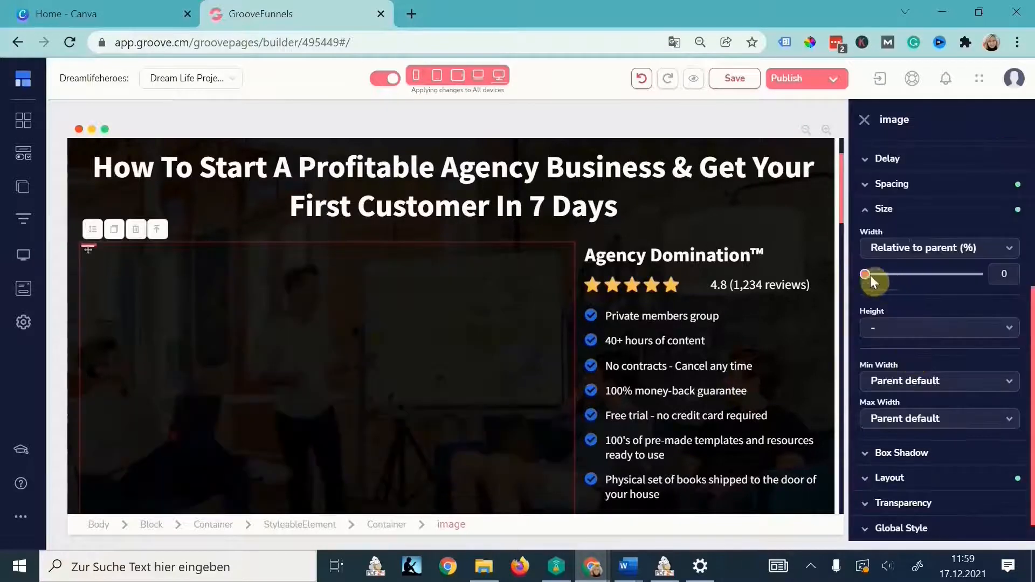
left_click_drag(866, 274, 969, 280)
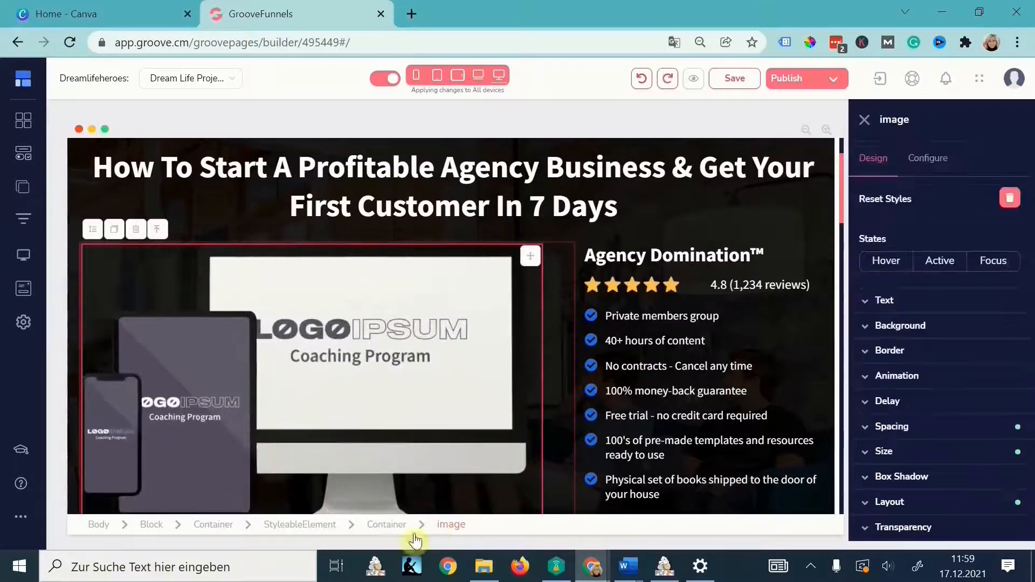
left_click(397, 526)
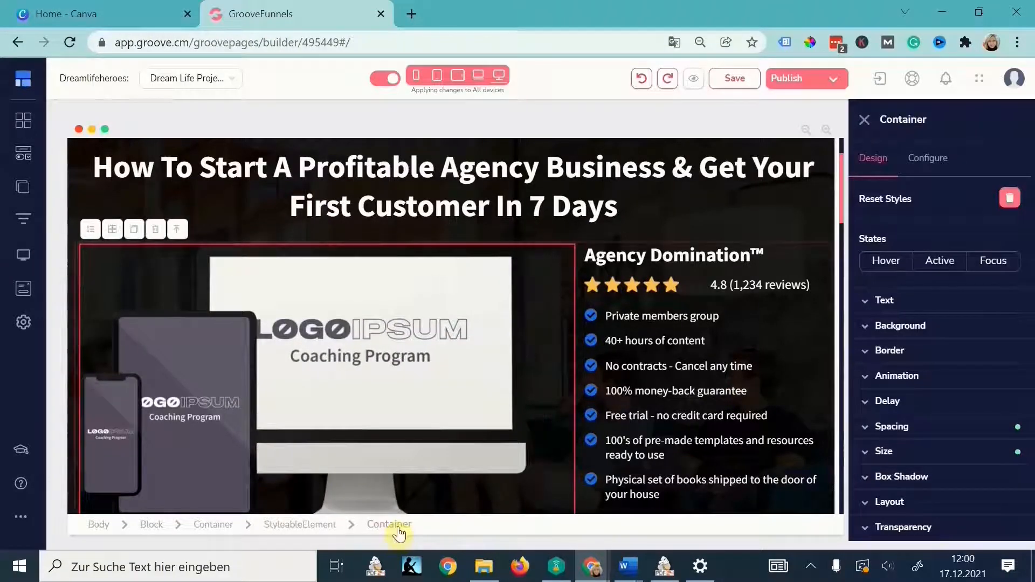
left_click(892, 452)
left_click_drag(978, 278, 966, 277)
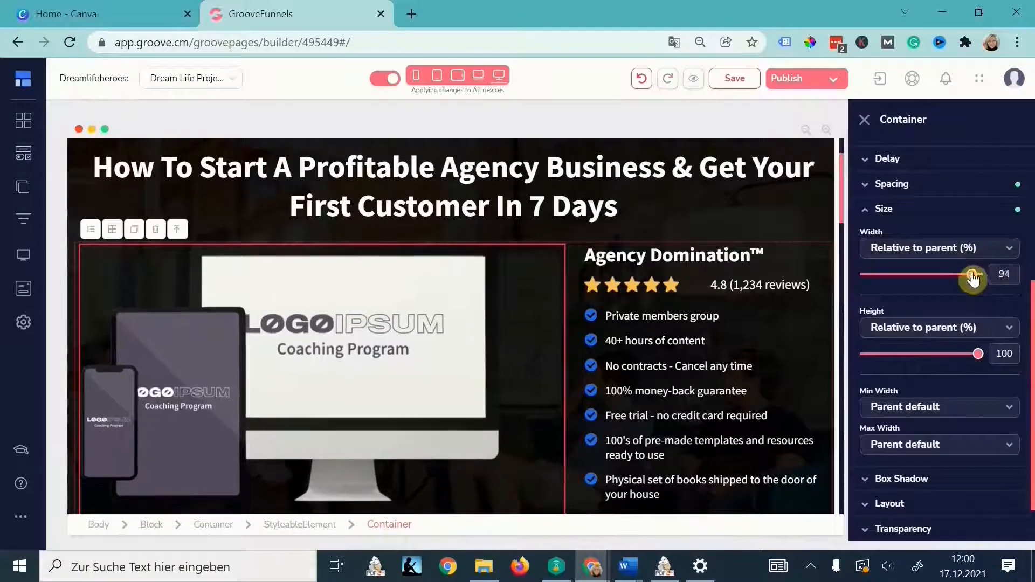
- Make the container a flex layout that centres the device image vertically and horizontally
left_click(456, 343)
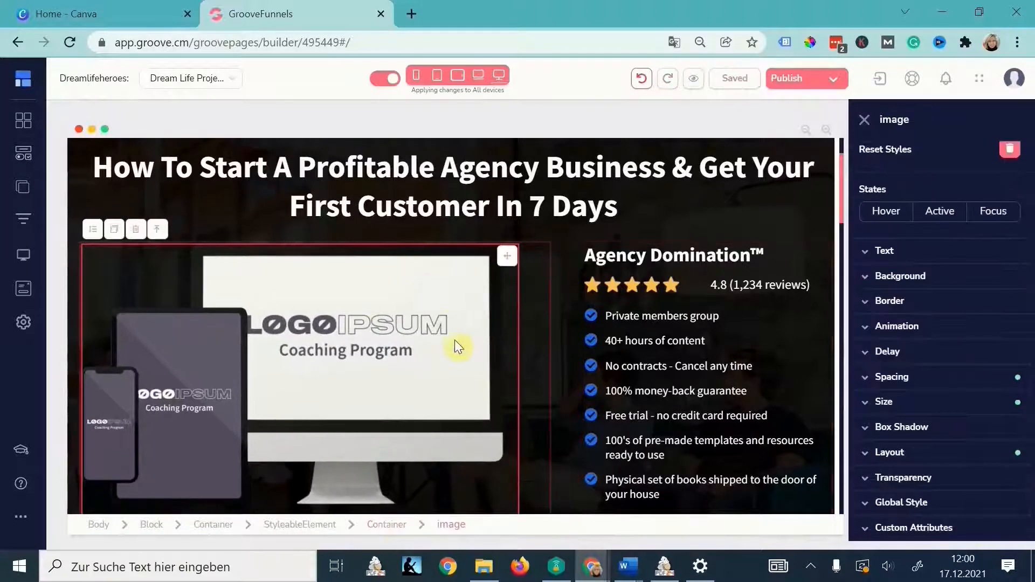
left_click(536, 322)
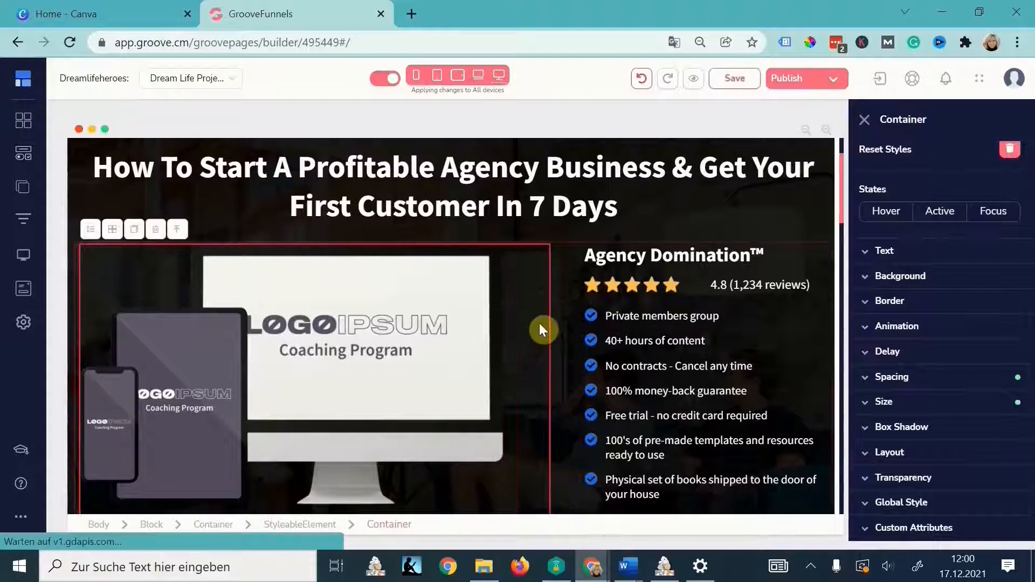
left_click(905, 455)
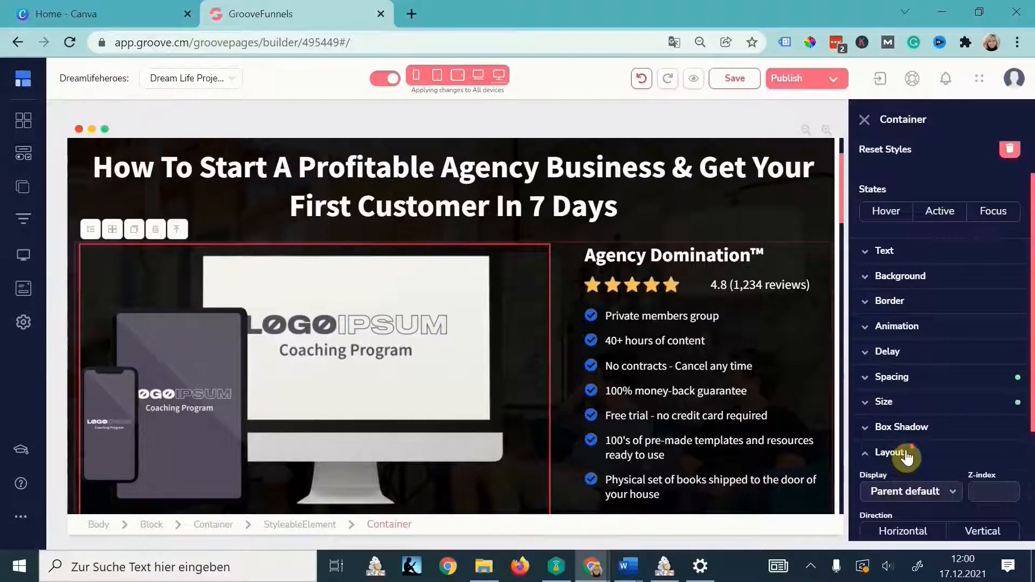
left_click(920, 445)
left_click(911, 409)
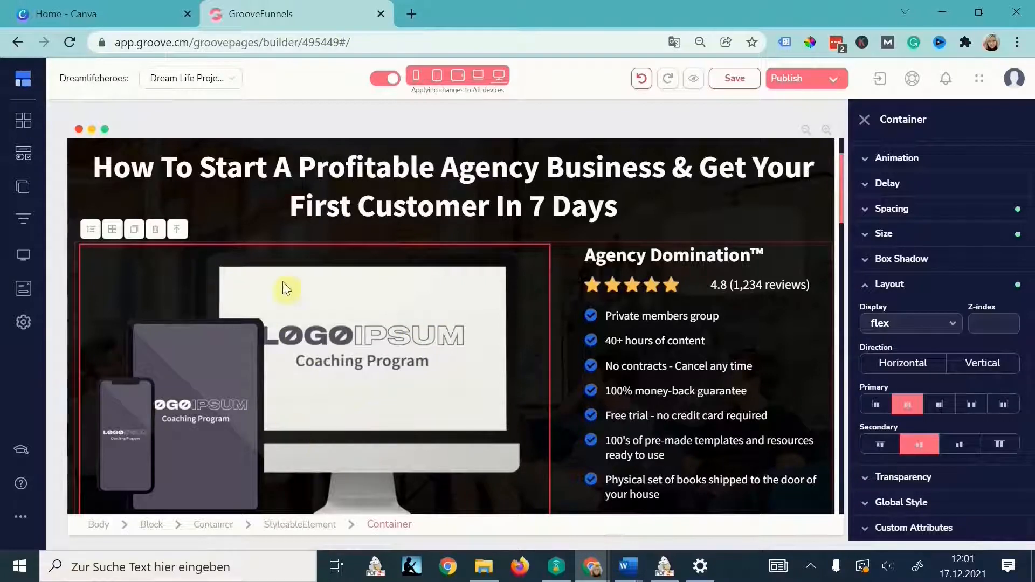
scroll(574, 280, "up", 2)
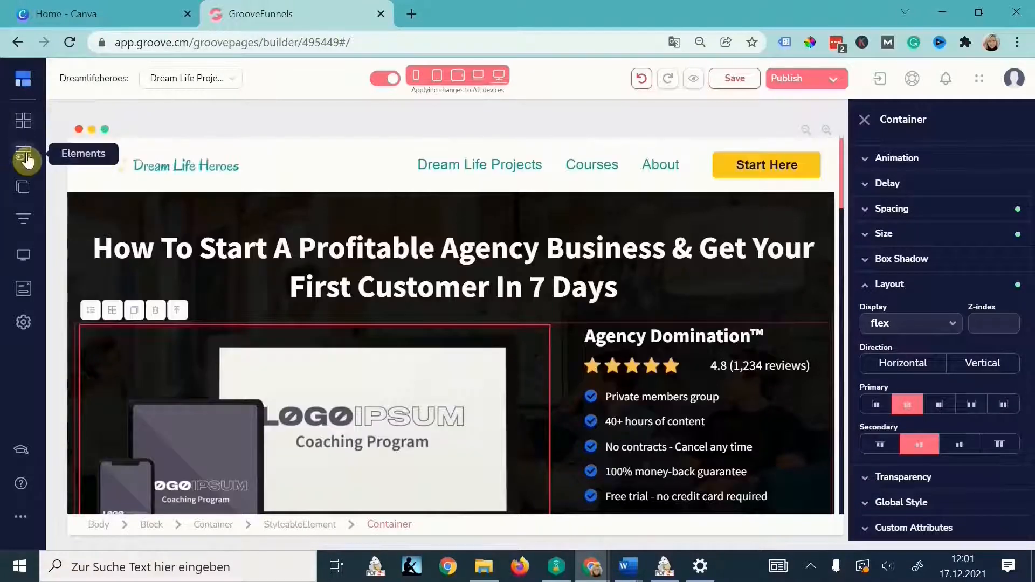
- Insert a two-column row into the hero and move the device image into its left column
left_click(23, 153)
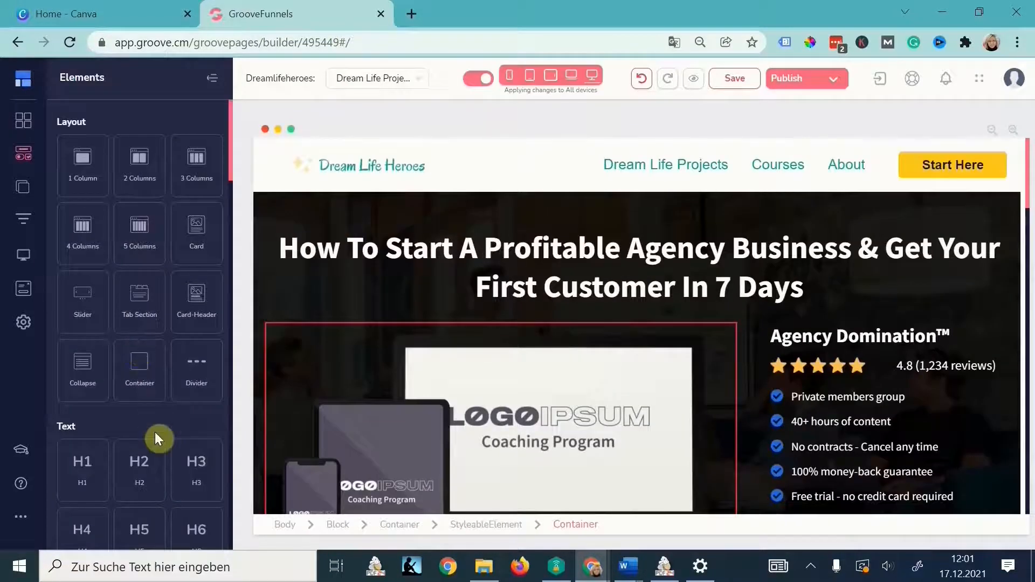
left_click_drag(154, 432, 667, 316)
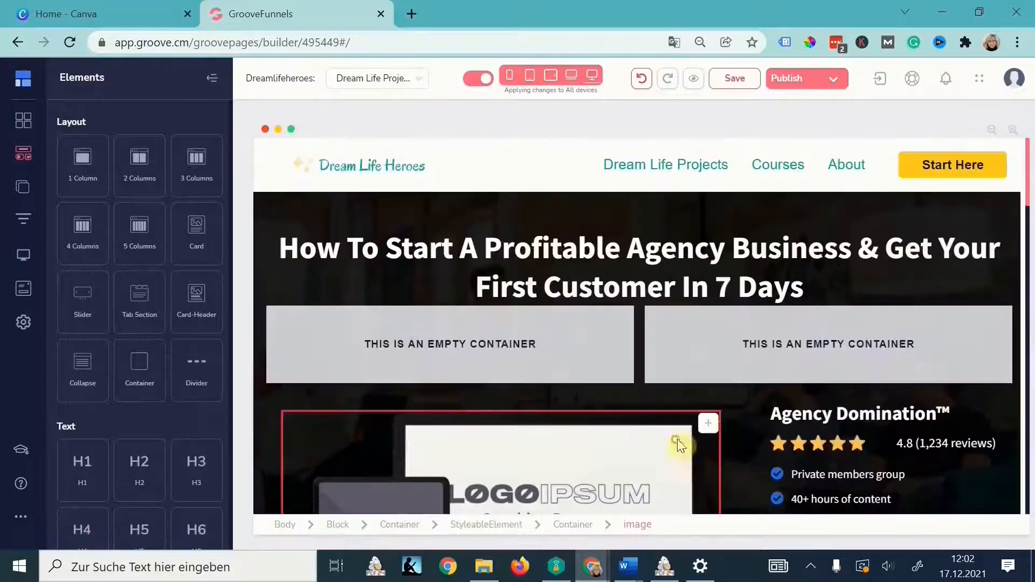
left_click(677, 438)
left_click_drag(523, 427, 418, 342)
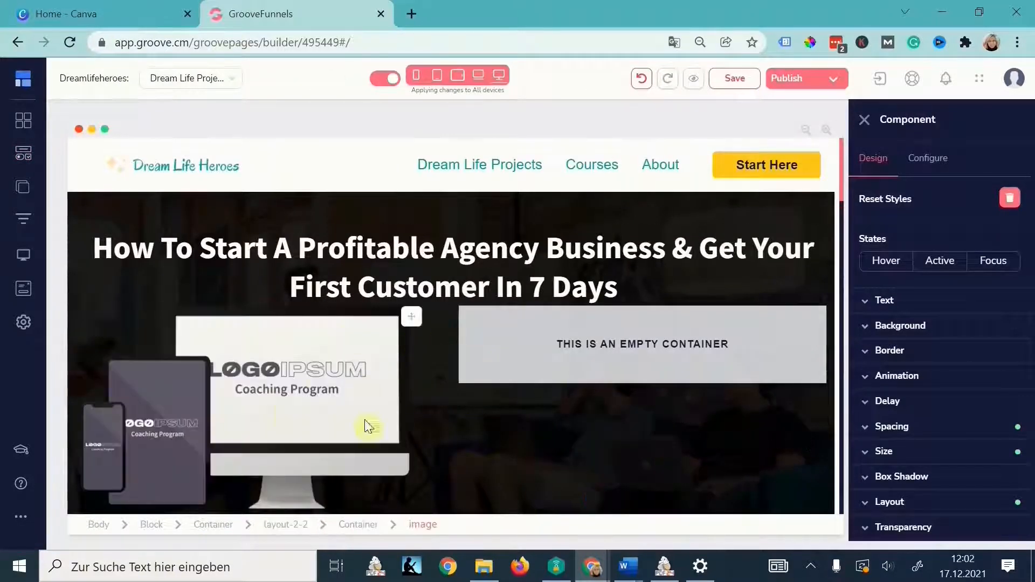
- Move the Agency Domination heading up in the hero
scroll(684, 439, "down", 5)
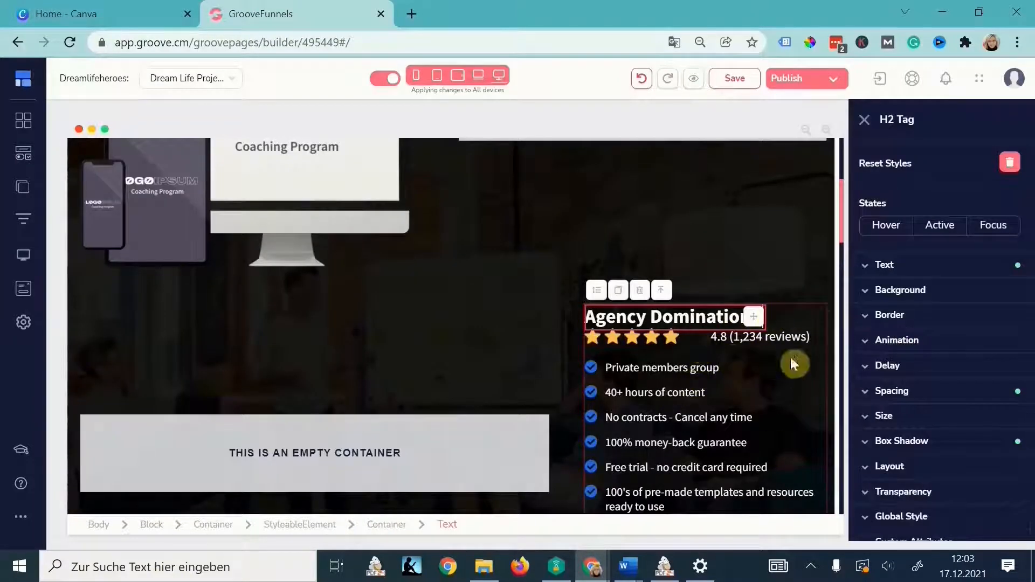
left_click(820, 319)
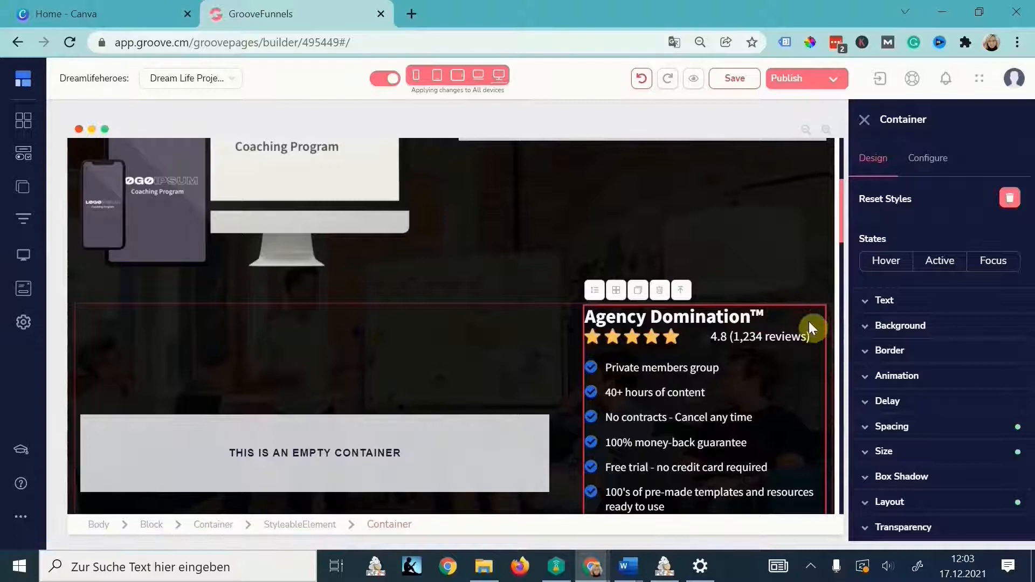
left_click(760, 319)
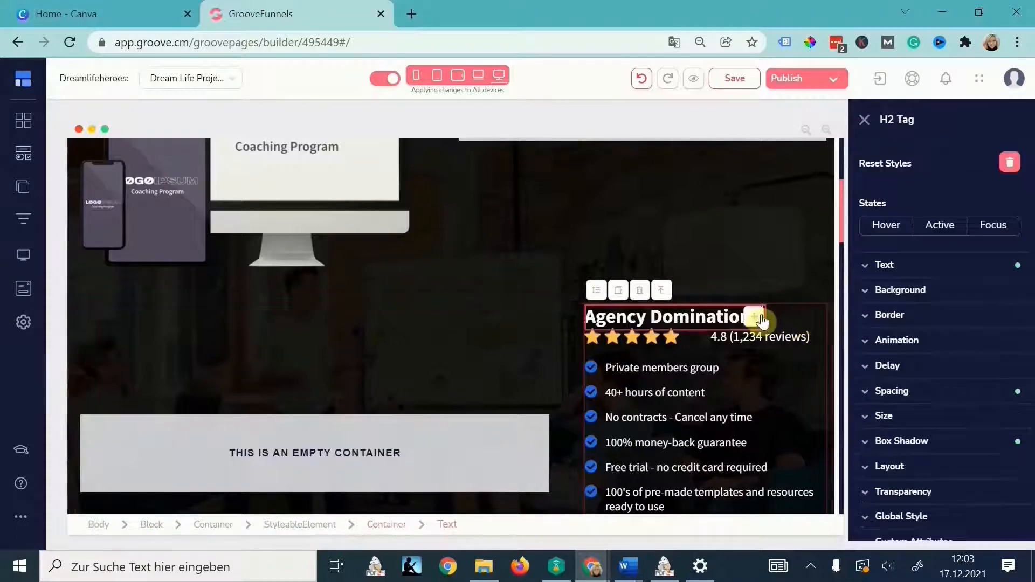
left_click_drag(757, 322, 766, 239)
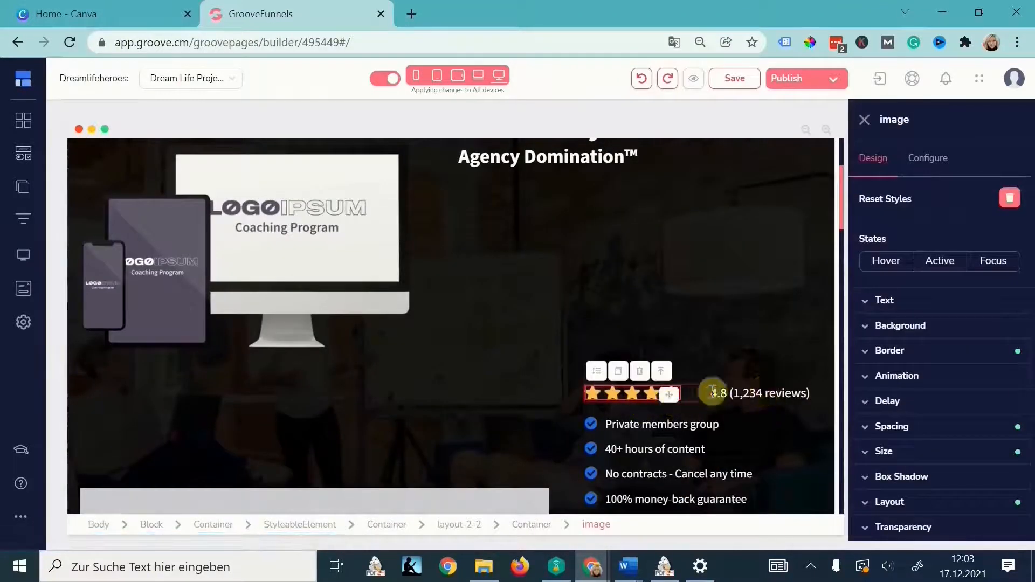
left_click(714, 394)
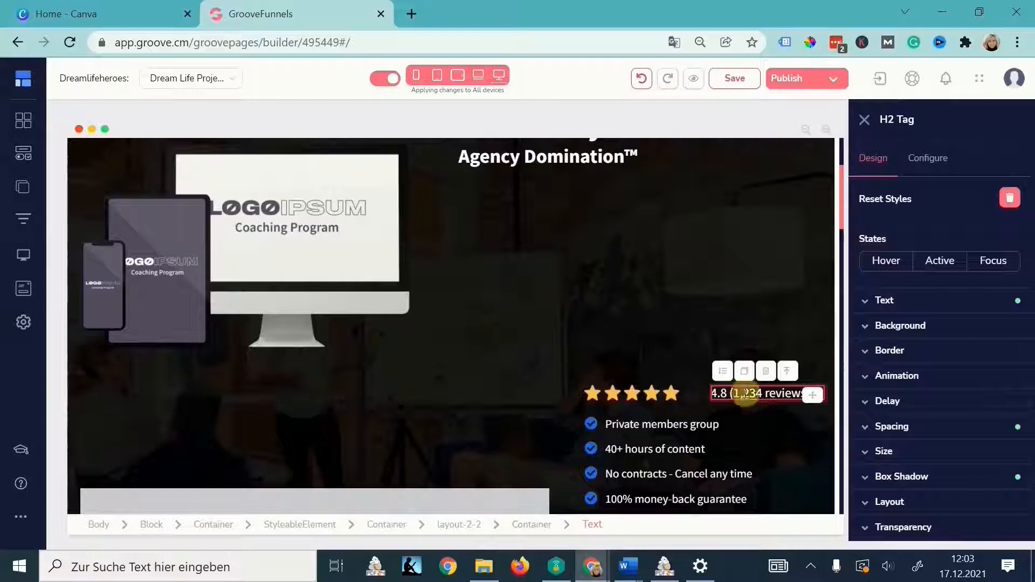
- Add another two-column row and move the stars and 4.8 (1,234 reviews) text under the heading
left_click(23, 141)
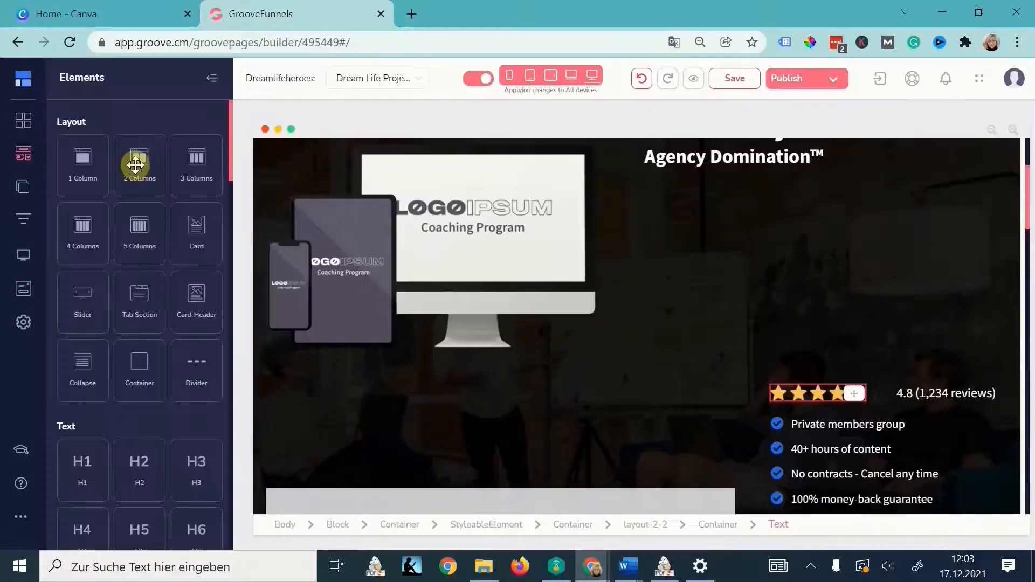
left_click_drag(135, 166, 747, 209)
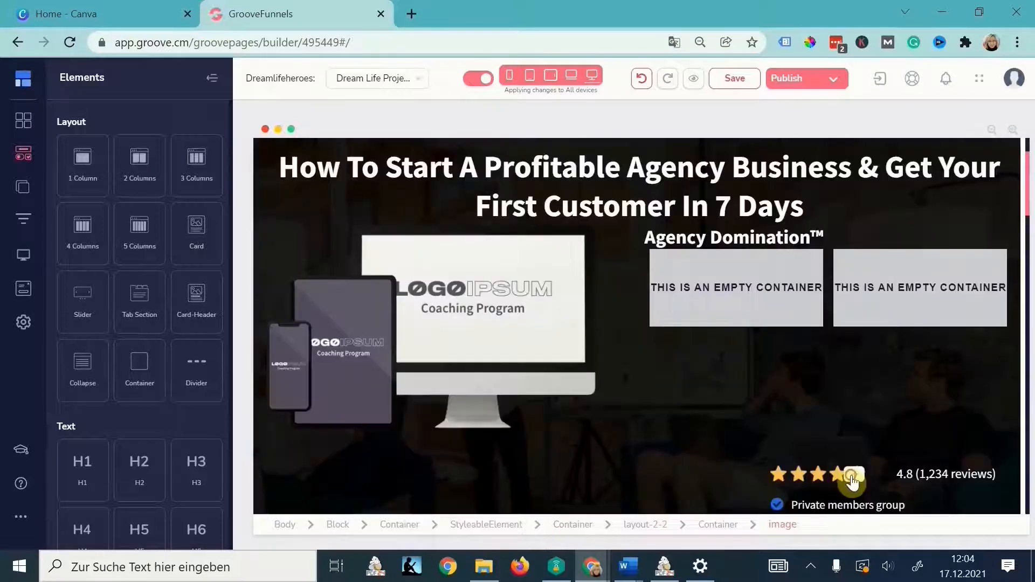
left_click_drag(852, 482, 788, 312)
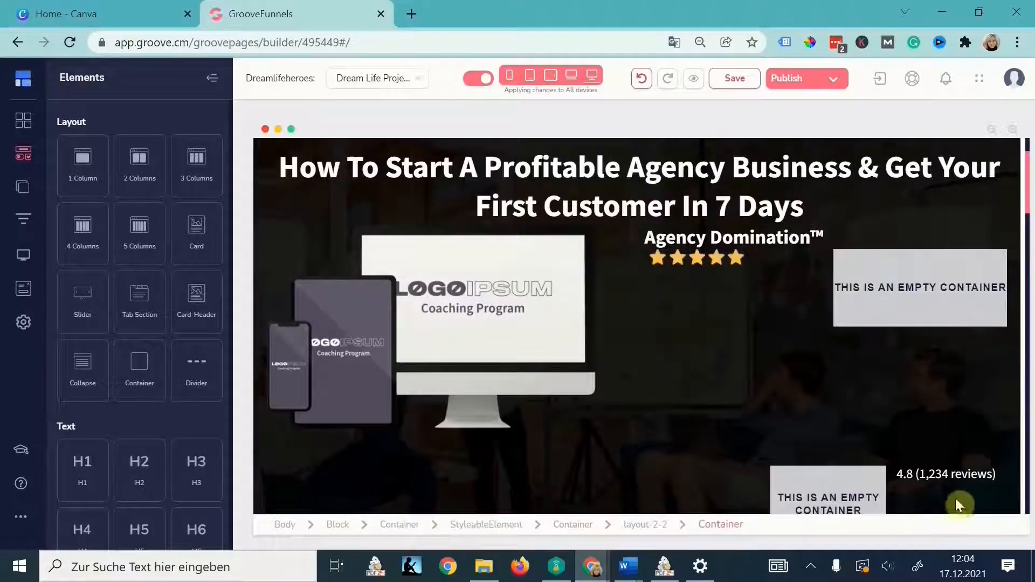
left_click(992, 474)
left_click_drag(813, 479, 781, 288)
- Delete the spare empty containers, including the one above the checklist
scroll(656, 400, "down", 3)
left_click(762, 340)
left_click(787, 291)
left_click(548, 324)
left_click(690, 334)
left_click(661, 292)
- Confirm the container removal, then move Private members group and 40+ hours of content under the rating
left_click(556, 326)
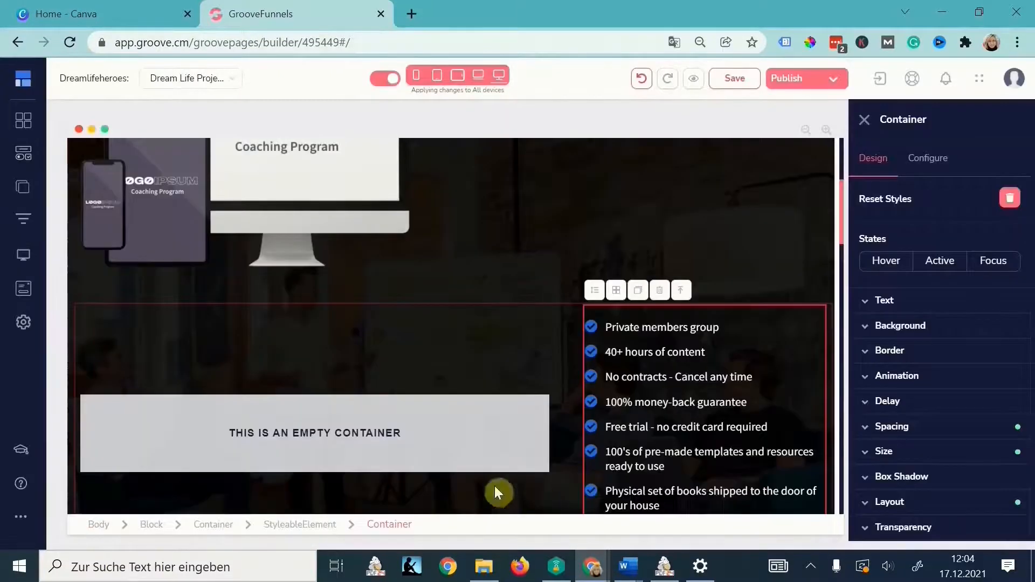
left_click(685, 330)
left_click(461, 526)
scroll(682, 276, "up", 1)
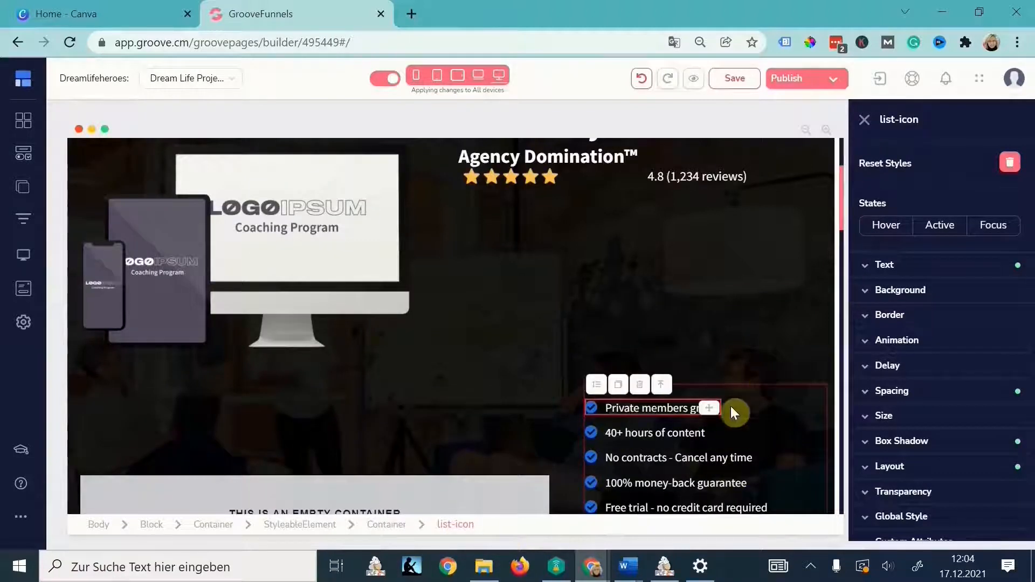
left_click_drag(705, 408, 620, 282)
left_click(639, 397)
left_click(466, 527)
left_click_drag(698, 397, 657, 264)
- Move No contracts - Cancel any time and 100% money-back guarantee into the top list
left_click(659, 398)
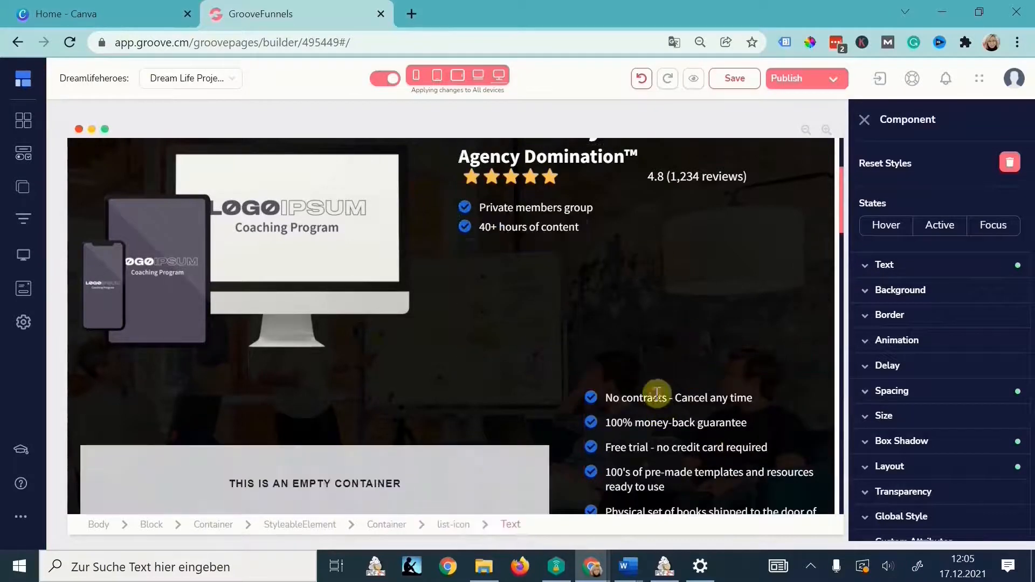
left_click(460, 527)
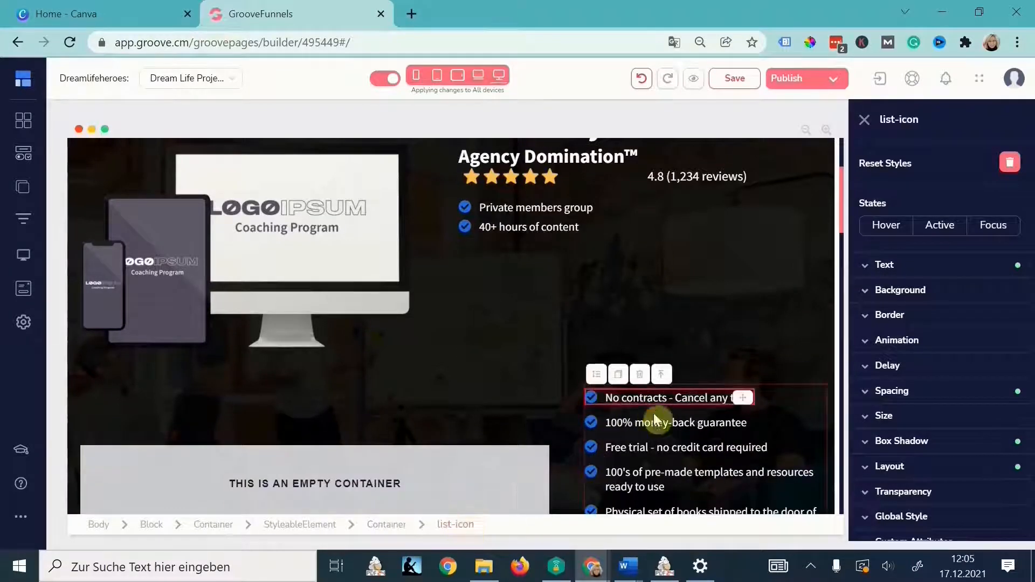
left_click_drag(741, 396, 647, 302)
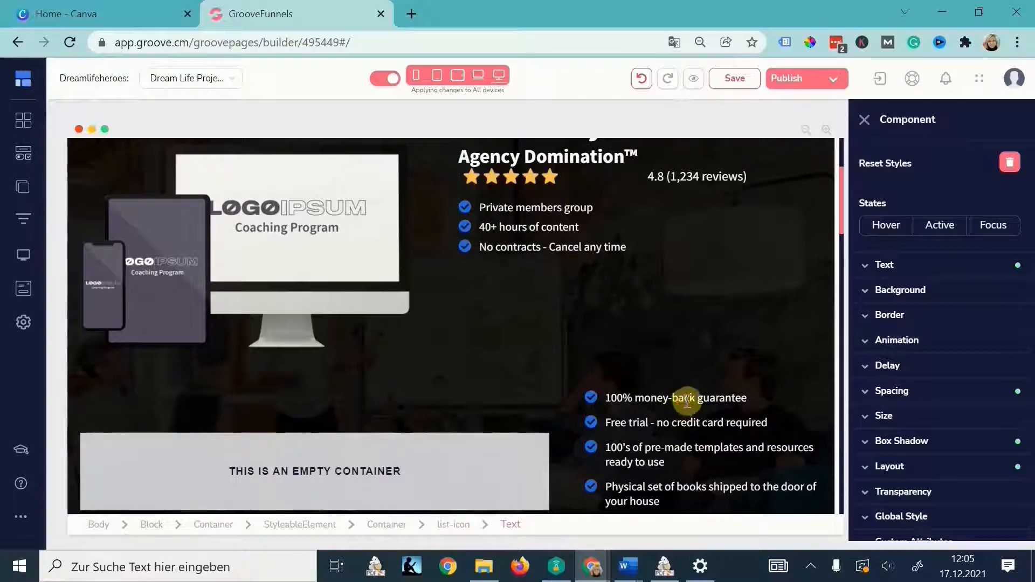
left_click(682, 397)
left_click_drag(745, 397, 666, 310)
- Move Free trial, 100's of pre-made templates and Physical set of books into the top list
left_click(657, 413)
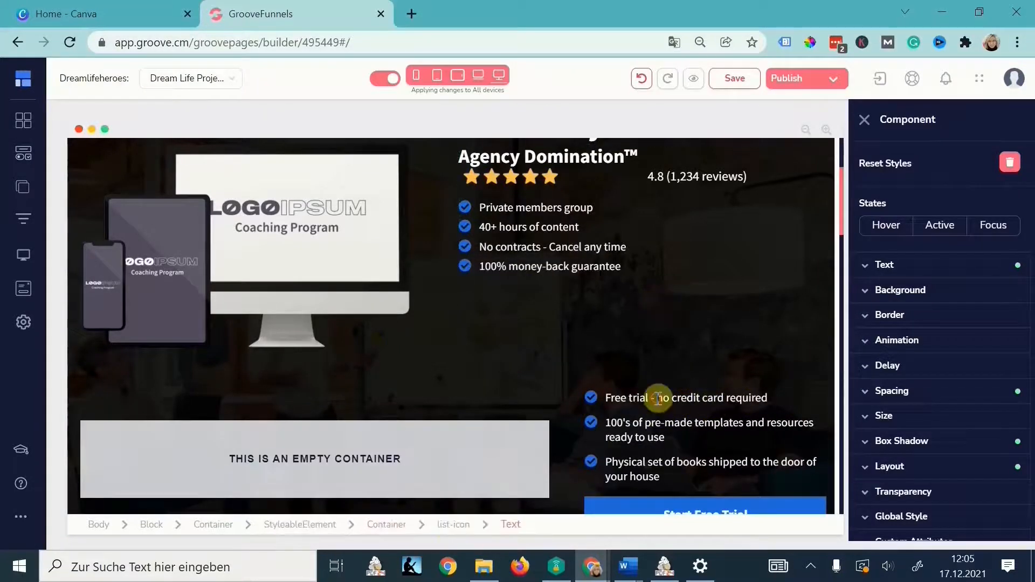
left_click(658, 399)
left_click(453, 524)
left_click_drag(757, 397, 682, 377)
left_click(672, 397)
left_click(457, 524)
left_click_drag(813, 399, 698, 398)
left_click(697, 397)
left_click(455, 525)
left_click_drag(813, 400, 735, 359)
- Undo the accidental Start Free Trial button move and bring up the elements library
left_click(809, 415)
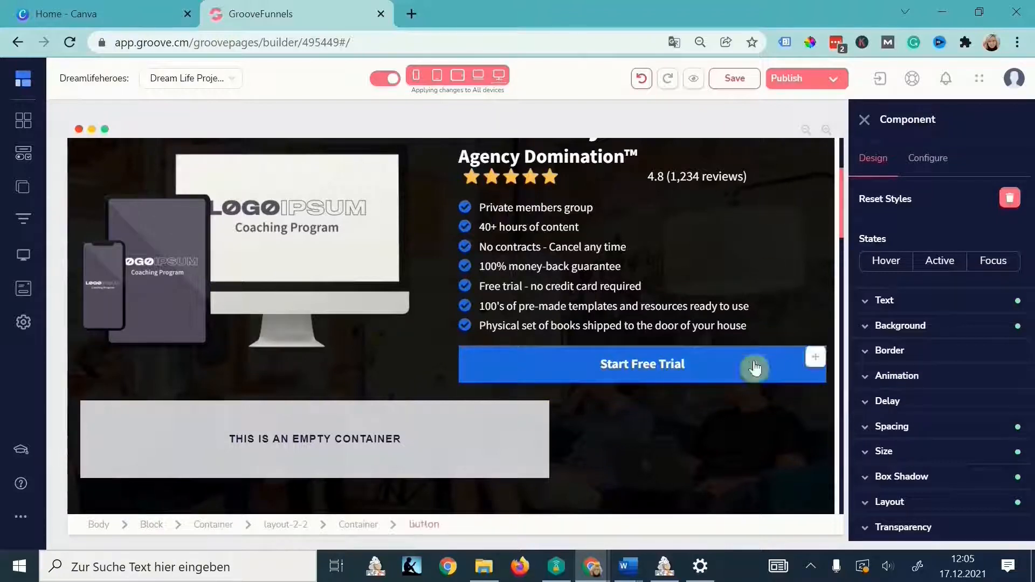
left_click(641, 79)
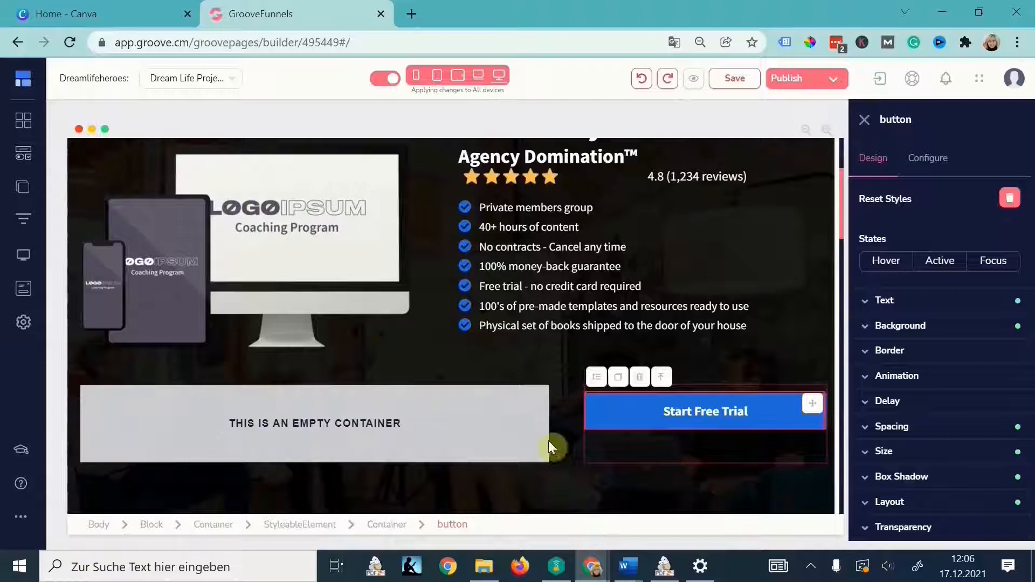
left_click(22, 157)
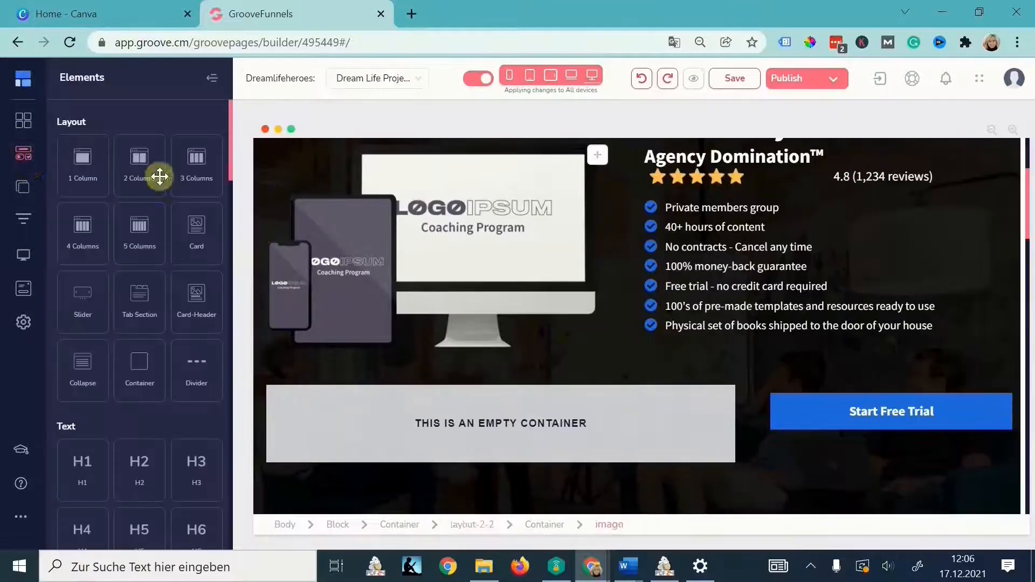
- Add a one-column block under the checklist holding Start Free Trial, narrowed to 71% width
left_click_drag(85, 163, 760, 355)
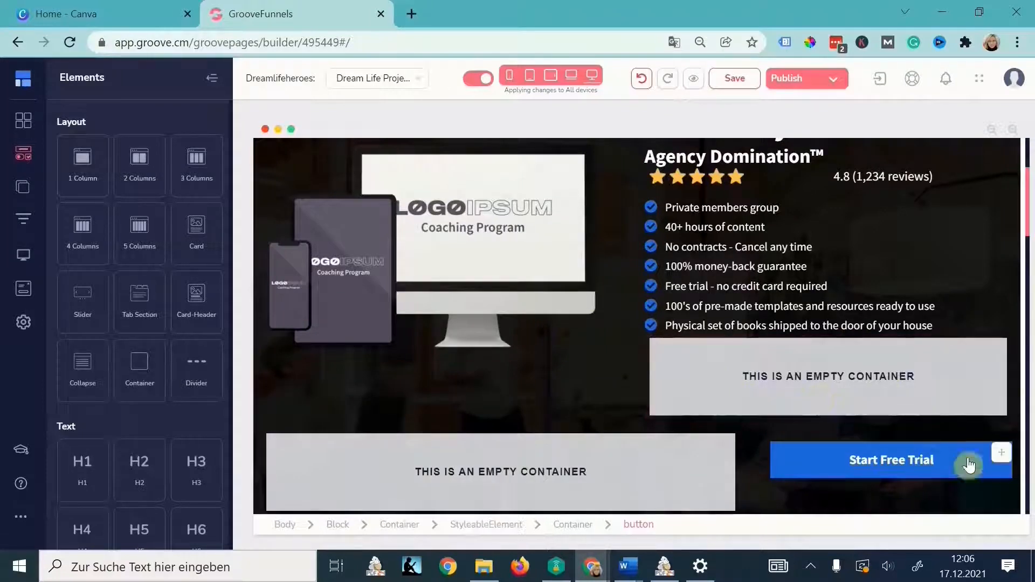
left_click_drag(1000, 453, 929, 381)
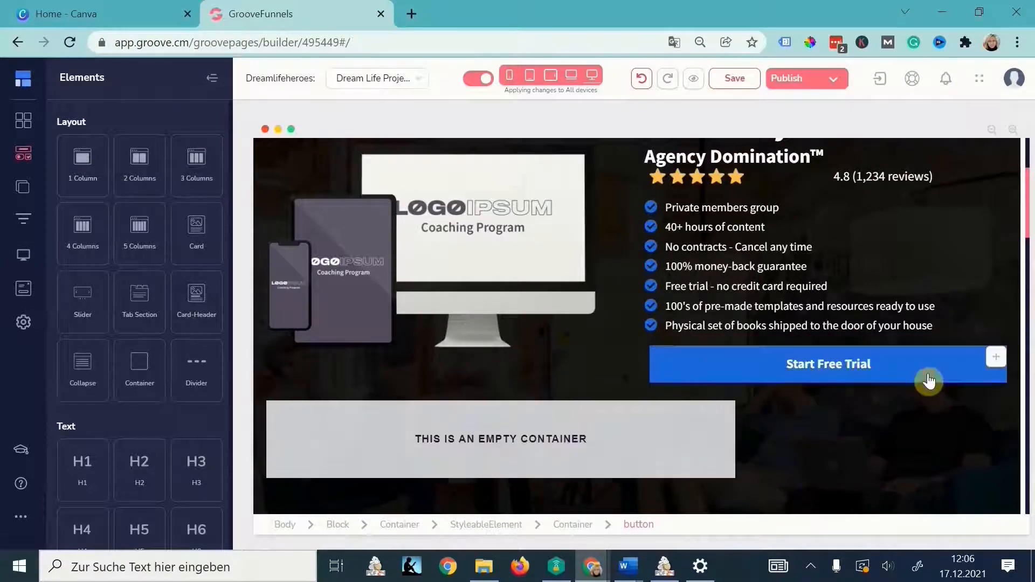
left_click(993, 378)
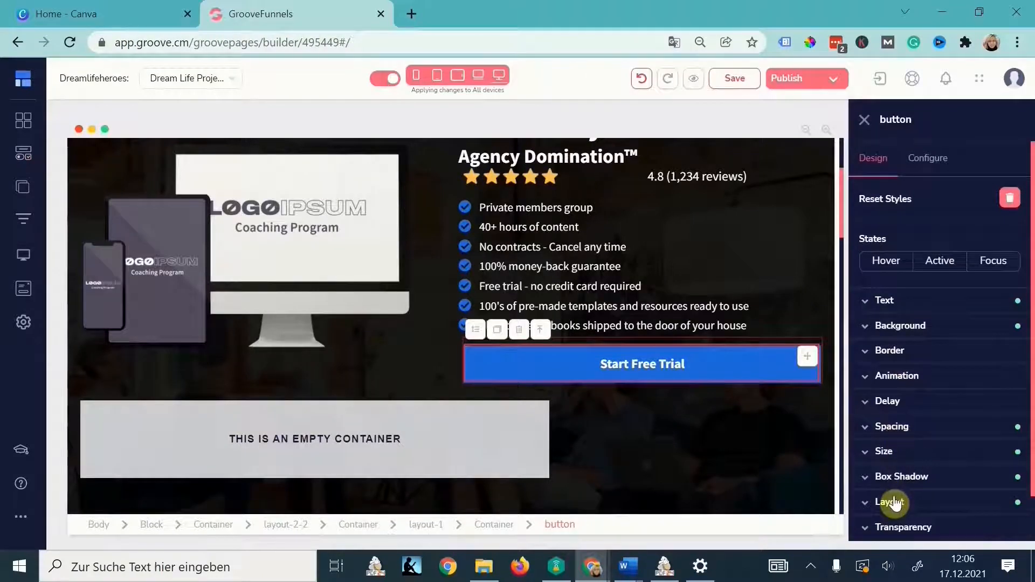
scroll(892, 485, "down", 1)
left_click(887, 407)
left_click_drag(998, 303, 931, 313)
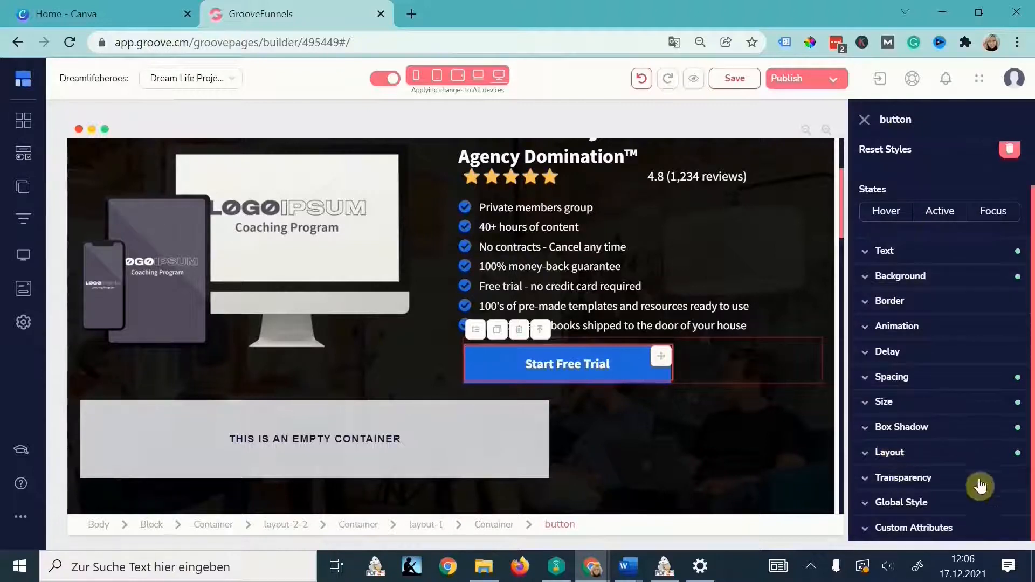
- Centre the Start Free Trial button within its container
left_click(889, 454)
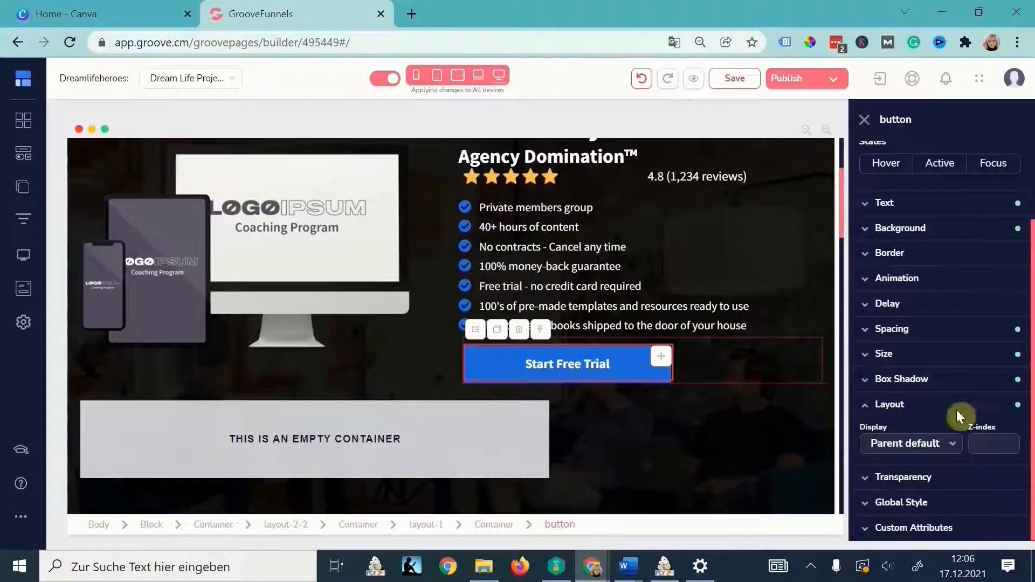
left_click(870, 411)
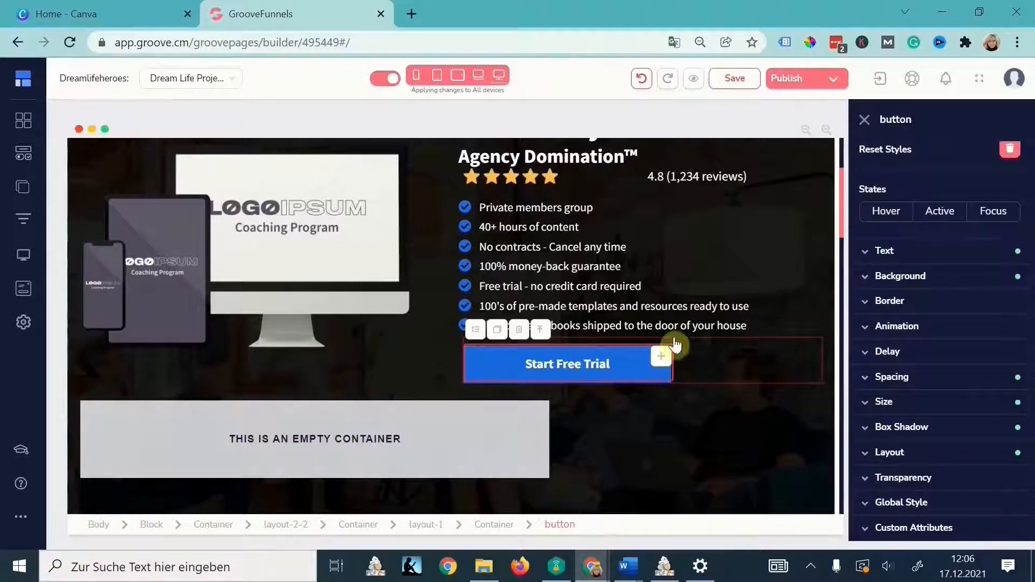
left_click(501, 525)
left_click(893, 452)
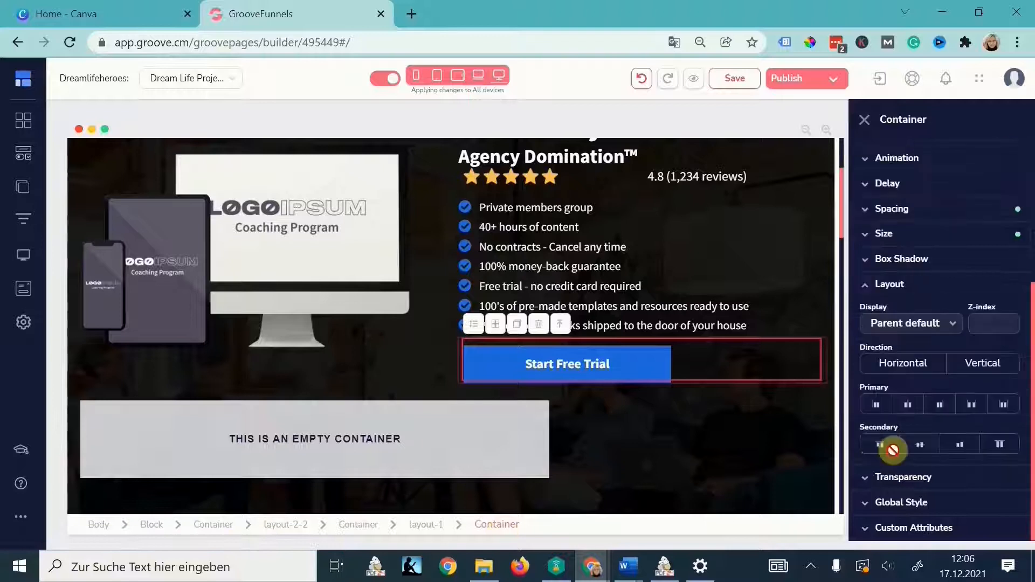
left_click(907, 405)
- Delete the leftover empty container
left_click(168, 415)
left_click(151, 388)
left_click(549, 327)
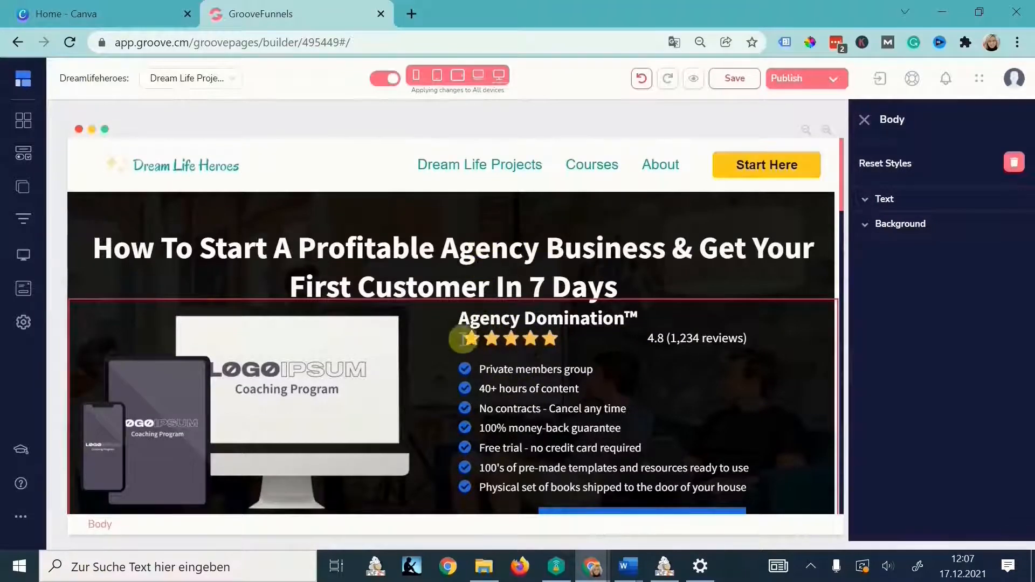
- Give the hero's two-column row a 46 top margin and save the page
left_click(475, 269)
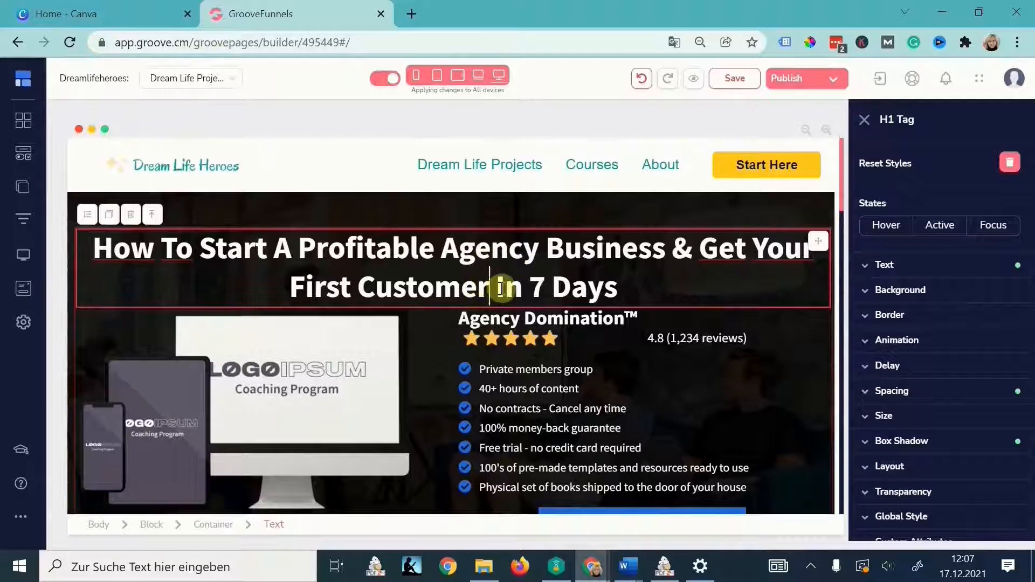
left_click(367, 322)
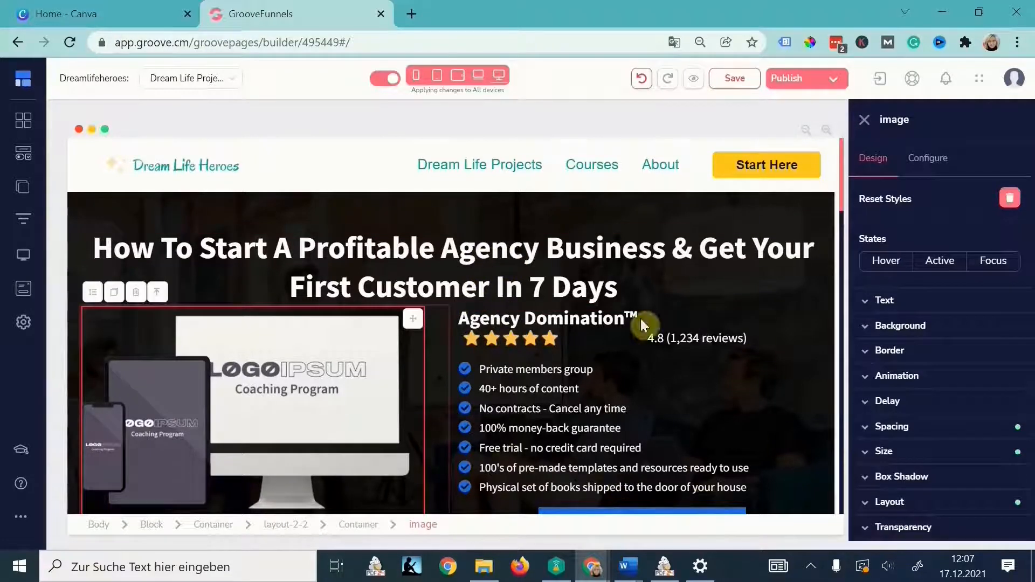
left_click(284, 526)
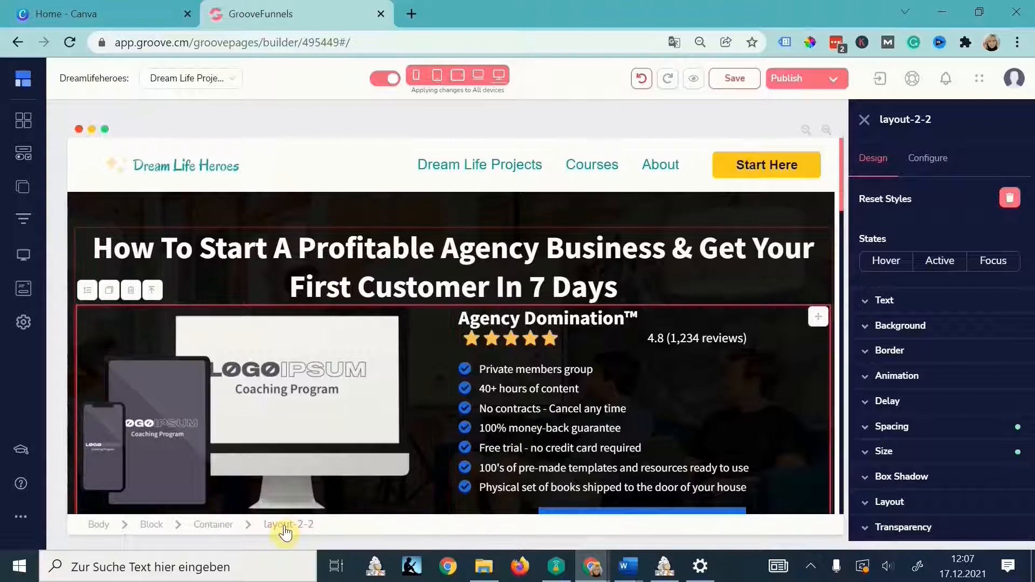
left_click(893, 434)
scroll(893, 439, "down", 3)
left_click(940, 265)
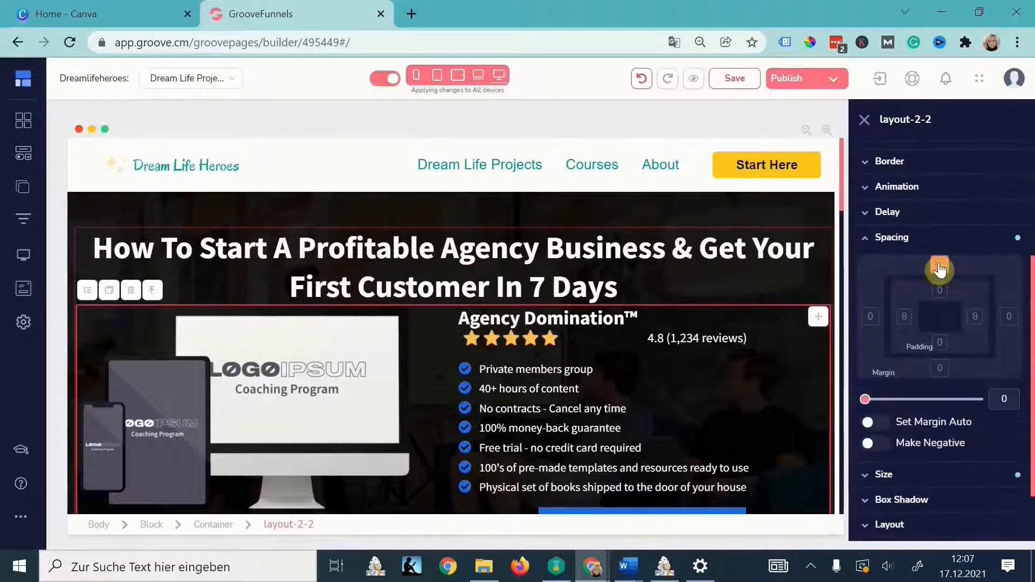
left_click_drag(865, 399, 870, 399)
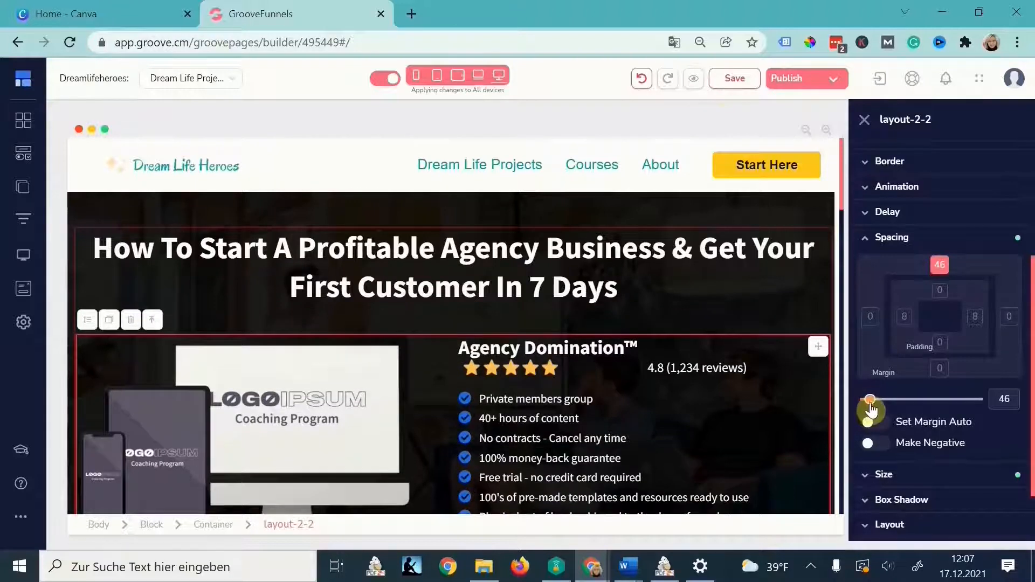
left_click(728, 80)
- Align the Start Free Trial button to the left (start) of its container
scroll(285, 477, "down", 2)
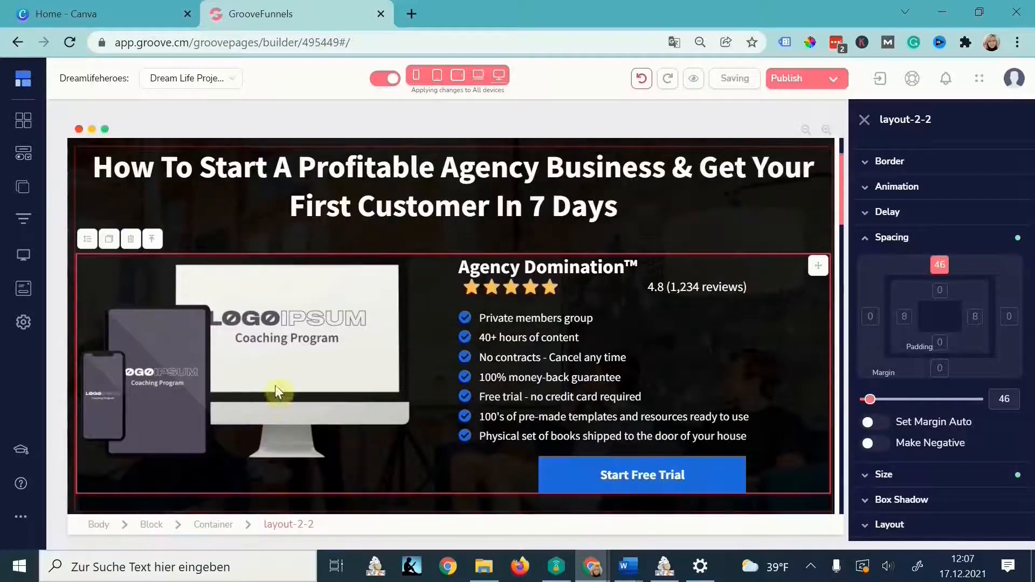
left_click(628, 473)
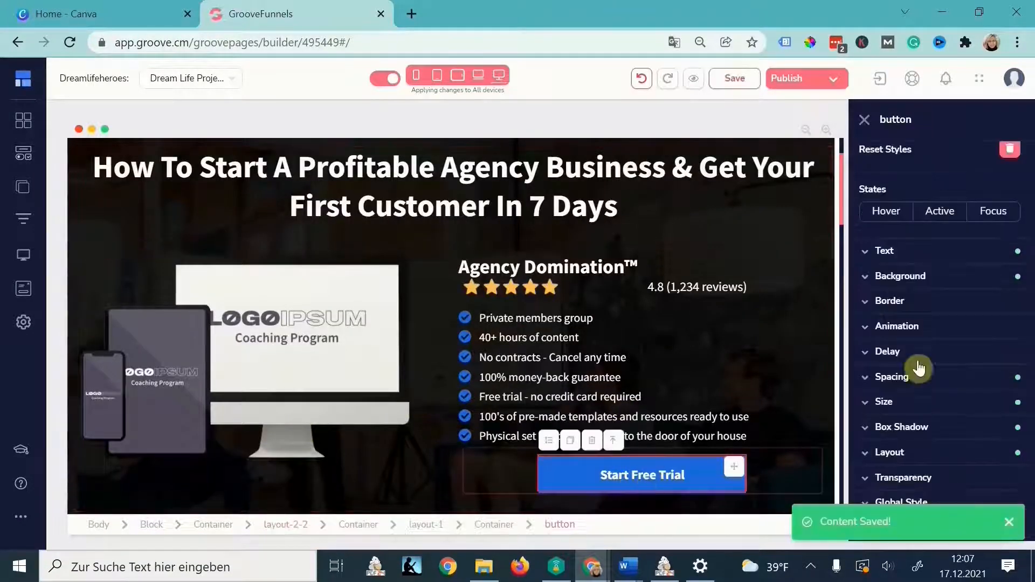
left_click(907, 453)
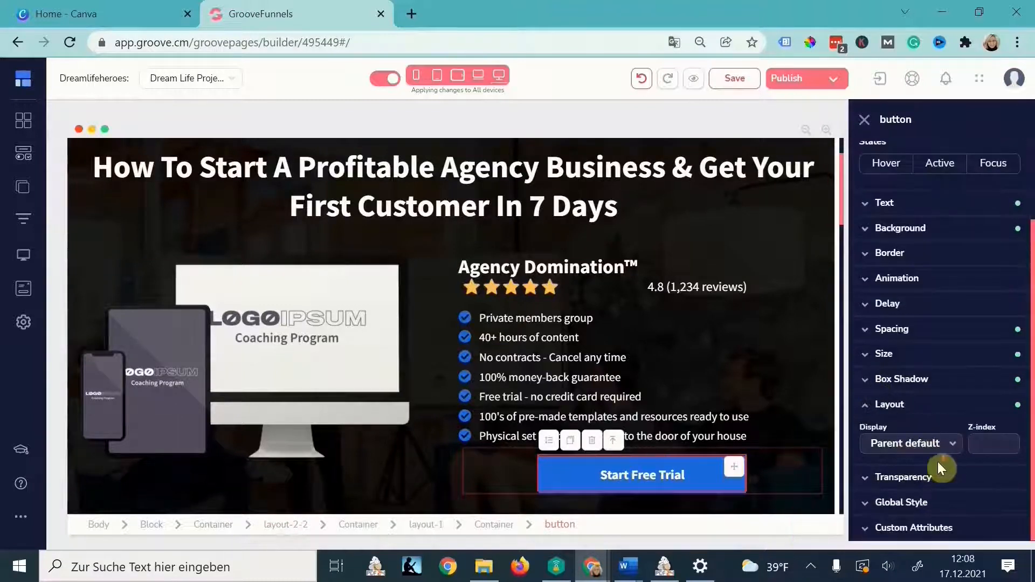
left_click(799, 470)
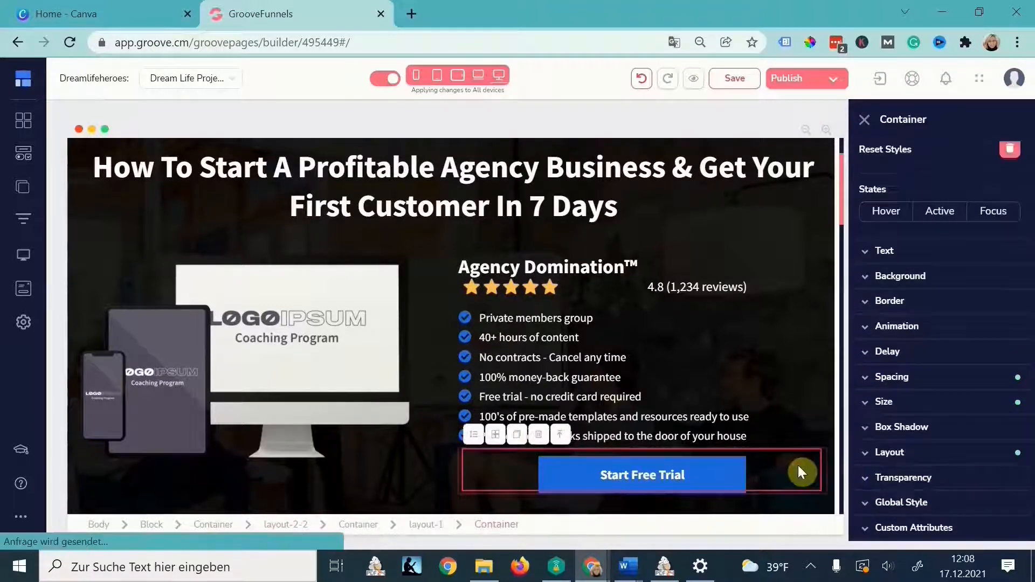
left_click(924, 454)
scroll(926, 454, "down", 3)
left_click(874, 411)
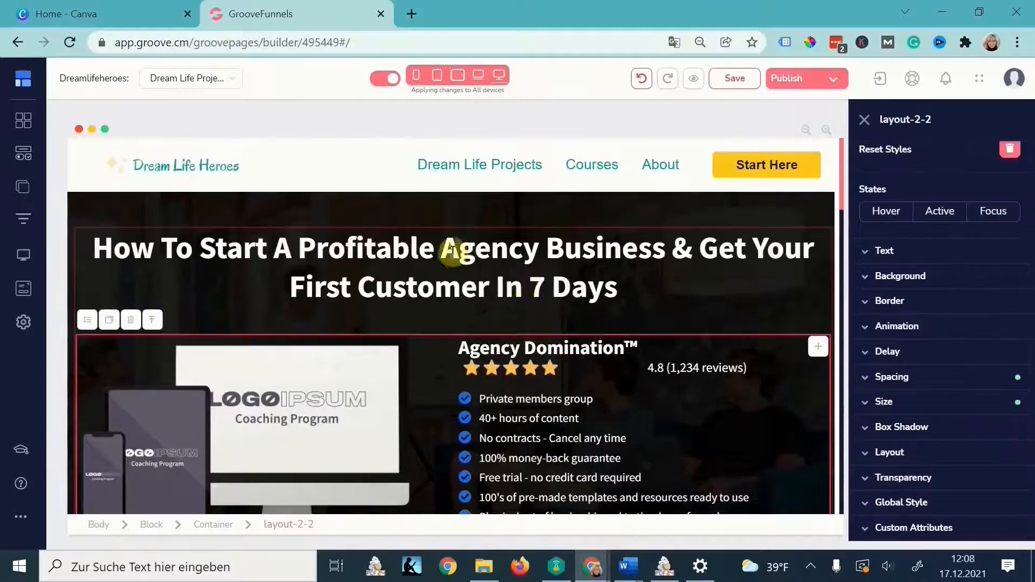
- Reword the headline to end 'the Right Online Business for you in 7 Days' and adjust its side padding
left_click_drag(443, 248, 619, 276)
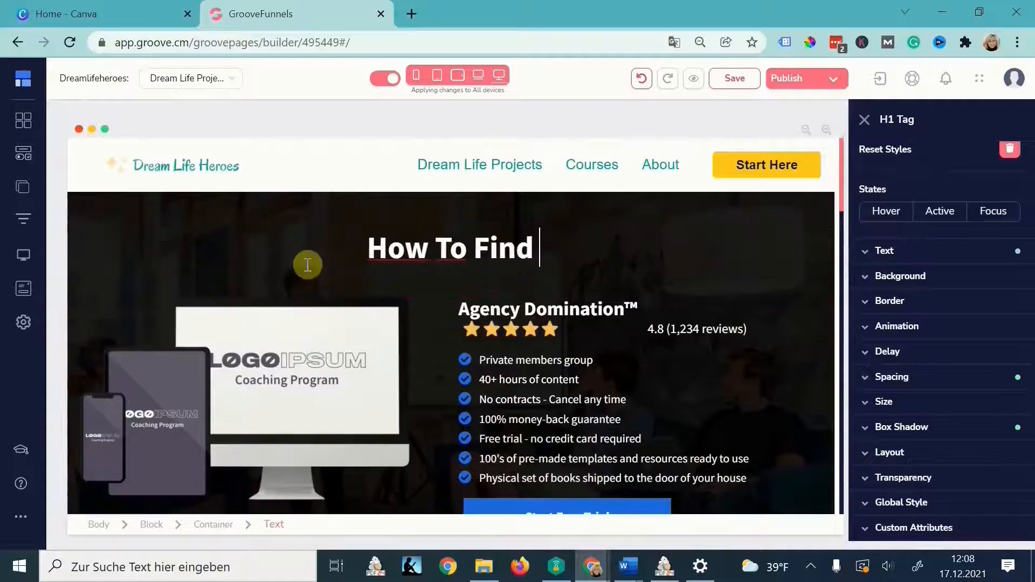
type("the Right Online Business for you in 7 Days")
left_click(549, 240)
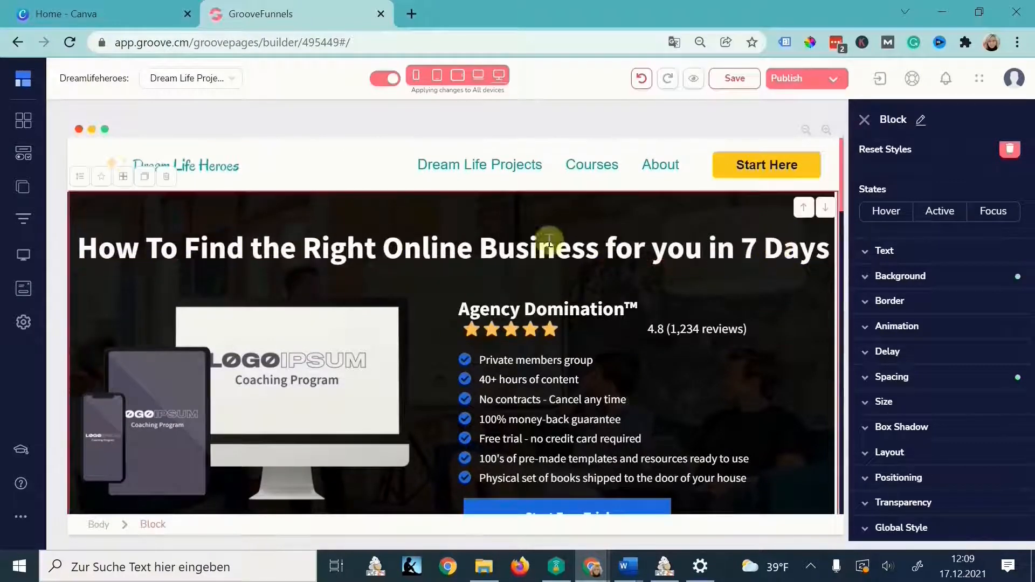
left_click(766, 237)
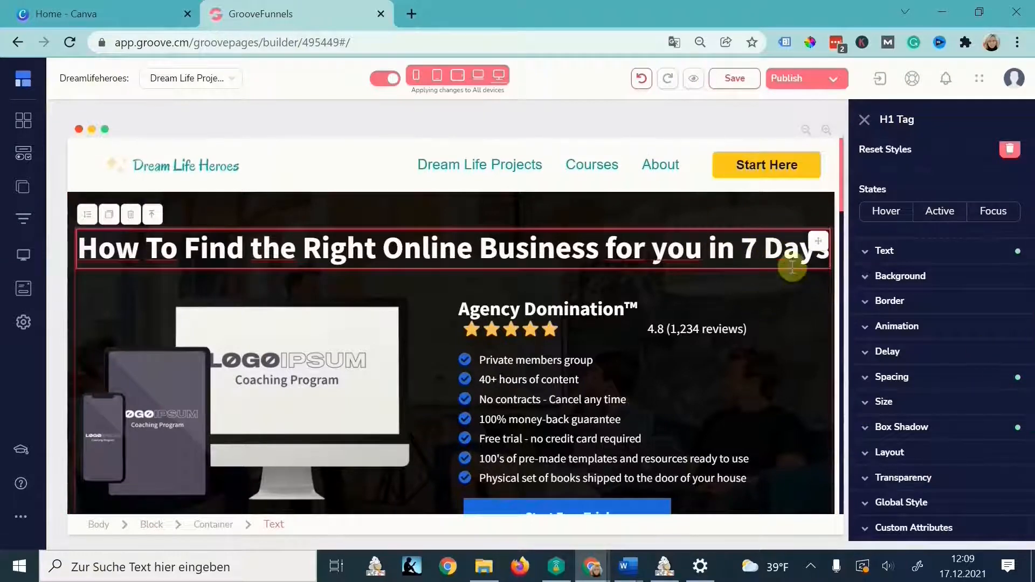
left_click(893, 381)
left_click(916, 456)
scroll(889, 420, "down", 3)
left_click_drag(866, 381, 881, 381)
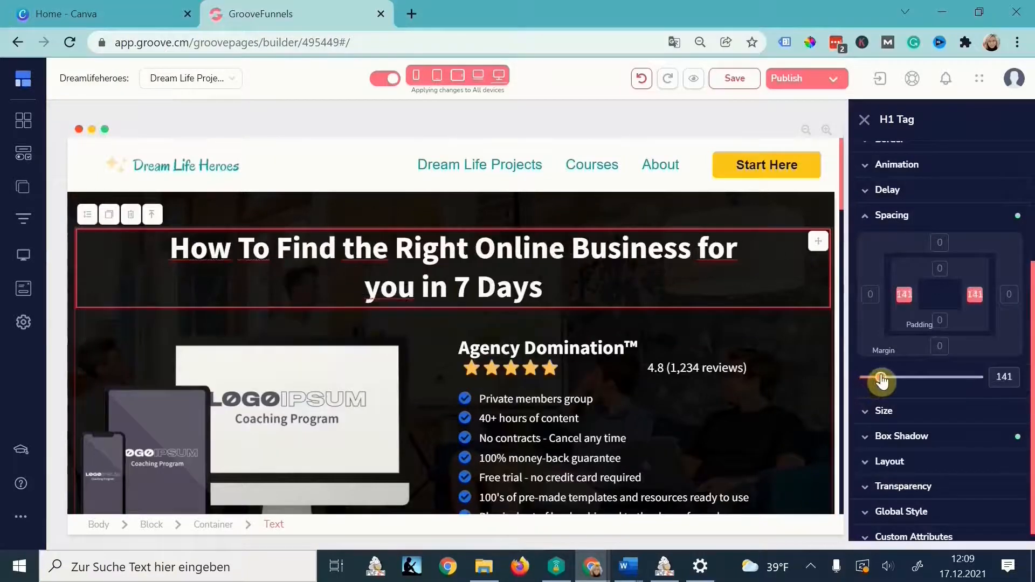
scroll(593, 270, "down", 2)
- Rename the Agency Domination heading to 'Online Business Starter Kit' and delete its stars and reviews text
triple_click(610, 268)
type("Online Busi")
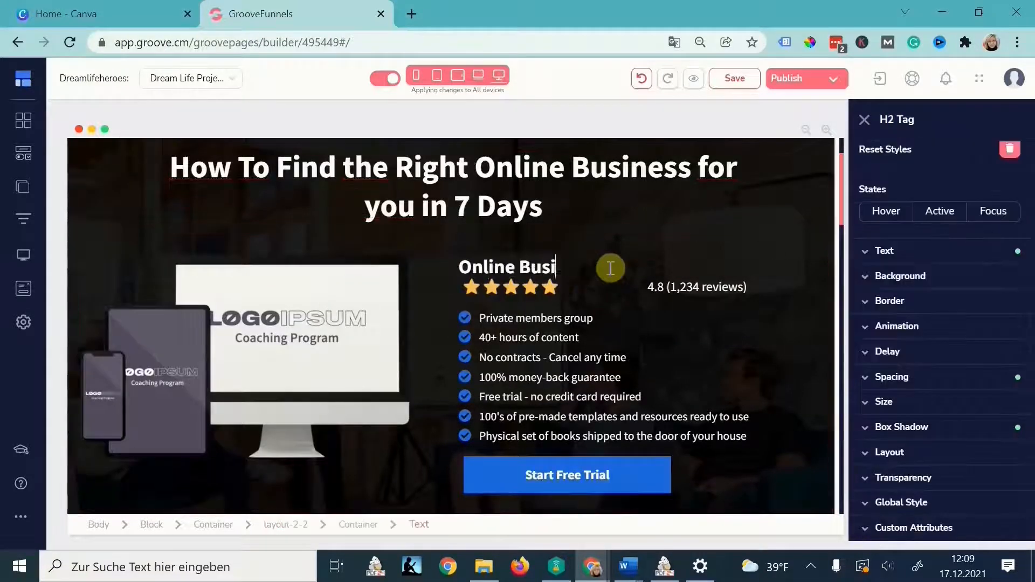
type("ness Starte")
left_click(531, 287)
left_click(522, 267)
left_click(550, 325)
left_click(672, 289)
left_click(703, 265)
left_click(551, 326)
- Delete the emptied rating row and its leftover container, then select the hero mockup image
left_click(573, 310)
left_click(536, 266)
left_click(549, 326)
left_click(539, 313)
left_click(513, 266)
left_click(549, 326)
scroll(330, 402, "up", 2)
left_click(330, 402)
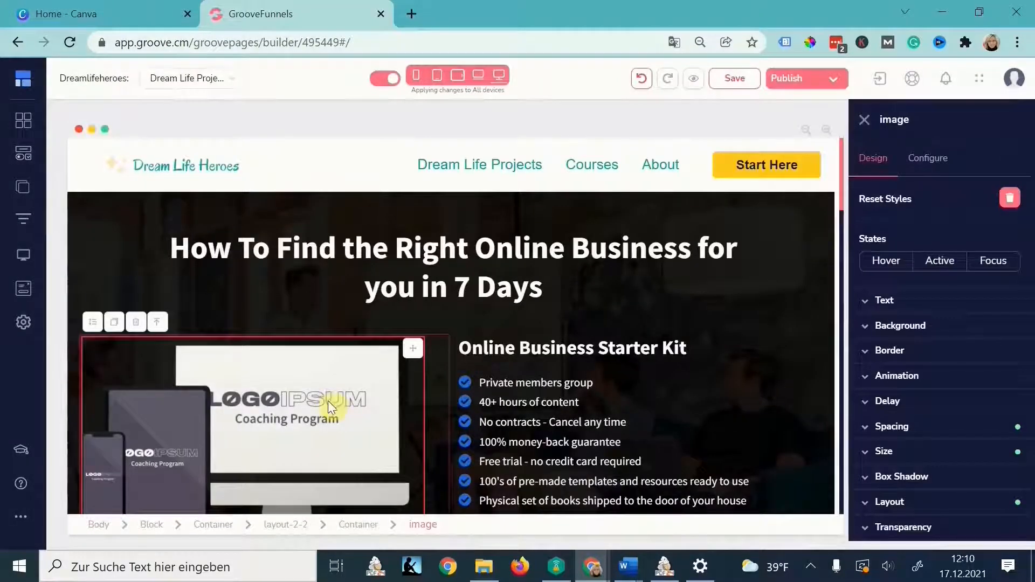
- Remove the hero's mockup image and search Free Stock Photos for 'beach'
left_click(922, 159)
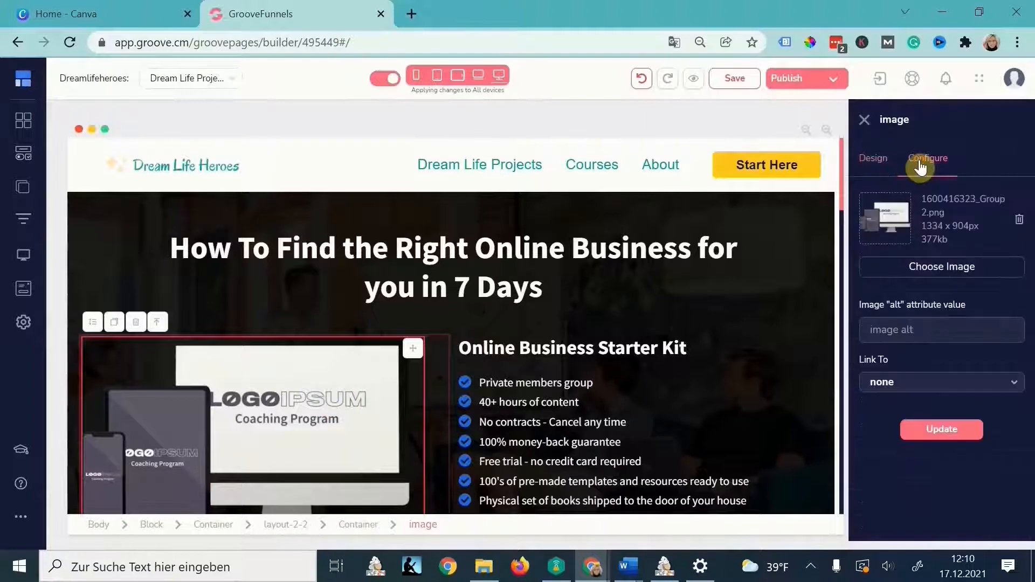
left_click(1019, 221)
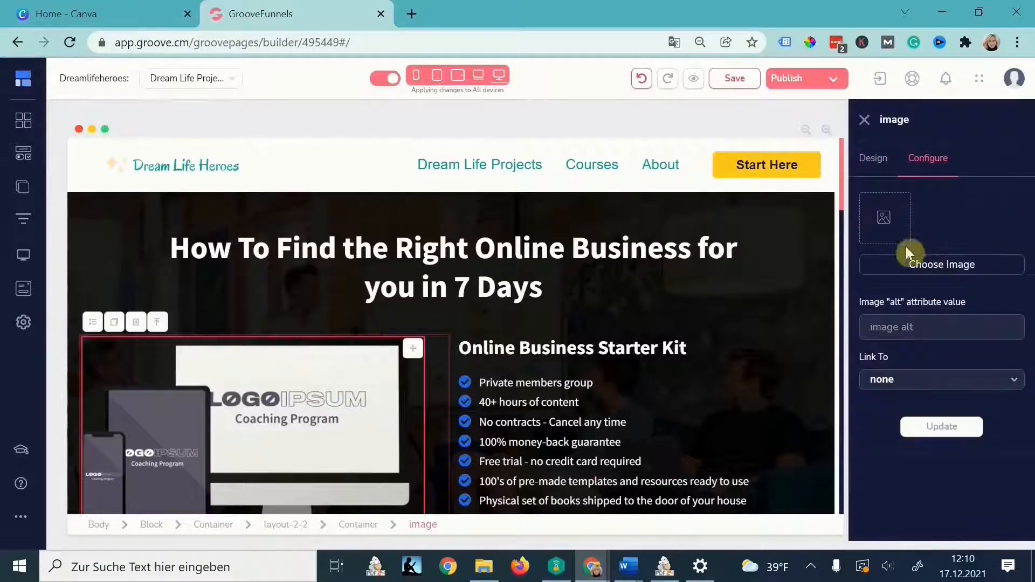
left_click(907, 264)
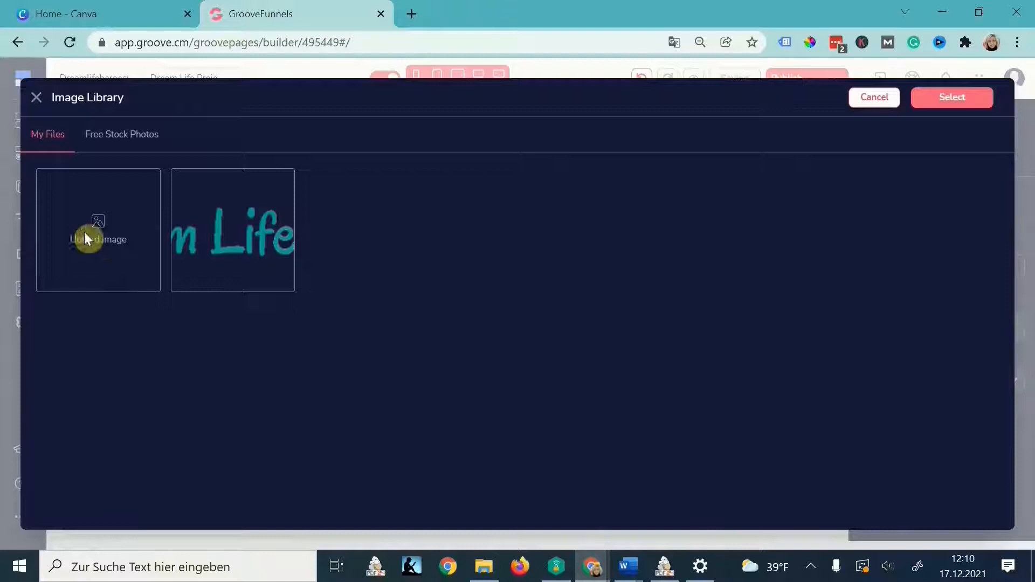
left_click(125, 137)
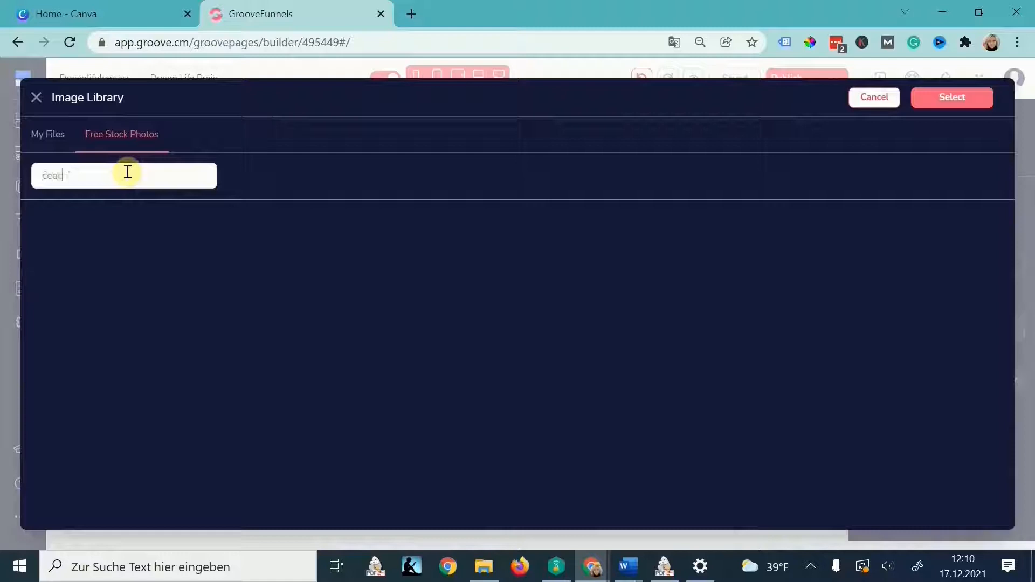
type("beach")
key("Return")
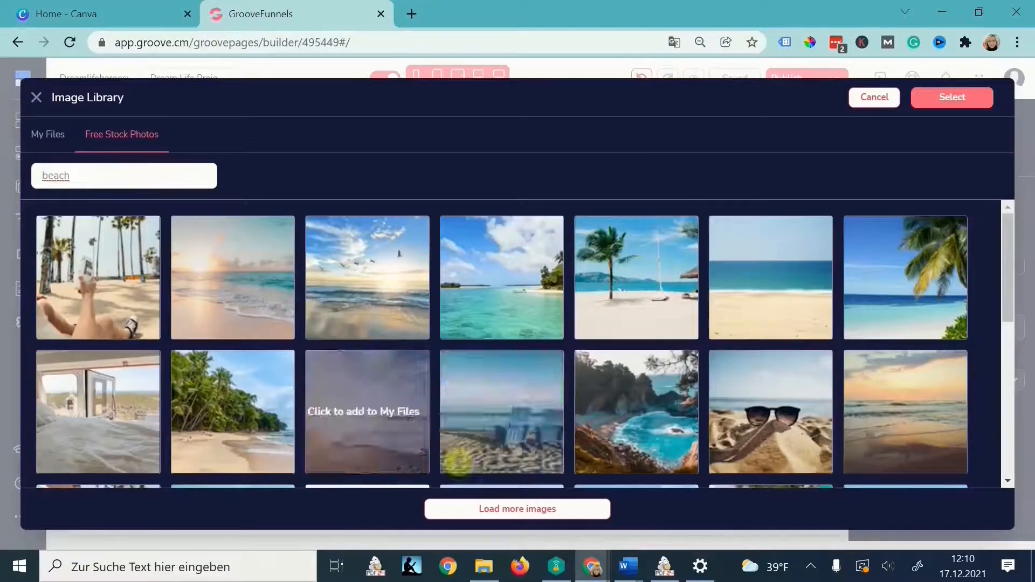
- After briefly trying a 'people' search, pick a beach photo and apply it to the hero
double_click(112, 175)
type("people")
key("Return")
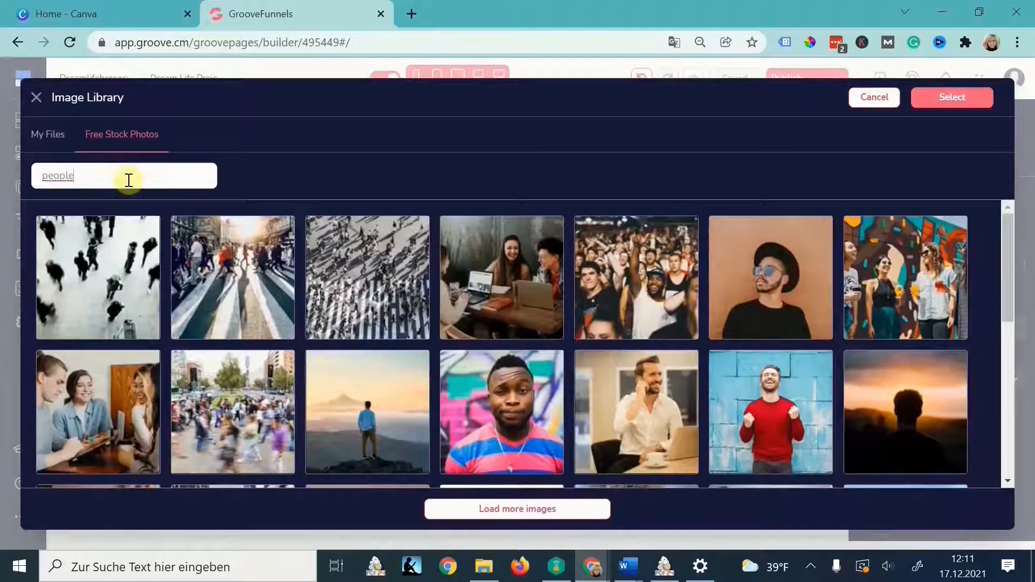
double_click(109, 177)
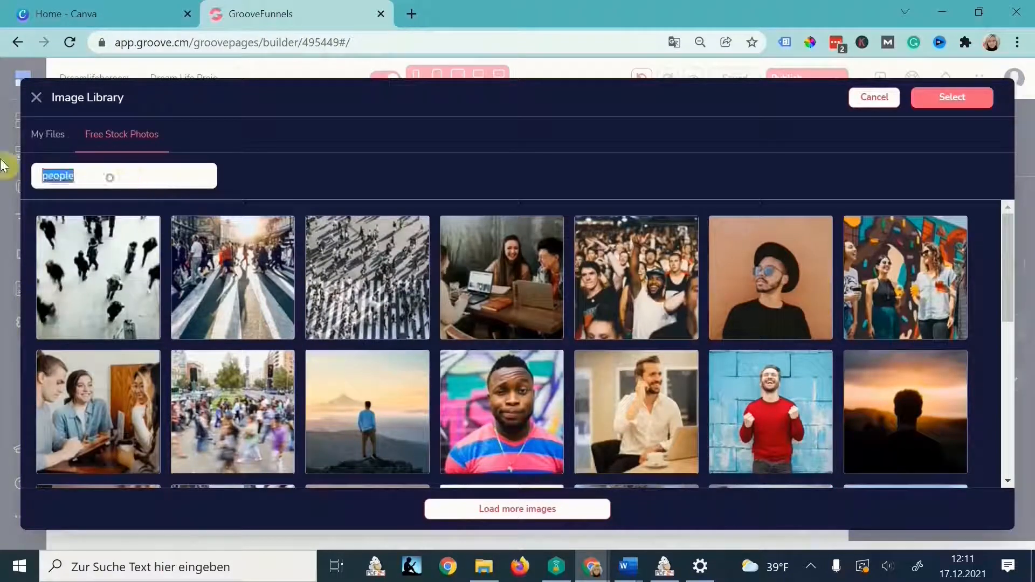
key("Return")
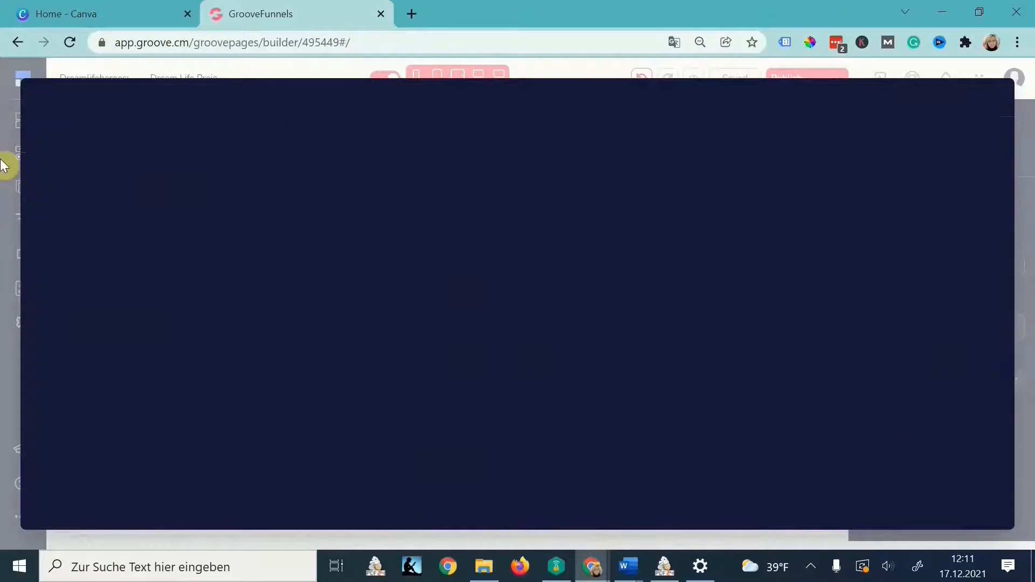
left_click(493, 242)
left_click(950, 97)
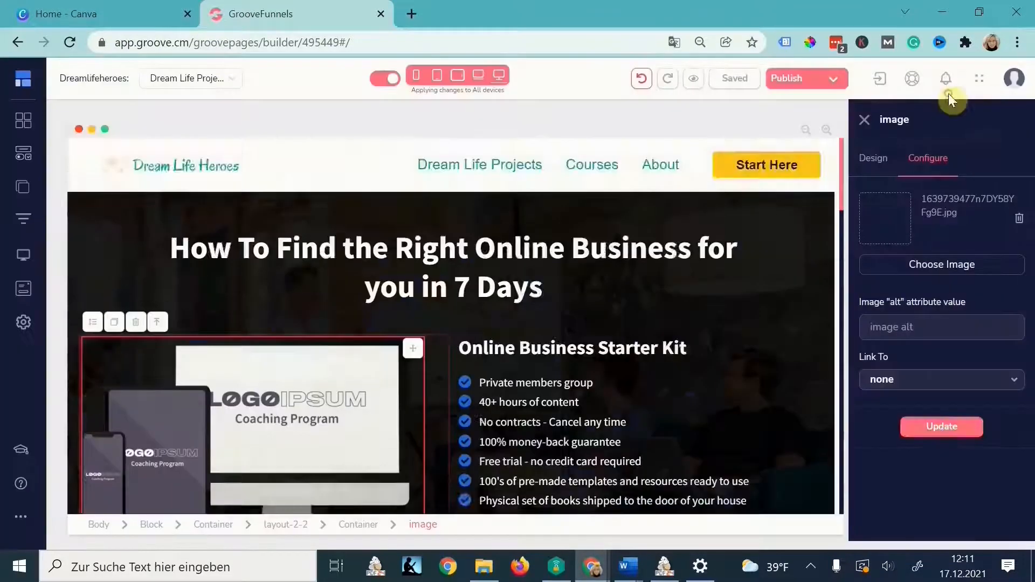
left_click(942, 427)
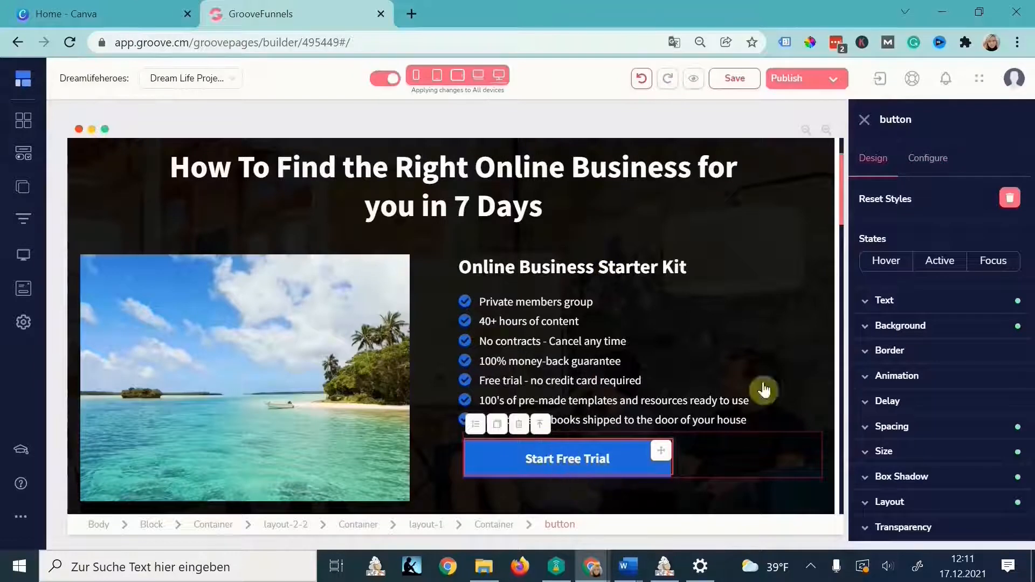
- Relabel the Start Free Trial button to 'Start Today' and select the hero block
left_click(936, 164)
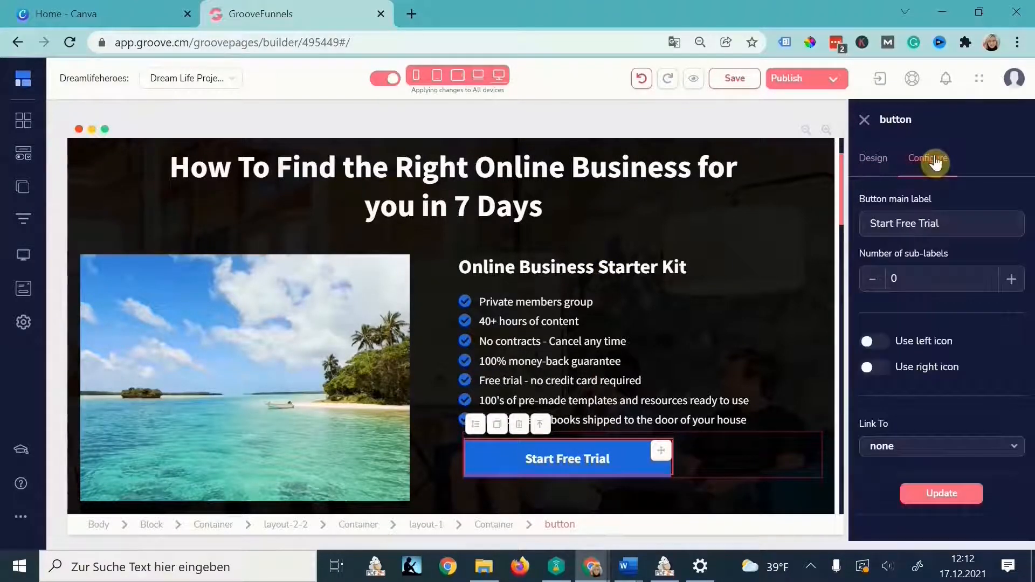
triple_click(983, 224)
type("Start")
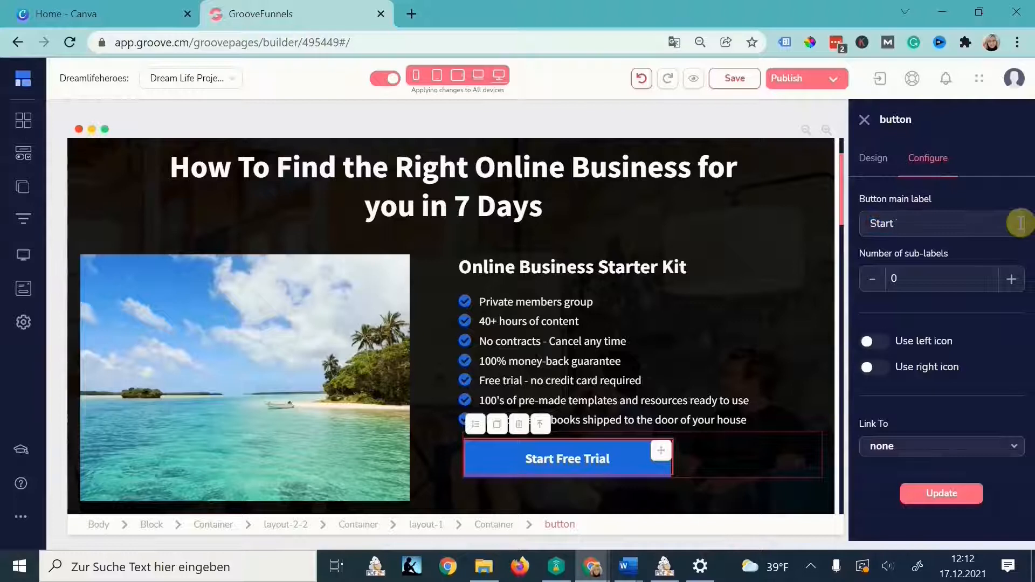
left_click(931, 497)
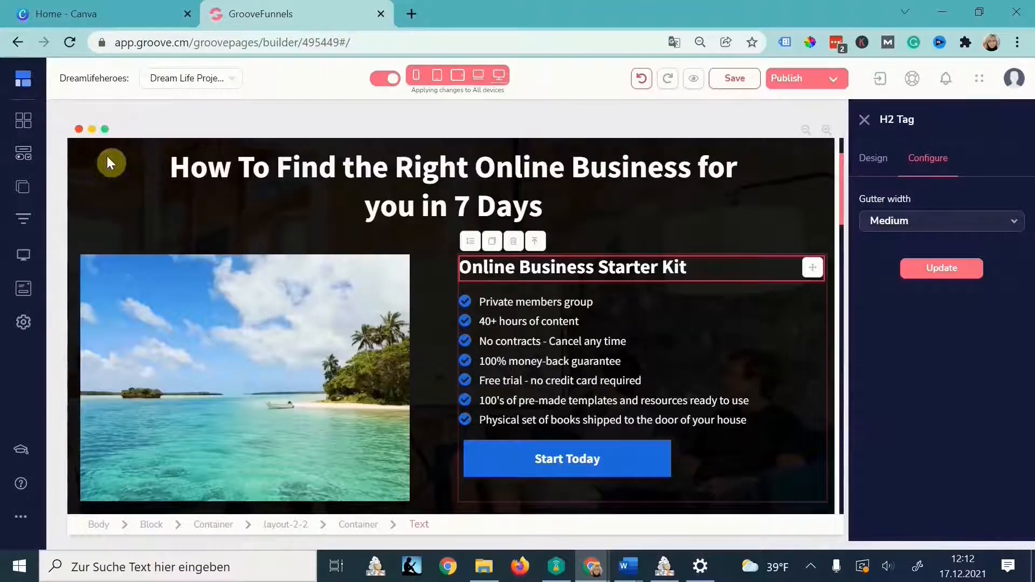
left_click(107, 156)
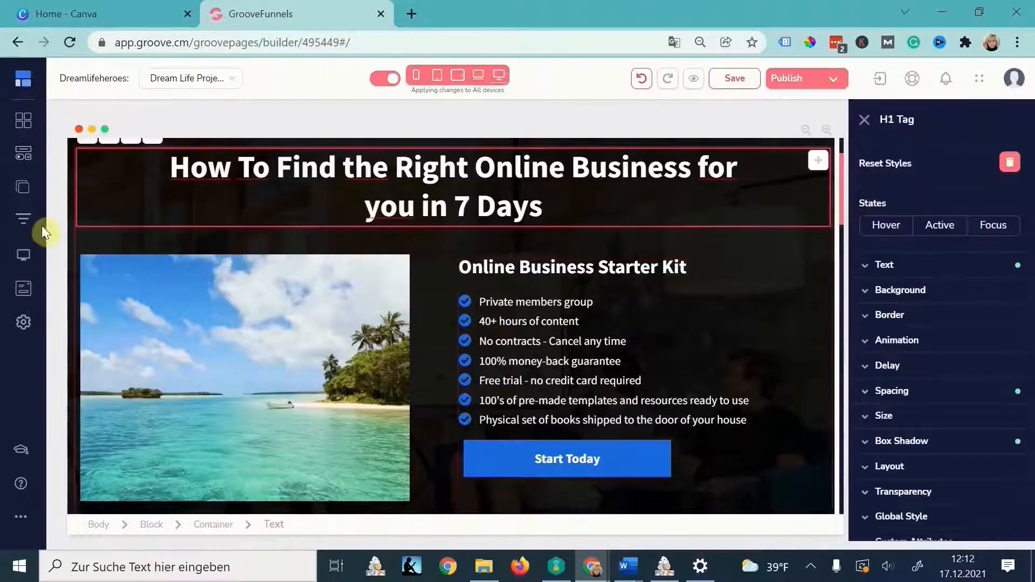
left_click(334, 214)
- Set the hero background to the mood board's teal #089F9B, then darken it slightly
left_click(902, 290)
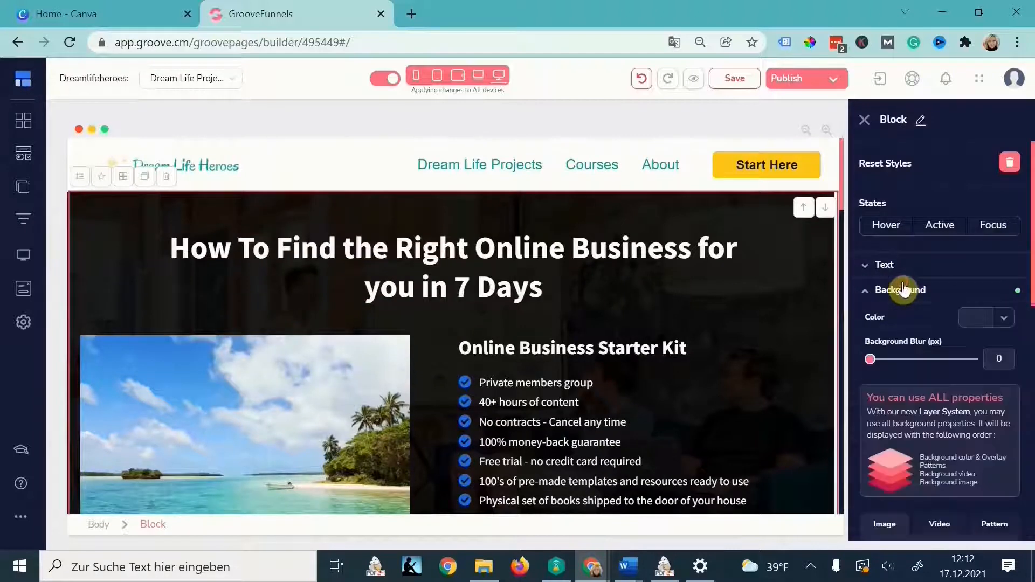
left_click(664, 566)
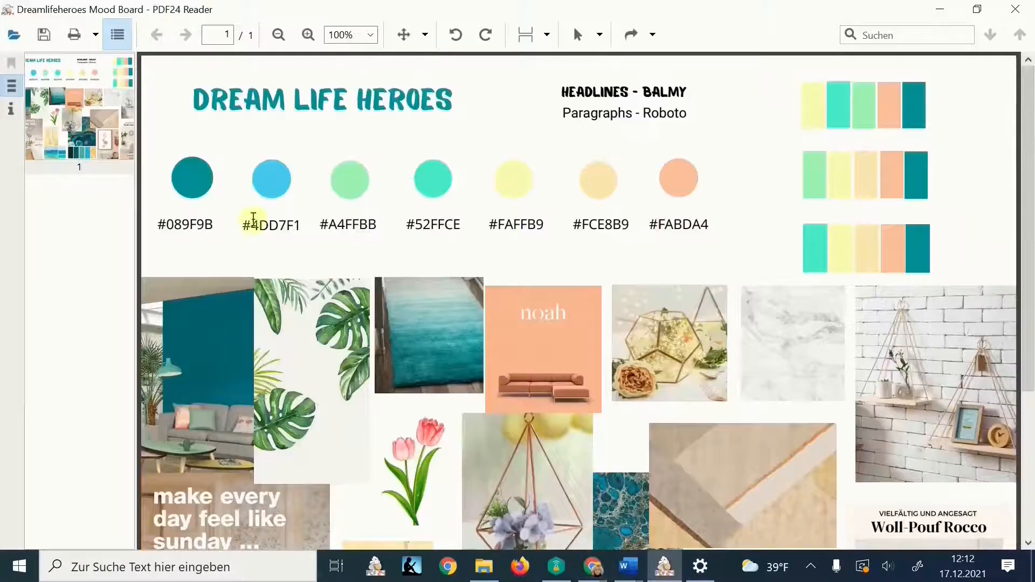
left_click_drag(229, 230, 145, 227)
key("ctrl+c")
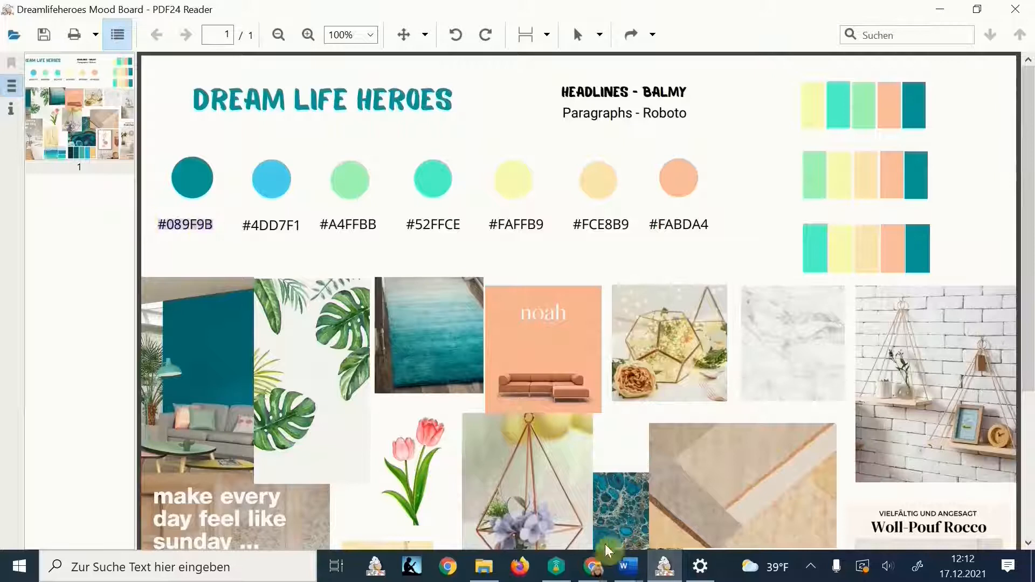
mouse_move(593, 563)
left_click(855, 491)
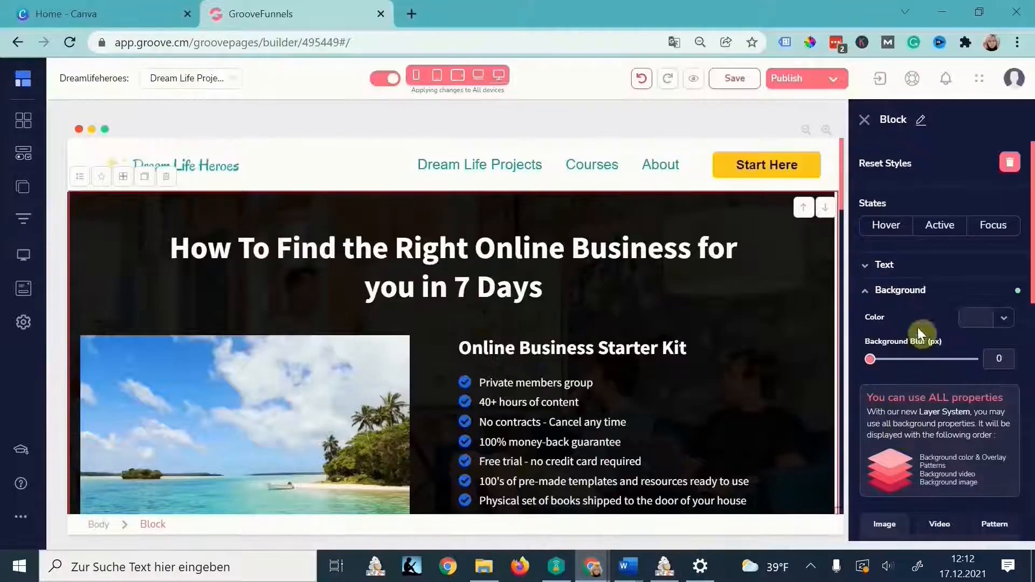
left_click(971, 328)
left_click_drag(970, 480, 874, 479)
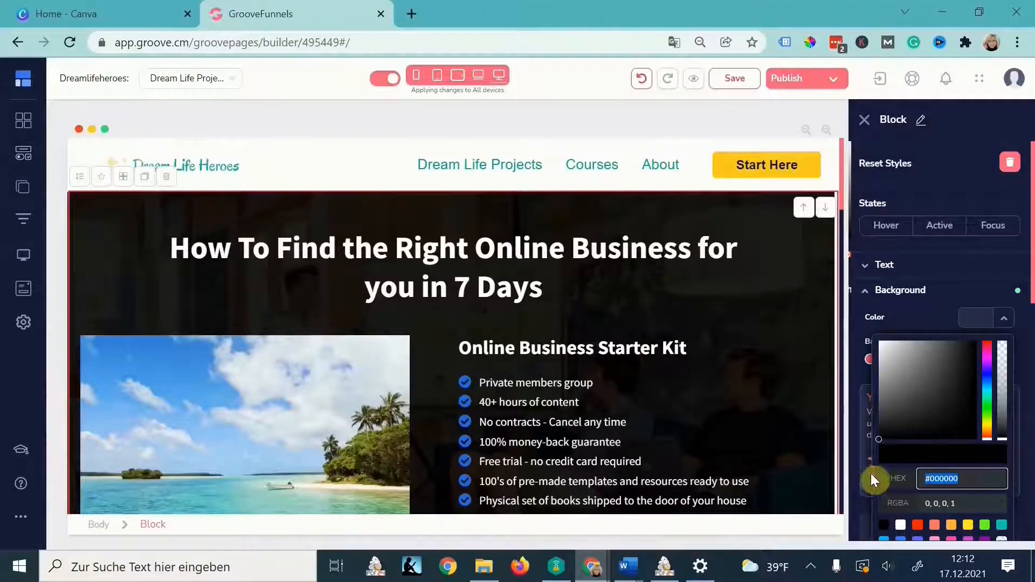
key("ctrl+v")
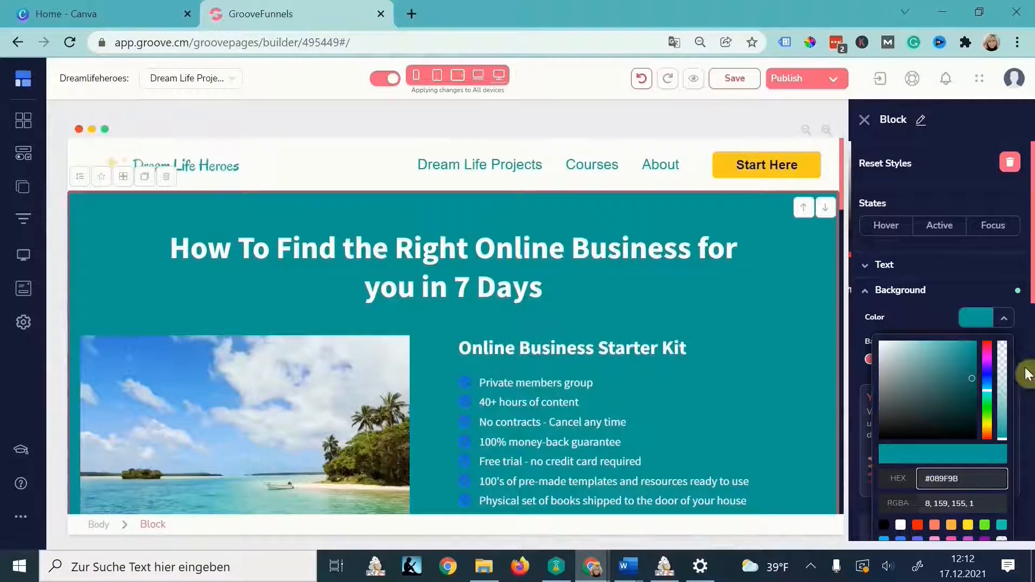
left_click_drag(974, 387, 971, 402)
- Copy the pale yellow #FCE8B9 from the mood board and bring up the hero headline's text colour options
key("alt+Tab")
left_click_drag(572, 225, 631, 227)
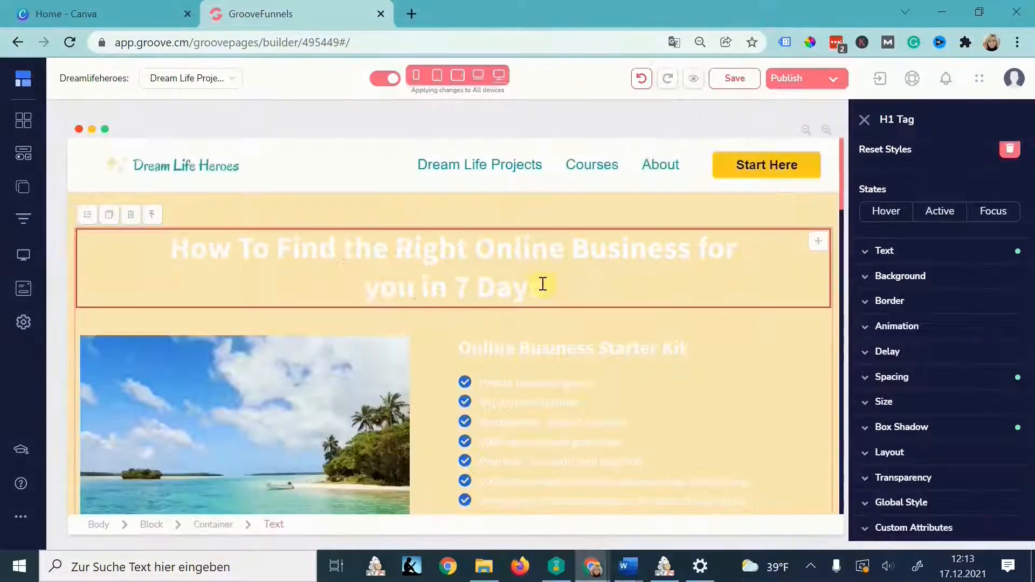
left_click_drag(543, 282, 158, 237)
left_click(915, 259)
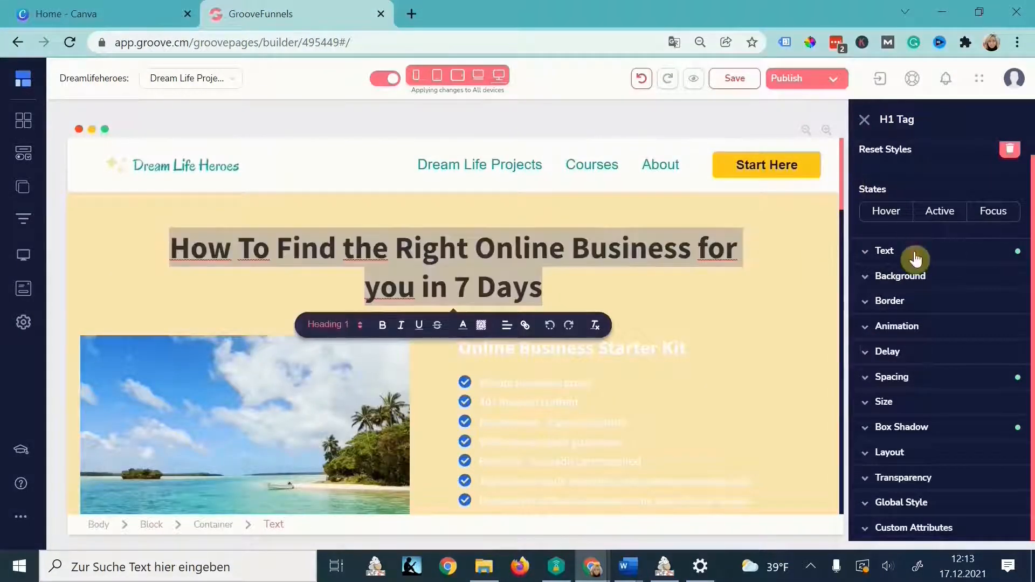
left_click(998, 358)
- Replace the Dream Life Heroes paragraph with the pasted mission statement text
scroll(919, 472, "down", 3)
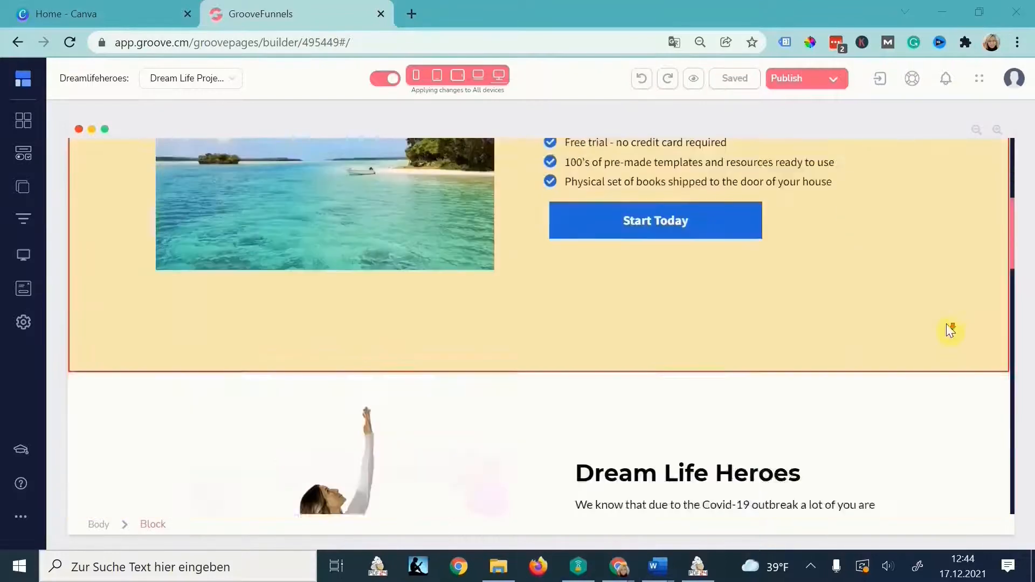
scroll(687, 291, "down", 5)
triple_click(682, 285)
type("My mission is to inspire people to believe in themselves and work on their dreams. With helpful tutorials, a supportive community, coaching and accountability groups I want to provide people with everything they need to succeed.")
- Retitle the packages section 'Courses' and rename cards to 'Online Business Starter Kit' and 'Affiliate Marketing for Beginners'
scroll(723, 345, "down", 5)
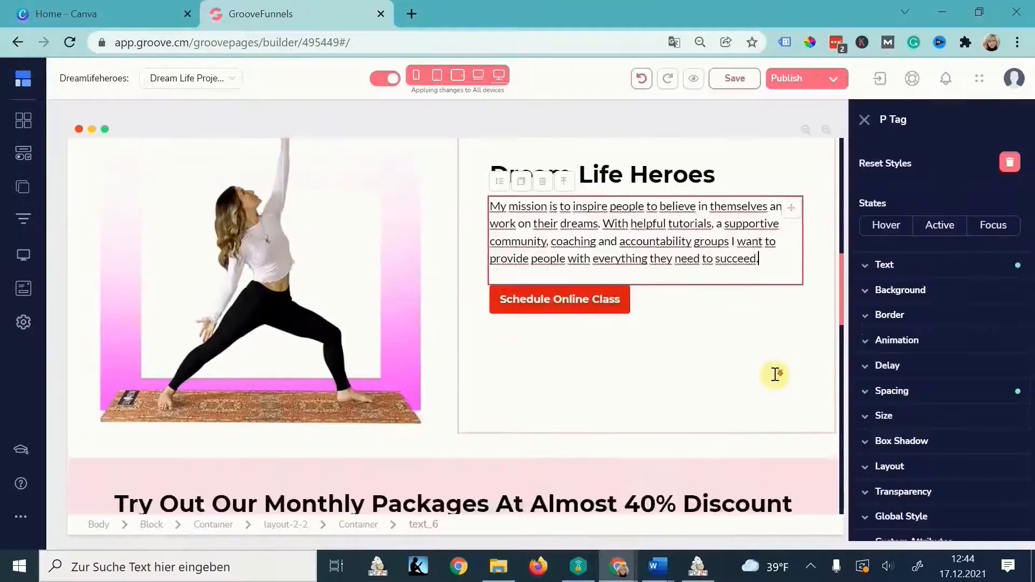
triple_click(676, 312)
type("Courses")
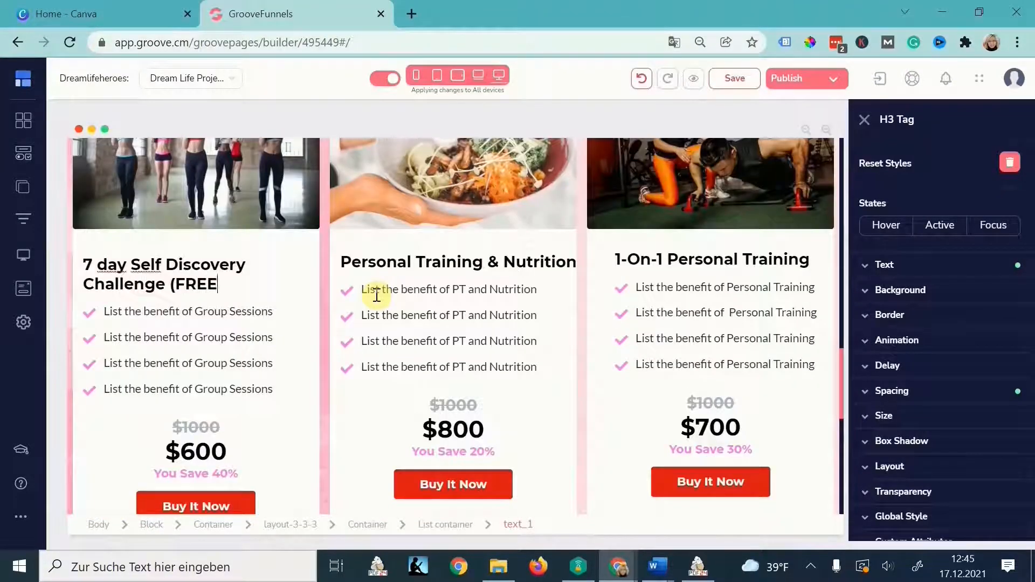
type(")")
triple_click(456, 263)
type("Online Business Starter Kit")
triple_click(723, 261)
type("Affiliate Marketing for Beginners")
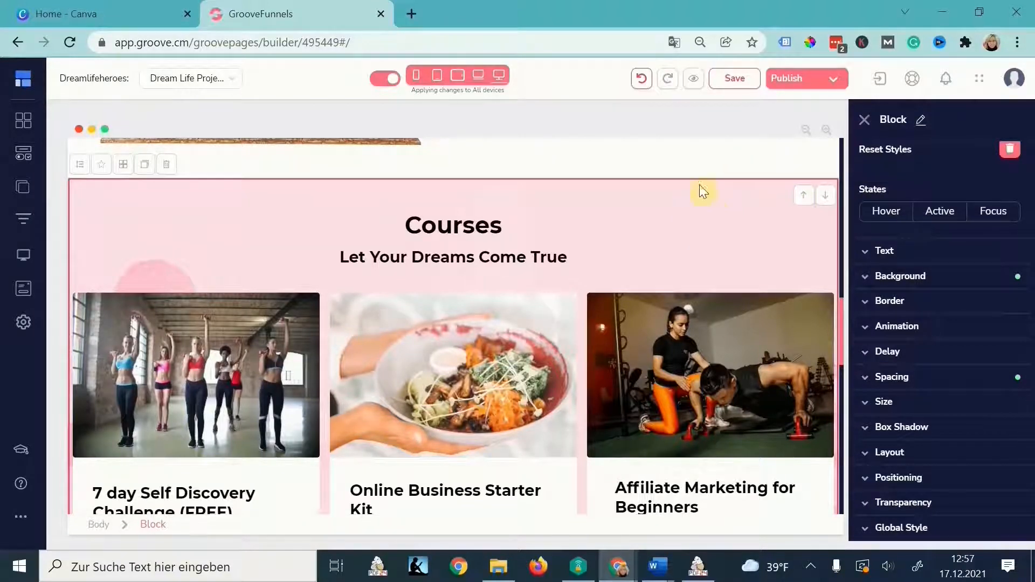
left_click(929, 277)
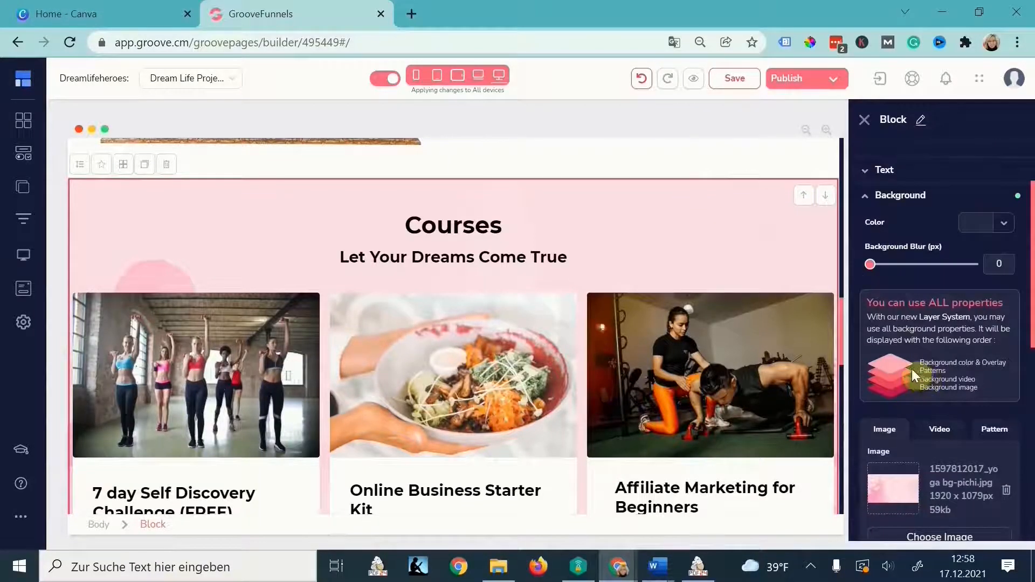
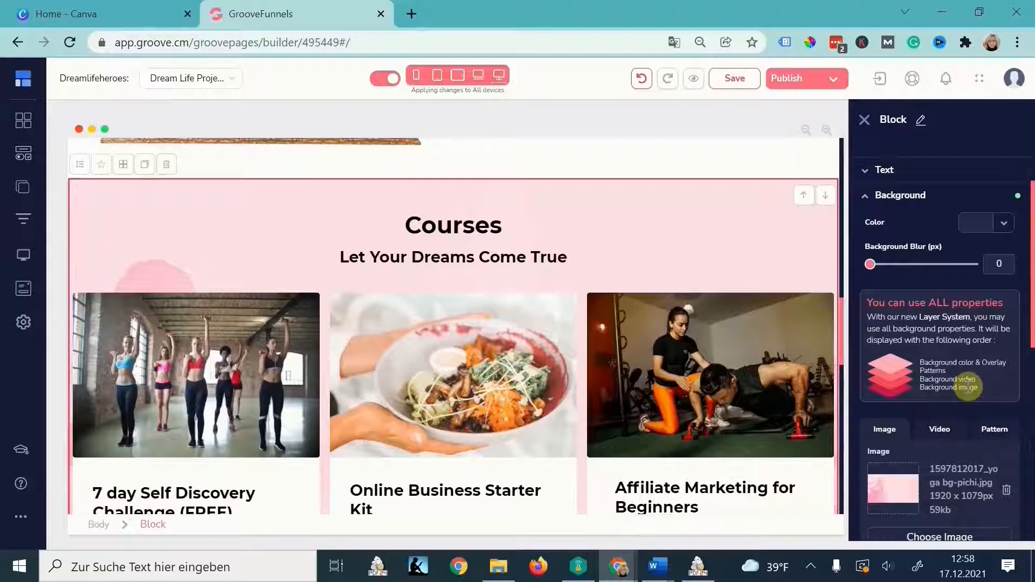
- Replace the Courses section's pink background image with the beach sky photo
scroll(933, 419, "down", 2)
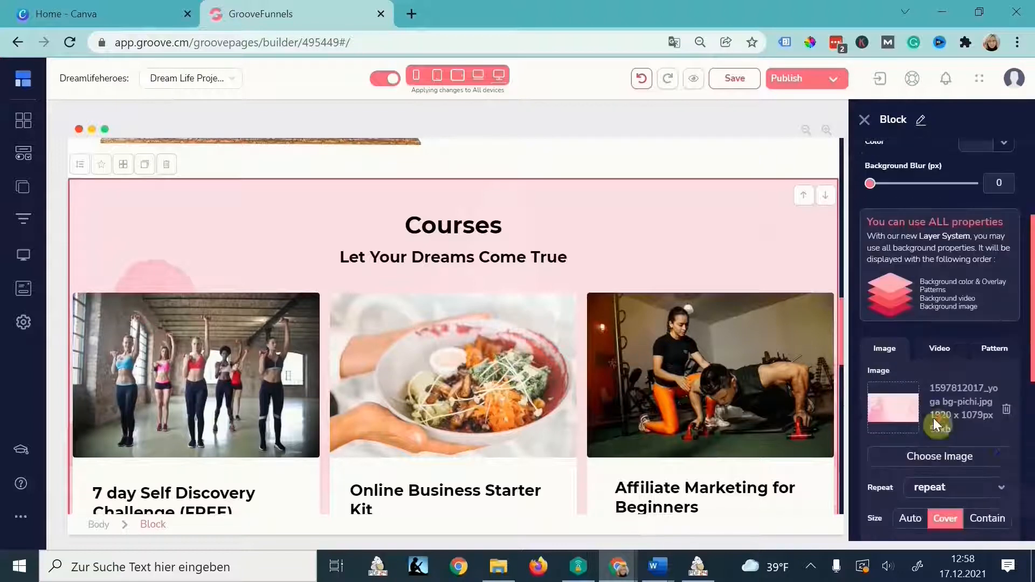
left_click(1007, 415)
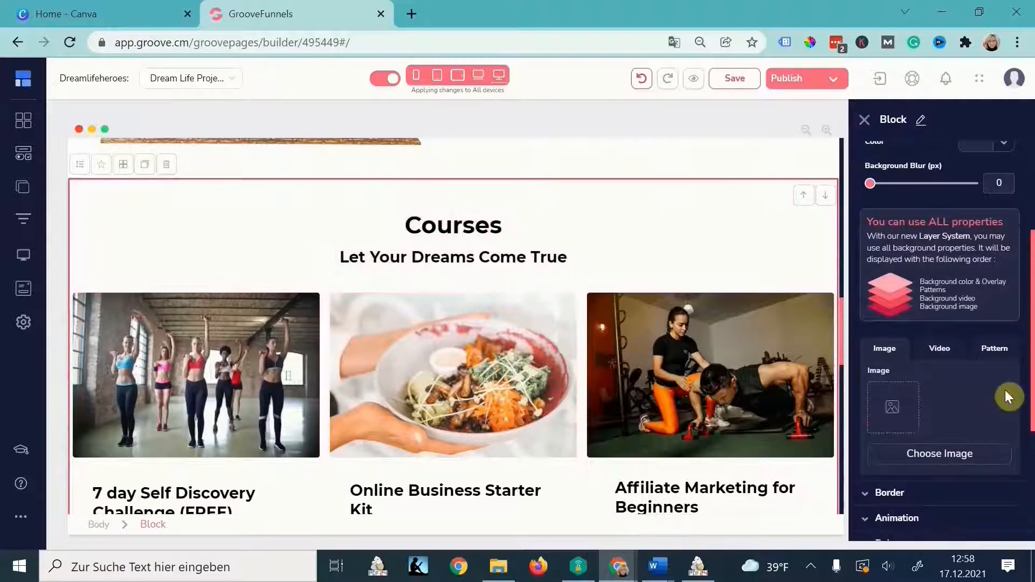
left_click(923, 454)
left_click(247, 228)
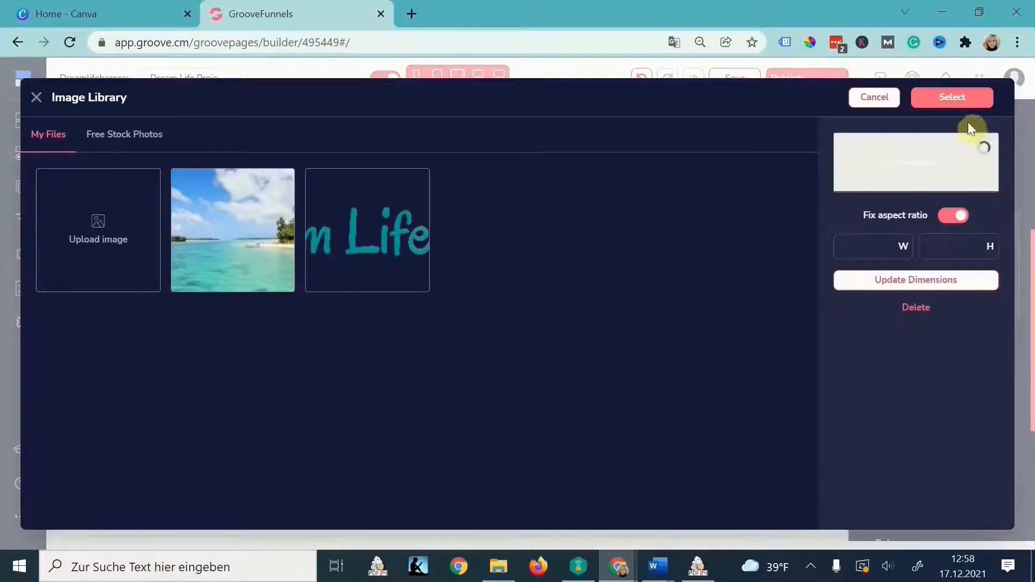
left_click(959, 100)
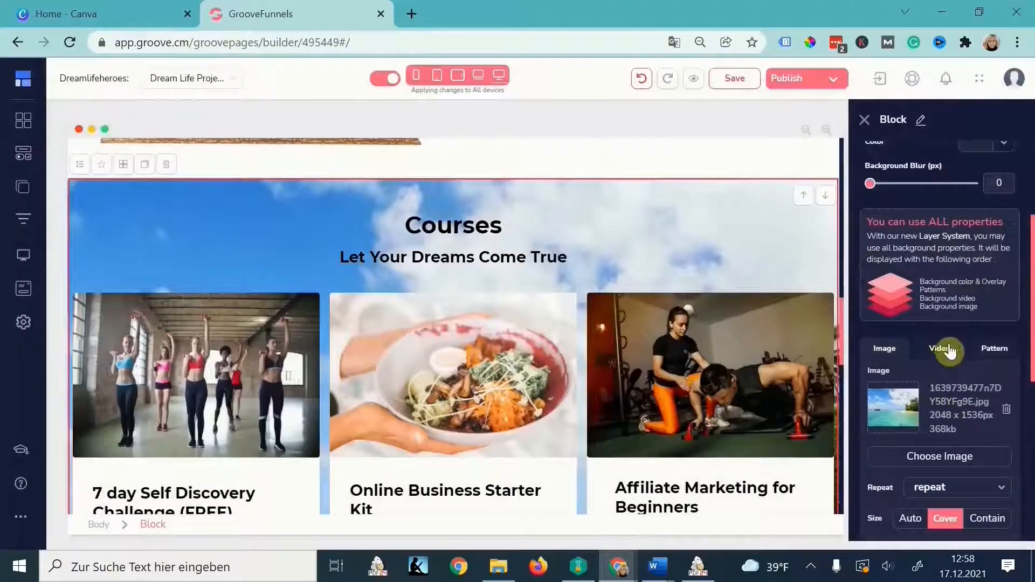
- Try the Wavy background pattern at lower opacity, then remove the pattern
left_click(994, 350)
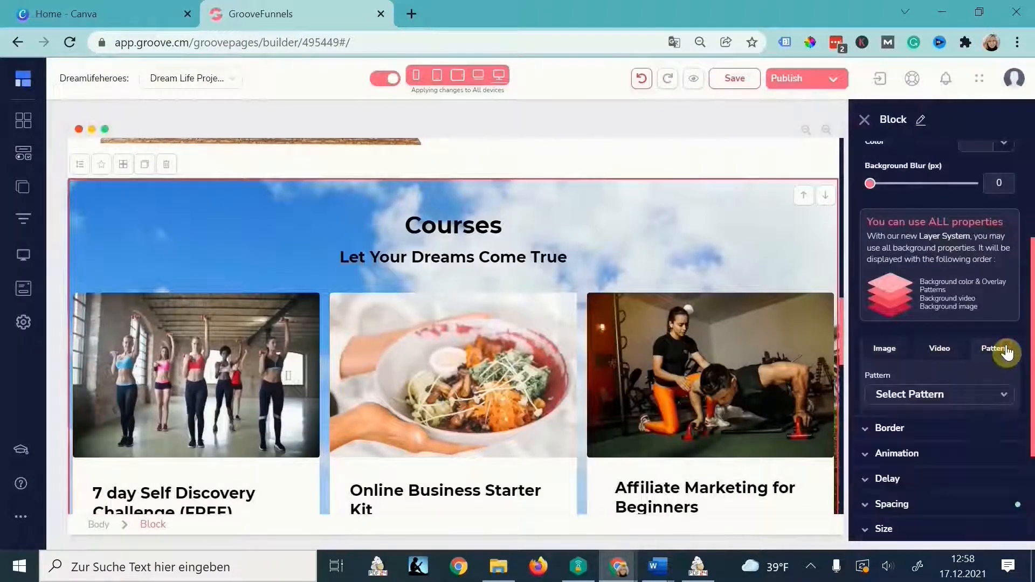
left_click(994, 398)
scroll(933, 470, "down", 5)
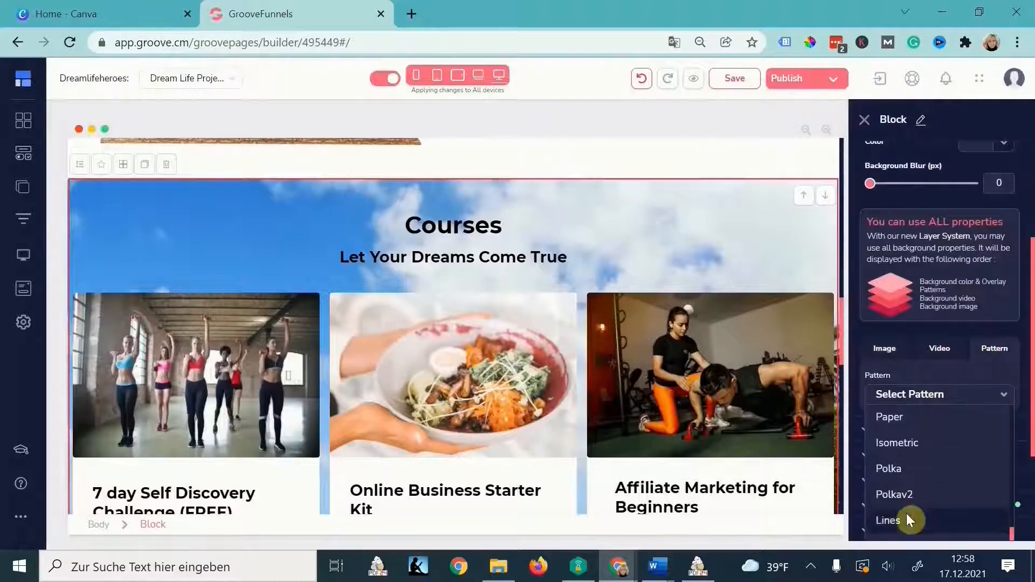
left_click(909, 468)
scroll(943, 432, "down", 2)
left_click_drag(977, 420, 899, 414)
scroll(997, 433, "up", 2)
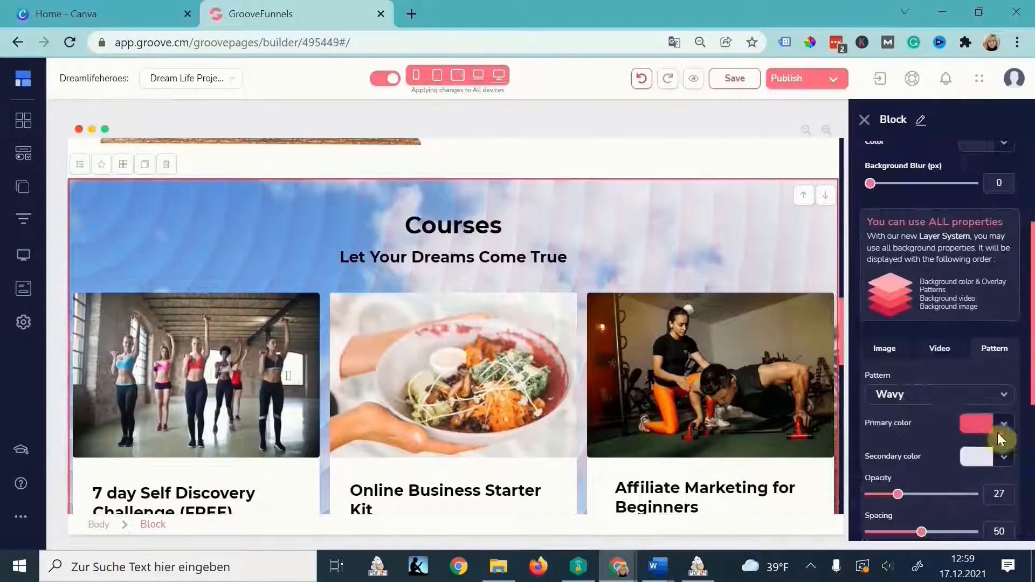
scroll(979, 426, "down", 1)
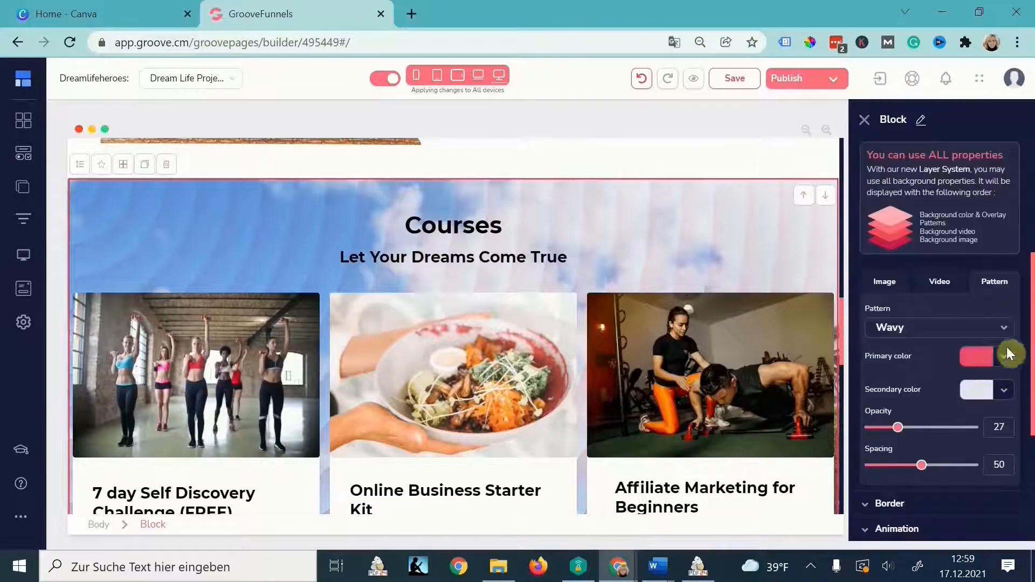
left_click(1002, 328)
left_click(927, 351)
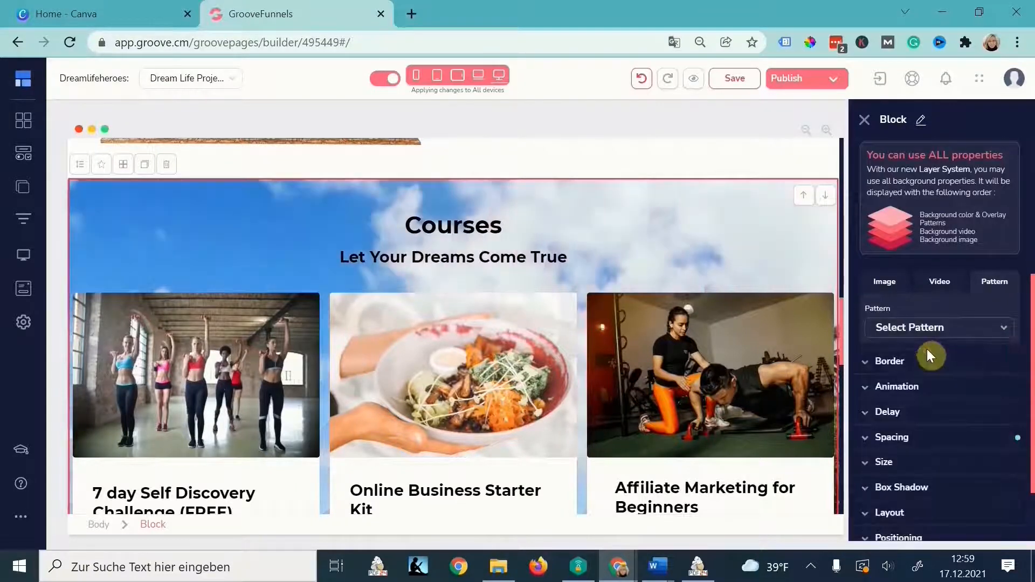
- Paste a blue background colour for the section and make it more transparent
scroll(965, 285, "up", 2)
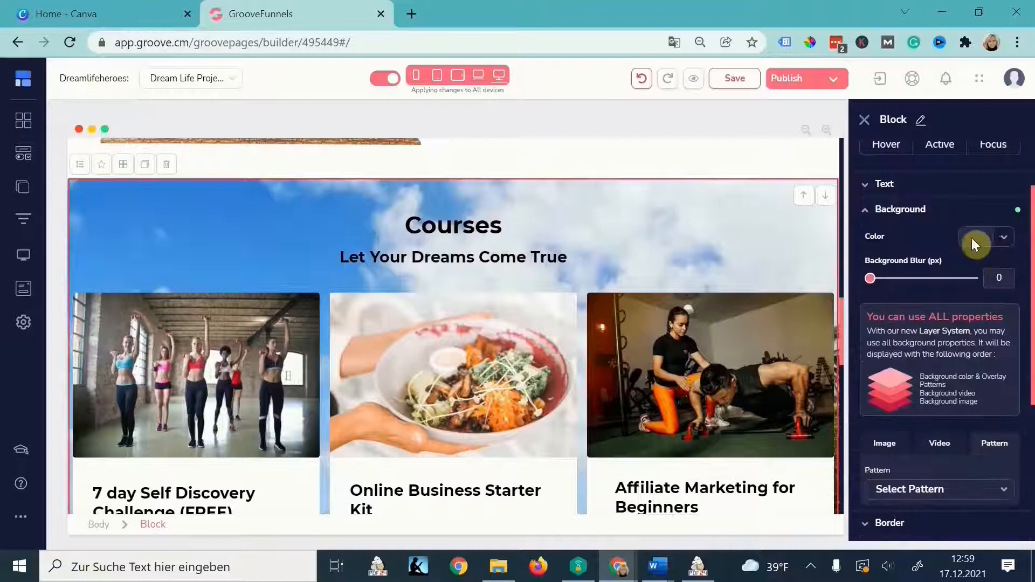
left_click(972, 240)
double_click(937, 398)
type("#546CC4")
left_click_drag(1003, 362, 1005, 332)
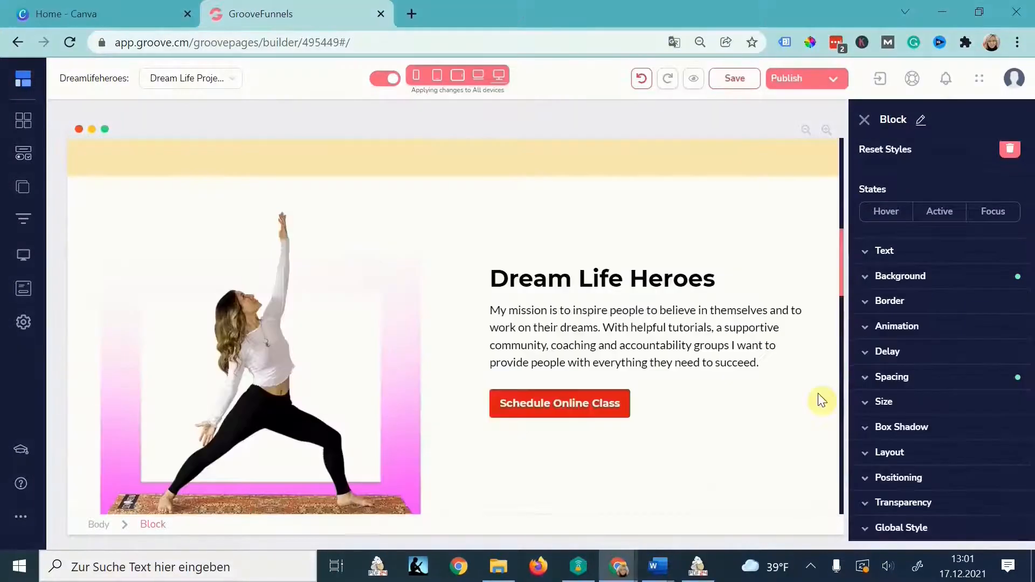
scroll(818, 394, "up", 3)
scroll(818, 394, "down", 6)
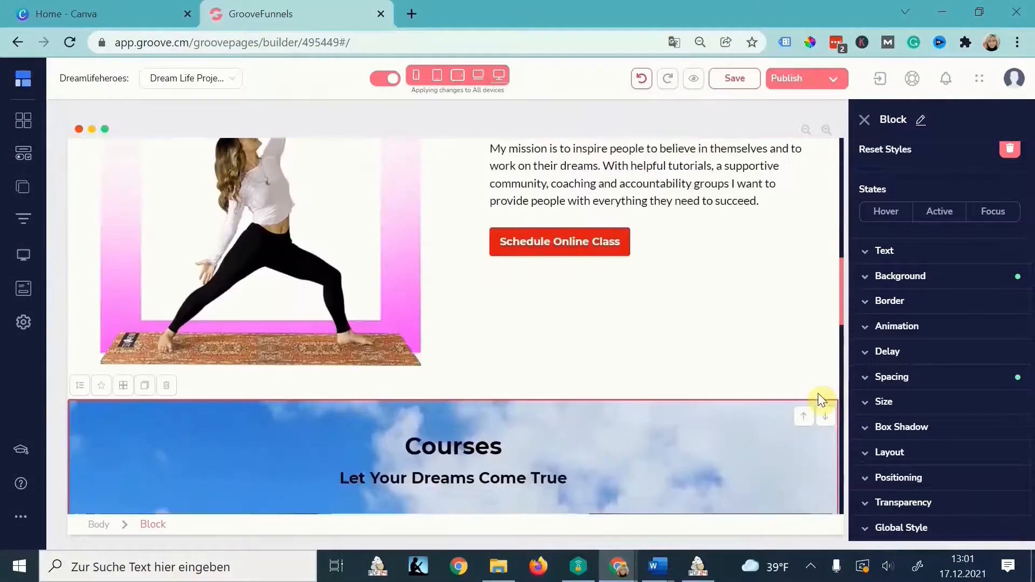
scroll(818, 394, "up", 6)
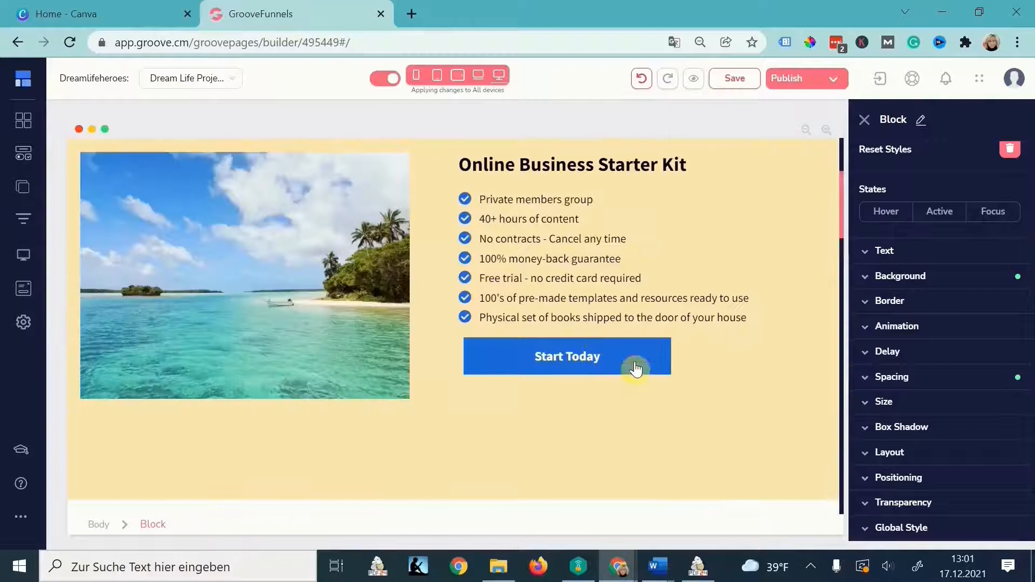
- Give the Start Today button a #18cd5e green hover background while its normal state stays blue
left_click(635, 369)
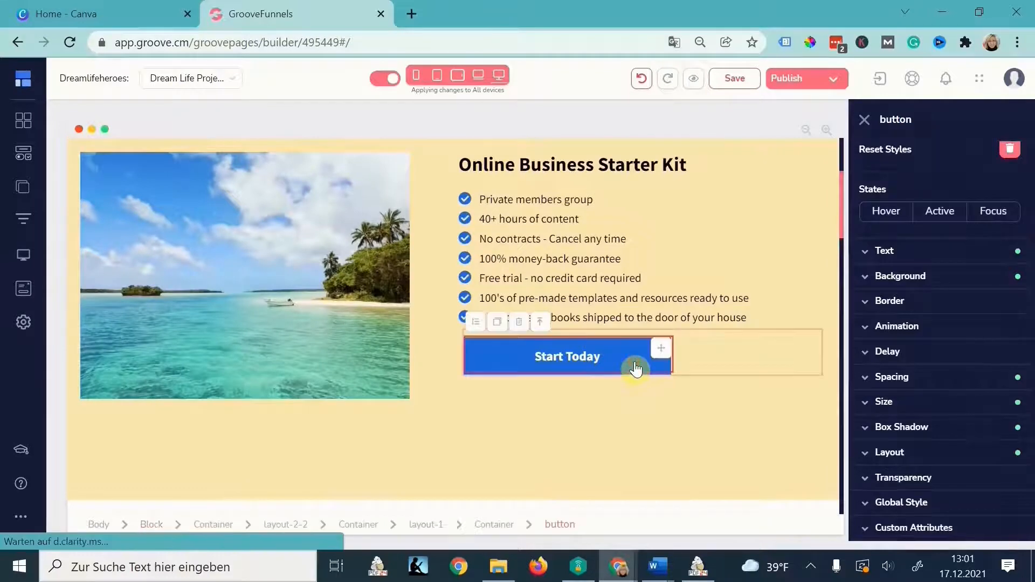
left_click(888, 214)
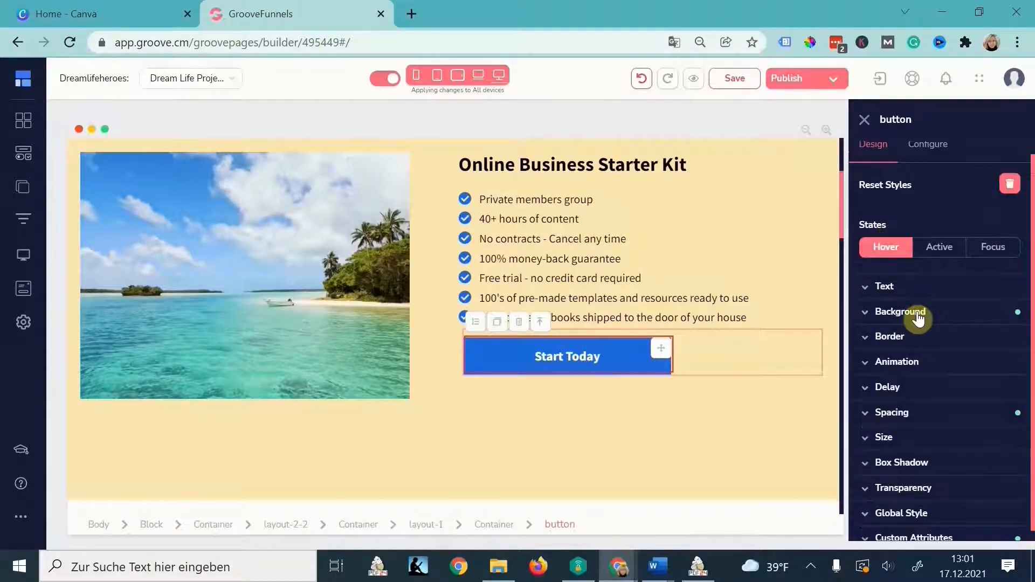
left_click(917, 316)
left_click(977, 339)
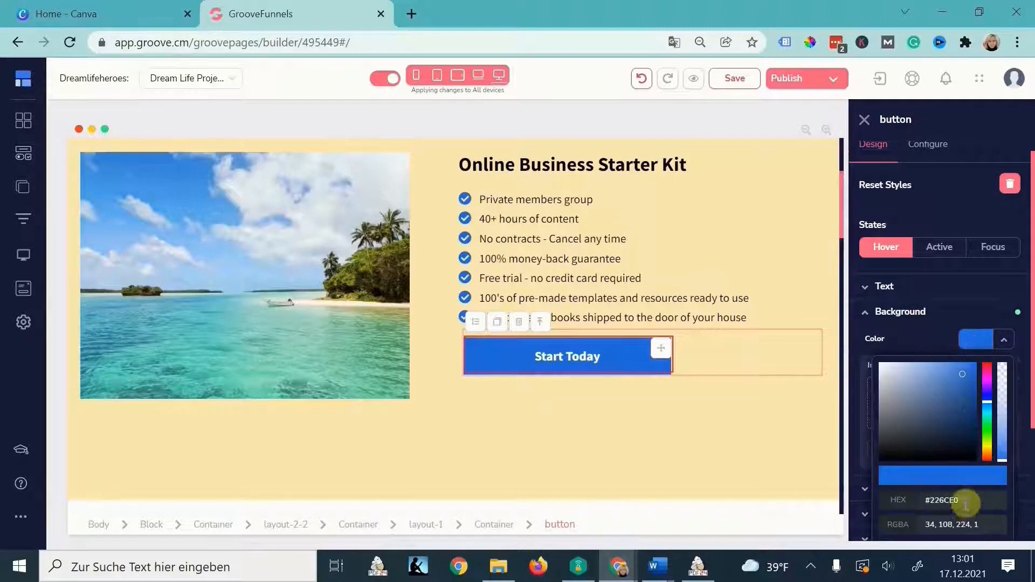
left_click_drag(965, 510, 869, 495)
type("#18cd5e")
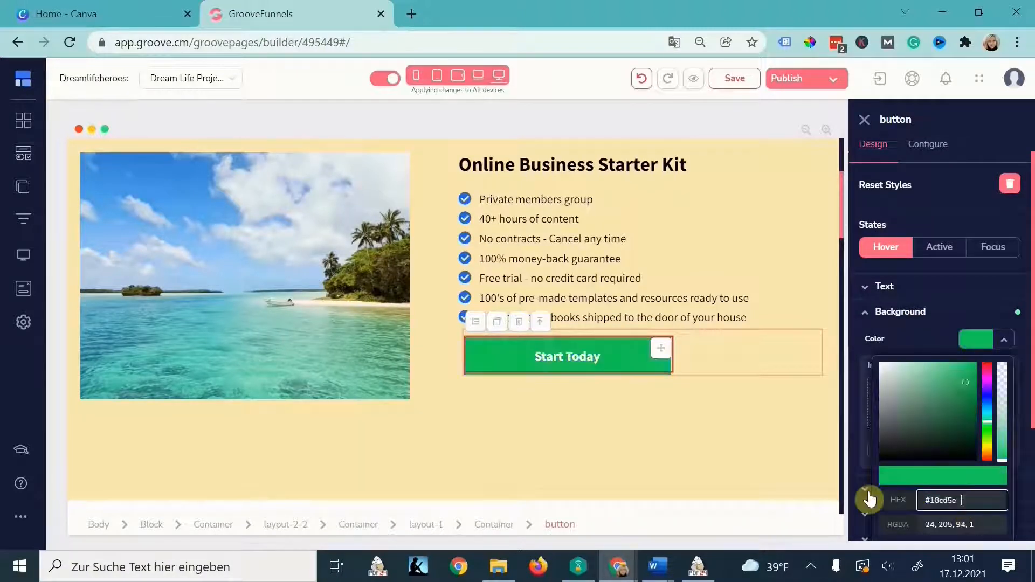
left_click(887, 249)
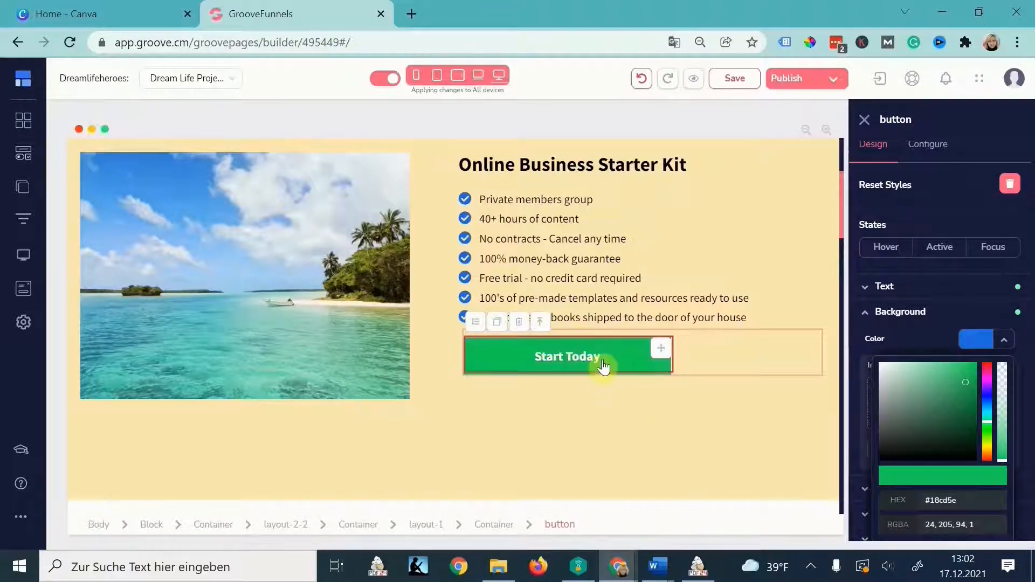
left_click(771, 455)
scroll(771, 456, "down", 1)
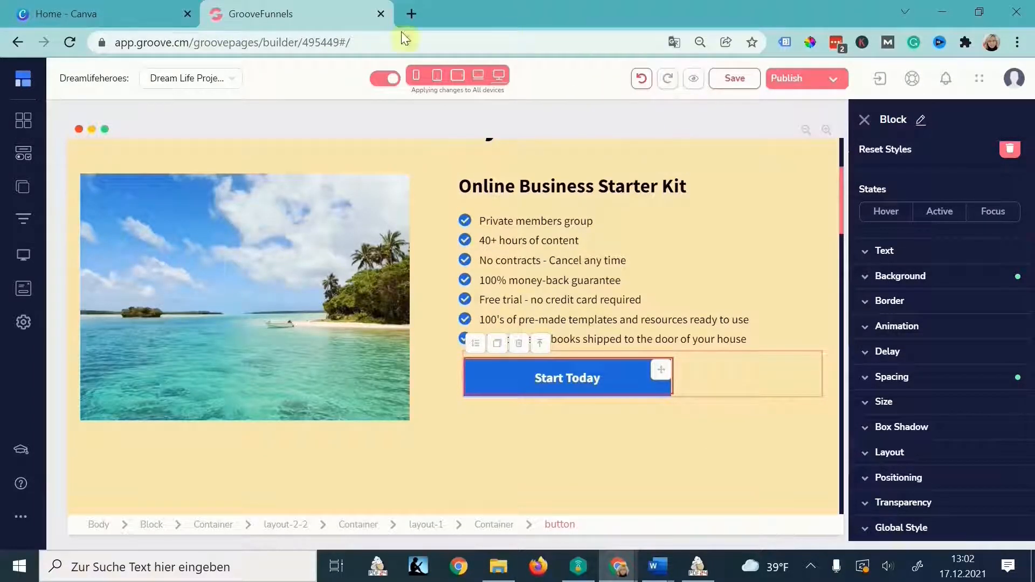
- Show the page in mobile preview and restrict edits to mobile only, with the heading selected
left_click(436, 76)
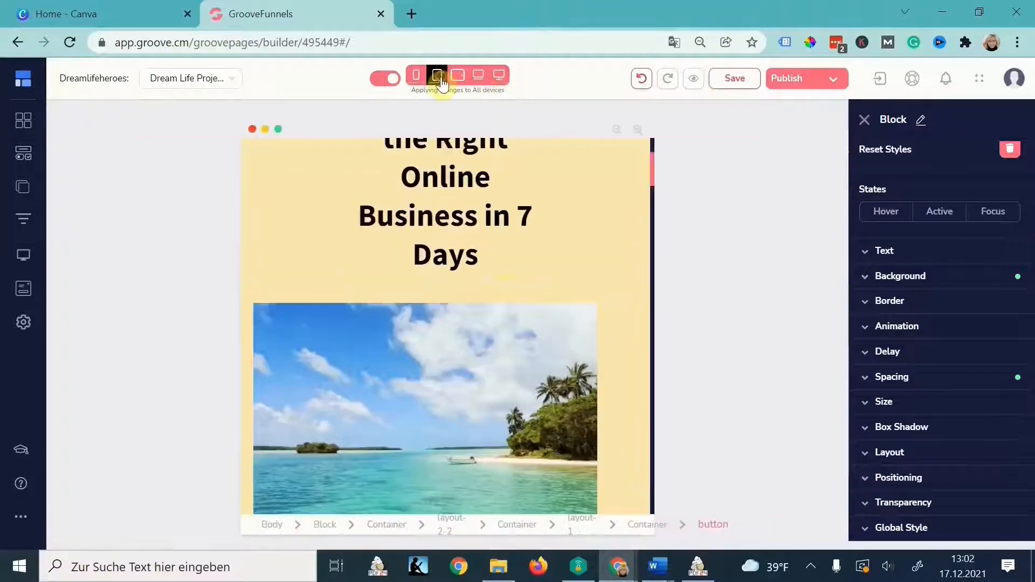
left_click(416, 76)
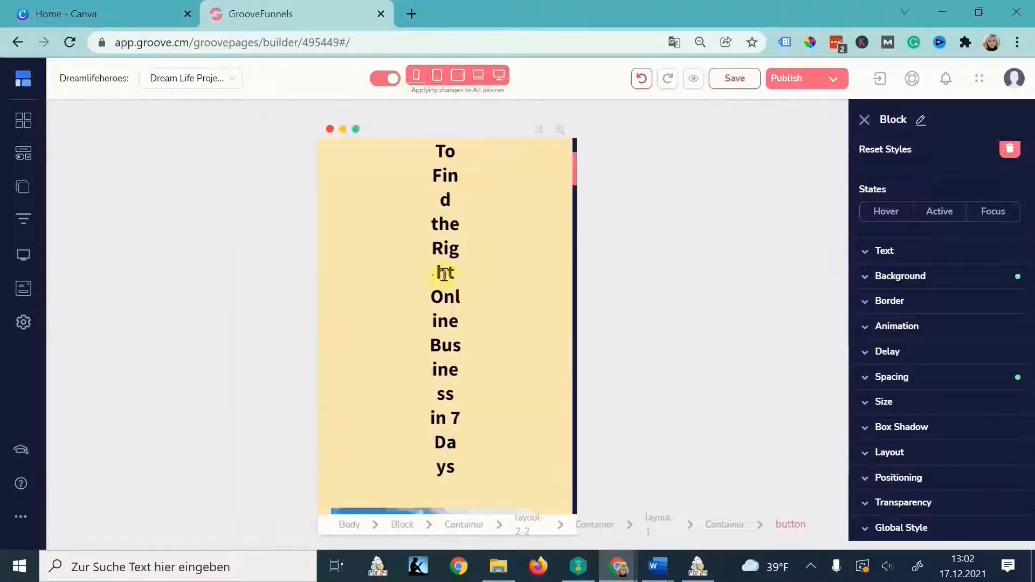
scroll(443, 273, "up", 3)
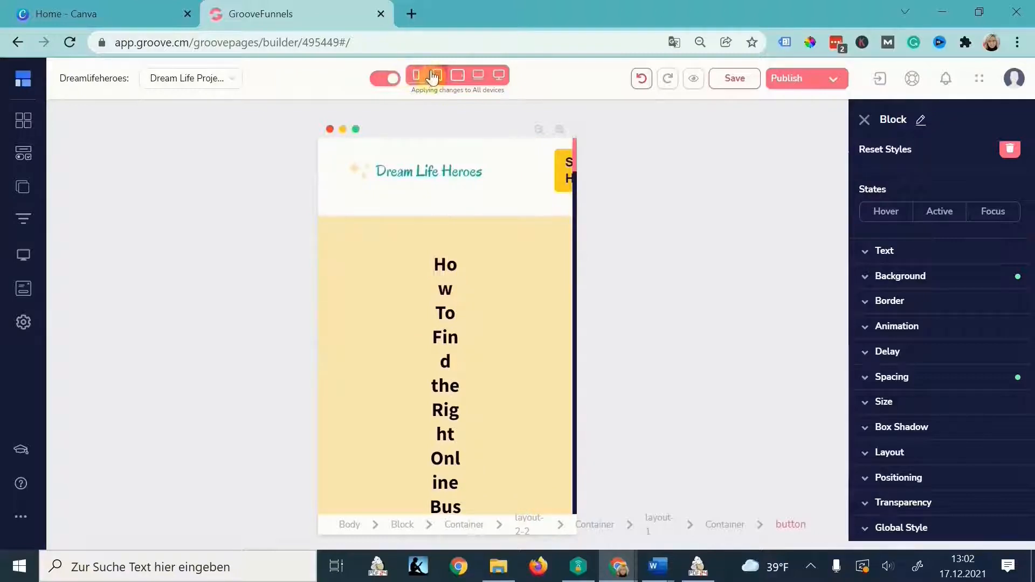
left_click(376, 80)
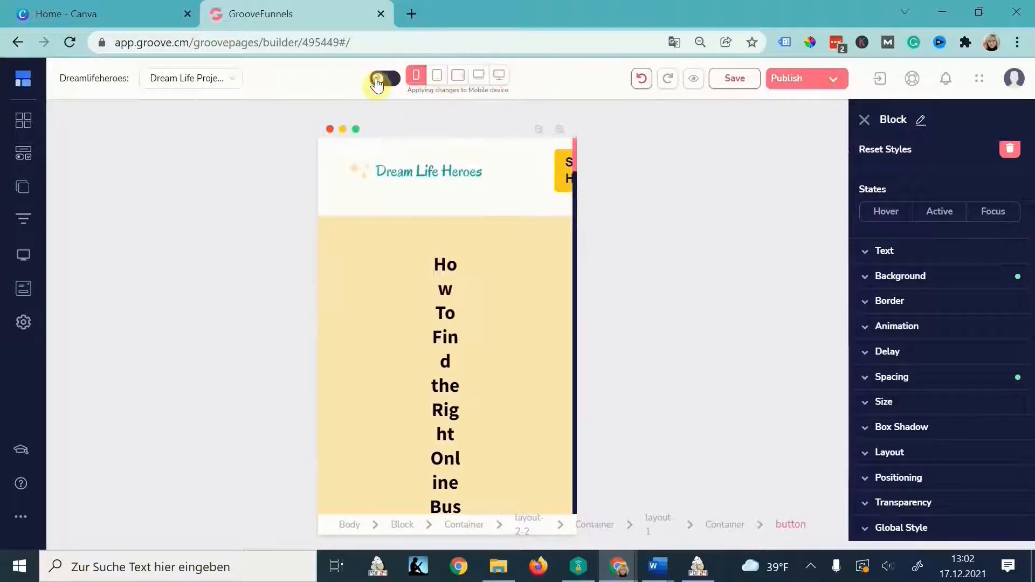
left_click(392, 80)
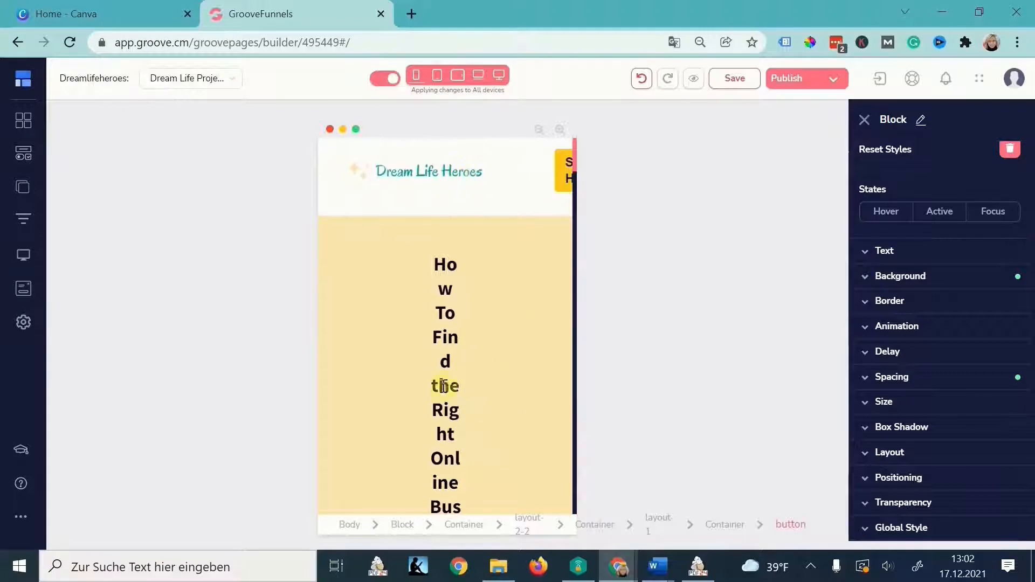
left_click(510, 323)
left_click(381, 80)
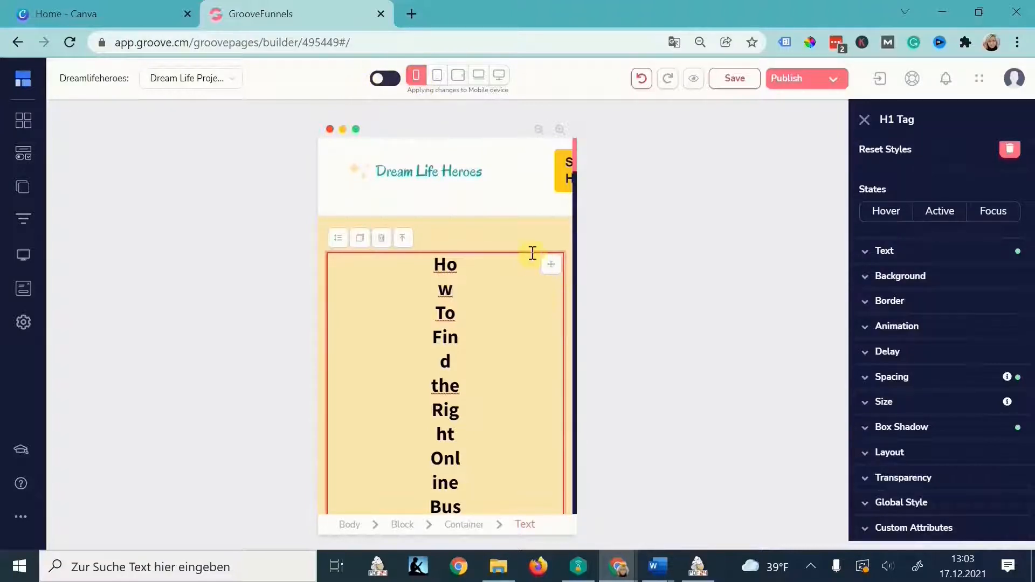
- Reduce the mobile heading's left and right padding from 160 to 50
left_click(908, 381)
left_click(914, 452)
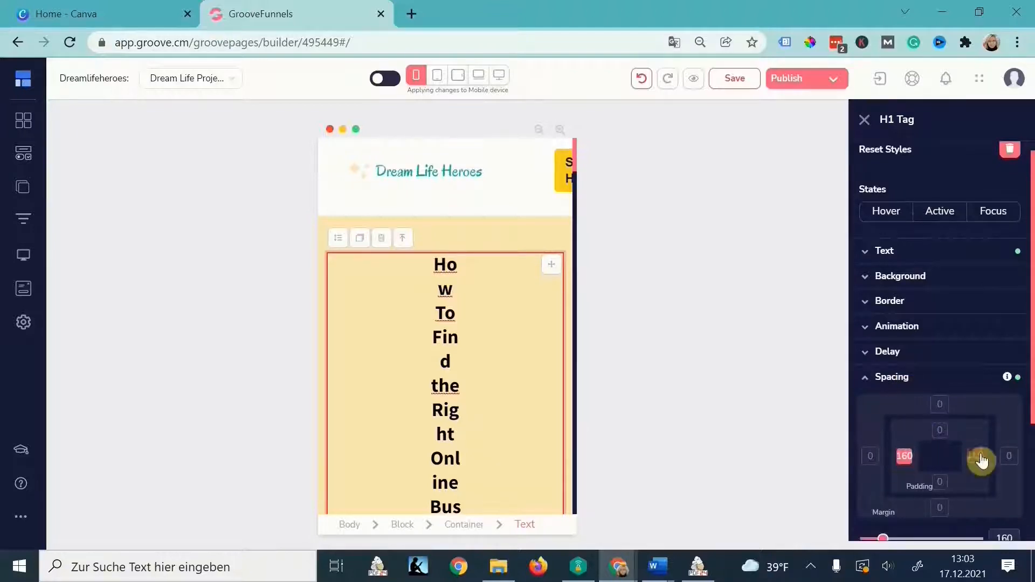
left_click(976, 456)
scroll(941, 474, "down", 3)
left_click_drag(888, 382, 869, 379)
- Lower the yellow section's top padding on mobile
left_click(525, 242)
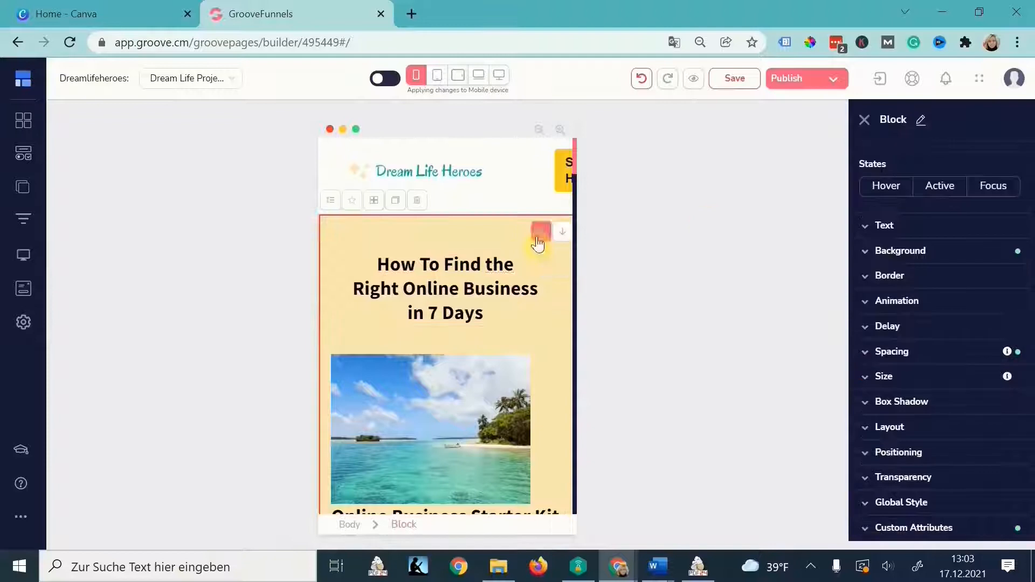
left_click(931, 354)
left_click(940, 405)
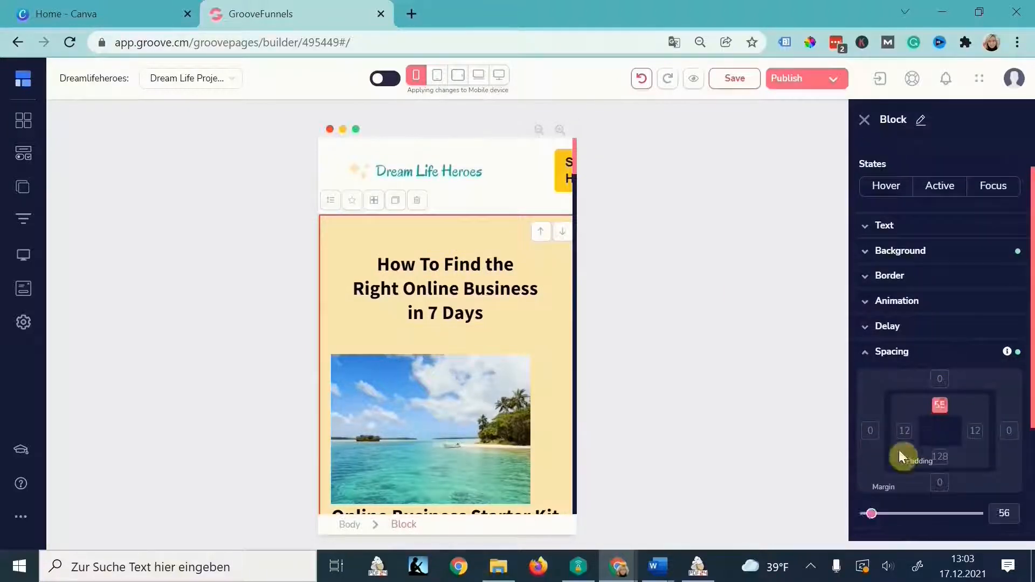
left_click_drag(872, 513, 867, 517)
- Review the hero block's top and bottom padding and adjust the header logo's right margin
left_click(503, 203)
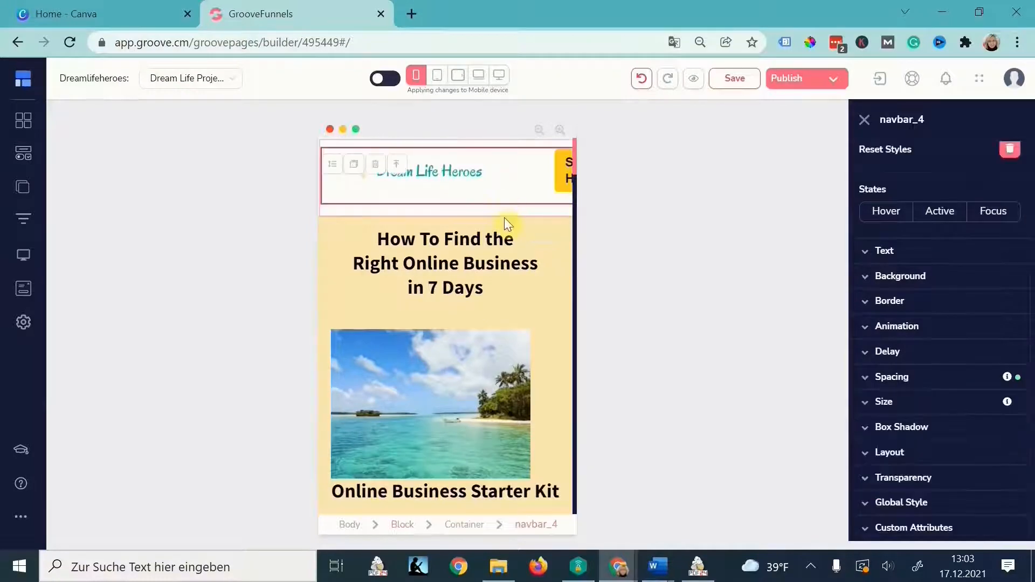
left_click(504, 213)
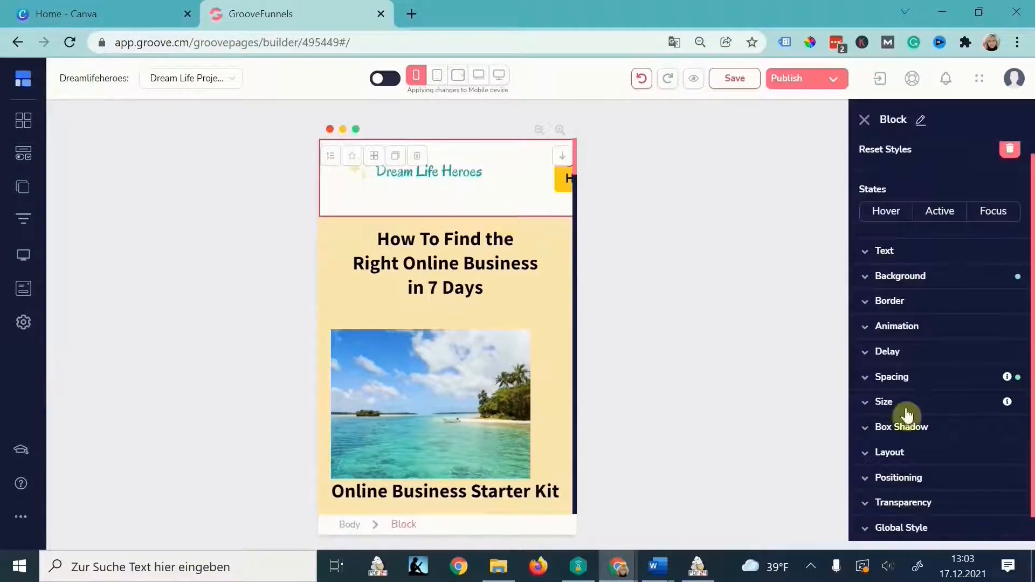
left_click(907, 380)
left_click(940, 481)
left_click(940, 430)
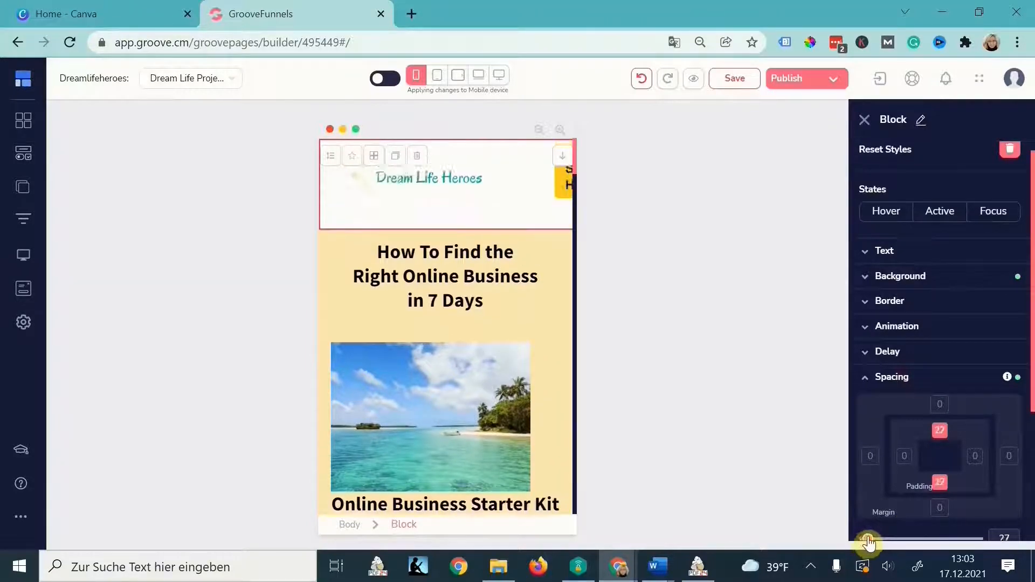
left_click(481, 168)
left_click(892, 412)
left_click(1009, 490)
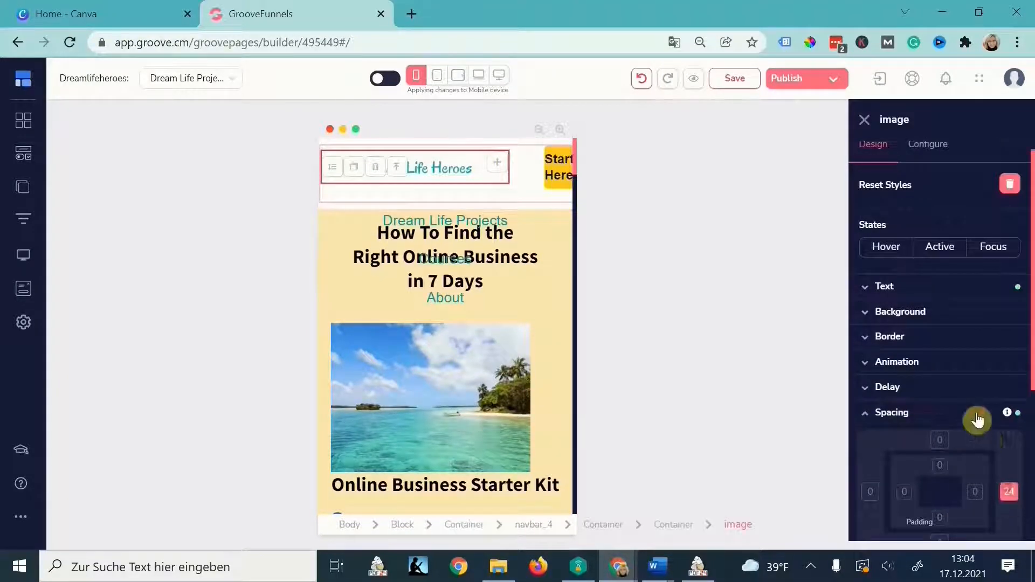
scroll(971, 418, "down", 3)
- Set the navigation bar's bottom padding to 0 on mobile
left_click(875, 415)
left_click(534, 525)
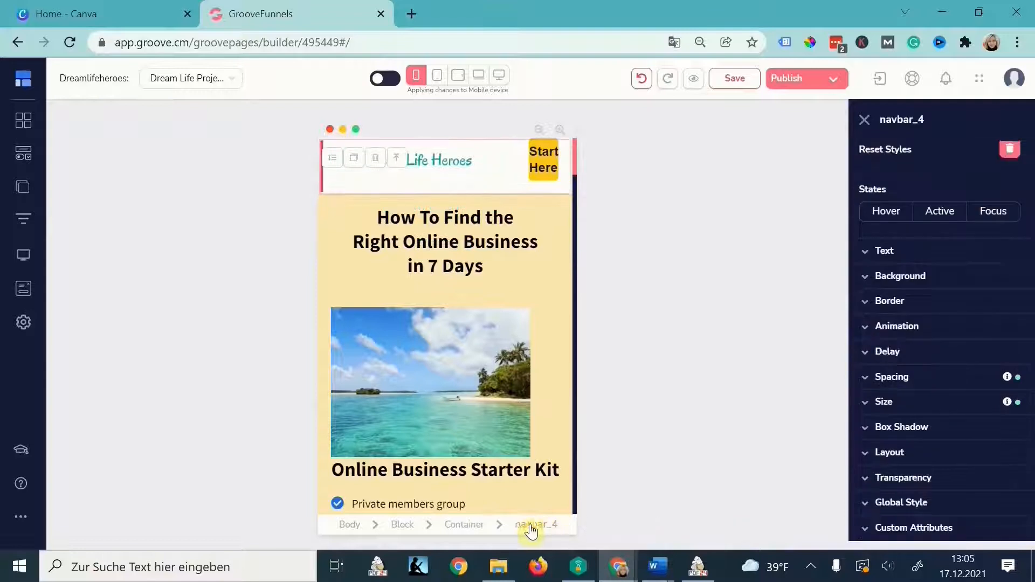
left_click(917, 378)
left_click(943, 483)
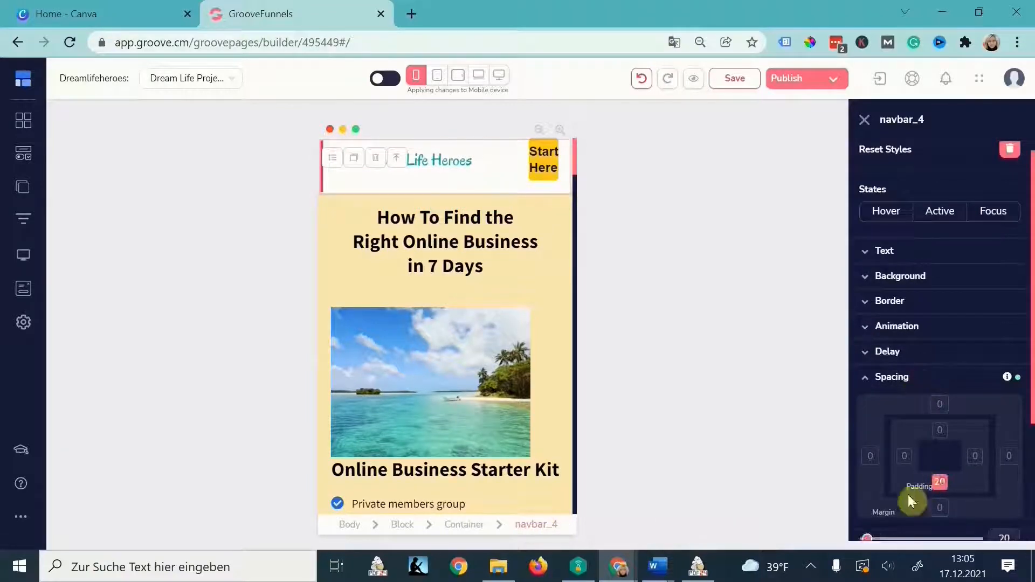
left_click(864, 539)
- Set the beach image's right padding to 0 so it widens on mobile
left_click(537, 337)
left_click(537, 337)
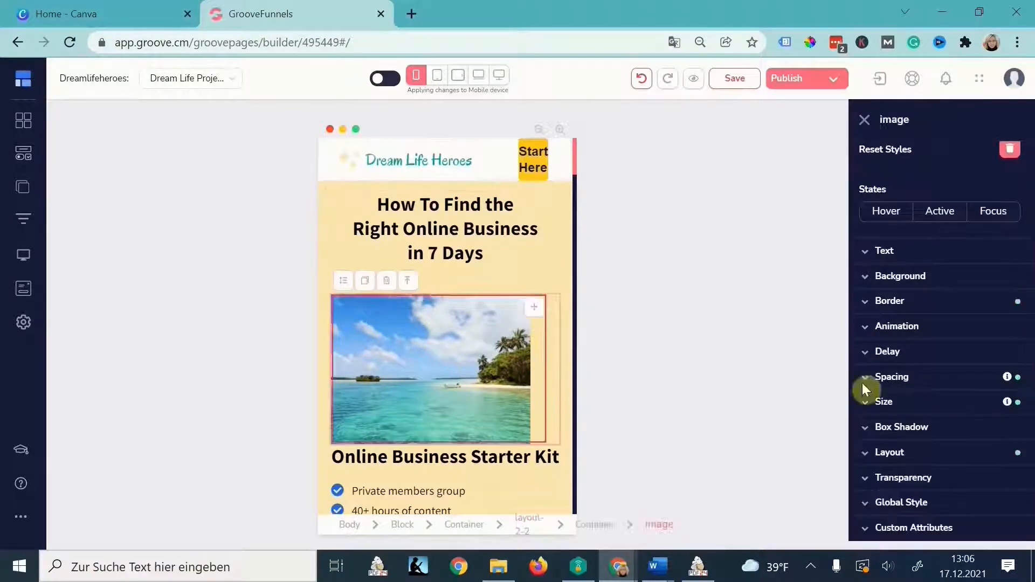
left_click(907, 379)
left_click(969, 413)
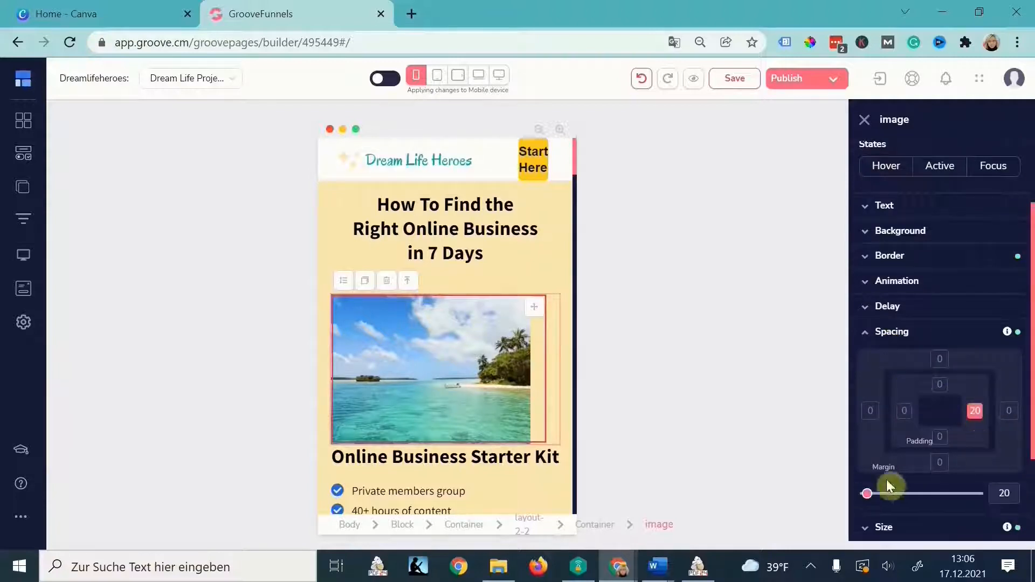
left_click(866, 494)
left_click(560, 418)
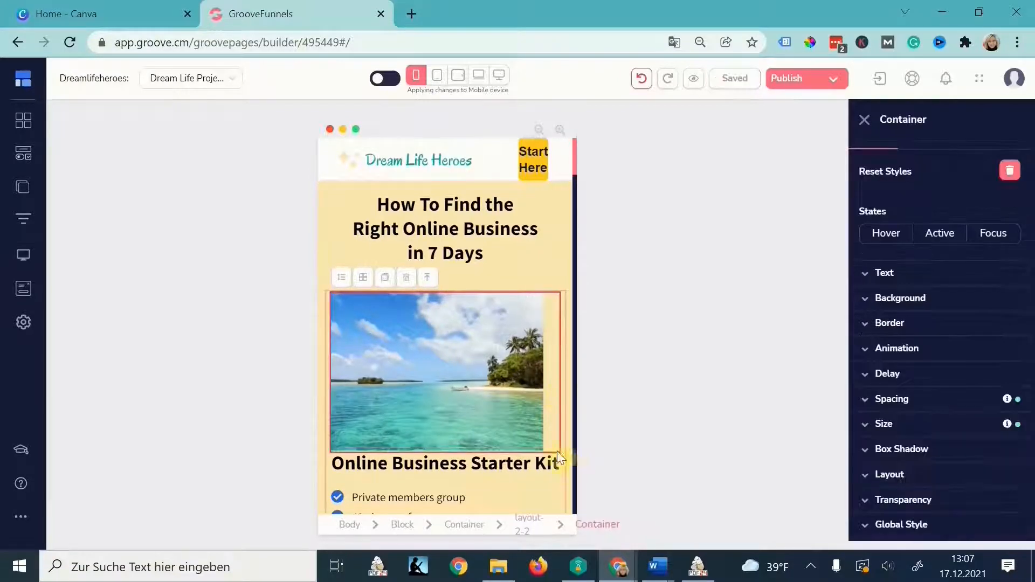
left_click(528, 396)
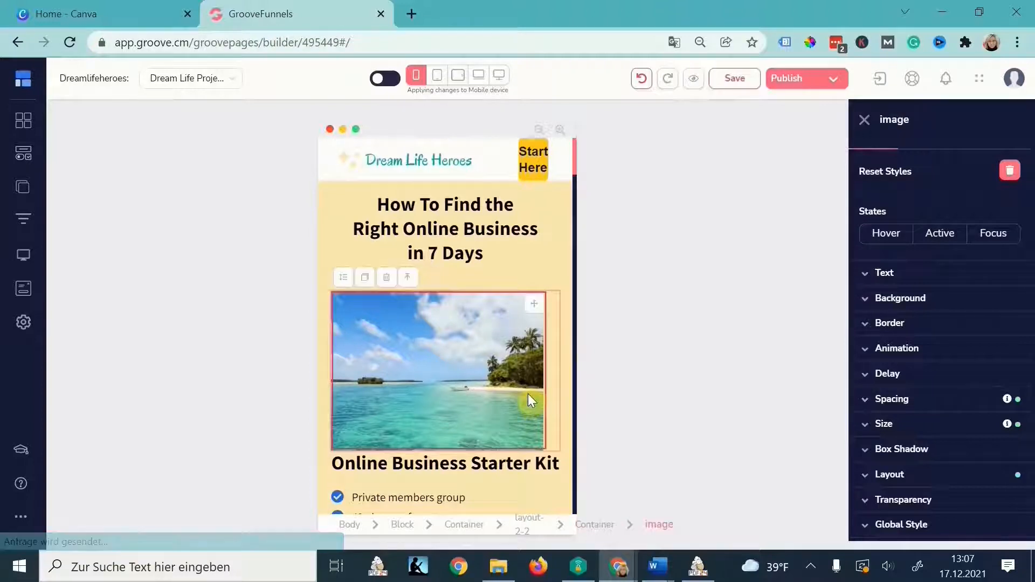
- Centre the beach image within its container using the Layout settings
left_click(548, 368)
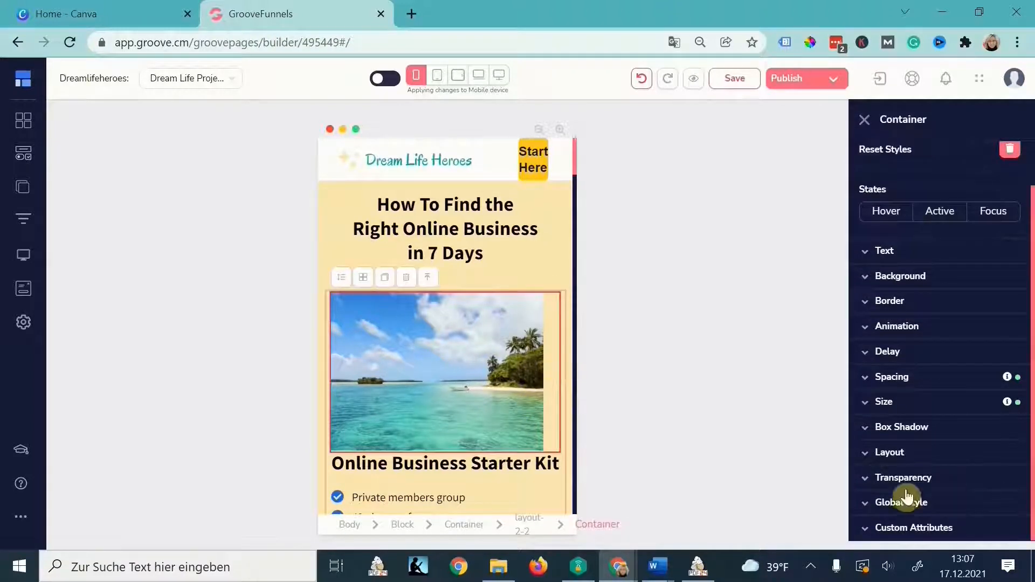
left_click(899, 461)
left_click(909, 514)
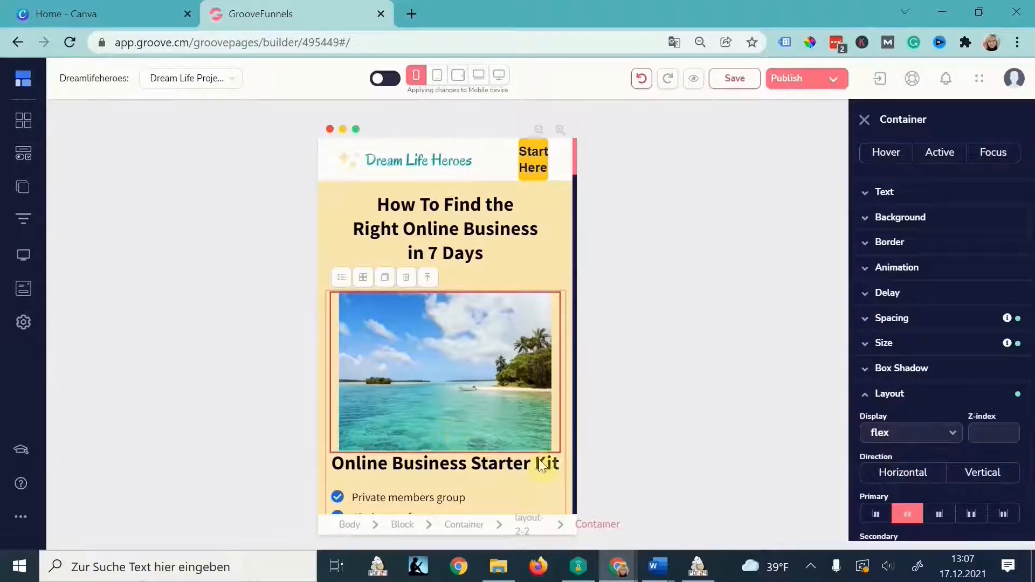
scroll(531, 462, "down", 6)
- Reduce the hero section's bottom padding on mobile from 46 to 17
left_click(468, 306)
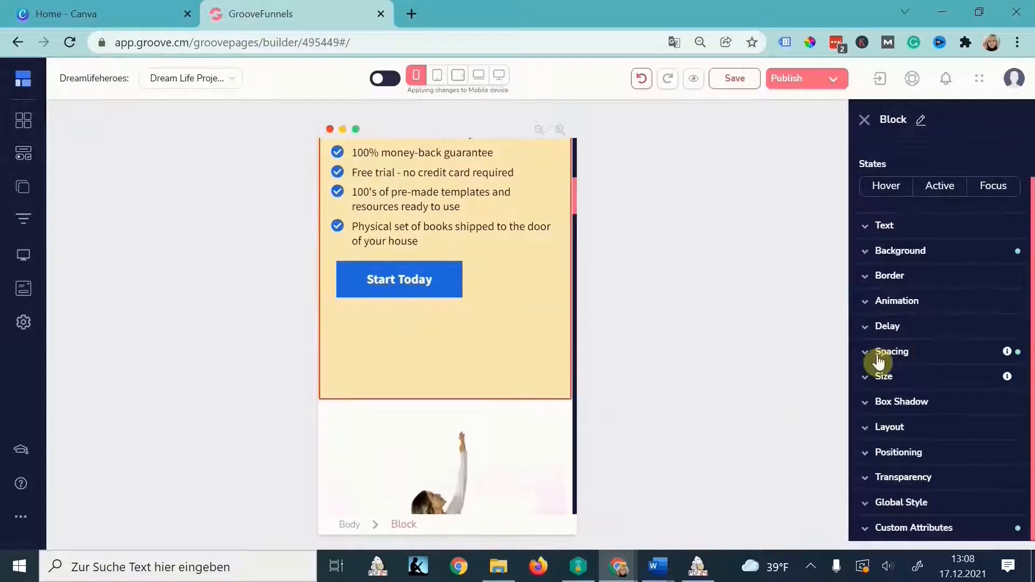
left_click(879, 353)
left_click(940, 457)
left_click_drag(880, 513, 866, 514)
scroll(509, 402, "down", 6)
scroll(509, 402, "down", 15)
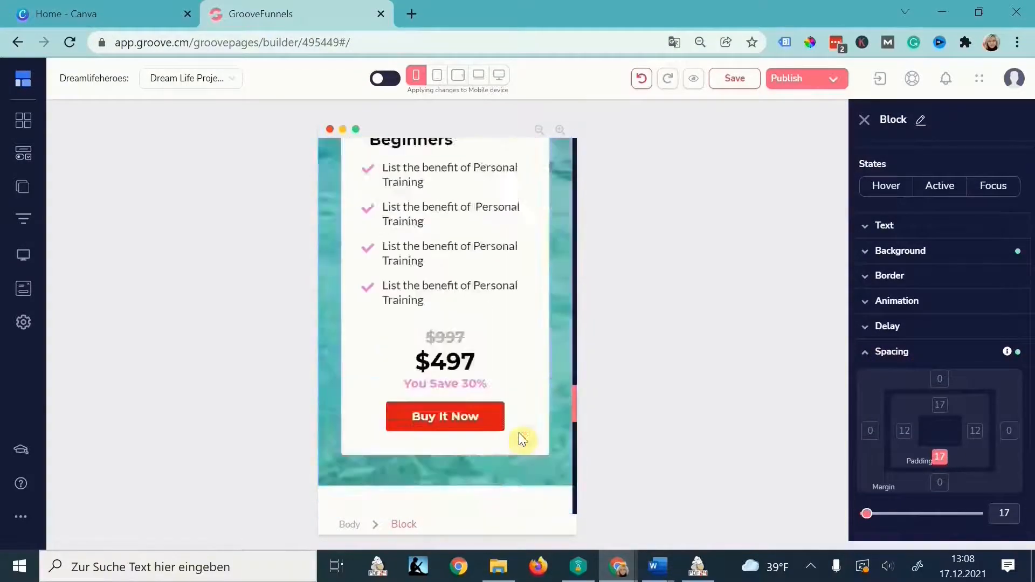
- In vertical tablet view, set the heading's side padding to 69 and text size to 42
left_click(437, 76)
left_click(478, 416)
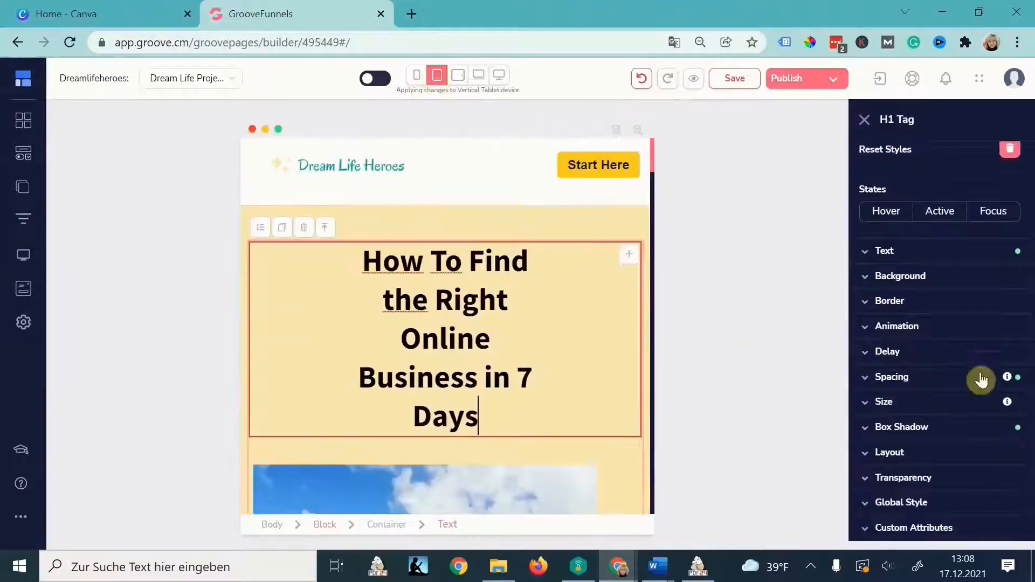
left_click(952, 384)
left_click(975, 462)
left_click(904, 462)
left_click_drag(883, 539, 871, 540)
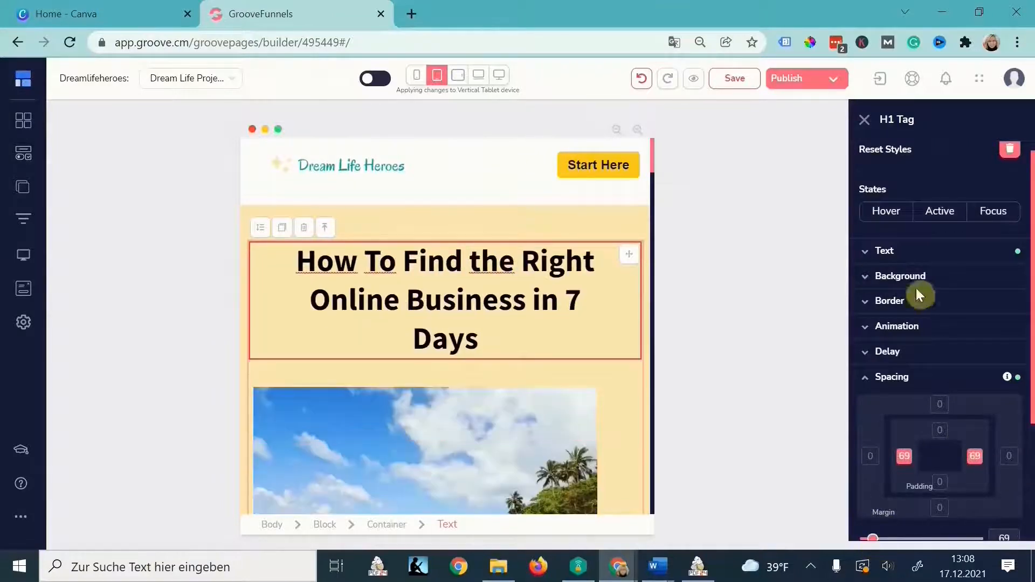
left_click(899, 252)
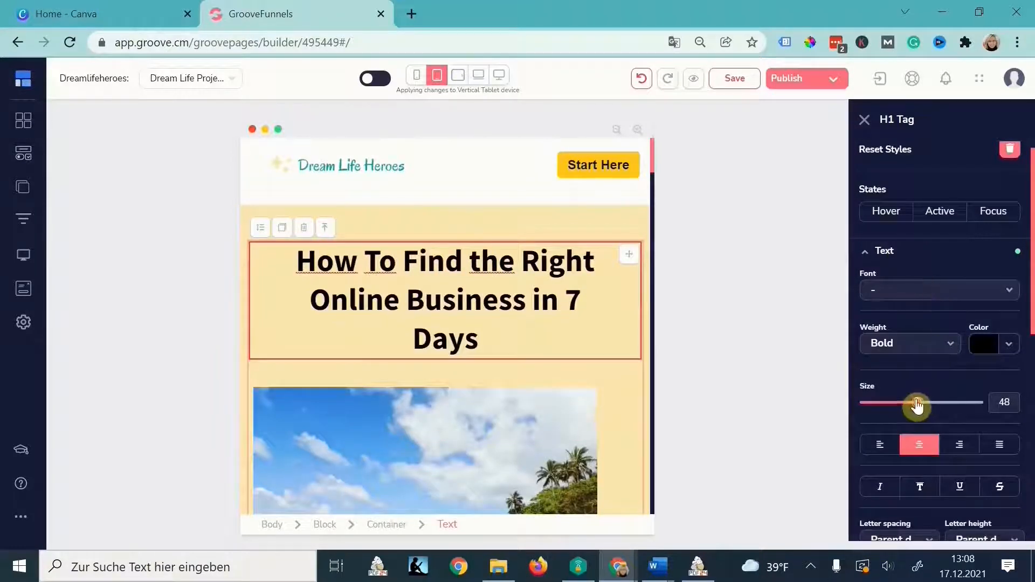
left_click_drag(918, 403, 912, 406)
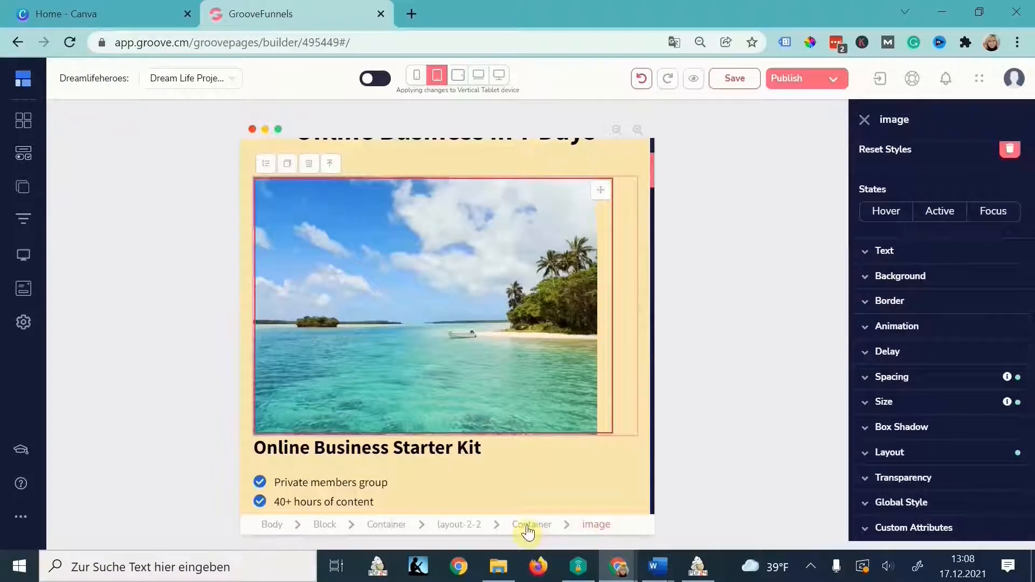
- Set the beach image container's layout to Vertical on tablet
left_click(529, 525)
left_click(889, 452)
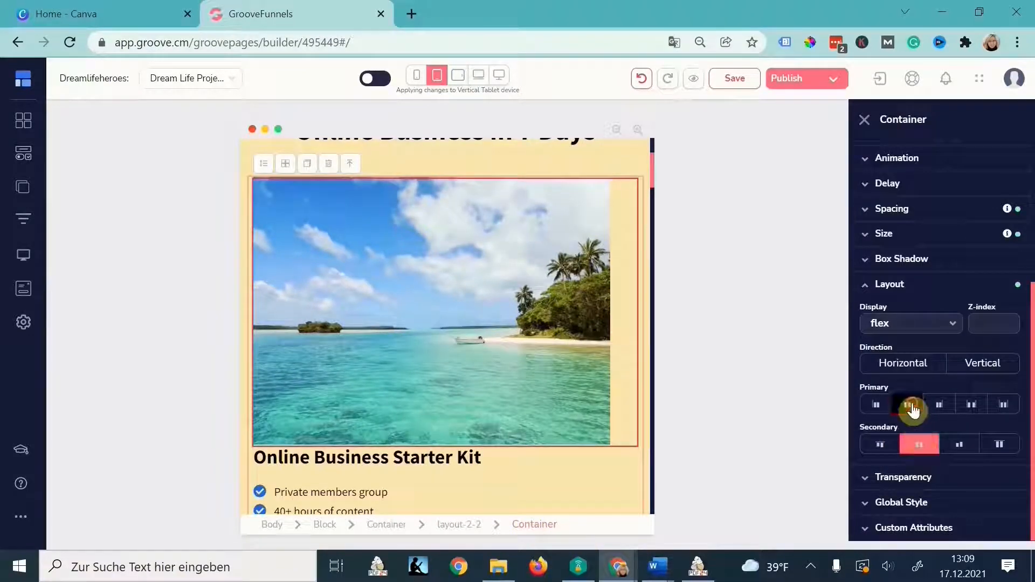
left_click(914, 367)
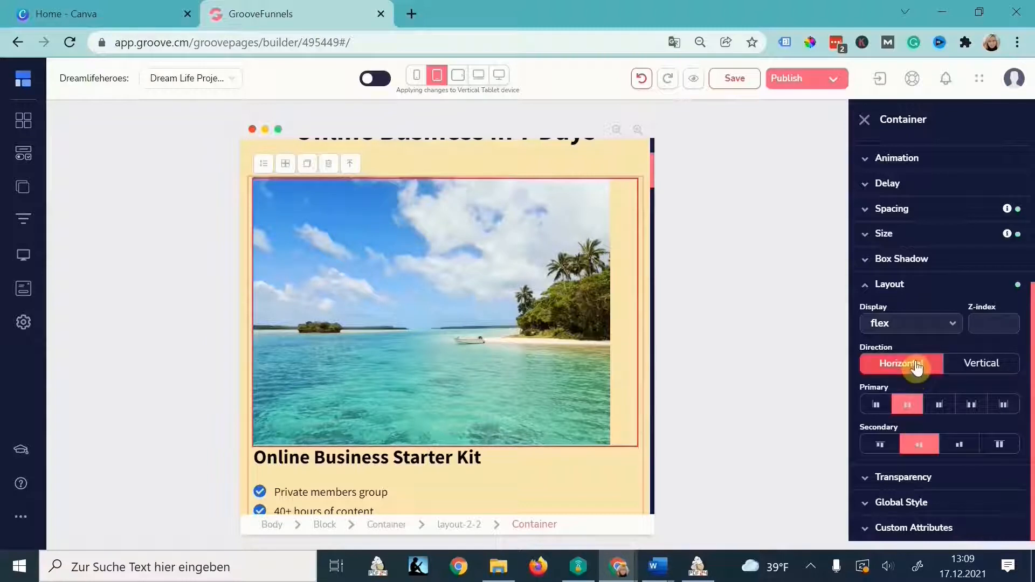
left_click(999, 365)
scroll(599, 384, "down", 5)
scroll(599, 384, "up", 2)
- Centre the Start Today button within its container
left_click(458, 404)
left_click(575, 399)
left_click(911, 449)
left_click(908, 406)
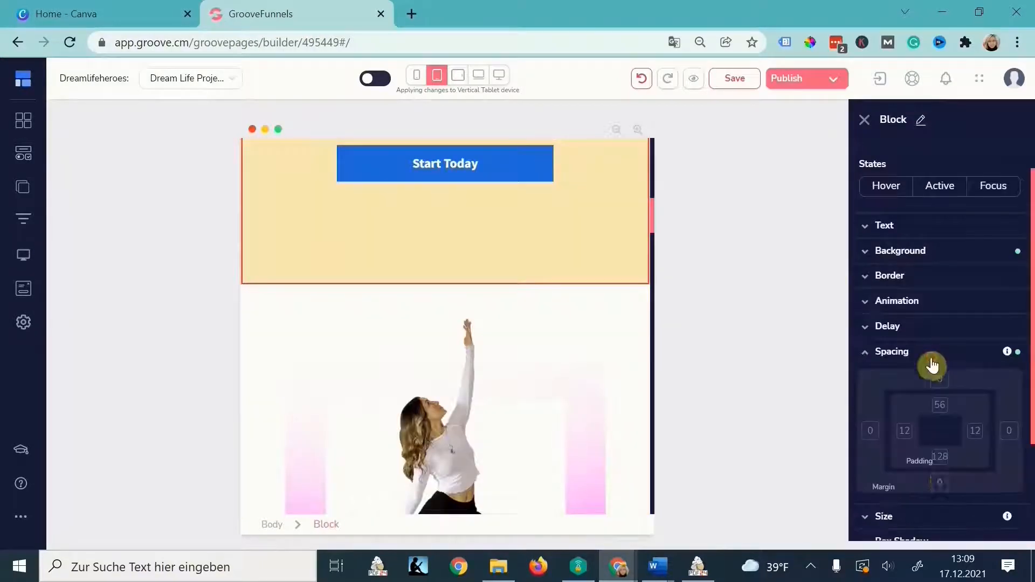
- Reduce the hero block's tablet bottom padding from 128 to 31
left_click(940, 457)
left_click_drag(880, 514, 868, 514)
scroll(525, 350, "down", 10)
scroll(525, 354, "down", 8)
scroll(520, 351, "up", 5)
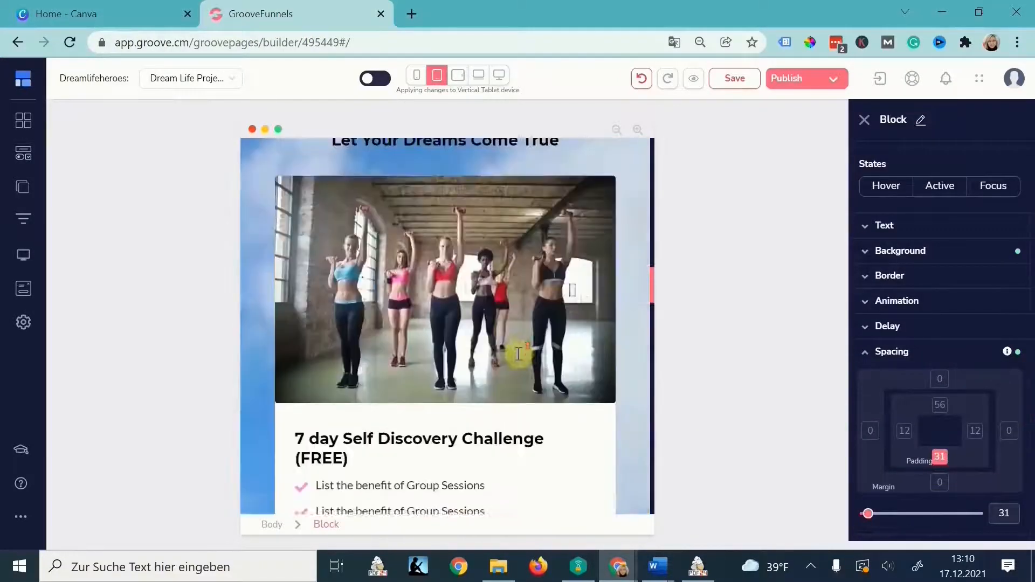
left_click(457, 75)
- Return to desktop view, apply edits to all devices, and show the site's Pages list
left_click(481, 75)
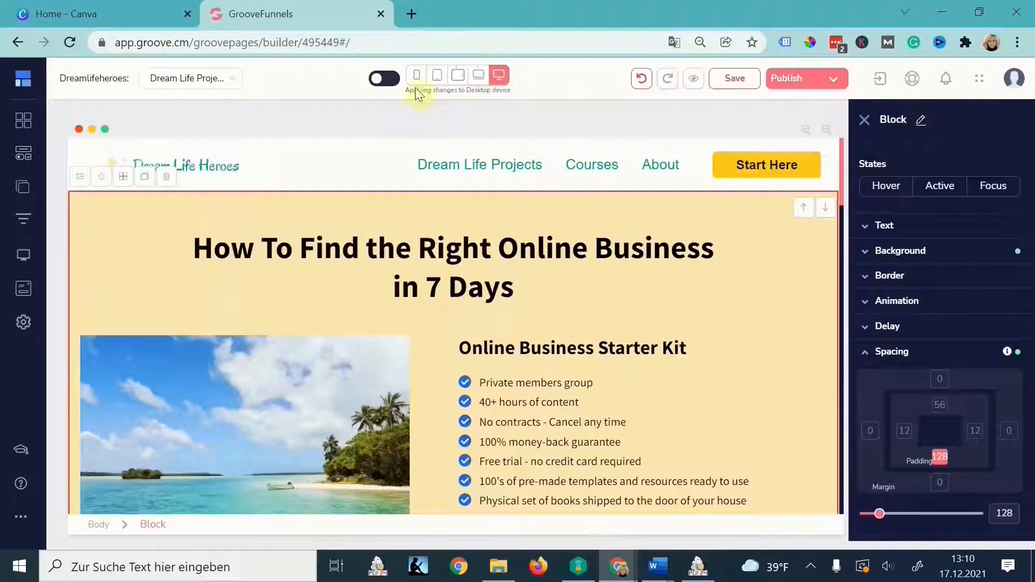
left_click(396, 80)
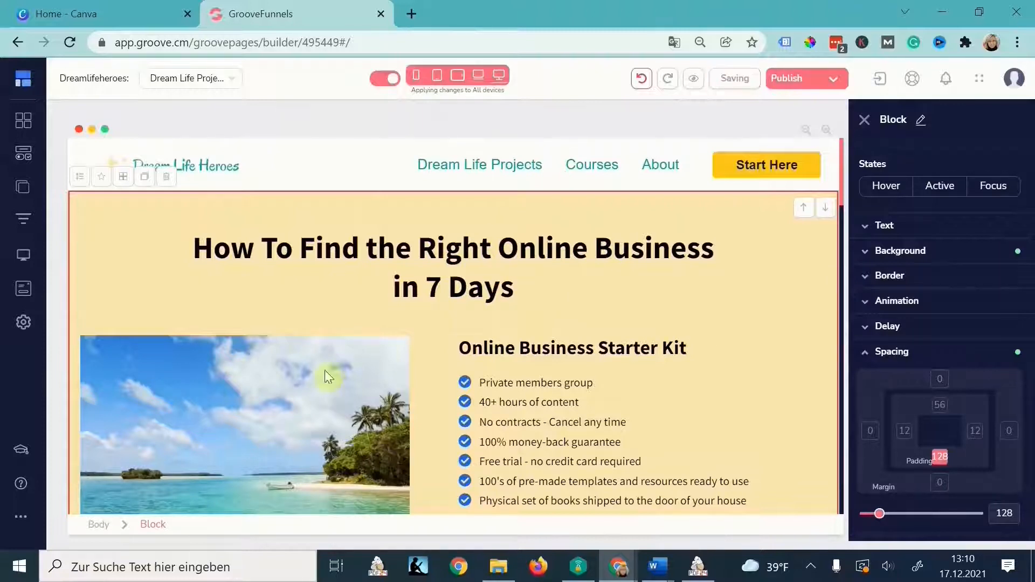
left_click(259, 292)
left_click(23, 192)
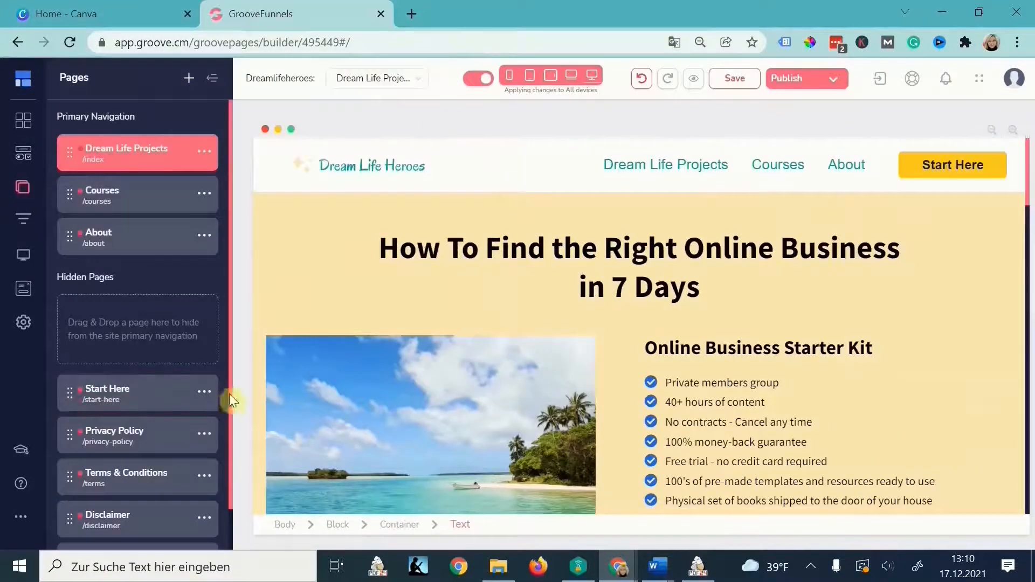
scroll(127, 431, "down", 1)
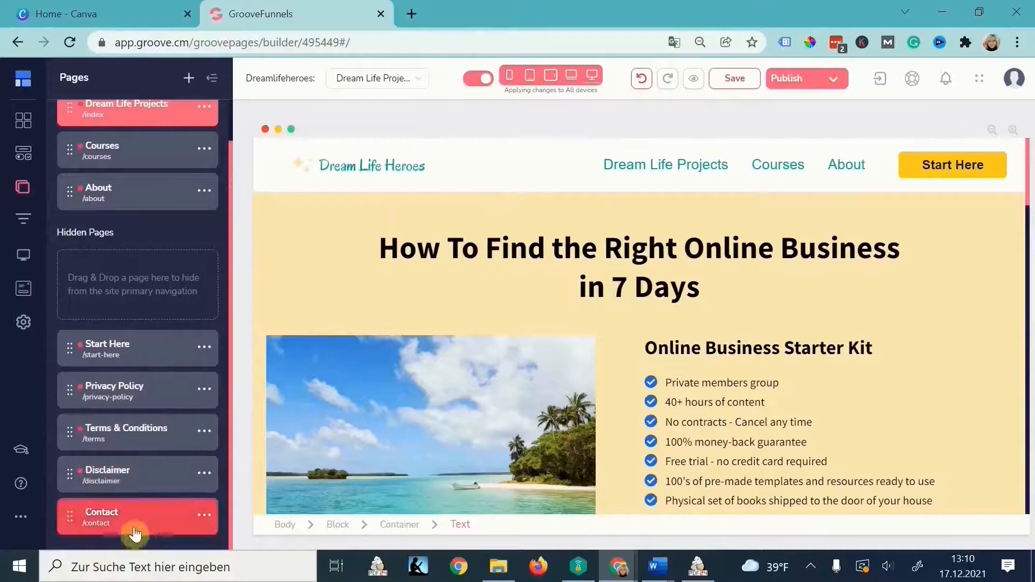
scroll(138, 530, "up", 1)
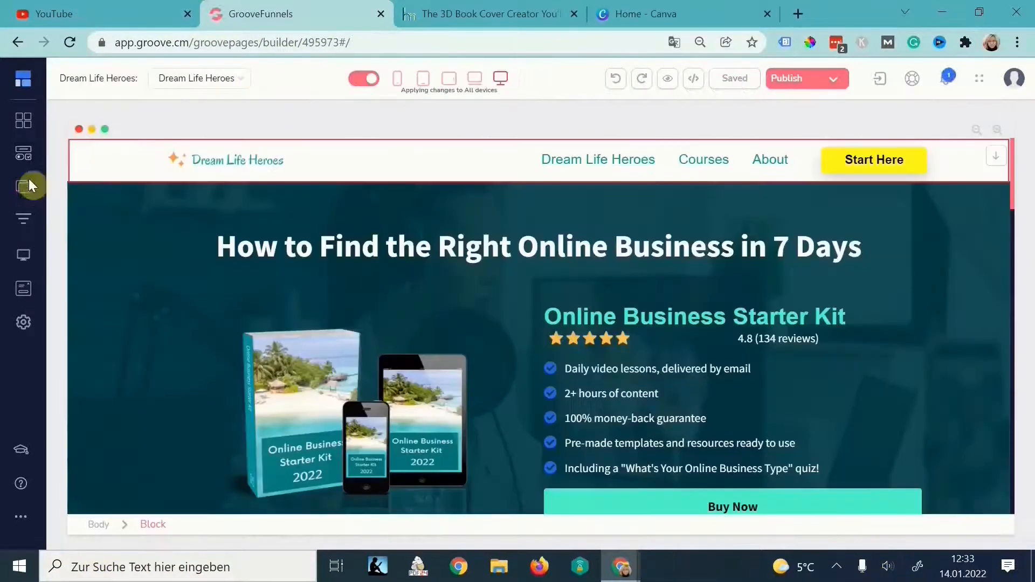
left_click(24, 183)
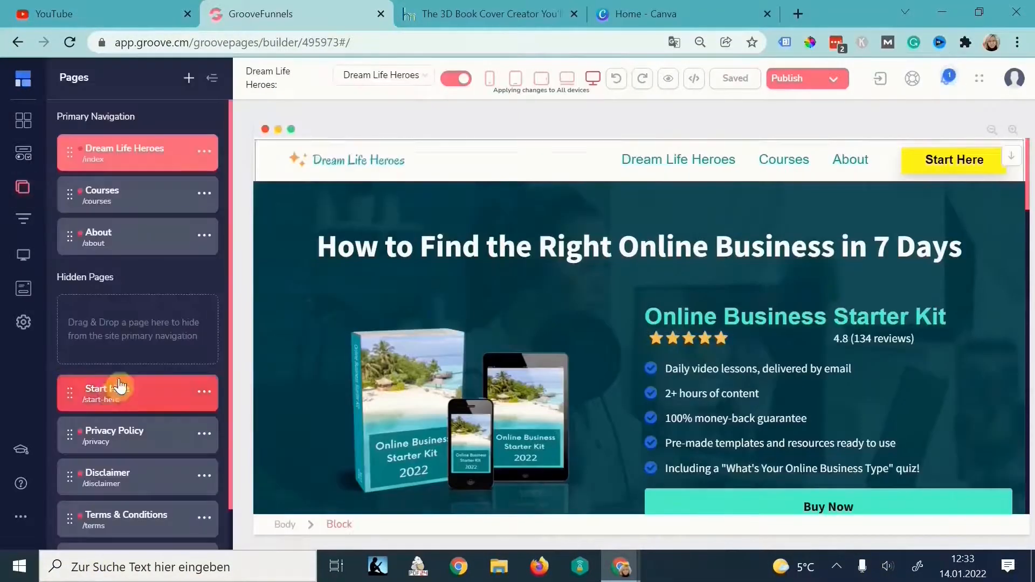
scroll(129, 388, "down", 1)
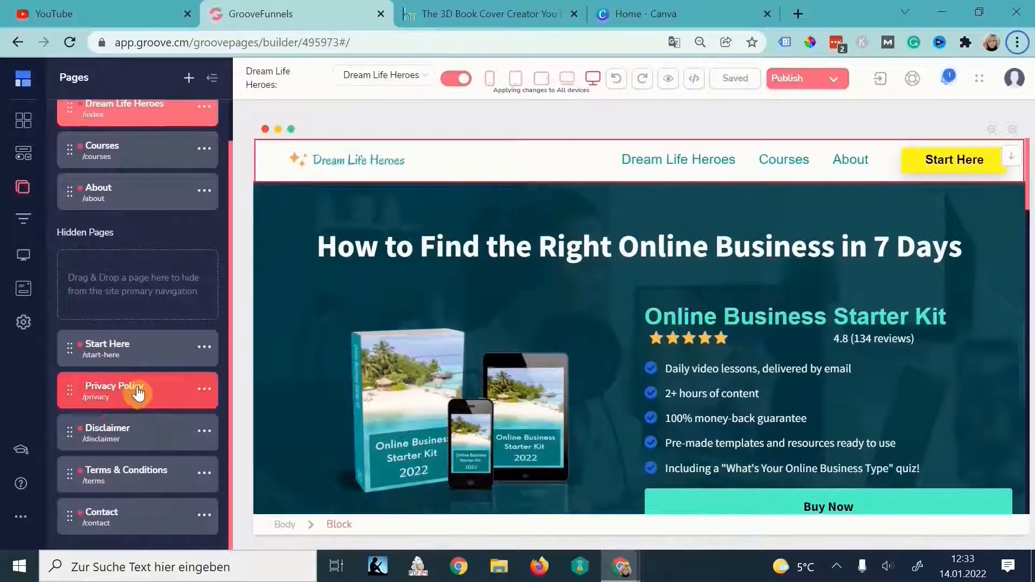
scroll(516, 463, "down", 5)
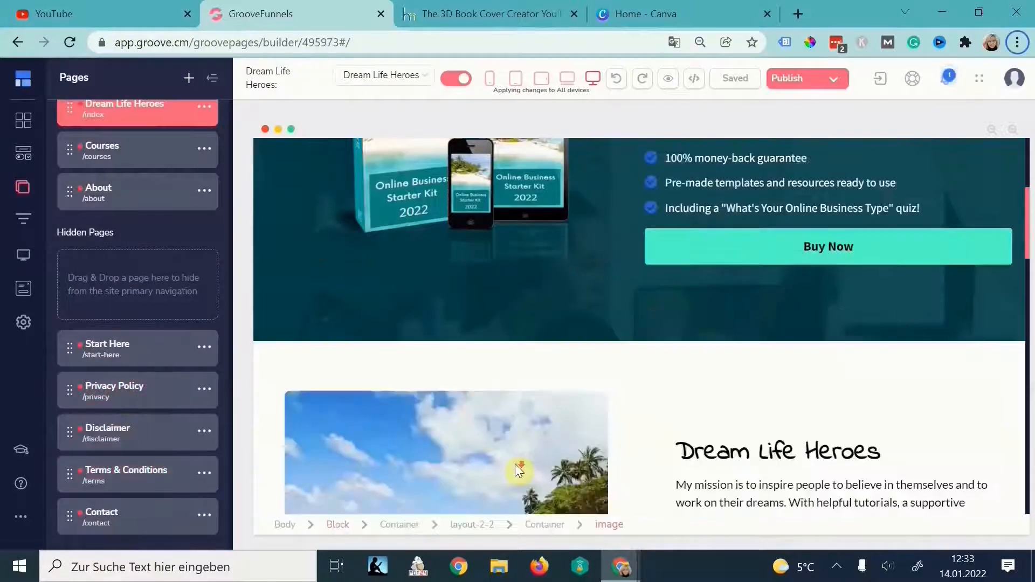
scroll(515, 464, "down", 10)
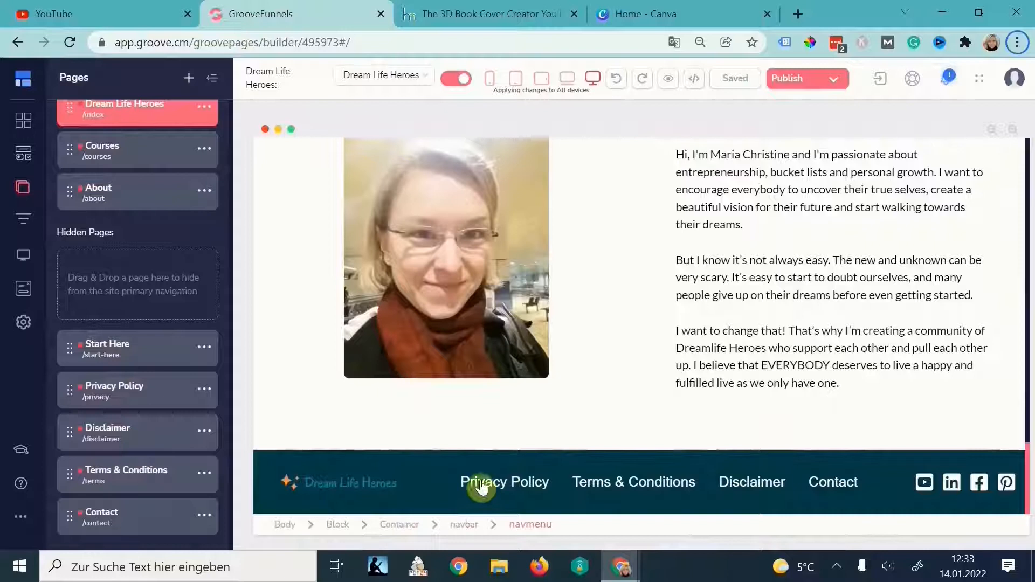
left_click(125, 352)
scroll(546, 404, "up", 10)
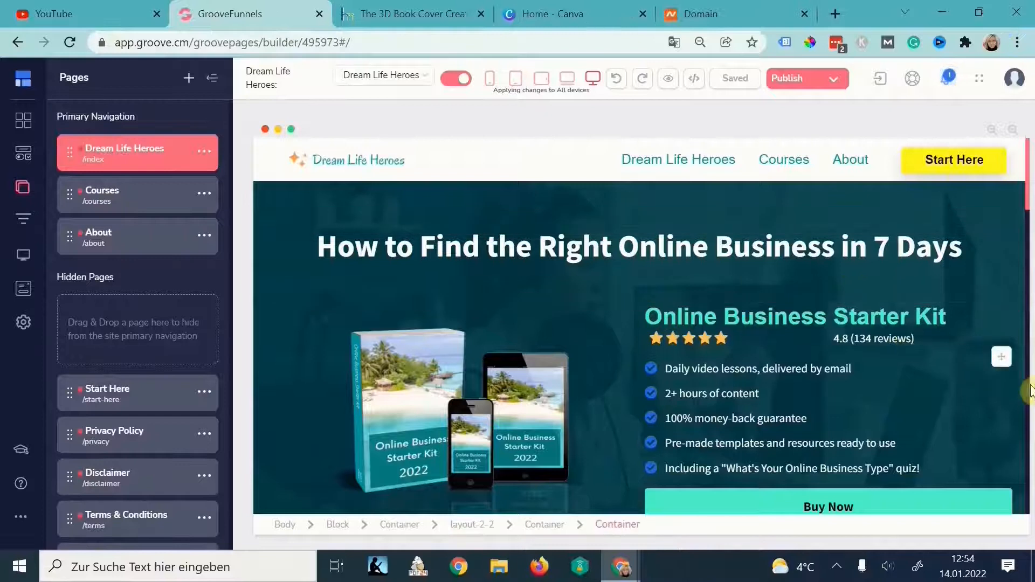
scroll(573, 346, "down", 2)
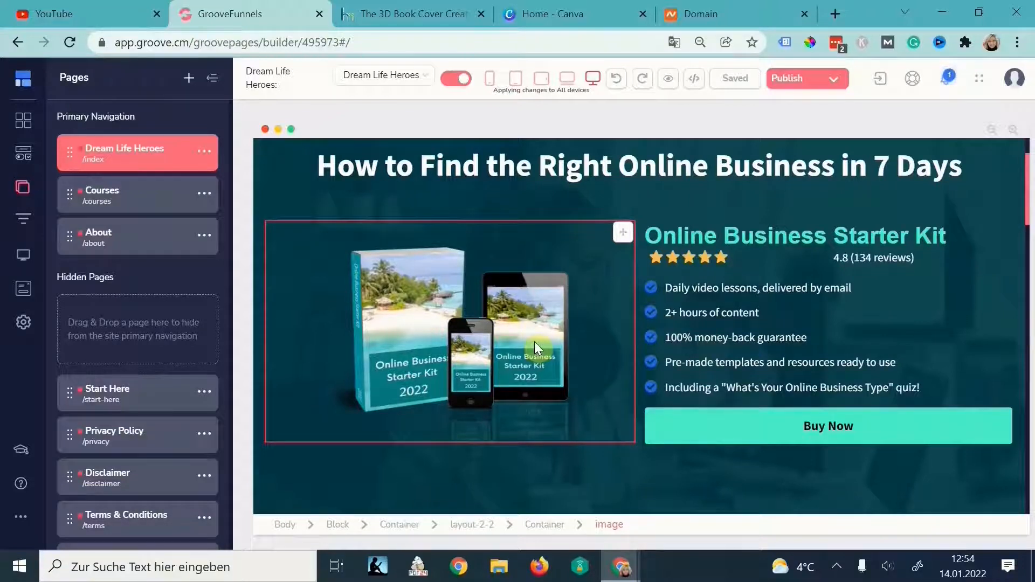
scroll(920, 273, "down", 3)
scroll(818, 379, "down", 5)
scroll(619, 261, "up", 2)
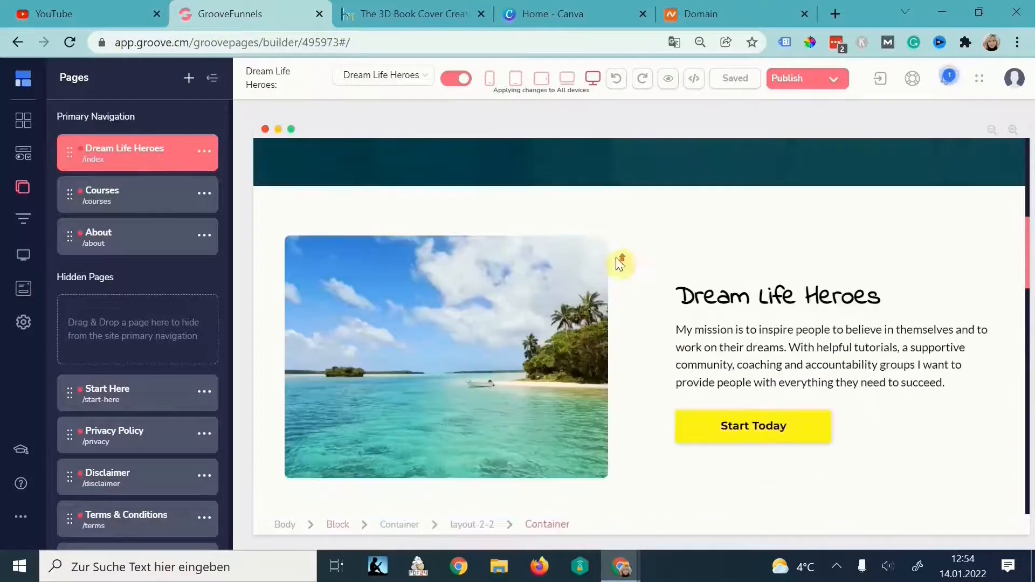
- Round the beach photo's corners from 0 to 0.5 in its Border settings
left_click(503, 264)
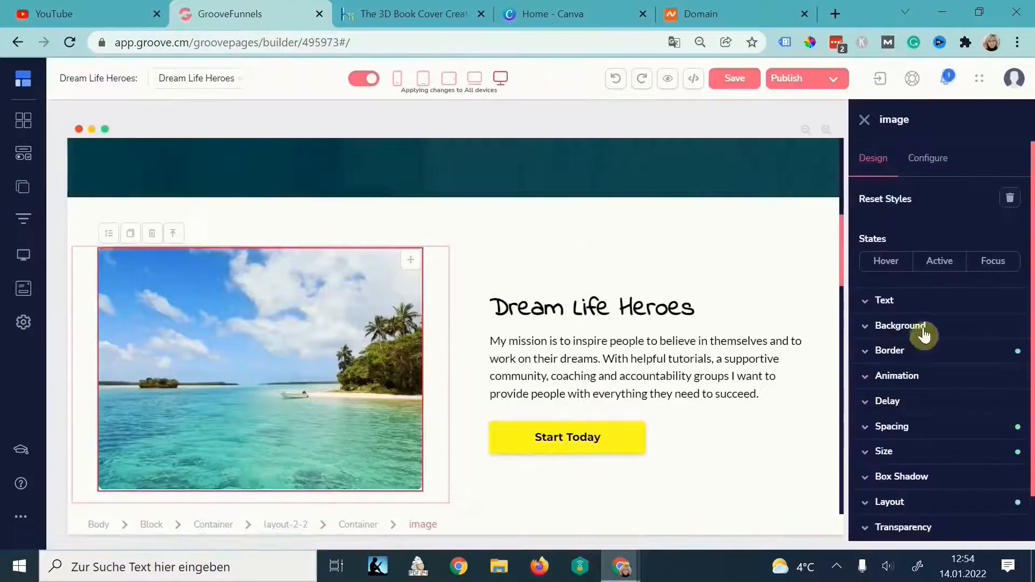
left_click(911, 354)
scroll(930, 362, "down", 2)
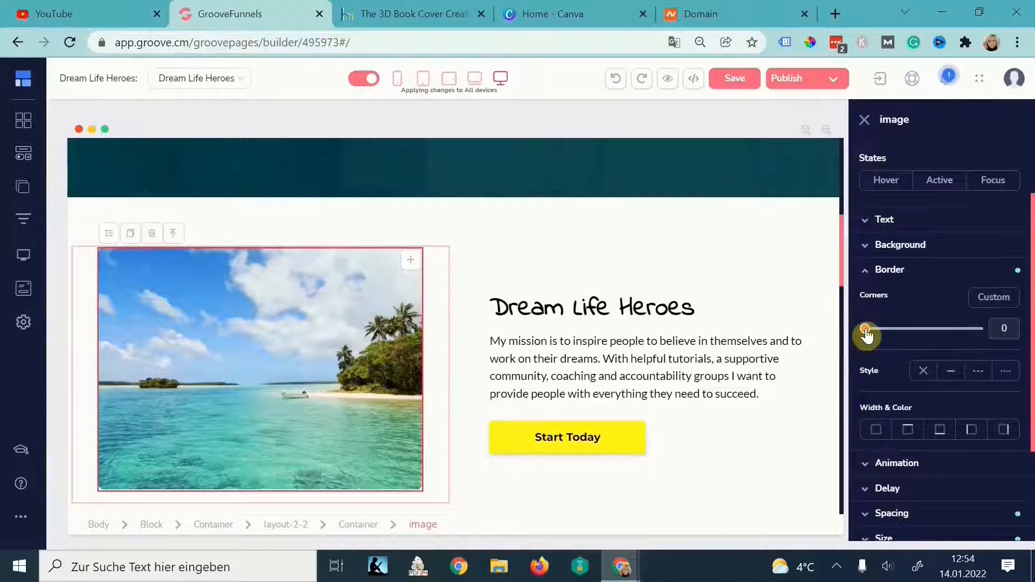
left_click(520, 243)
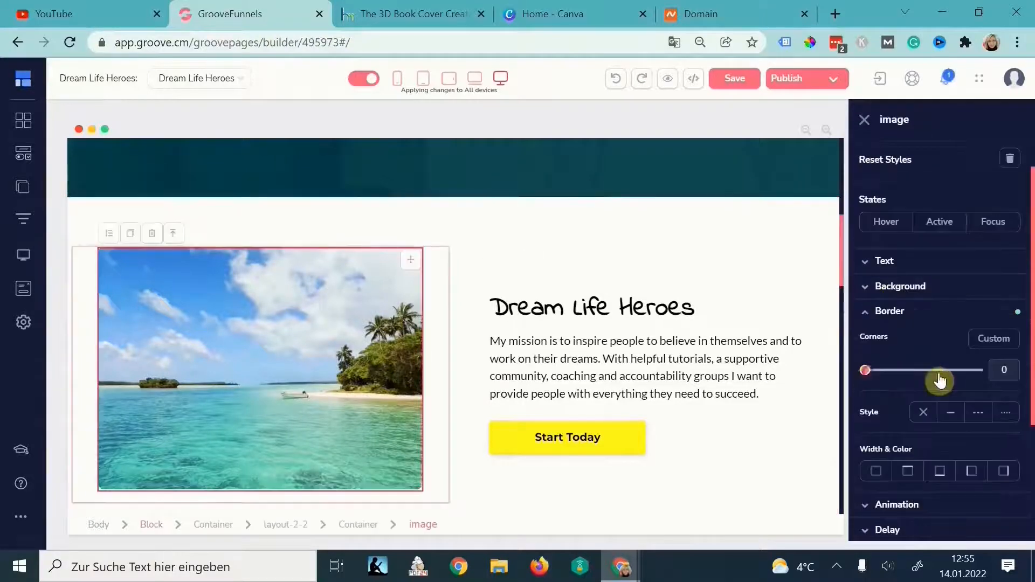
left_click(941, 372)
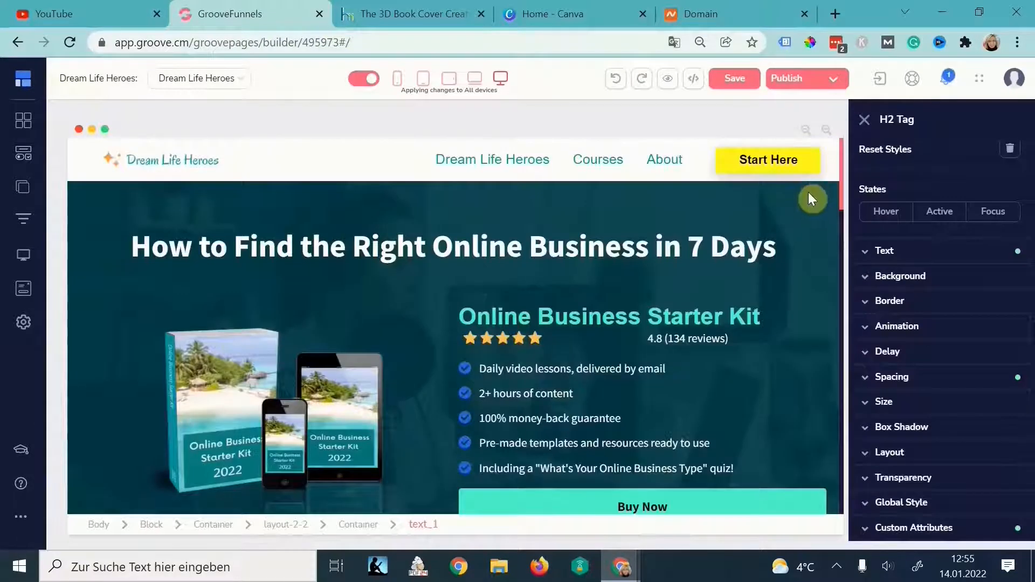
left_click(808, 197)
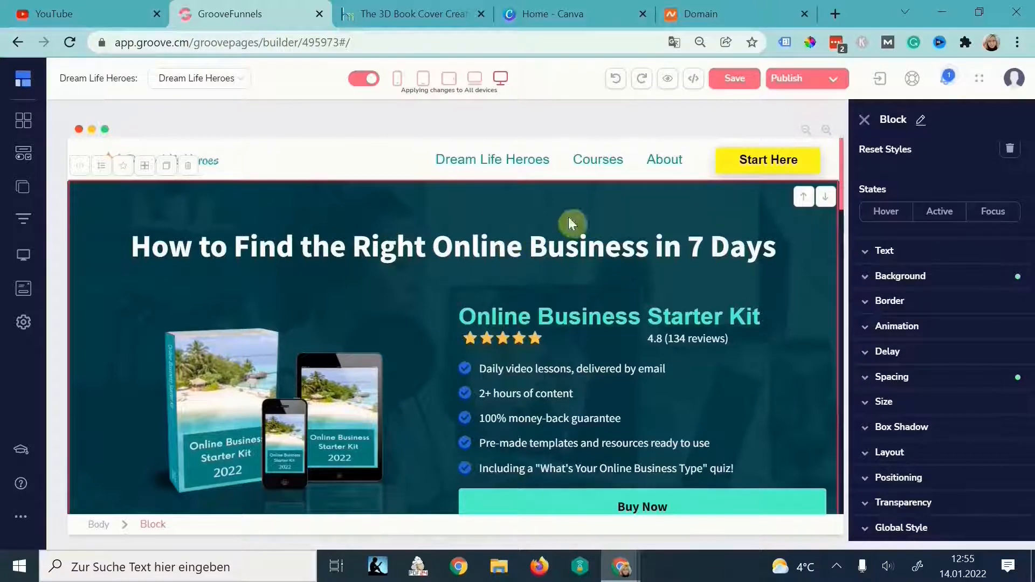
- Set the hero block's dark teal #013E4B background colour to 0.89 opacity
left_click(941, 276)
left_click(980, 306)
scroll(919, 460, "down", 1)
left_click_drag(1002, 332, 1003, 343)
left_click(735, 78)
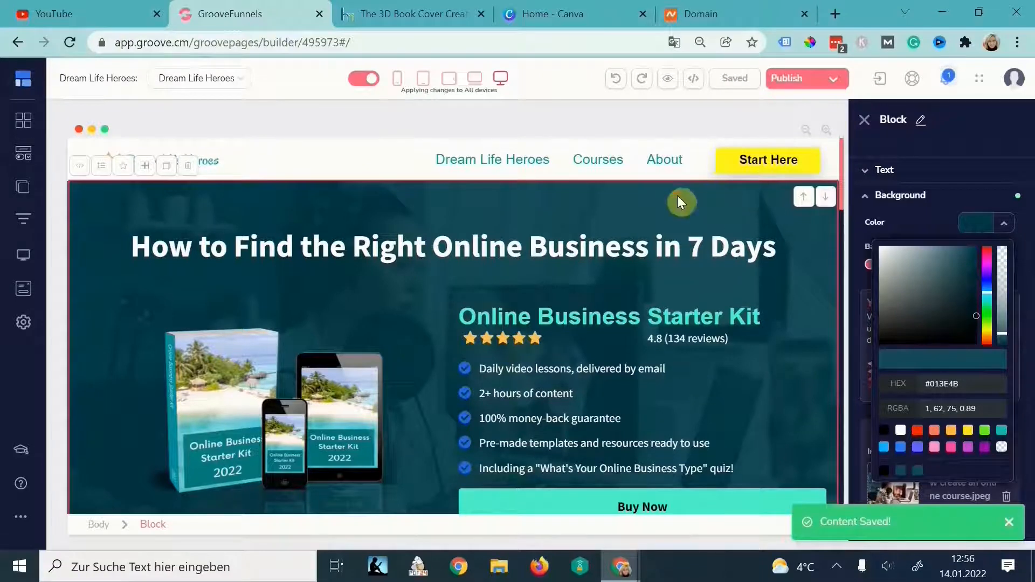
- Turn on Parallax for the hero block's background image
scroll(393, 296, "down", 3)
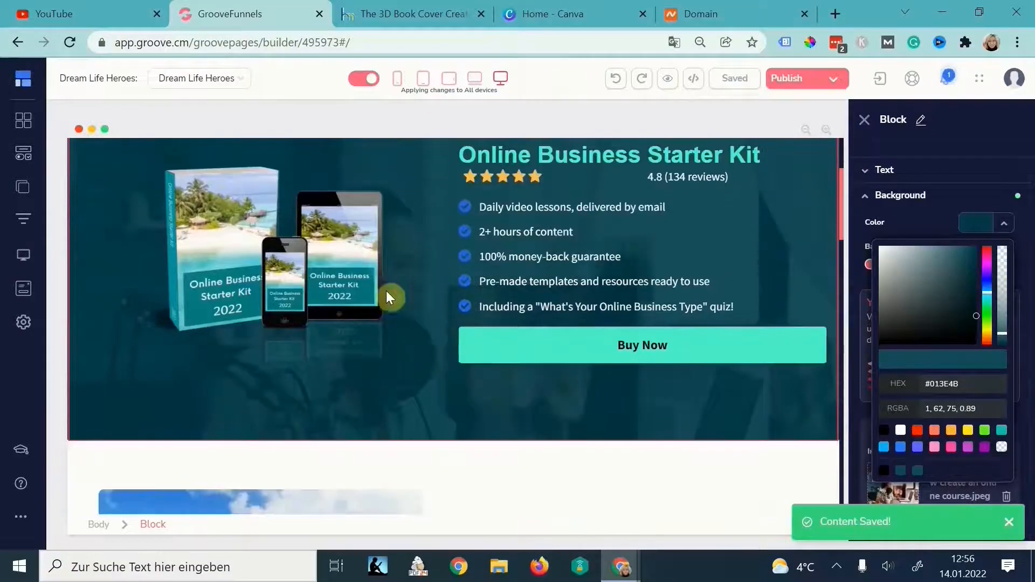
scroll(397, 355, "up", 3)
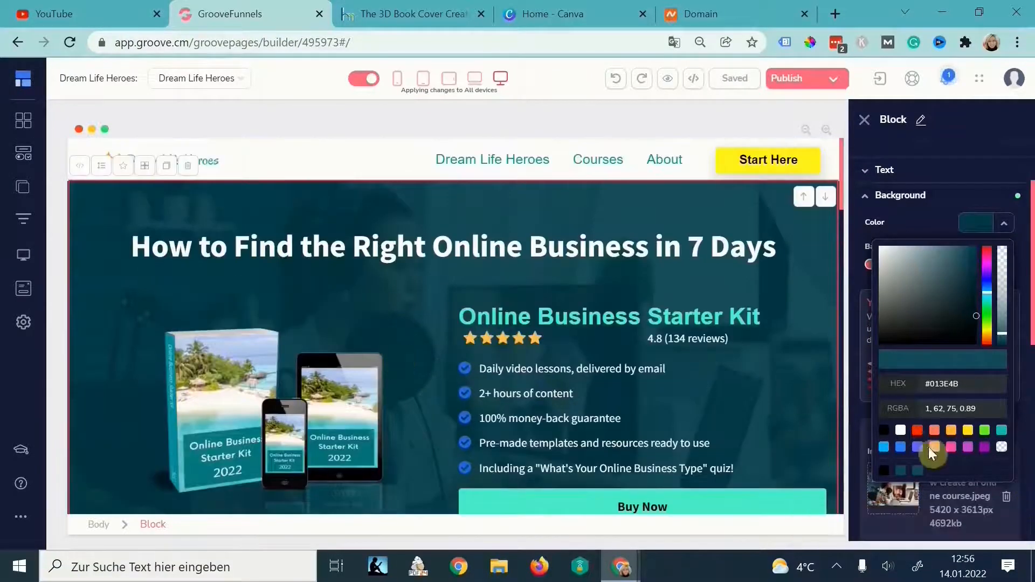
scroll(929, 448, "down", 3)
scroll(895, 468, "down", 5)
scroll(897, 462, "up", 2)
left_click(910, 414)
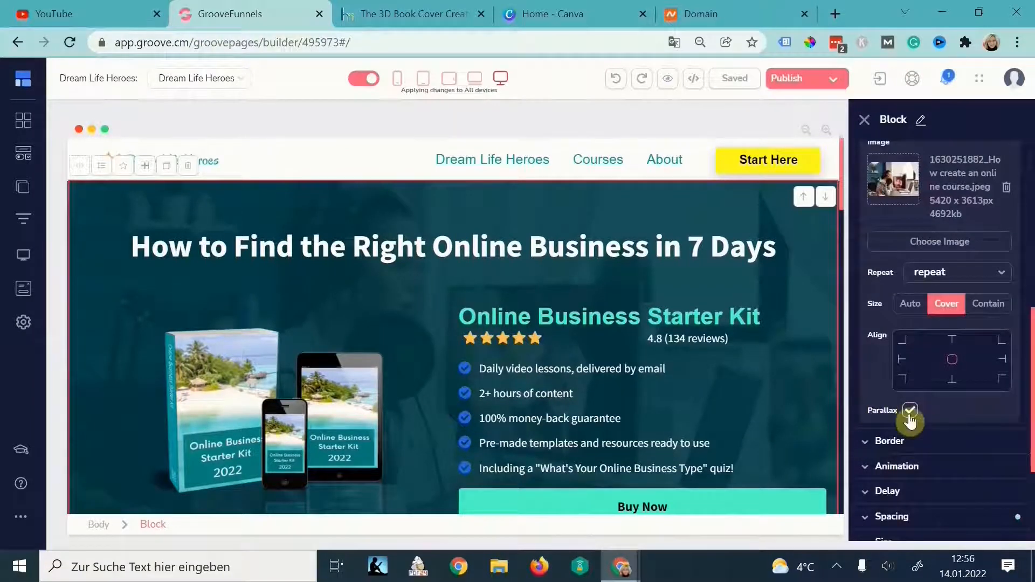
left_click(910, 411)
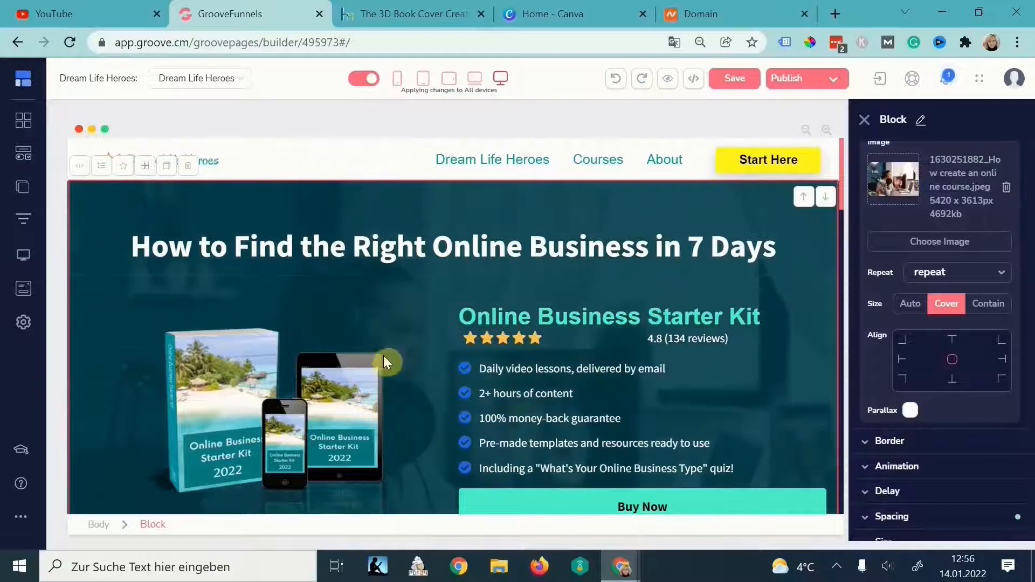
scroll(470, 326, "down", 4)
scroll(441, 335, "up", 5)
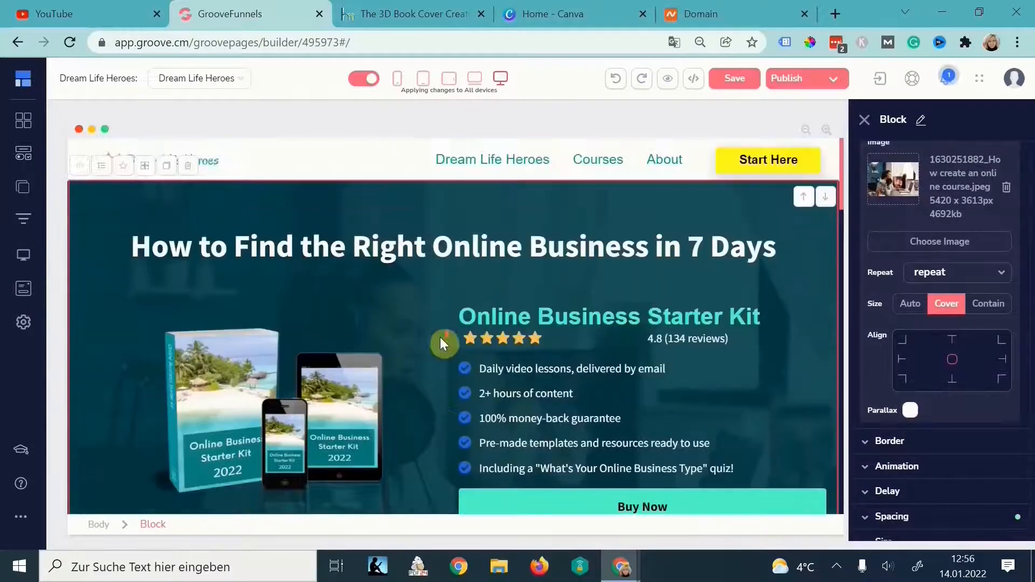
scroll(440, 337, "down", 1)
left_click(911, 411)
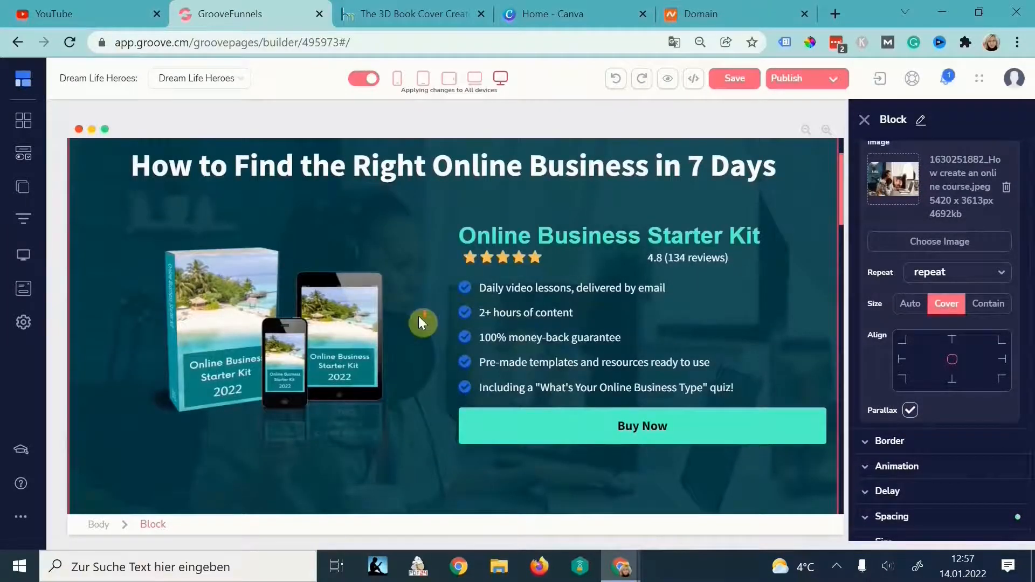
scroll(418, 316, "down", 3)
scroll(416, 319, "up", 4)
scroll(418, 328, "down", 14)
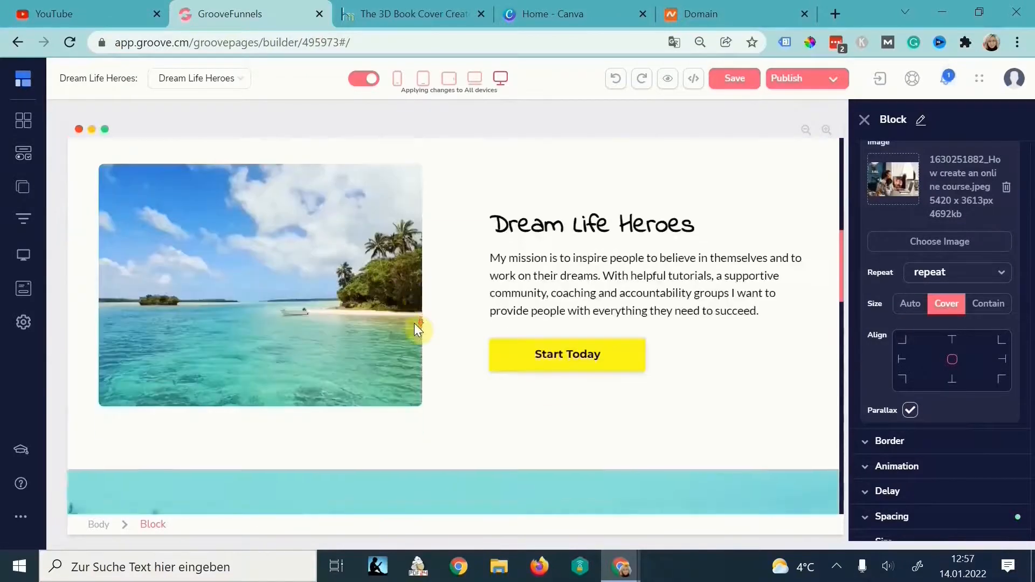
left_click(645, 308)
scroll(620, 340, "down", 4)
scroll(591, 376, "up", 2)
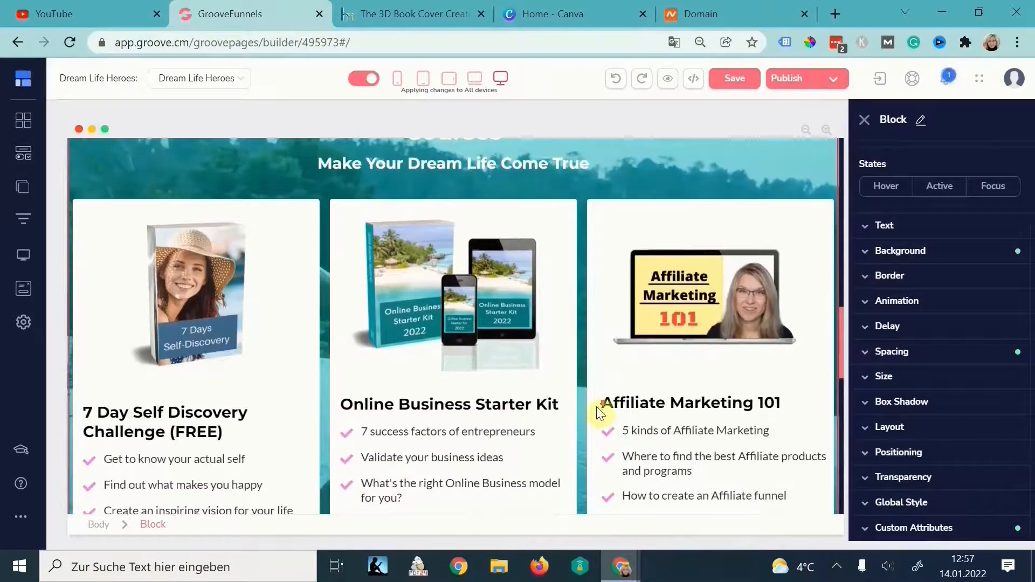
scroll(598, 412, "down", 4)
scroll(594, 409, "down", 6)
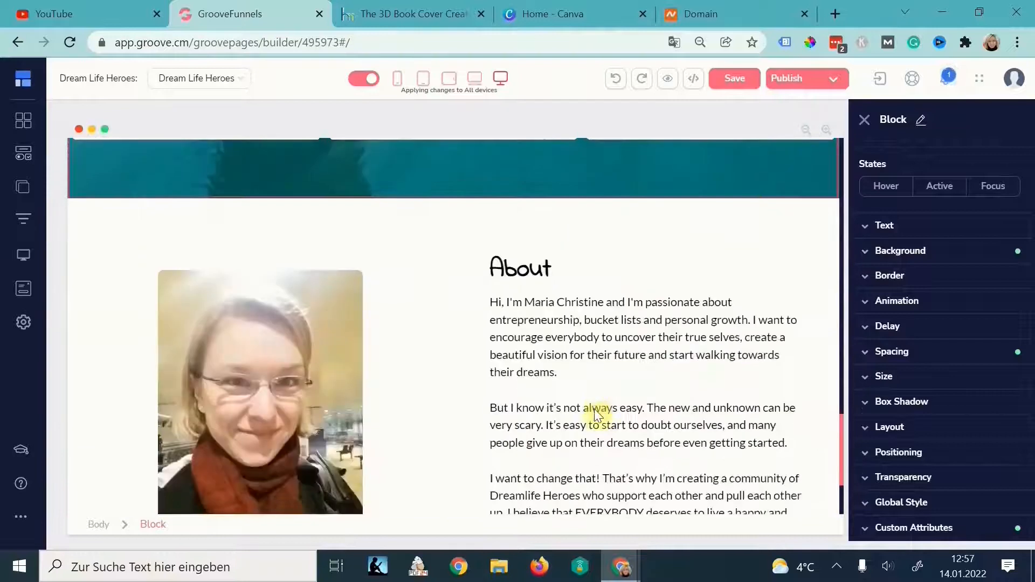
scroll(596, 416, "down", 3)
scroll(620, 232, "up", 20)
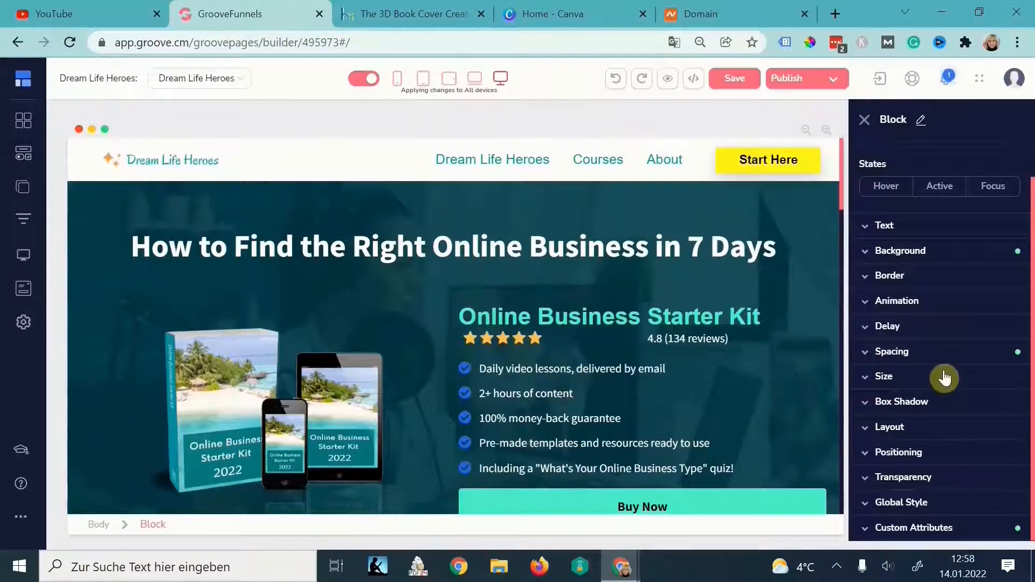
- Delete dreamlifeheroes.com from GroovePages' custom domains, then go to its Namecheap details page
left_click(1014, 80)
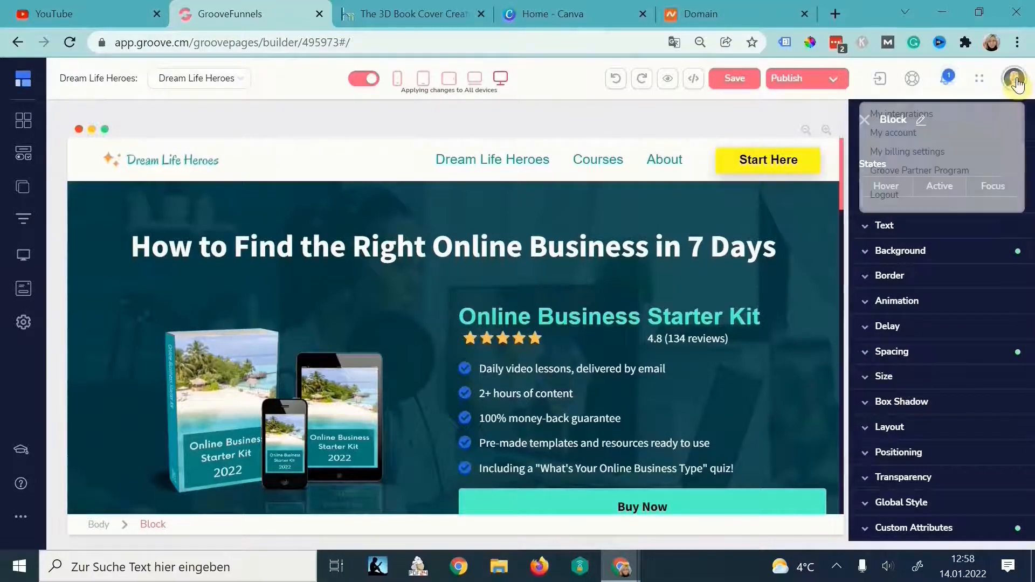
left_click(894, 135)
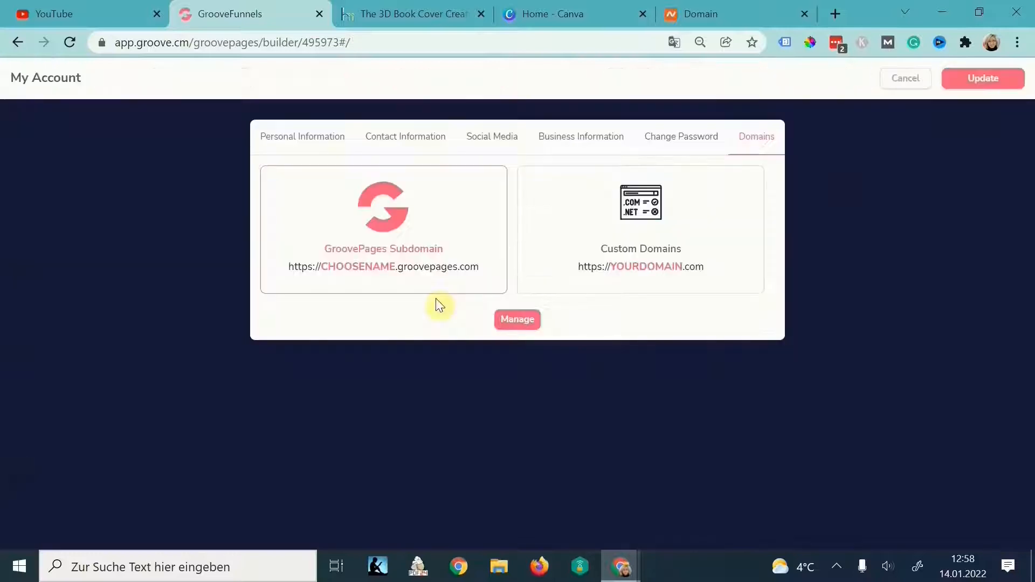
left_click(659, 236)
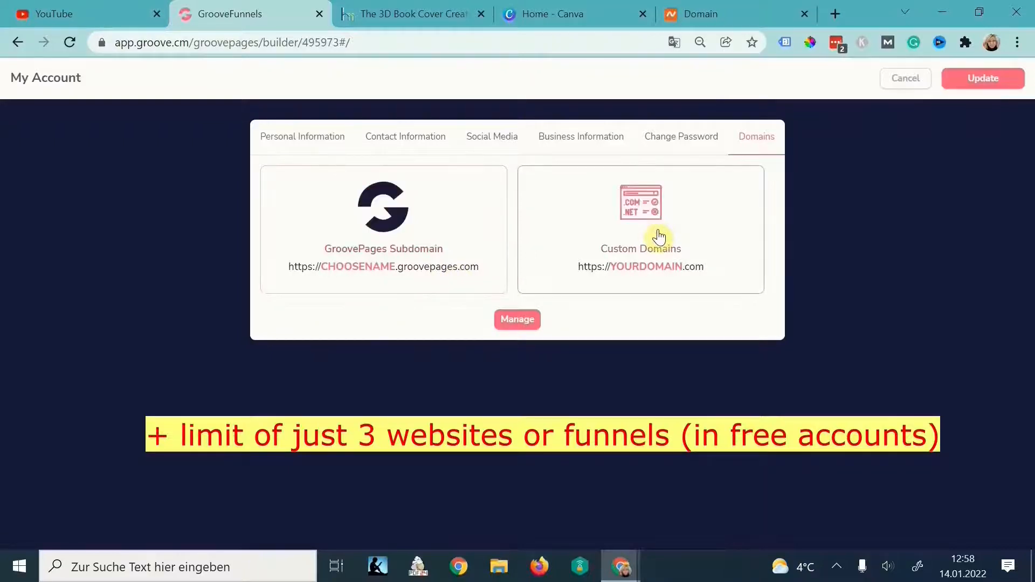
left_click(523, 320)
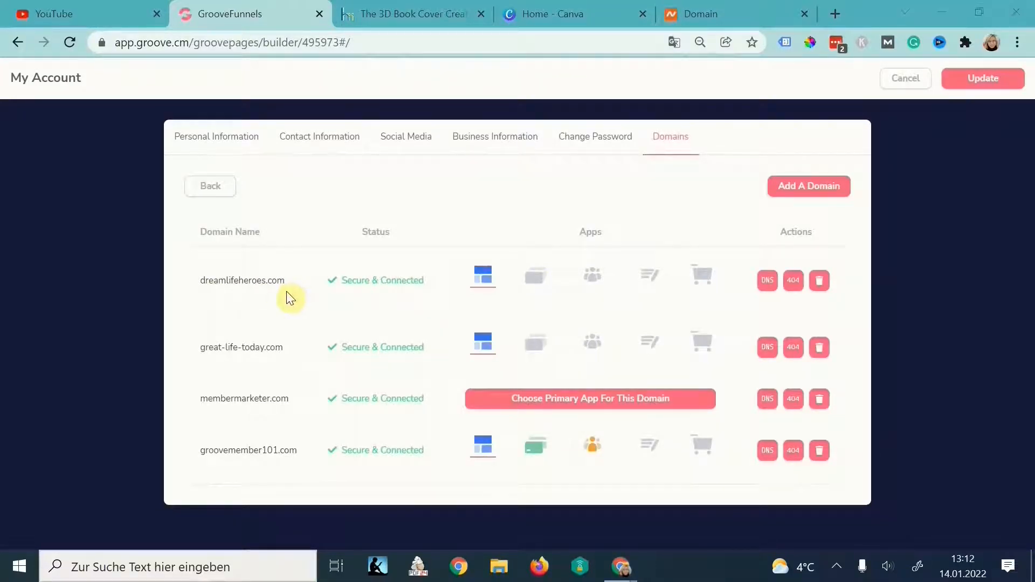
left_click(821, 289)
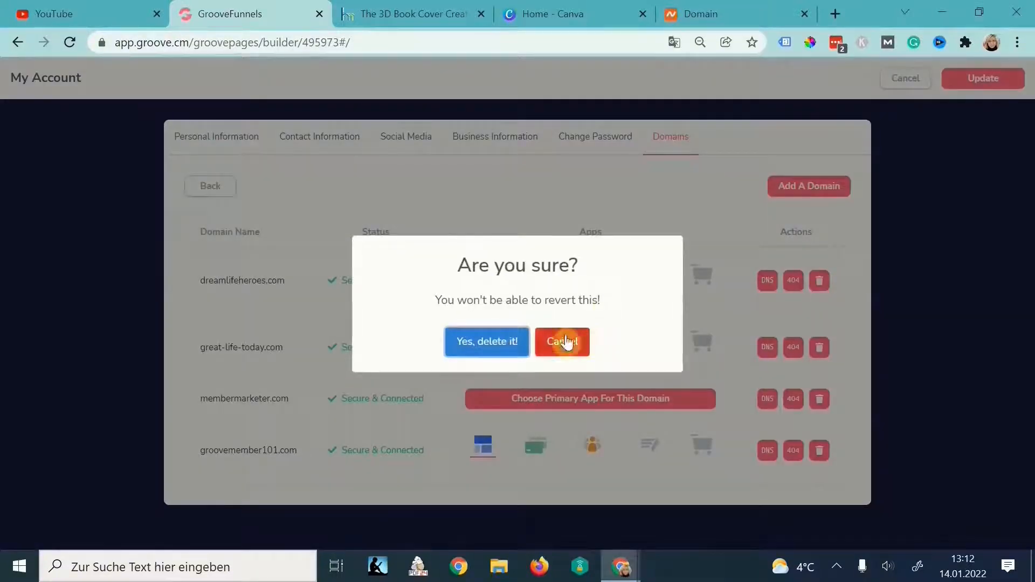
left_click(485, 345)
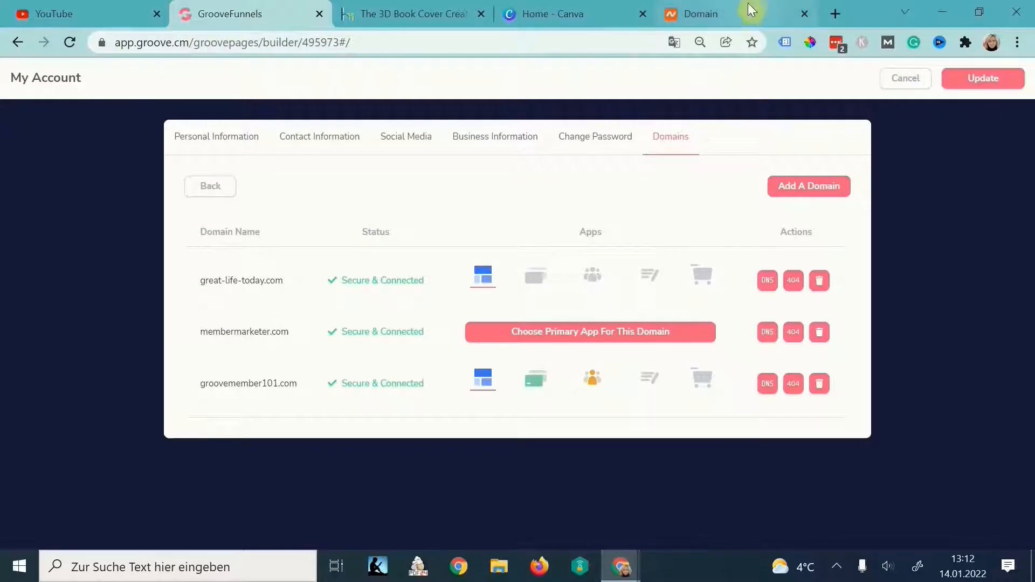
left_click(738, 17)
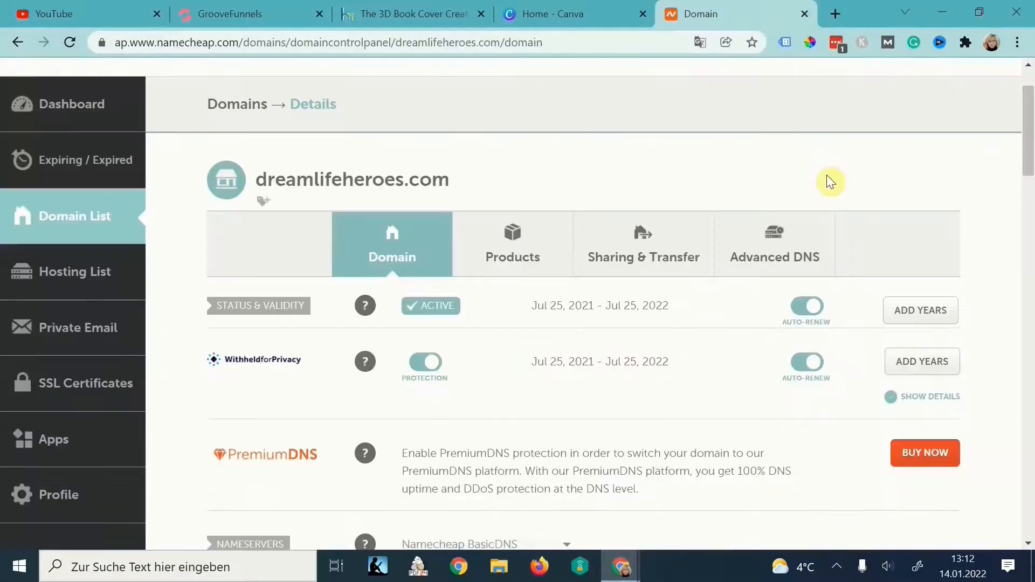
- In Namecheap, switch dreamlifeheroes.com's nameservers to Custom DNS
left_click(81, 216)
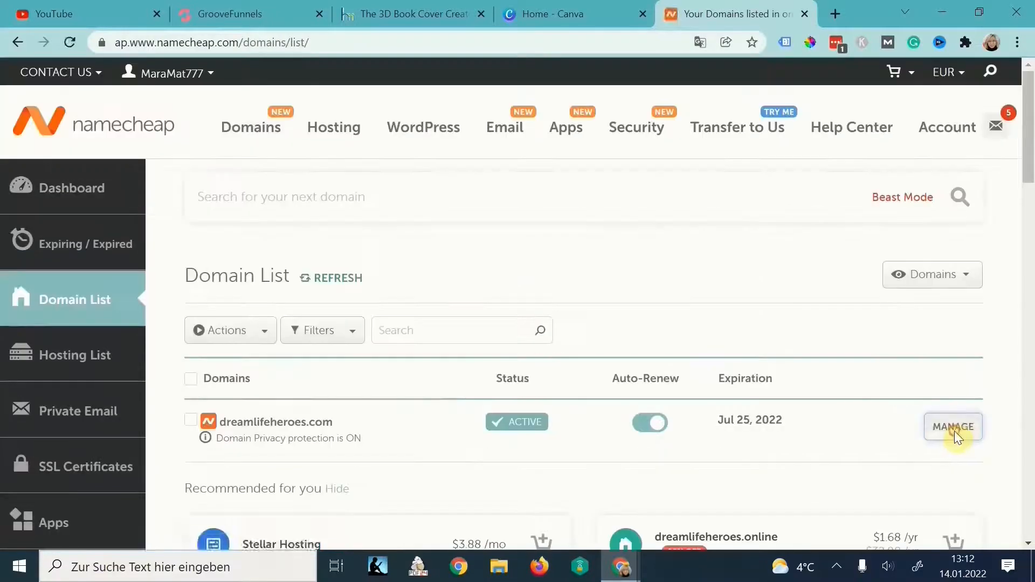
left_click(952, 431)
scroll(456, 398, "down", 5)
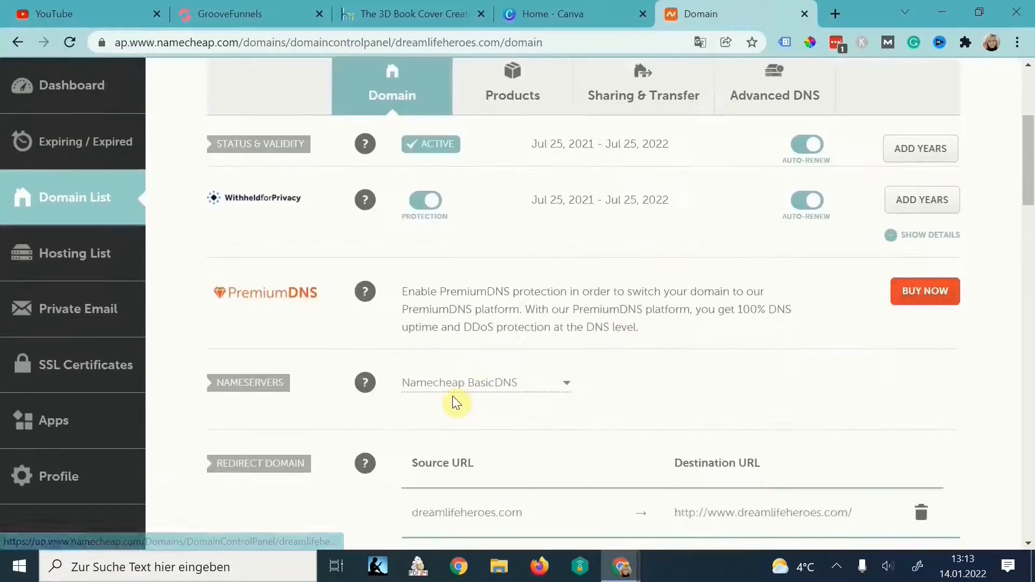
left_click(489, 303)
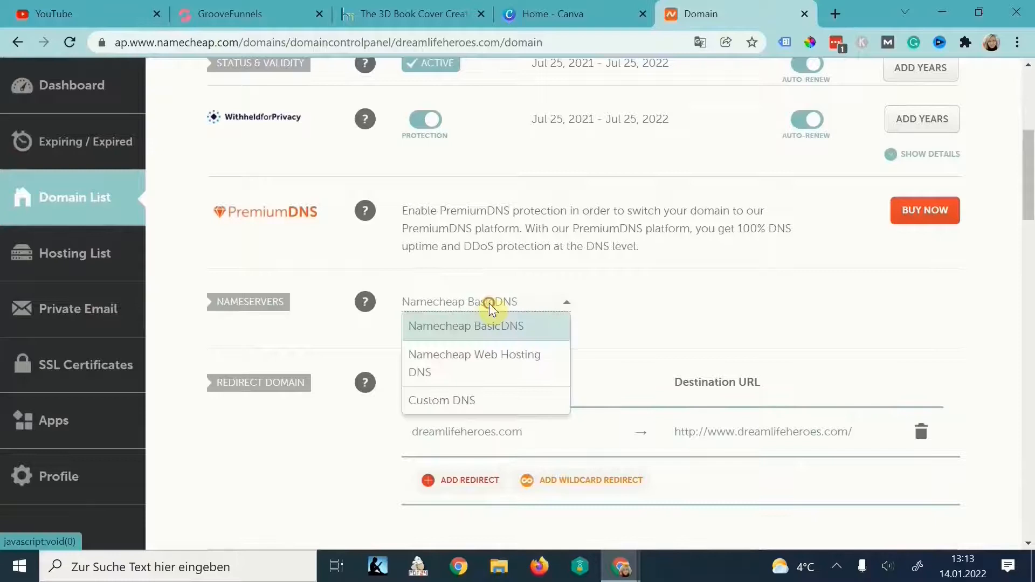
left_click(427, 405)
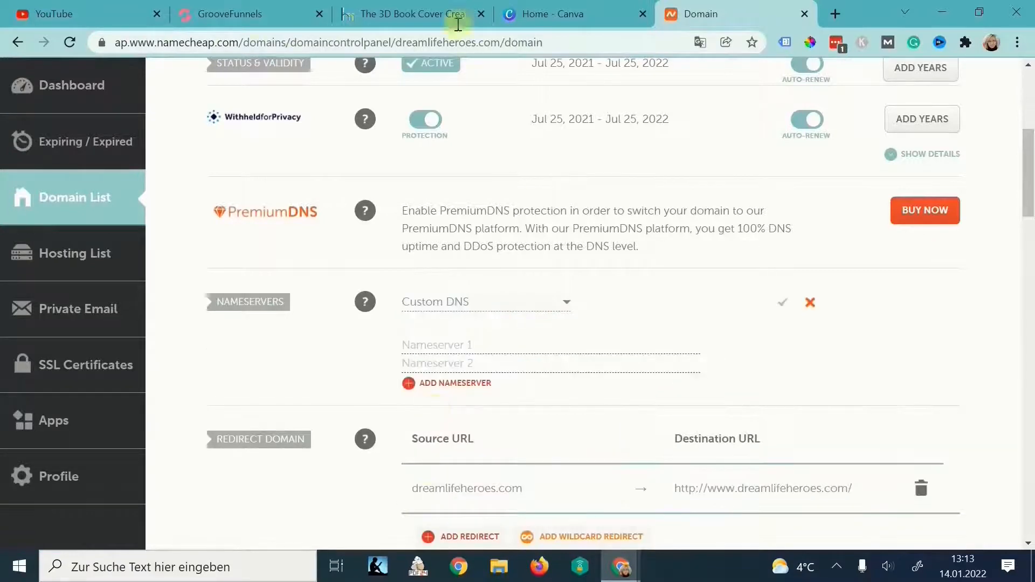
- Add dreamlifeheroes.com as a new domain in the GrooveFunnels full domain setup wizard
left_click(231, 15)
left_click(818, 190)
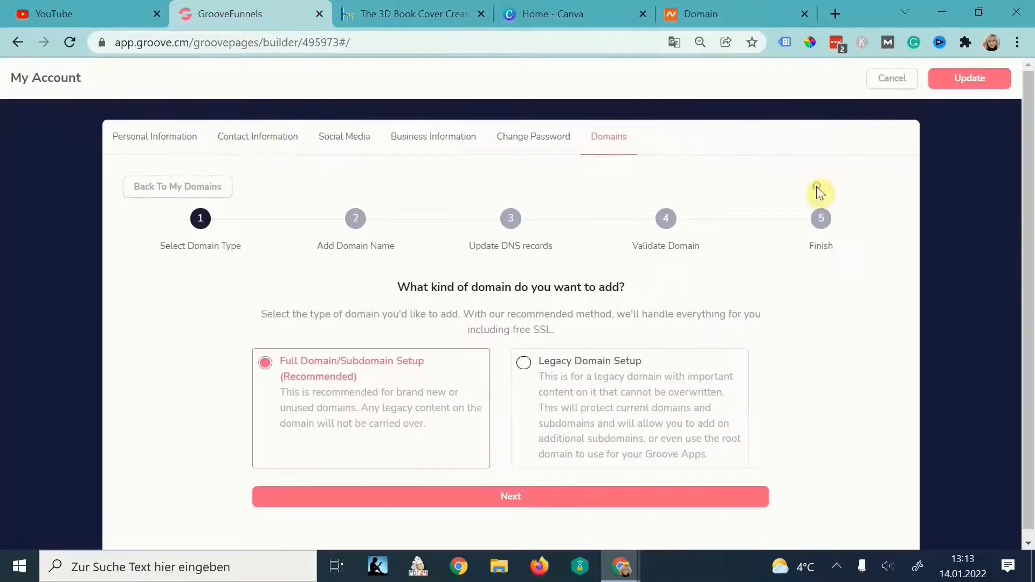
left_click(478, 496)
left_click(701, 14)
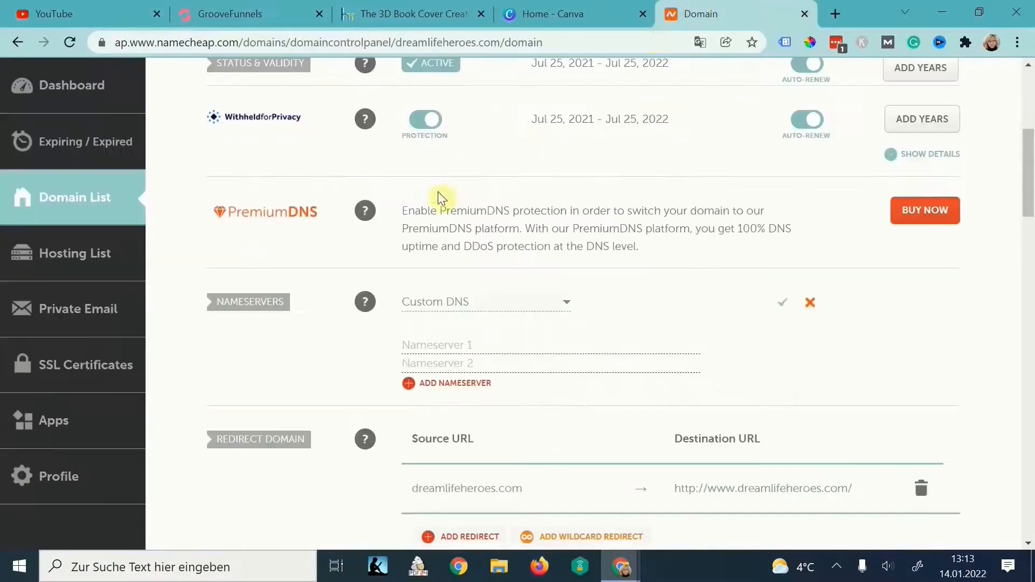
scroll(439, 201, "up", 5)
left_click_drag(483, 260, 256, 261)
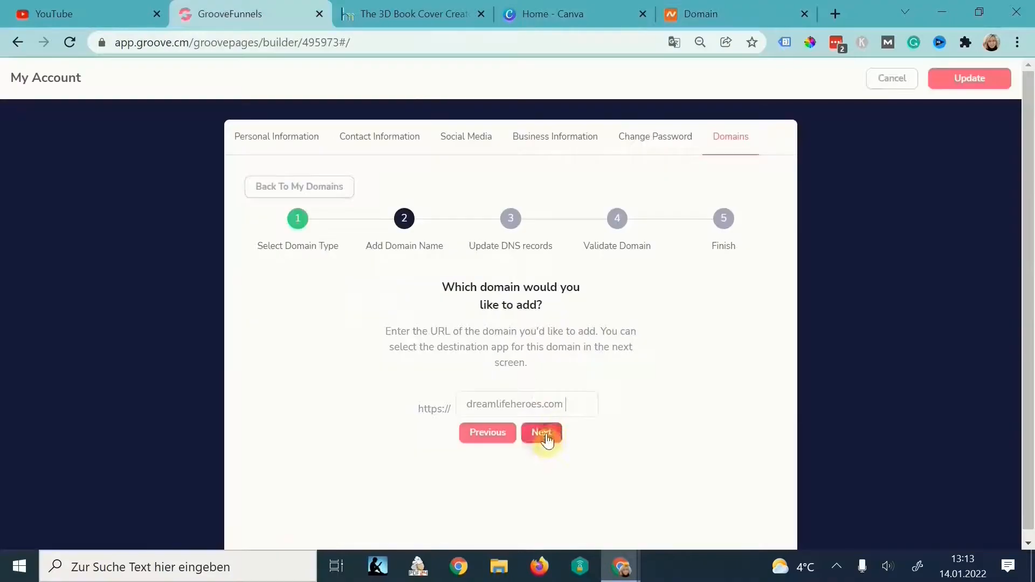
left_click(542, 432)
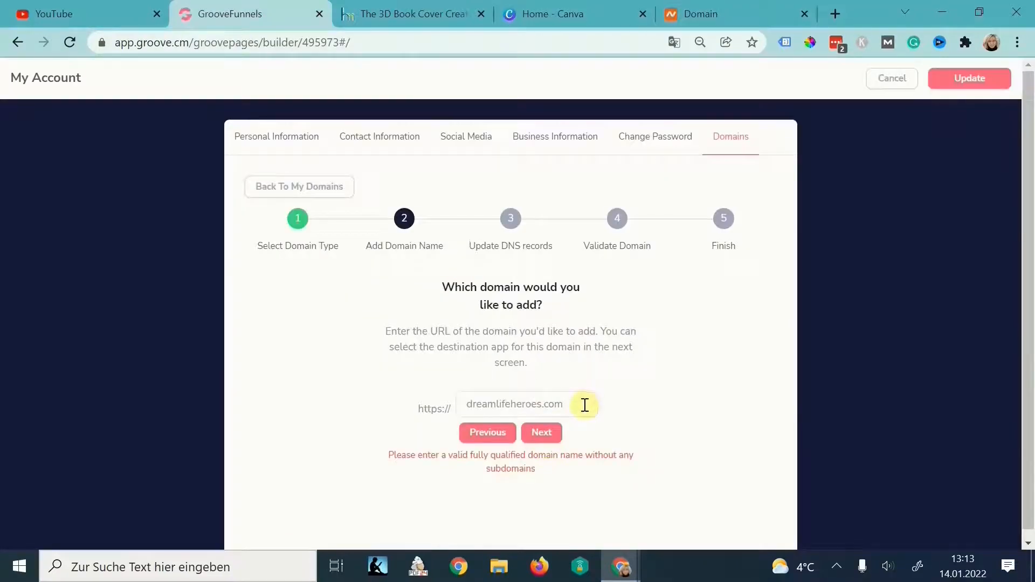
left_click(542, 434)
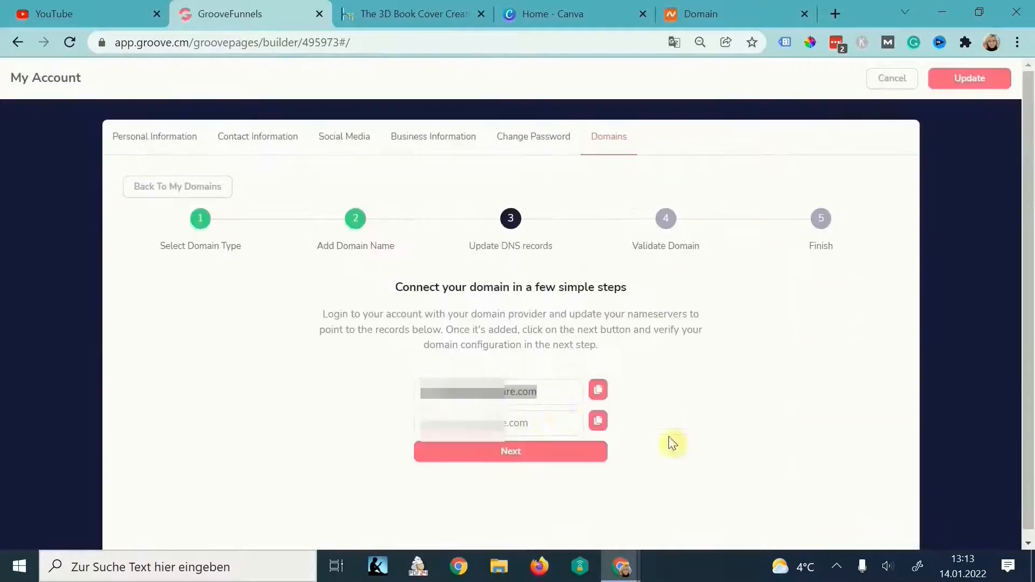
- Paste GroovePages' two nameservers into Namecheap's Custom DNS fields and save them
double_click(557, 399)
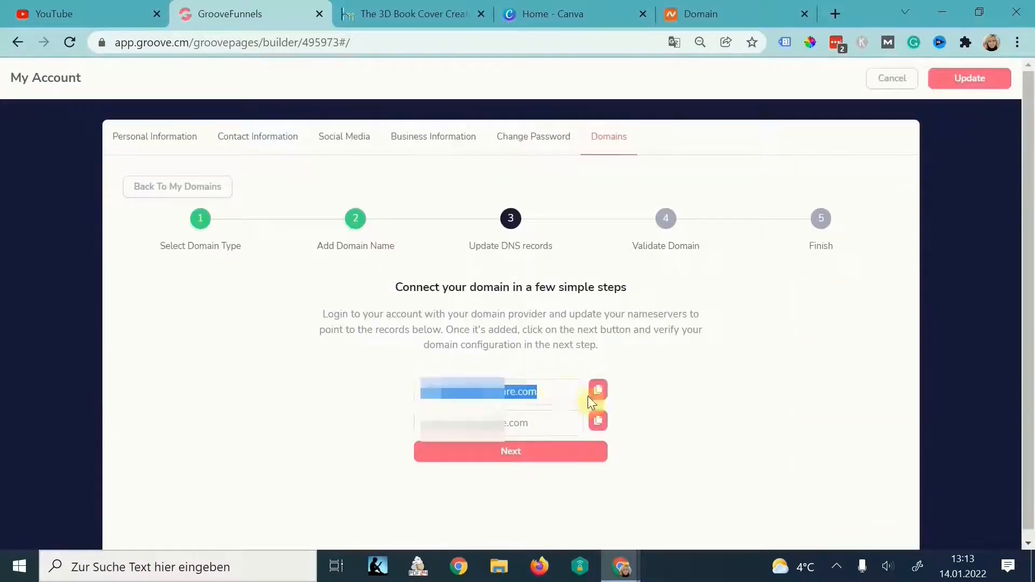
left_click(727, 15)
scroll(584, 487, "down", 7)
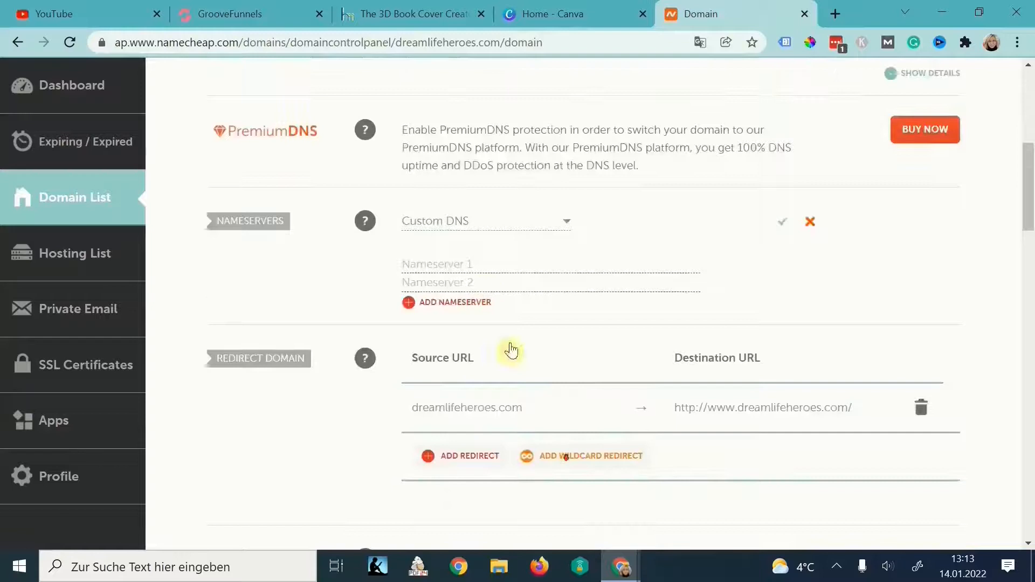
left_click(484, 263)
key("ctrl+v")
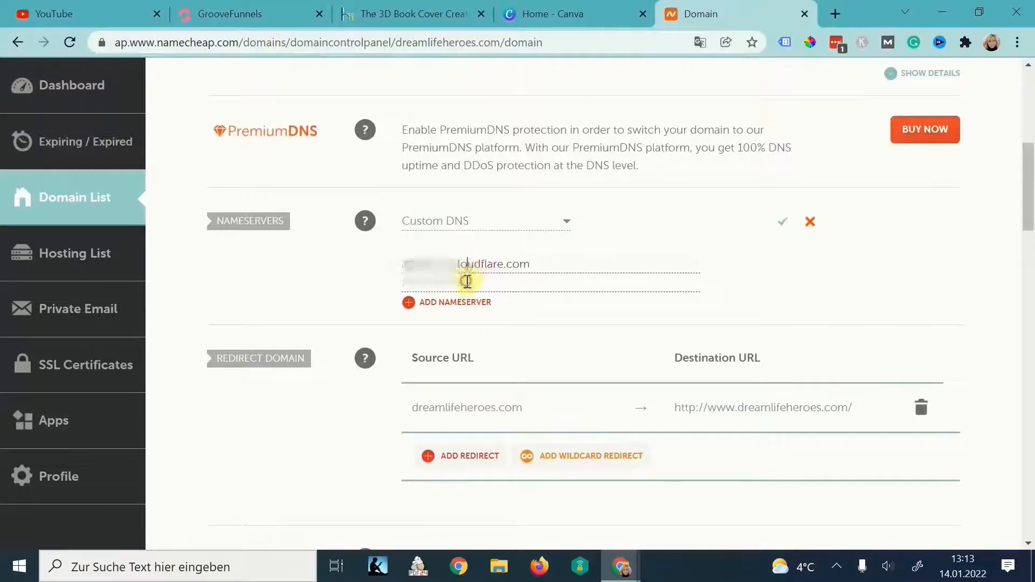
key("ctrl+v")
left_click(782, 221)
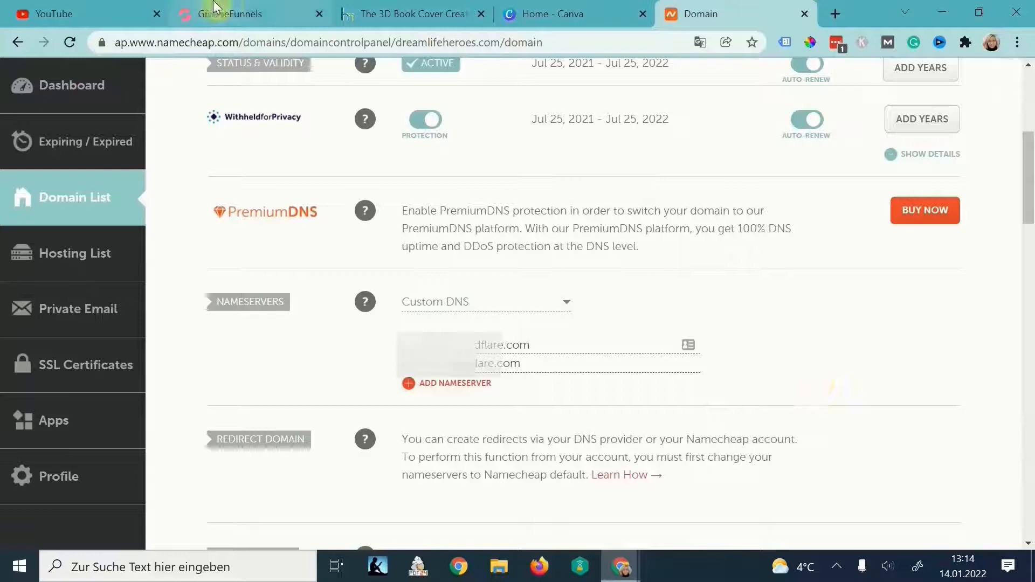
left_click(245, 21)
- Validate the DNS records for dreamlifeheroes.com and complete the domain process
left_click(531, 457)
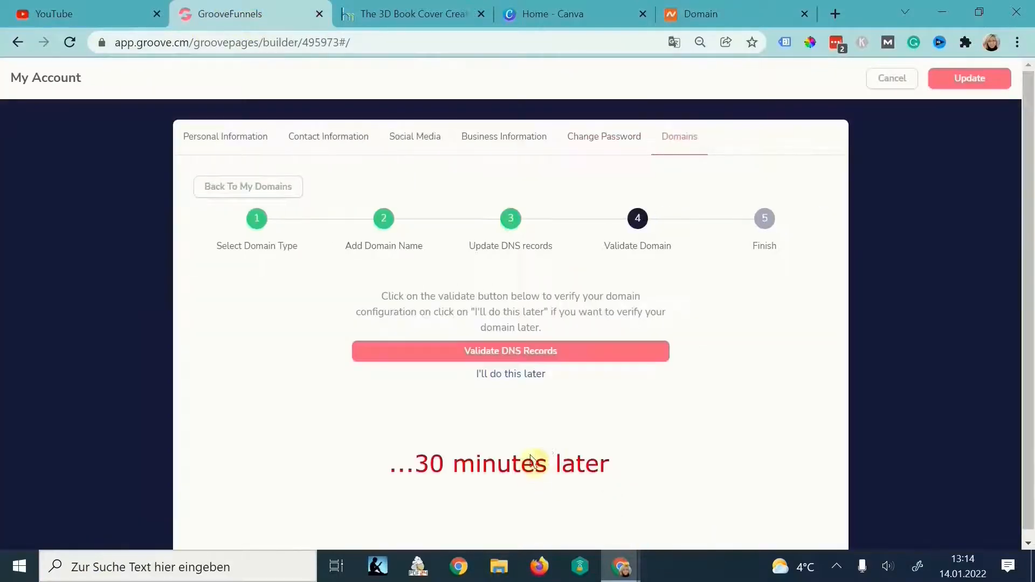
left_click(546, 357)
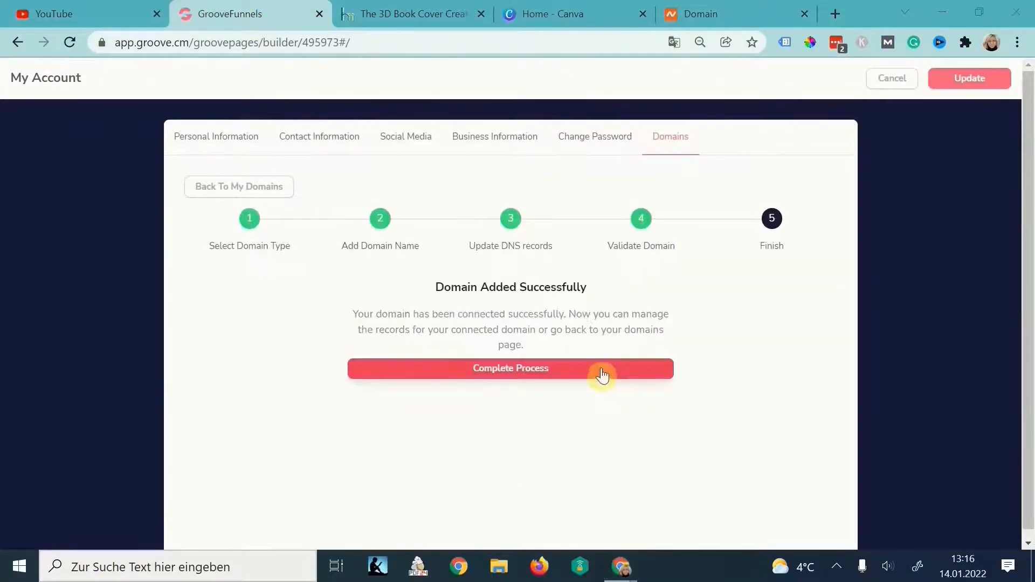
left_click(601, 374)
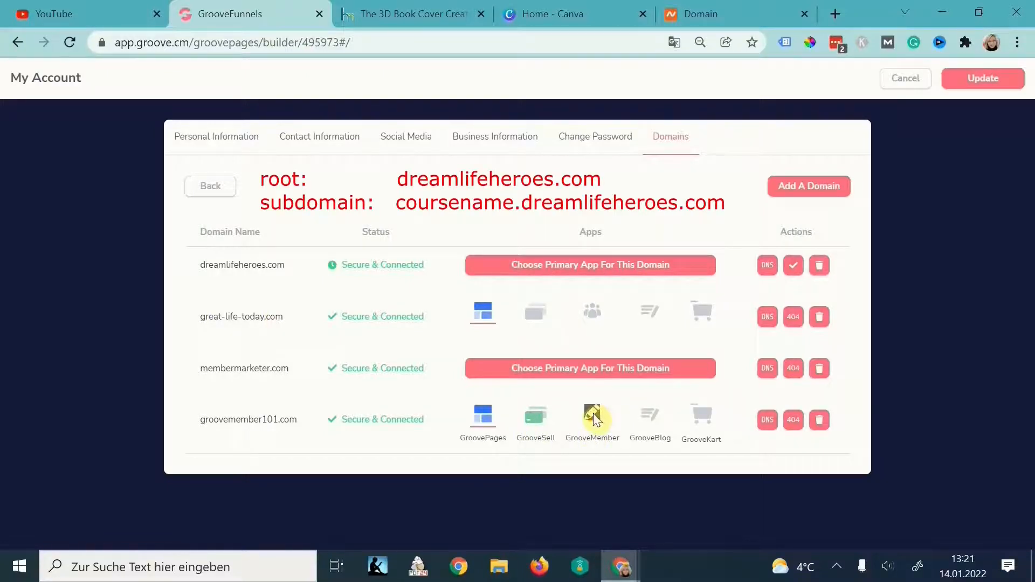
- Set GroovePages as the primary app for dreamlifeheroes.com
left_click(531, 266)
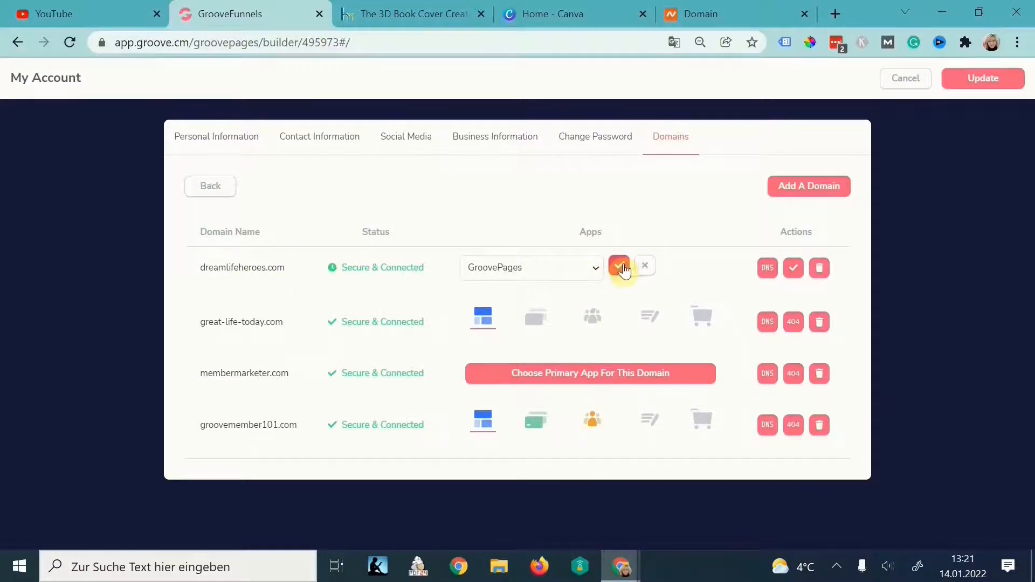
left_click(620, 267)
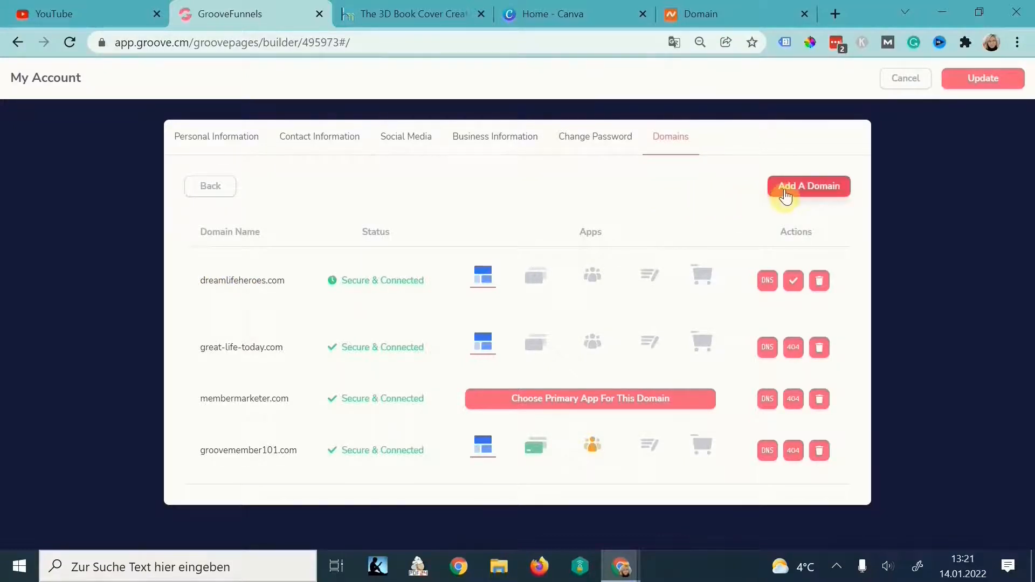
mouse_move(479, 283)
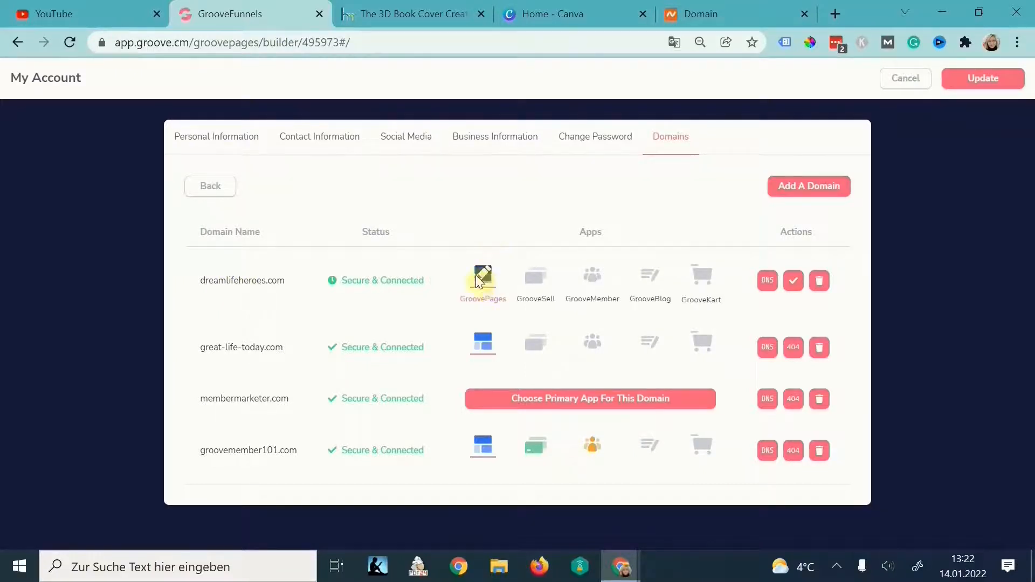
- Save the domain settings and choose Custom domain hosting in Publish Settings
left_click(994, 88)
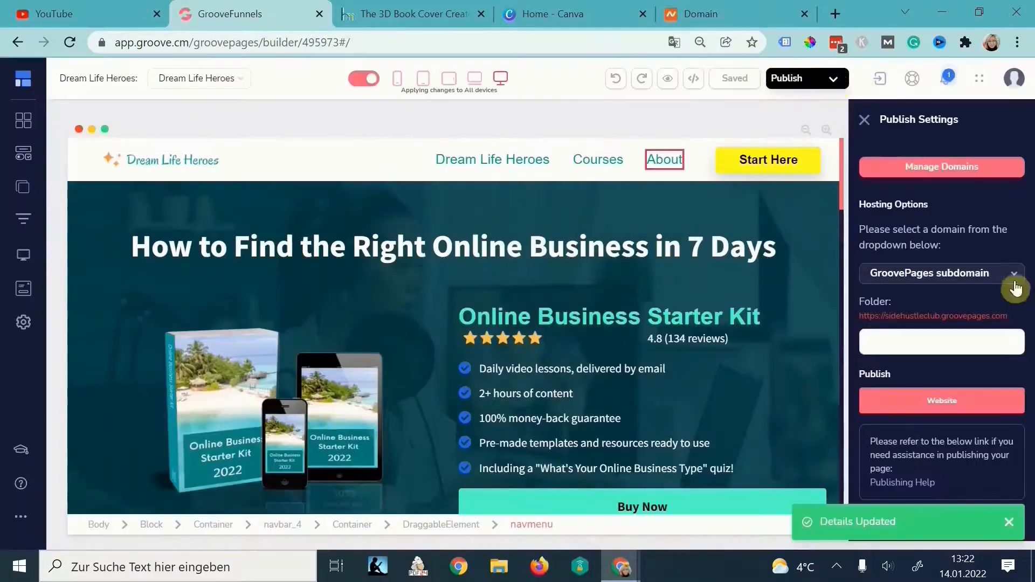
left_click(1013, 279)
left_click(954, 321)
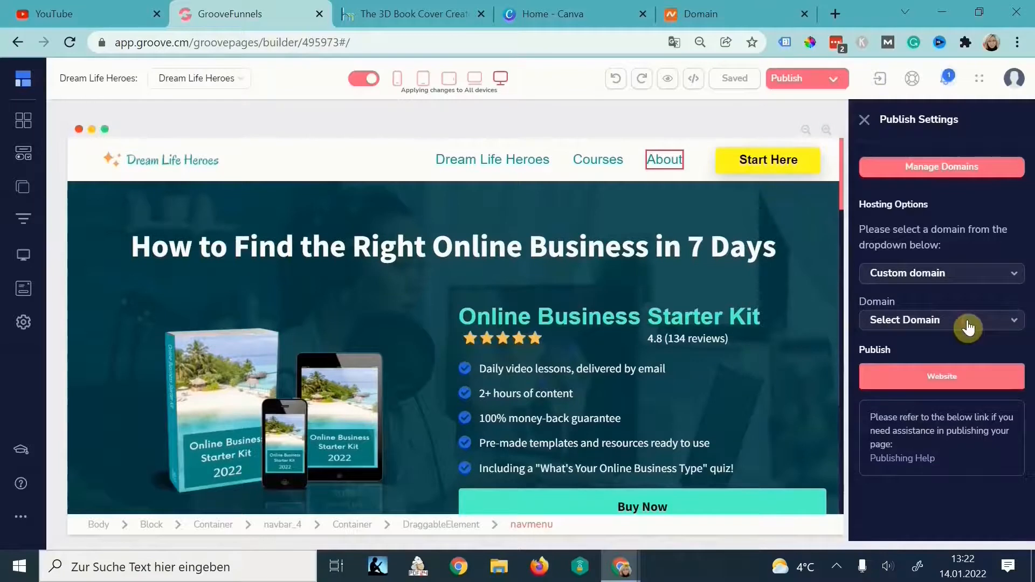
left_click(969, 323)
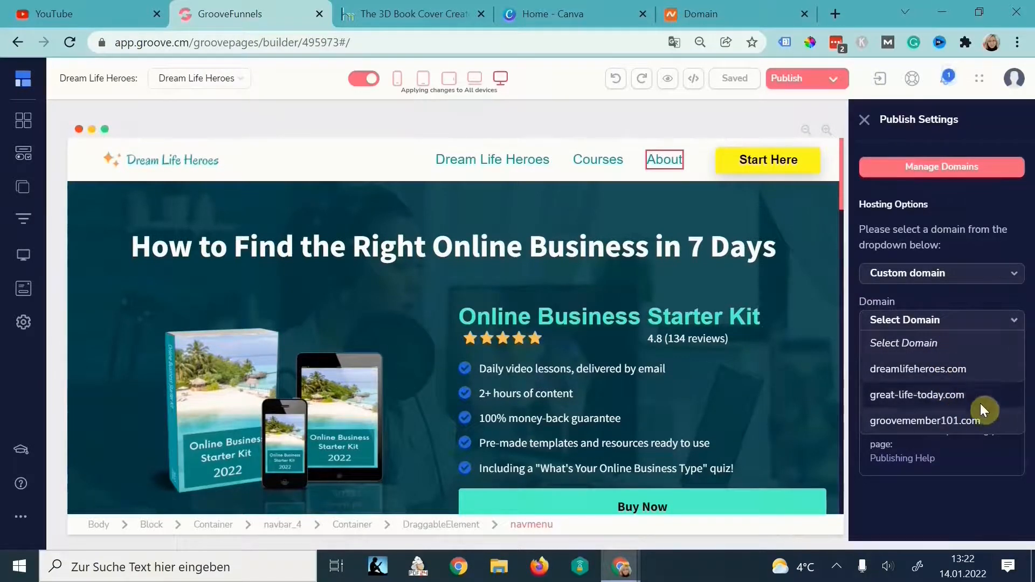
- Check the connected domains in account settings, then return to publishing
left_click(1015, 78)
left_click(893, 132)
left_click(757, 137)
left_click(517, 319)
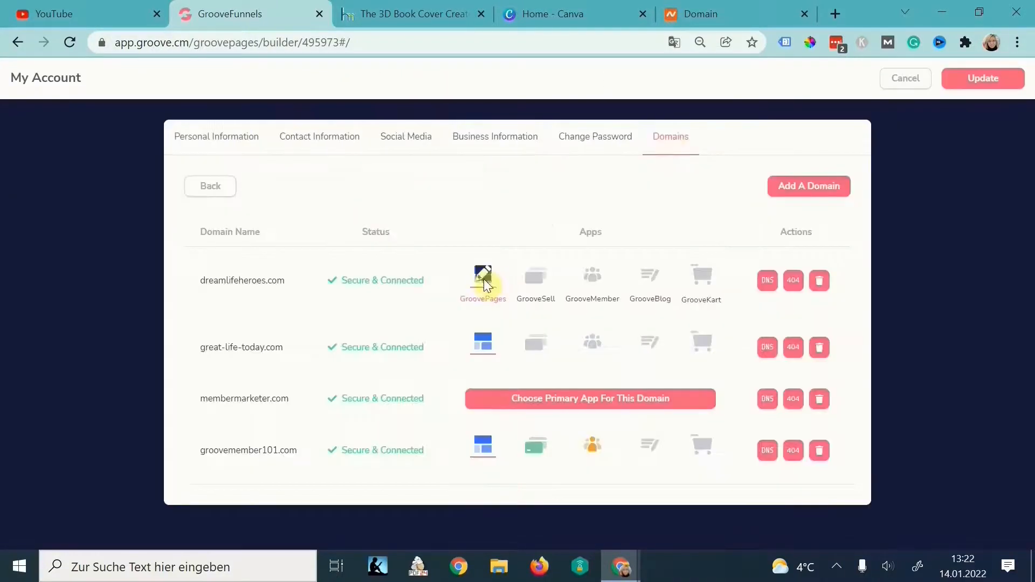
left_click(916, 82)
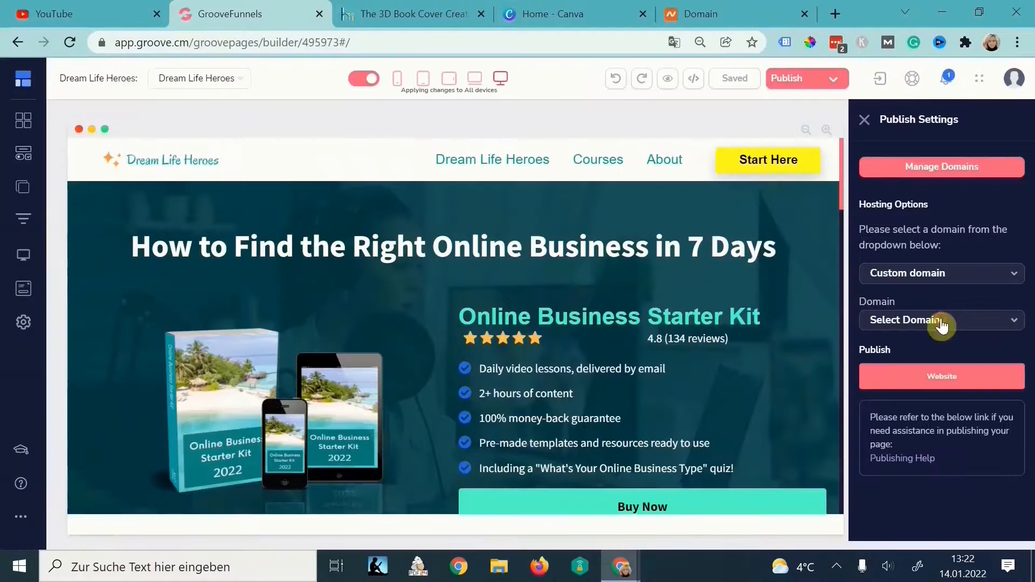
- Publish the website to the root of dreamlifeheroes.com and open the live site
left_click(942, 321)
left_click(926, 371)
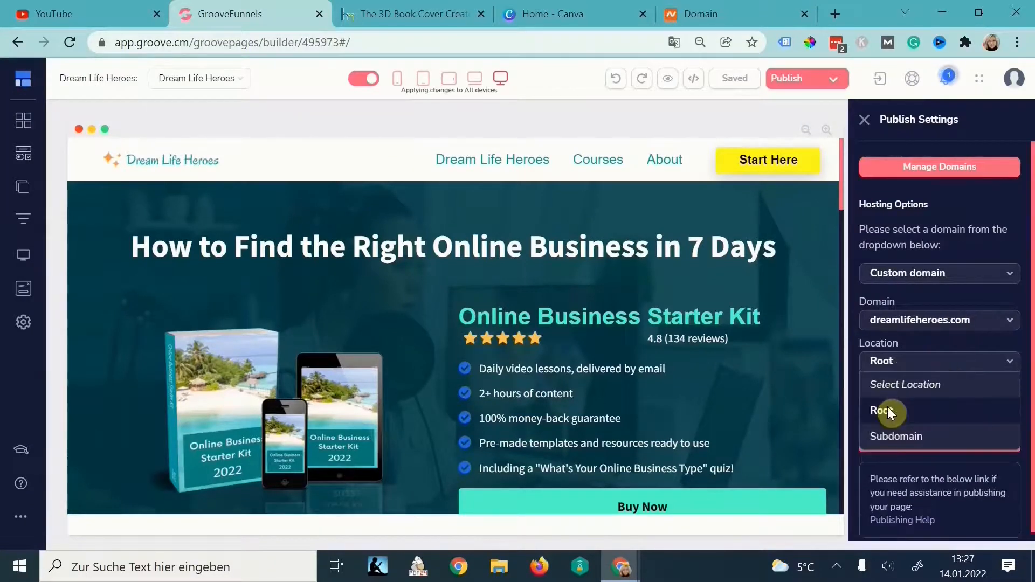
left_click(887, 411)
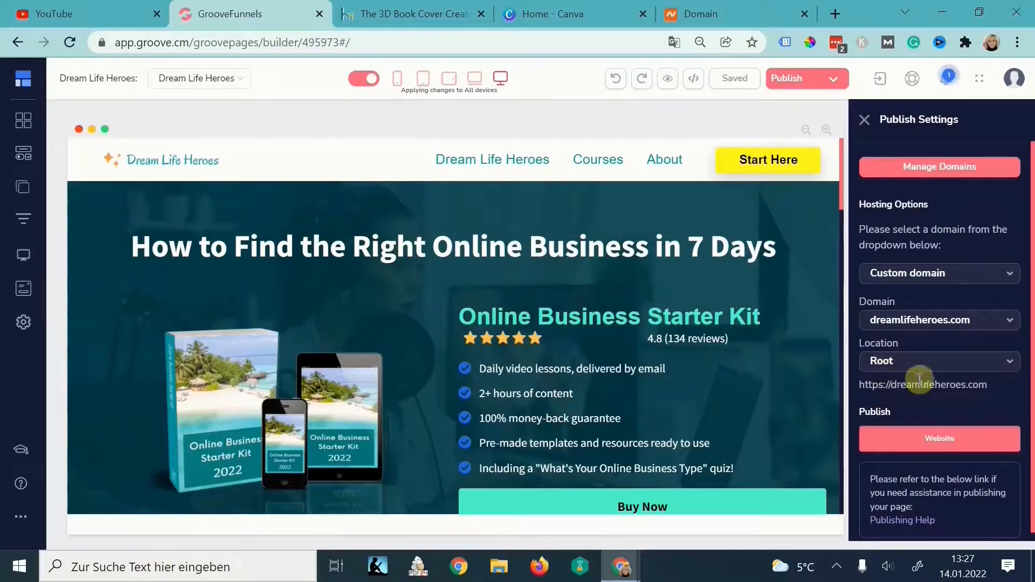
left_click(882, 444)
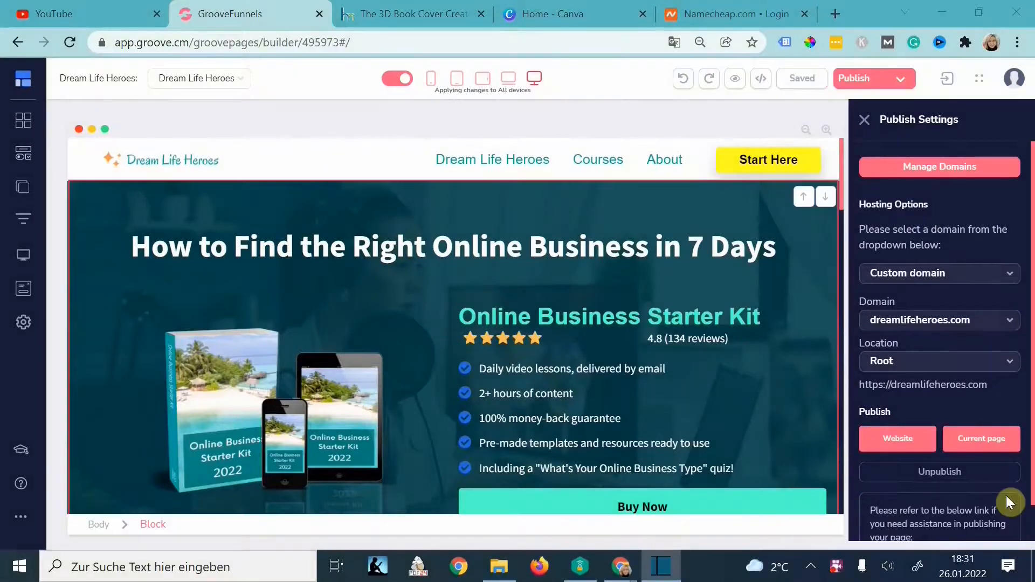
left_click(898, 452)
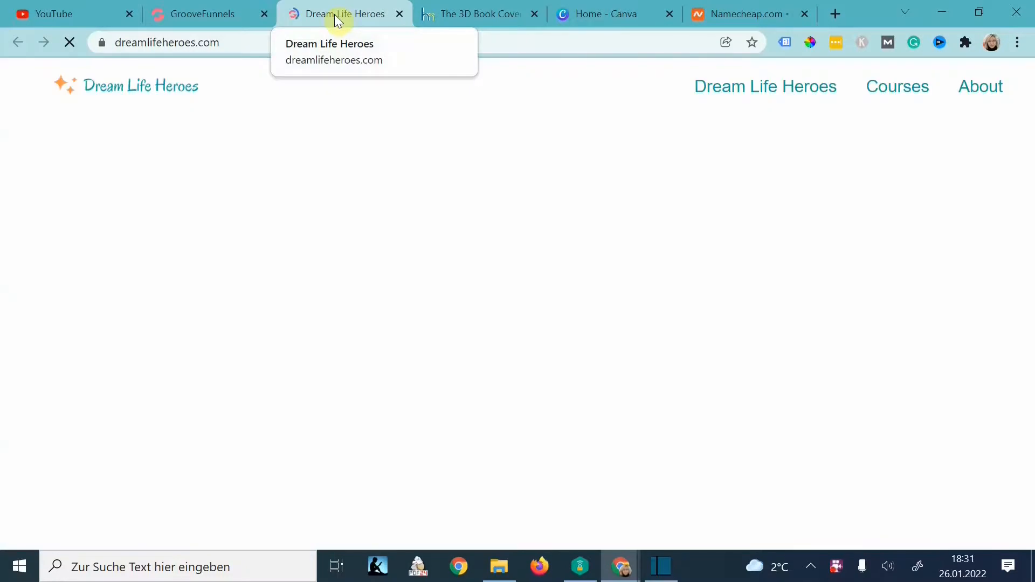
- Scroll the live site to the Courses section showing the free, $67 and $497 course cards
scroll(818, 330, "down", 10)
scroll(816, 332, "down", 10)
scroll(817, 332, "up", 20)
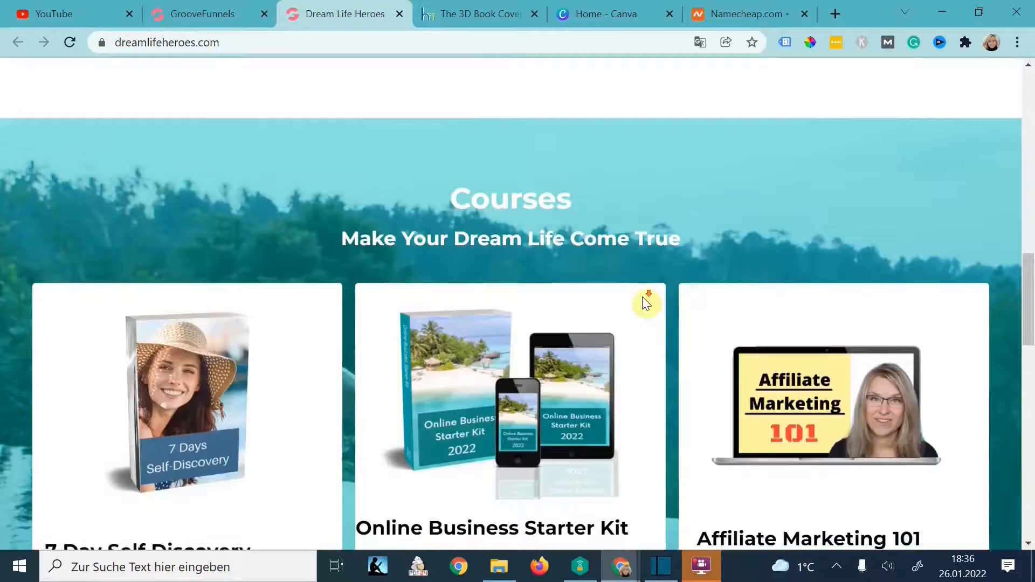
scroll(645, 300, "down", 4)
scroll(178, 358, "down", 2)
scroll(222, 371, "down", 1)
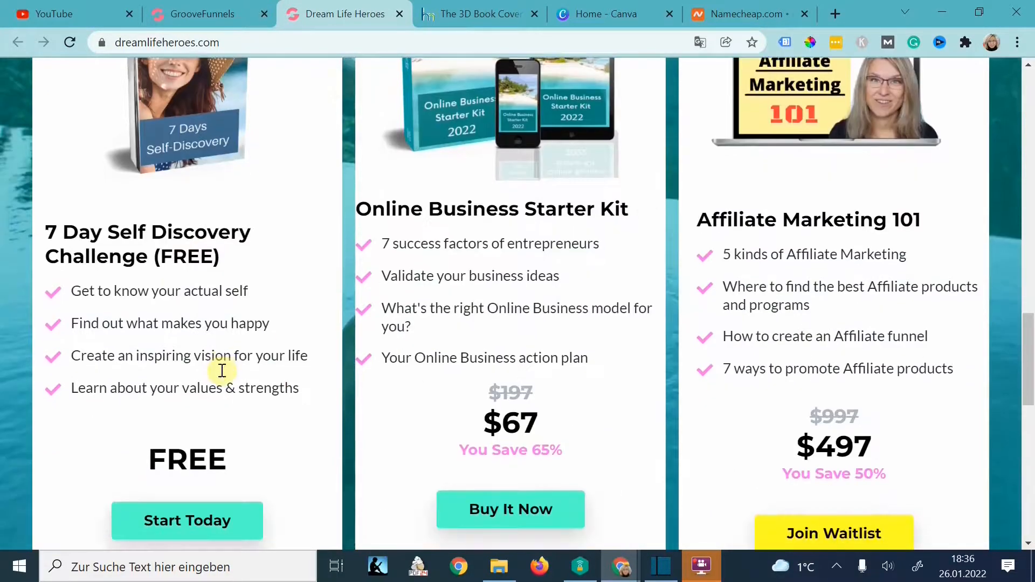
scroll(240, 342, "down", 1)
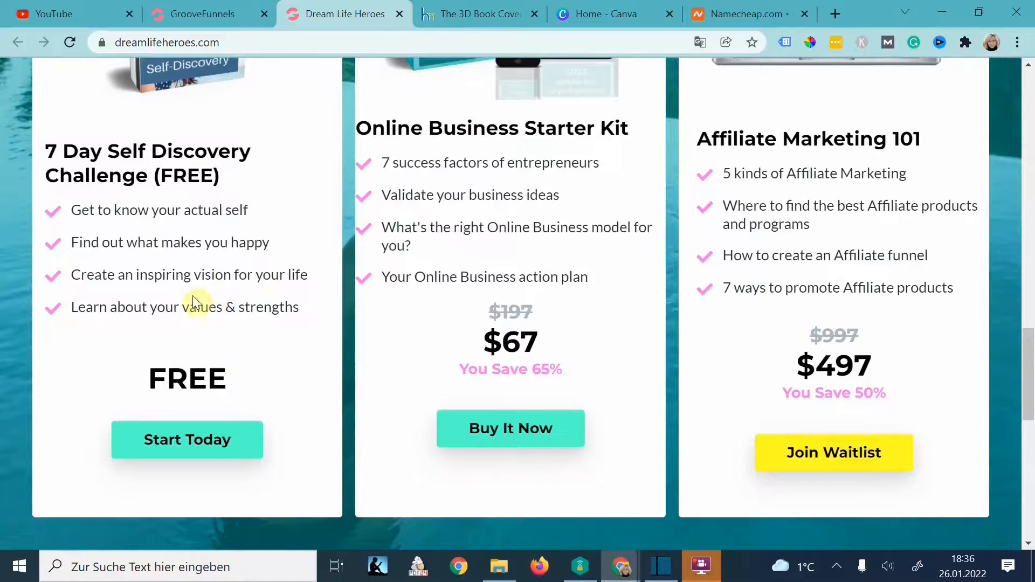
scroll(208, 305, "up", 3)
scroll(656, 268, "up", 1)
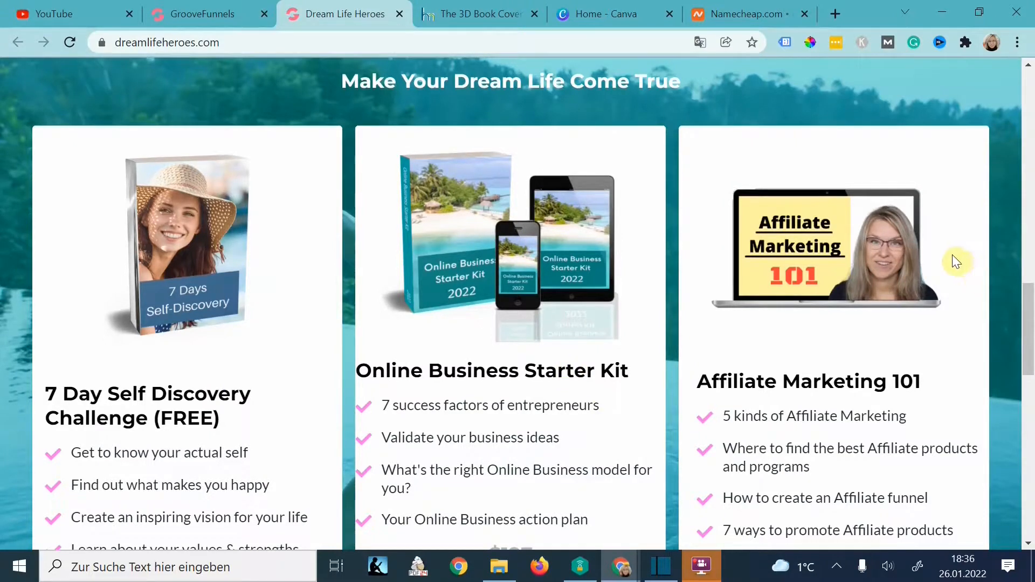
scroll(956, 262, "down", 5)
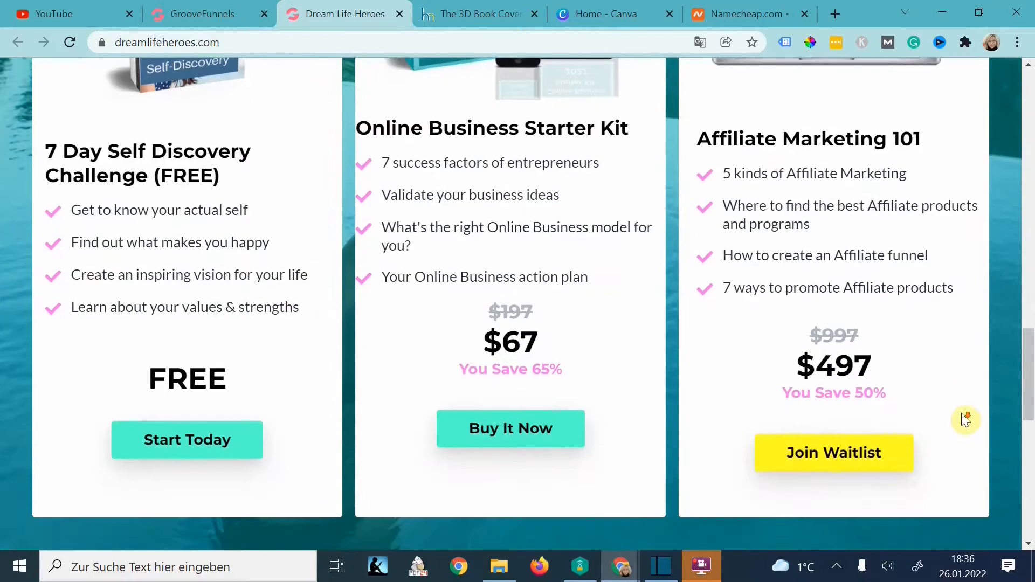